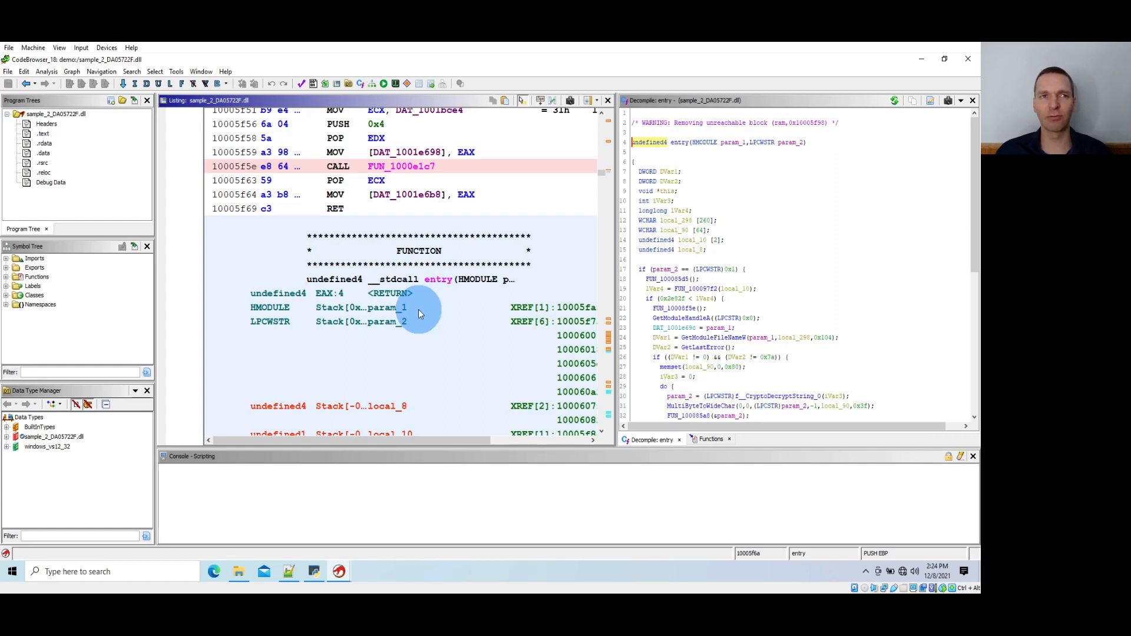
Minimise the Ghidra windows and open sample_1_bfcc44f7.dll from the demo folder in Resource Hacker
click(438, 269)
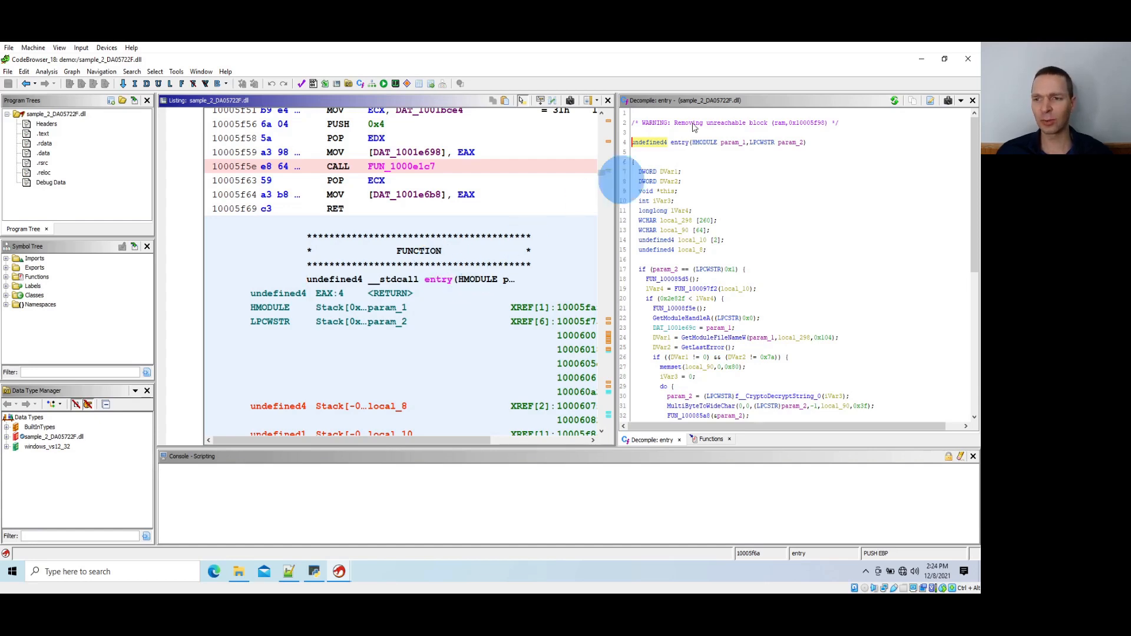
click(923, 58)
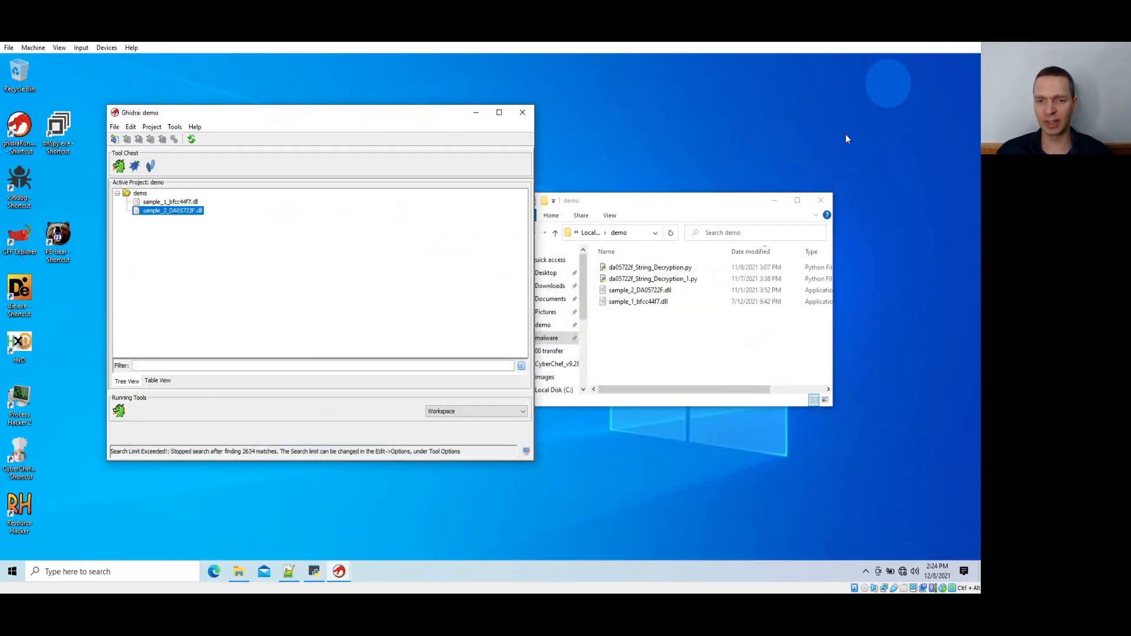
click(476, 116)
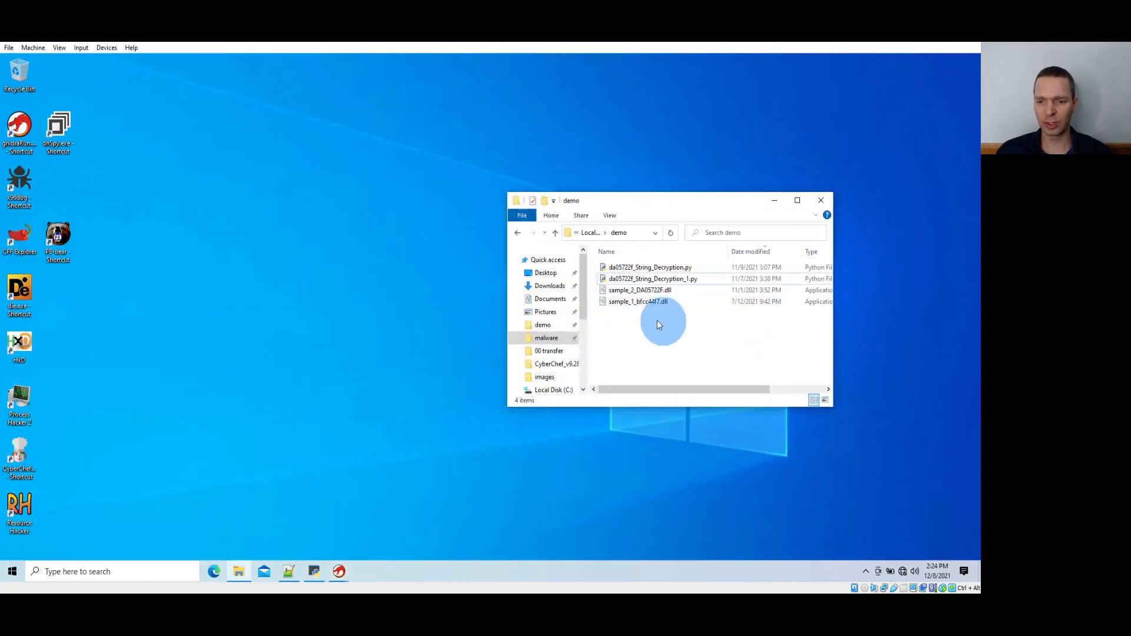
drag(642, 302, 21, 523)
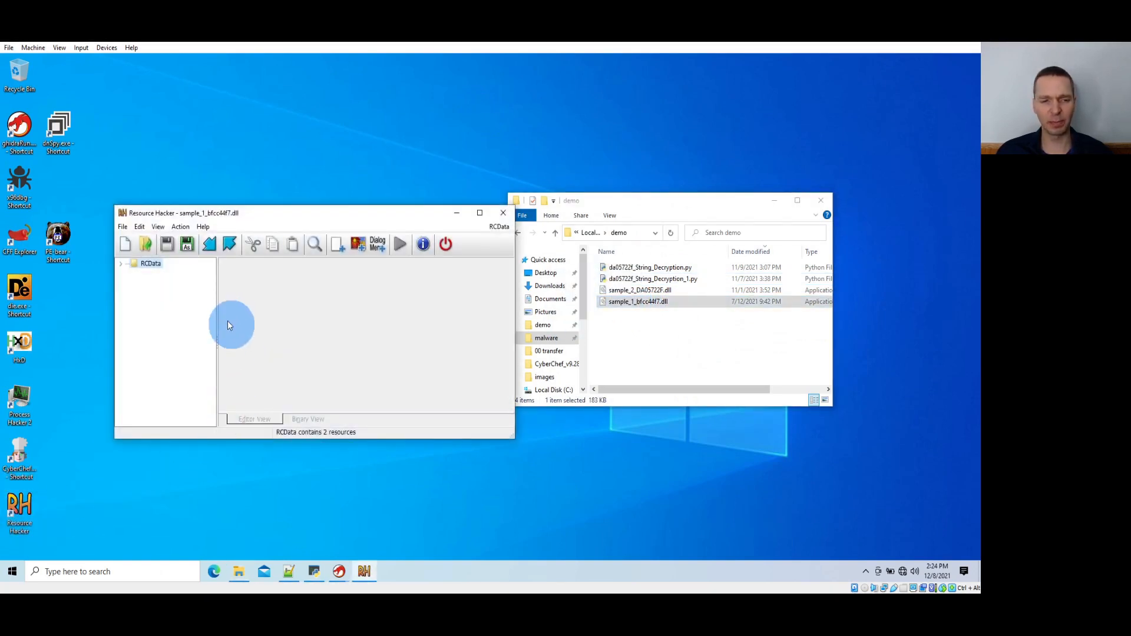
Expand the RCData resources and view the contents of resources 308 and 311
double_click(151, 265)
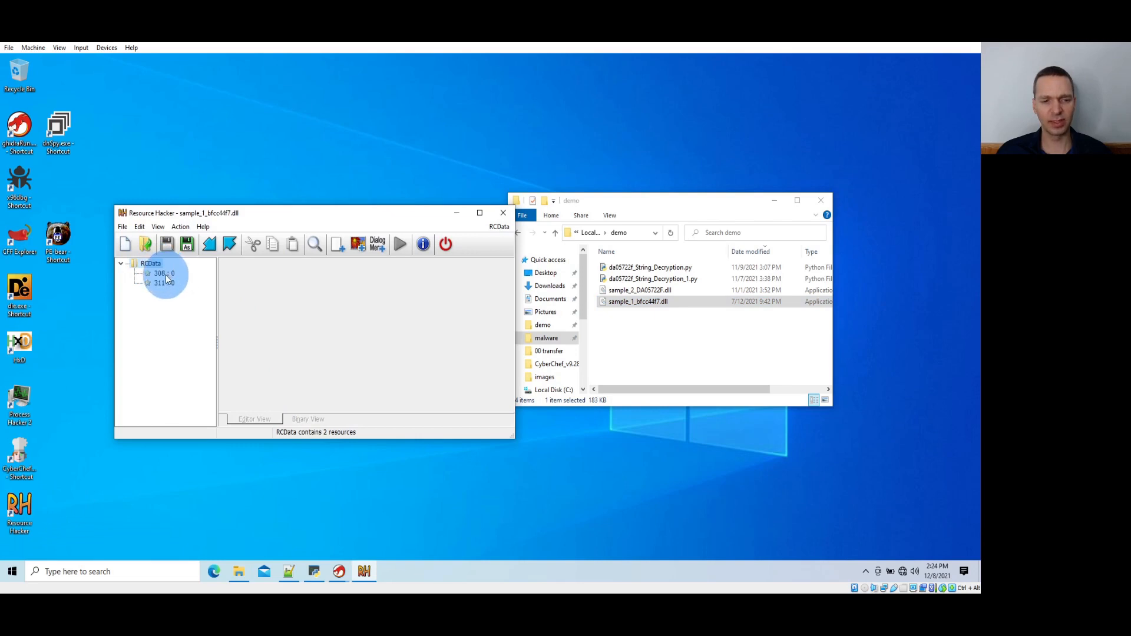
click(165, 274)
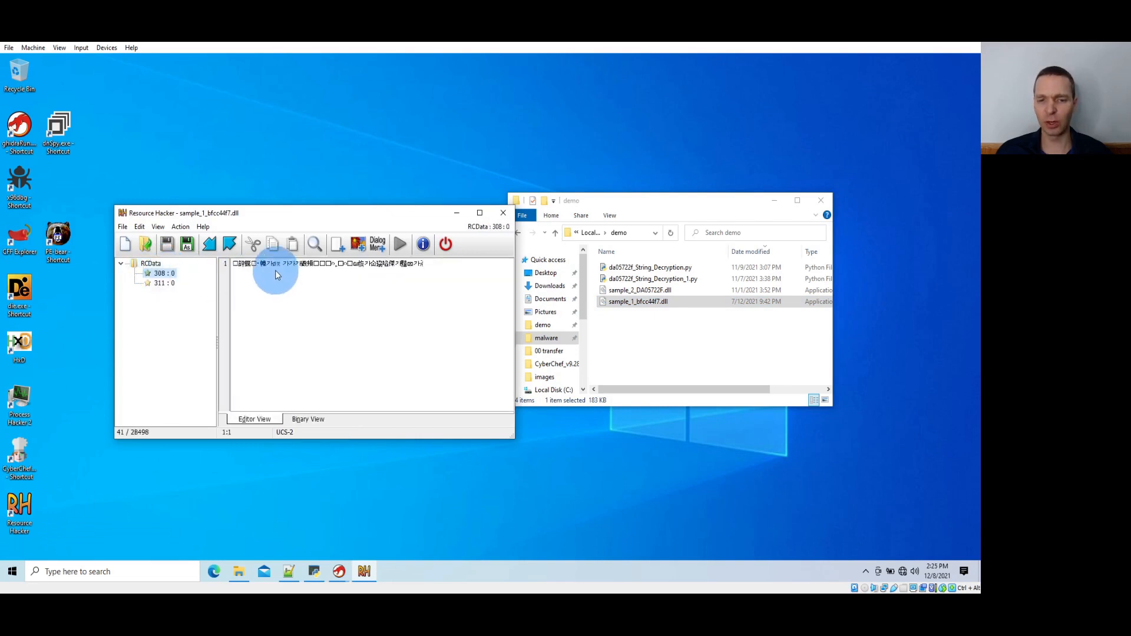
click(162, 283)
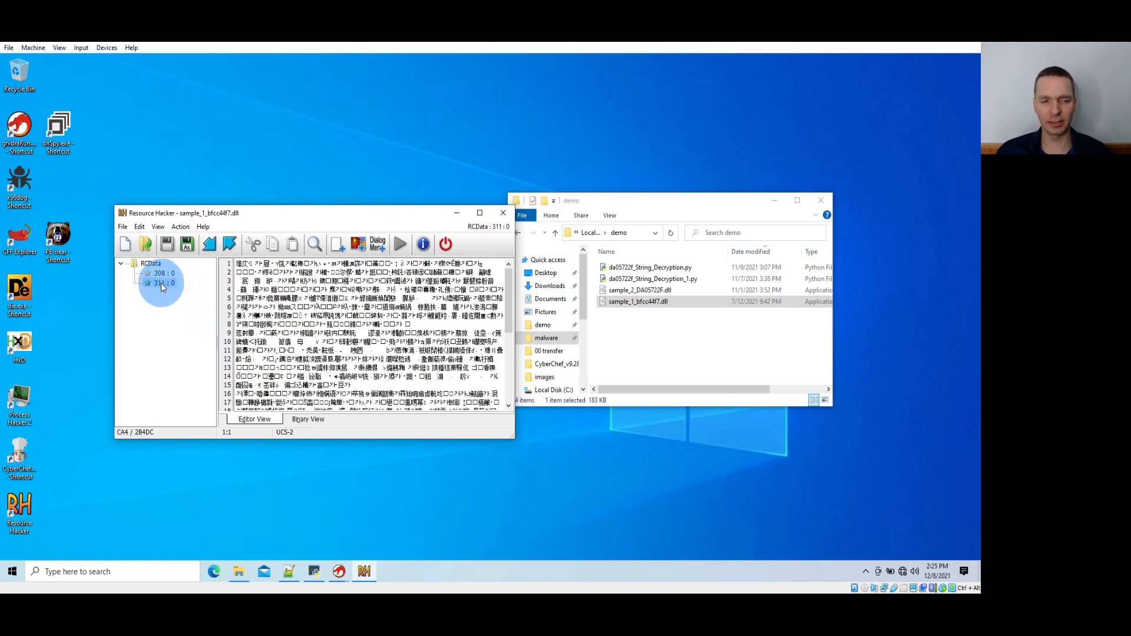
Save RCData resource 311 as the binary file 311.bin in the demo folder and close Resource Hacker
right_click(161, 283)
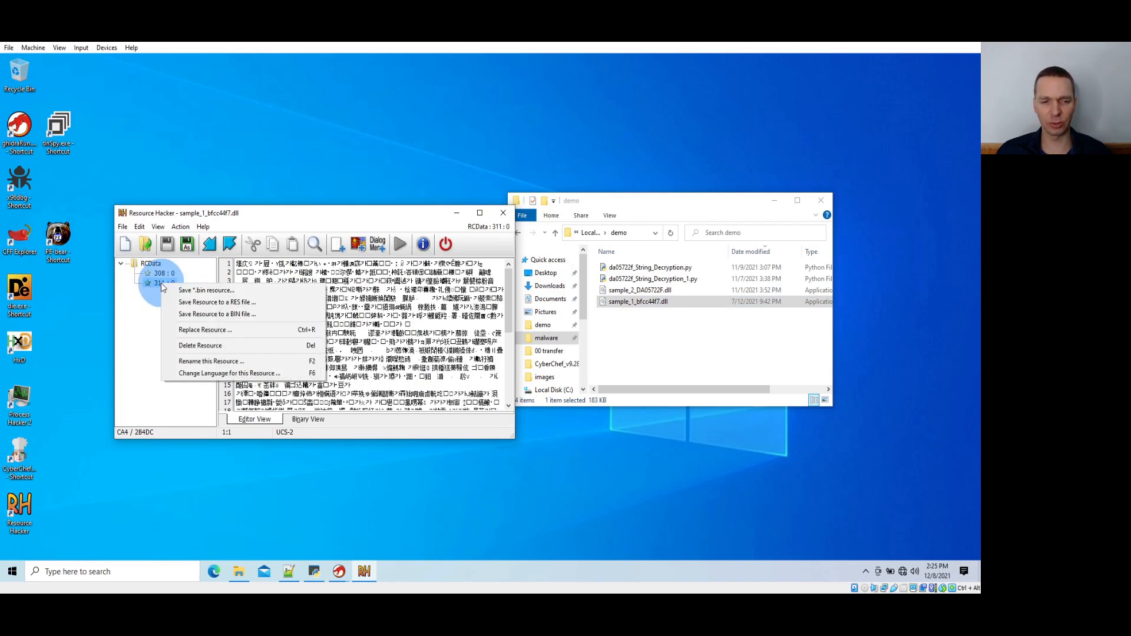
click(208, 315)
text(31)
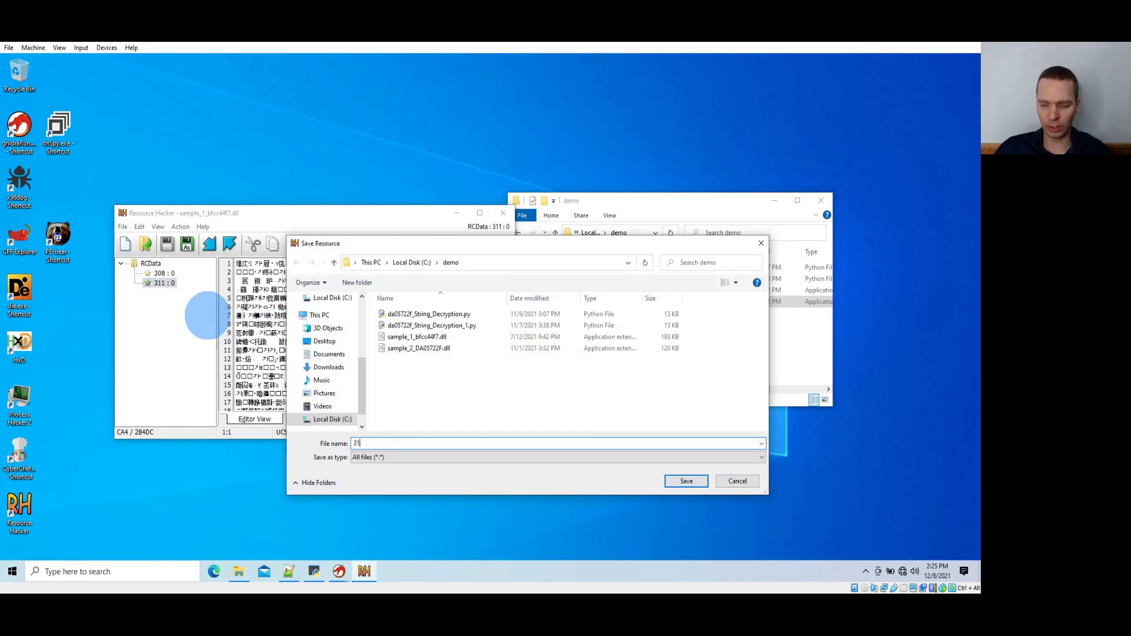
text(1.bin)
key(Return)
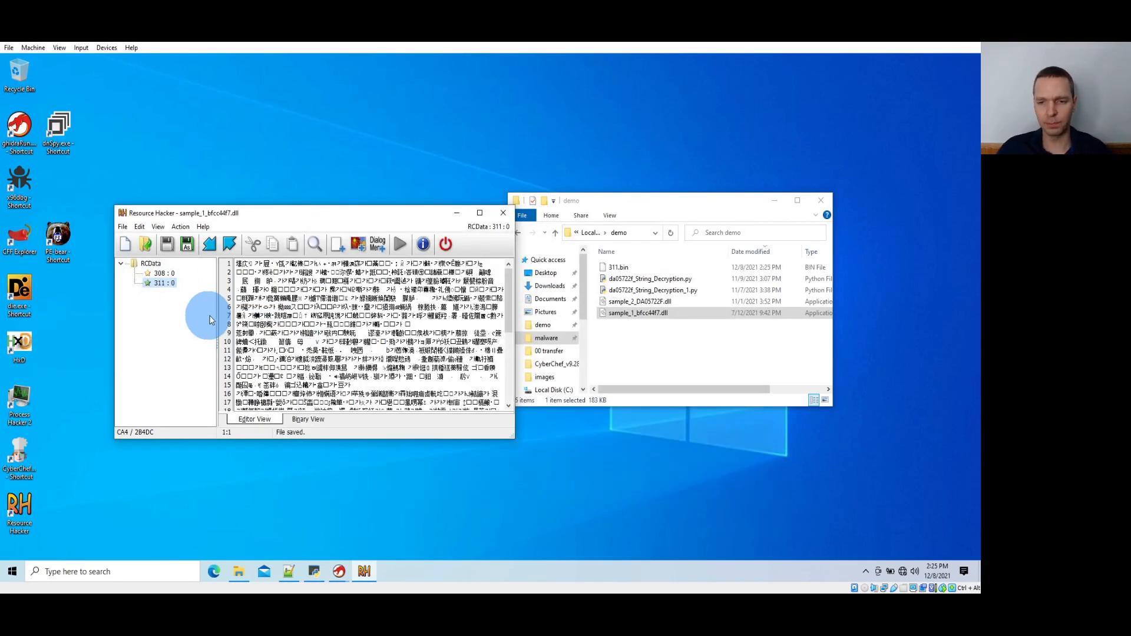
click(502, 213)
Open 311.bin in HxD, copy its first 0x14 bytes (offsets 0-13 hex), and minimise the hex editor
drag(615, 267, 20, 357)
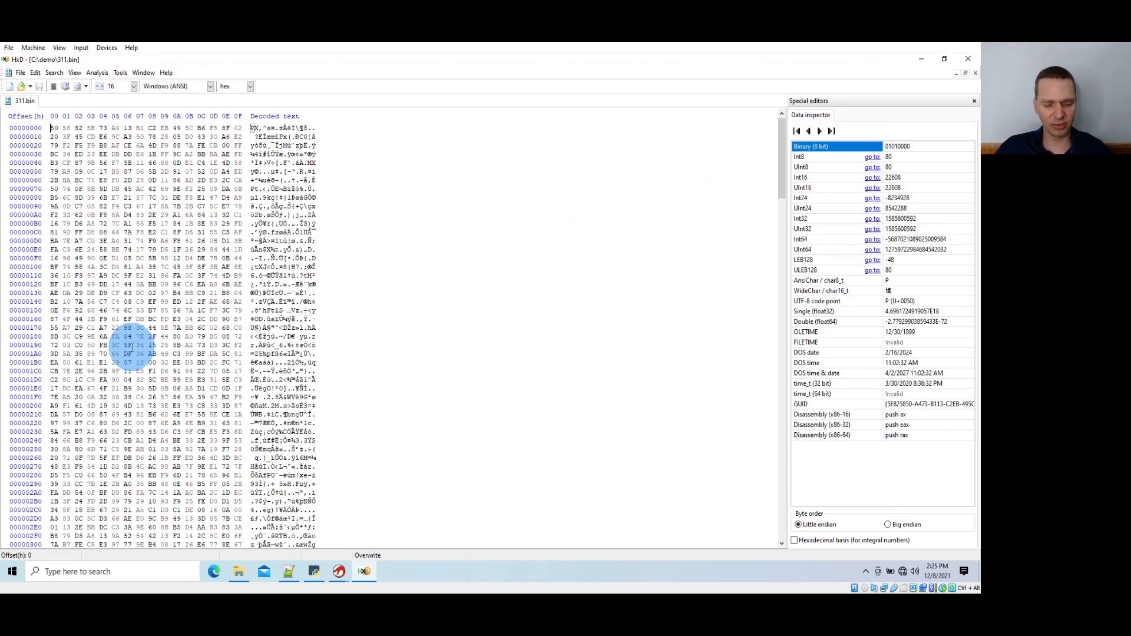
key(shift+Down)
key(shift+Right)
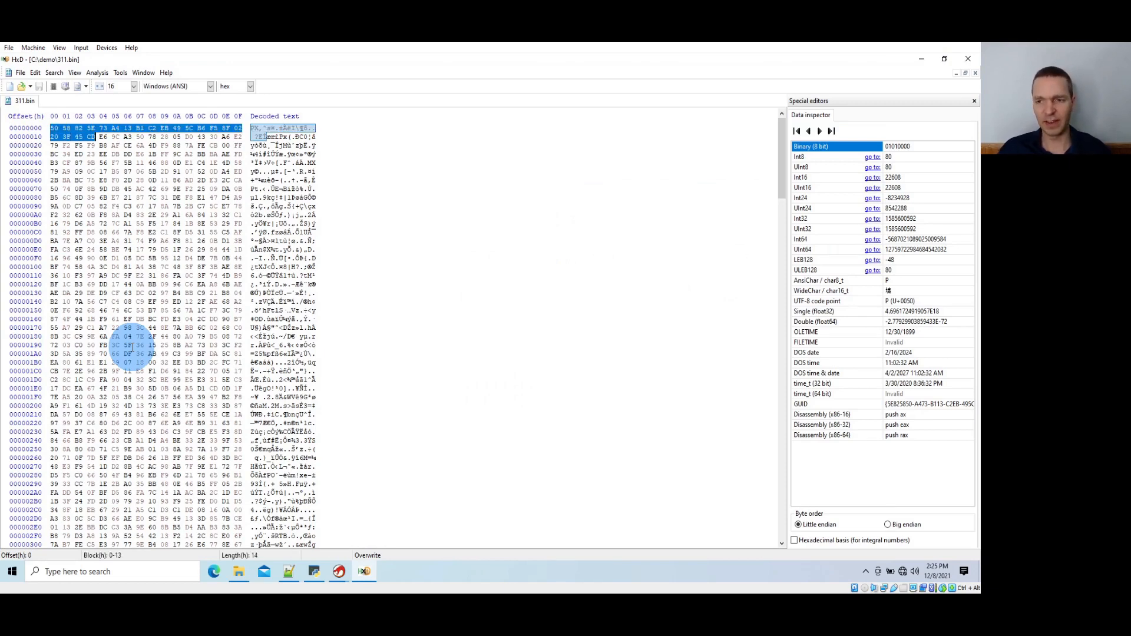
click(923, 62)
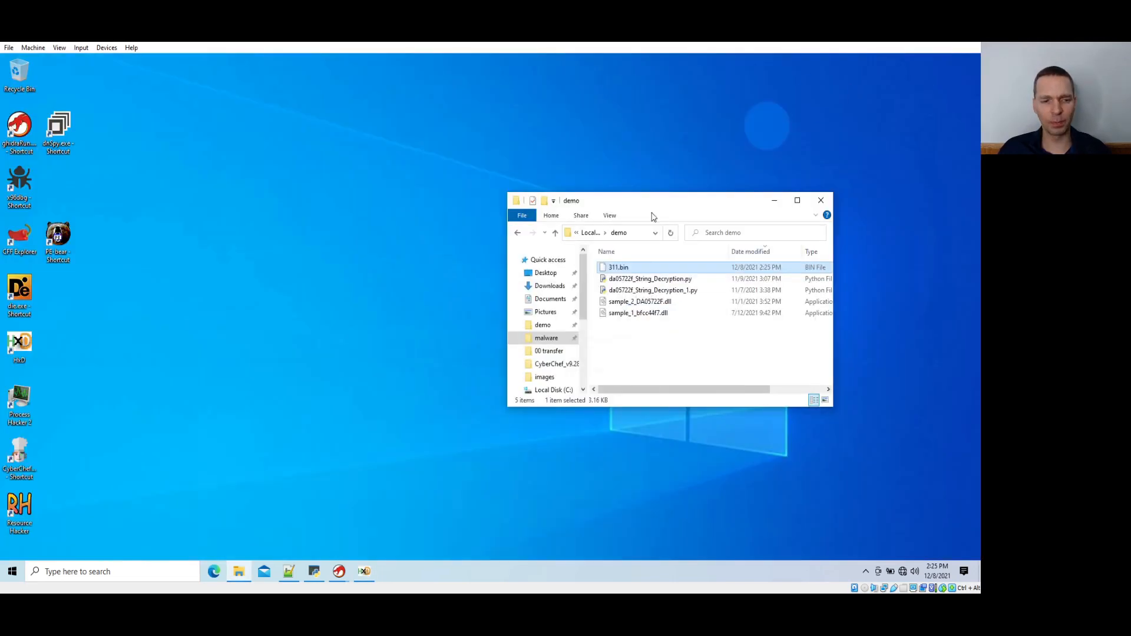
Open CyberChef from the desktop and add the RC4 operation to the recipe
double_click(23, 462)
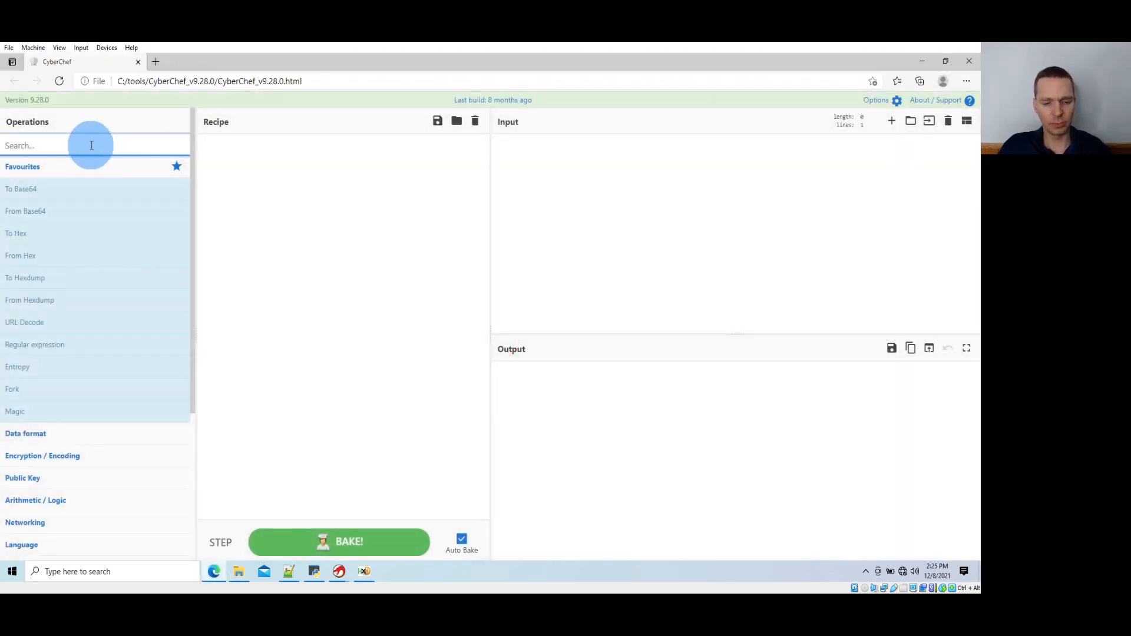
text(rc4)
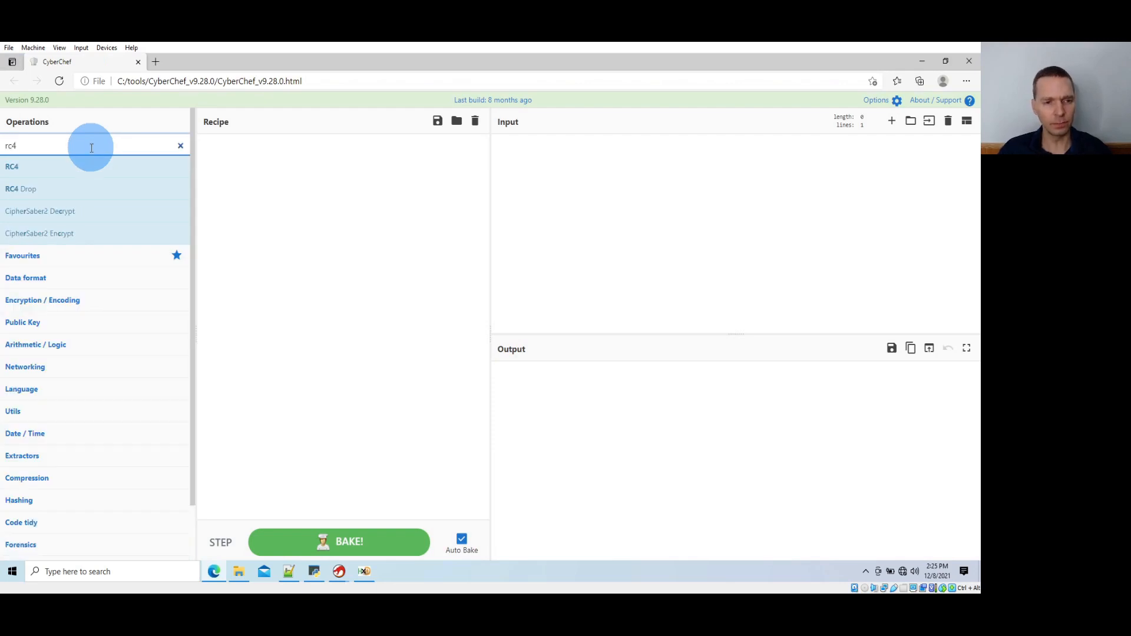
double_click(84, 164)
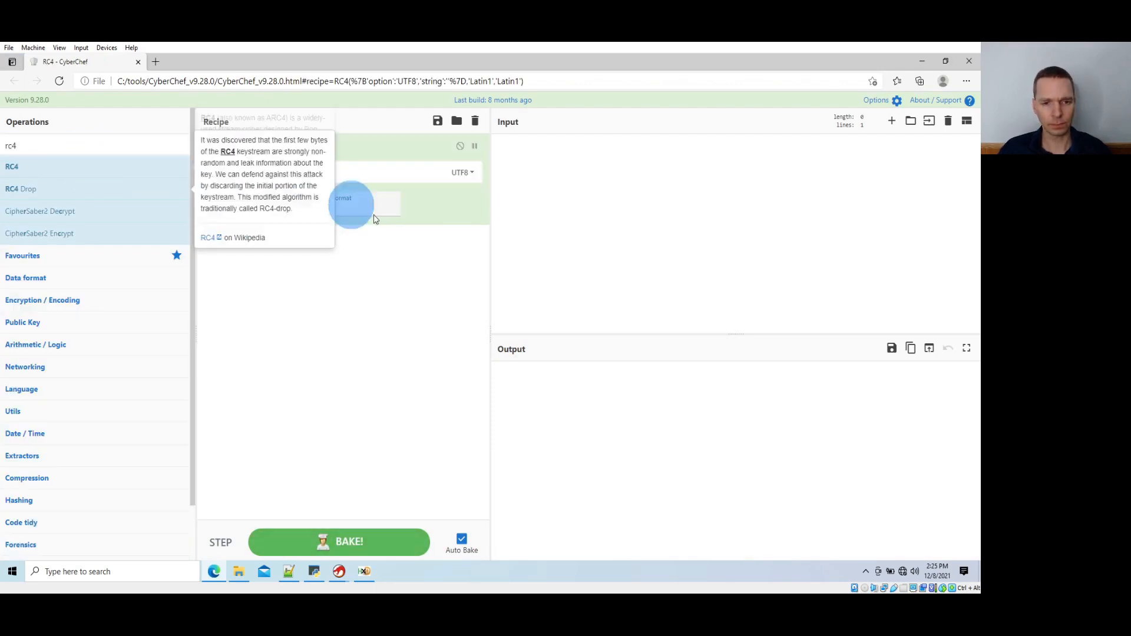
Paste the copied key bytes as the RC4 passphrase and set the passphrase format to Hex
click(357, 175)
key(ctrl+v)
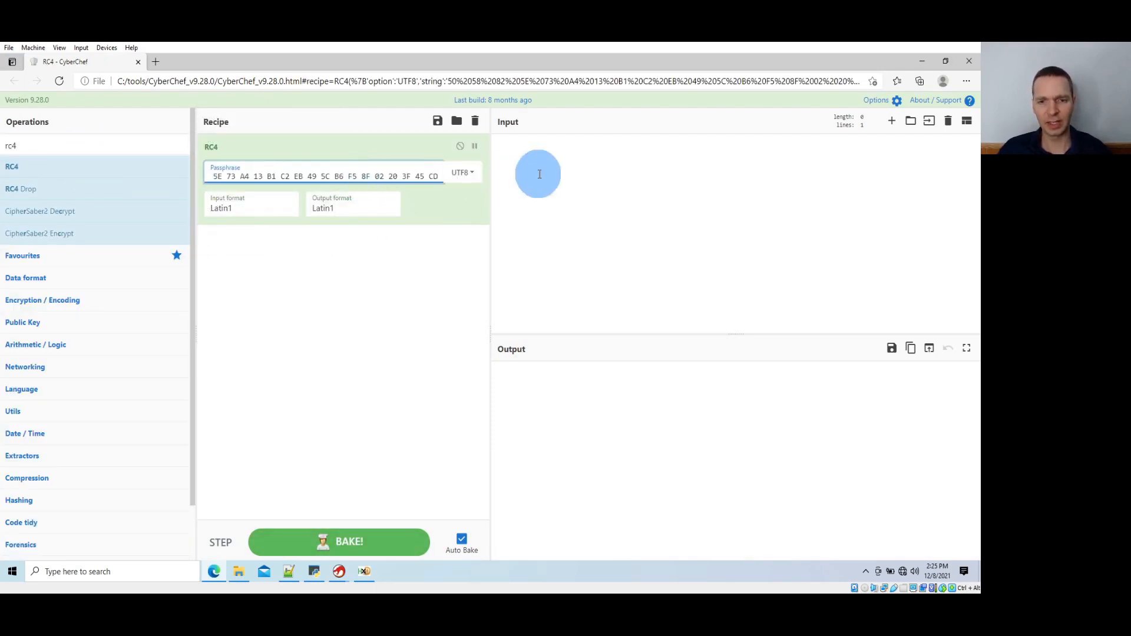
click(483, 172)
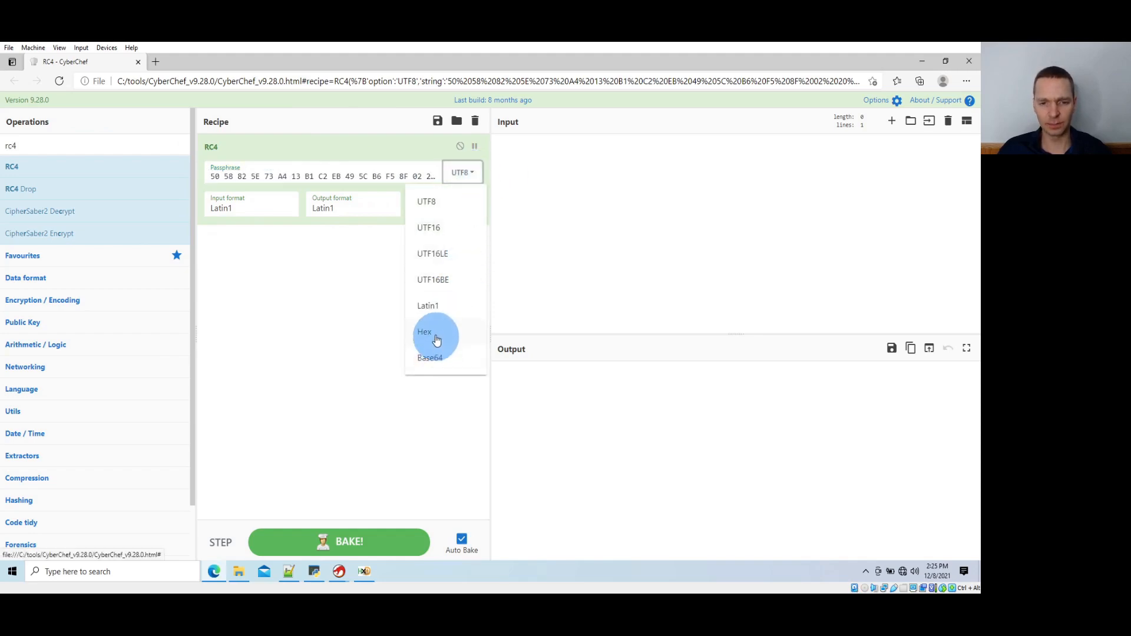
click(434, 333)
Switch to HxD and copy all bytes of 311.bin from offset 14 hex to the end of the file
key(alt+Tab)
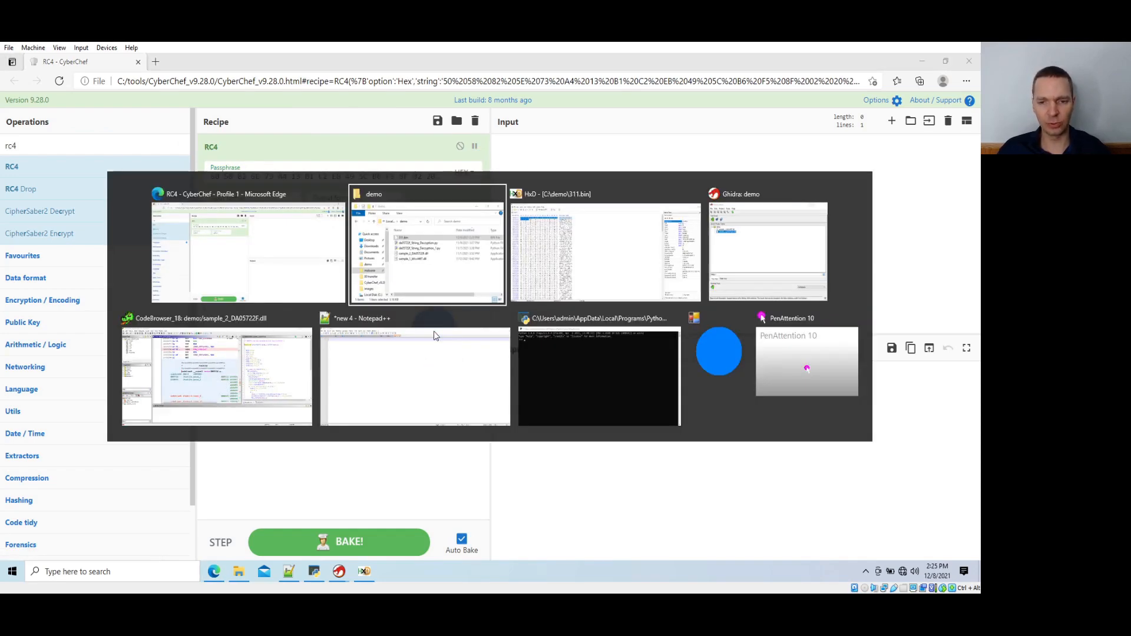
key(Right)
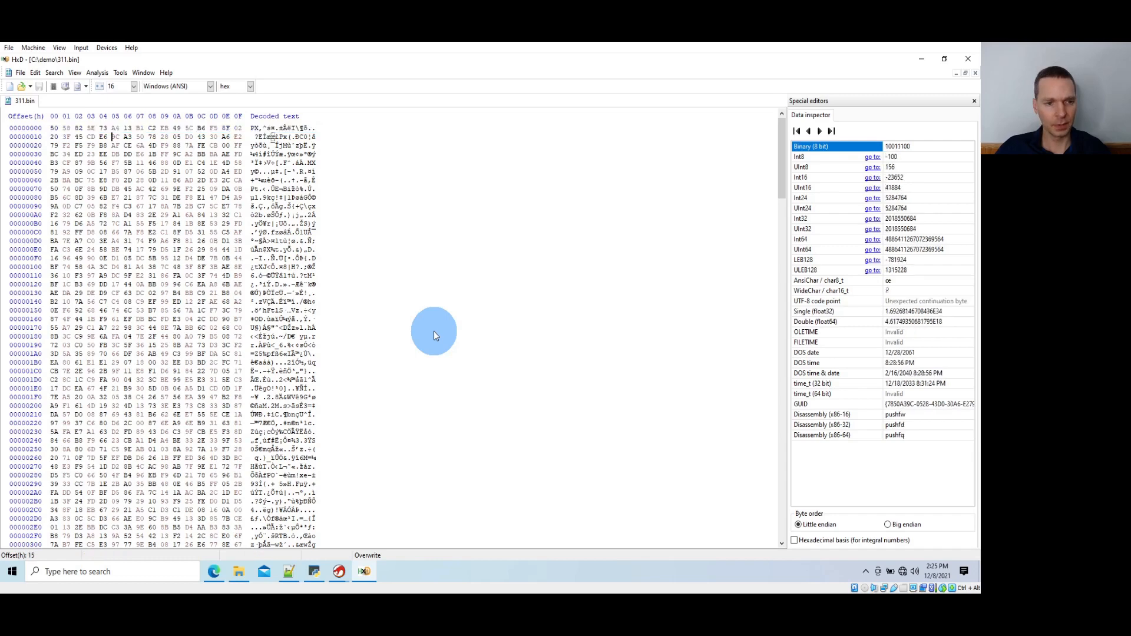
key(Left)
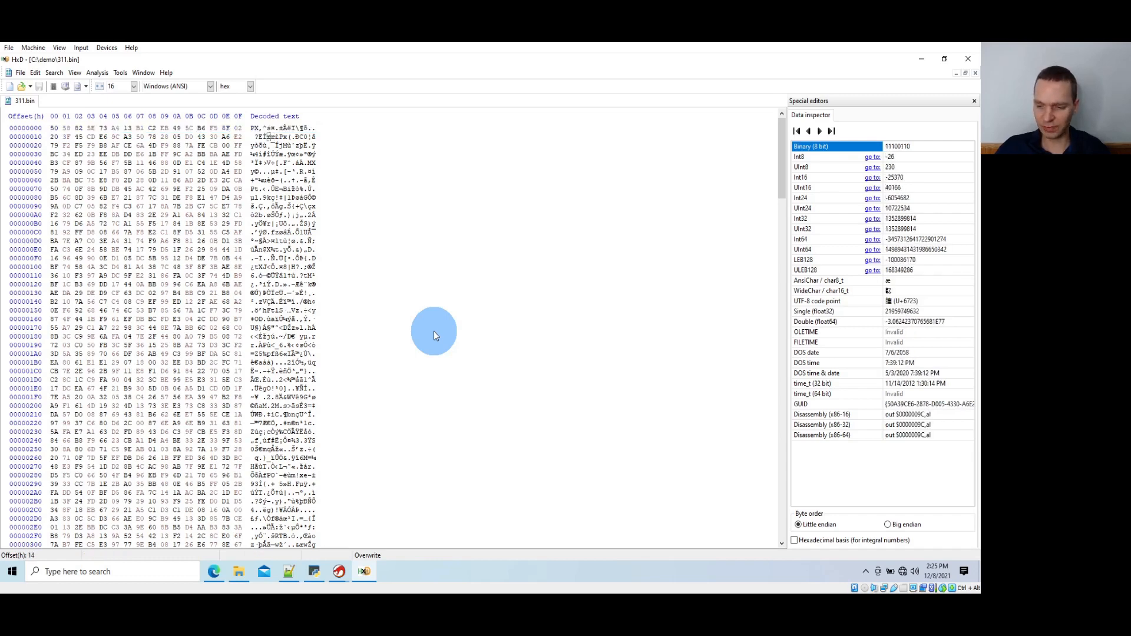
key(ctrl+shift+End)
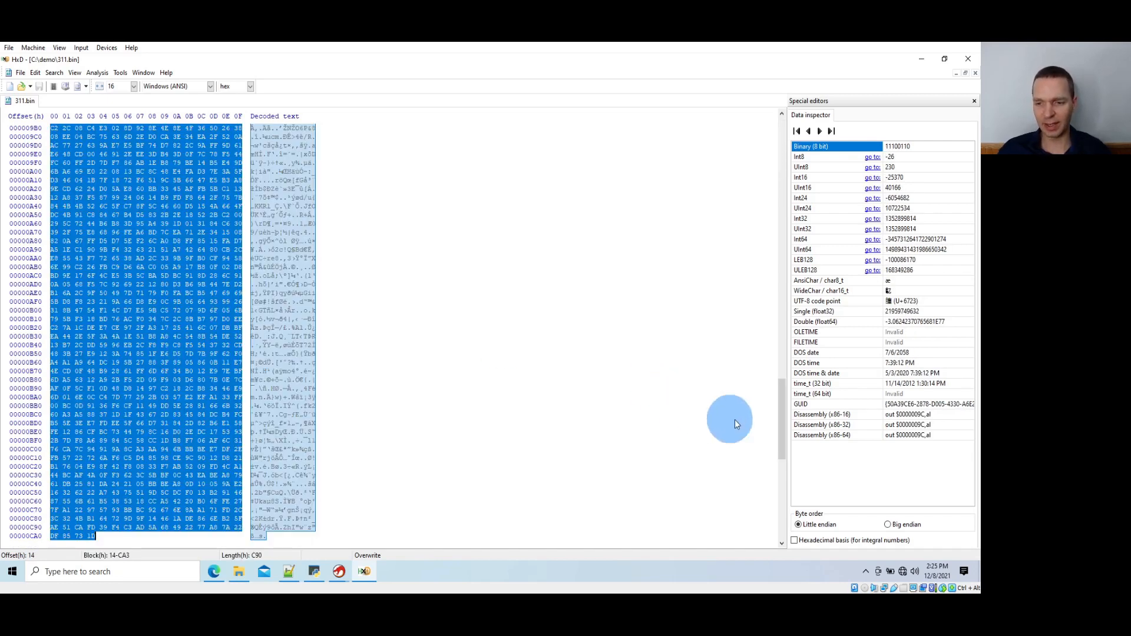
drag(782, 397, 779, 104)
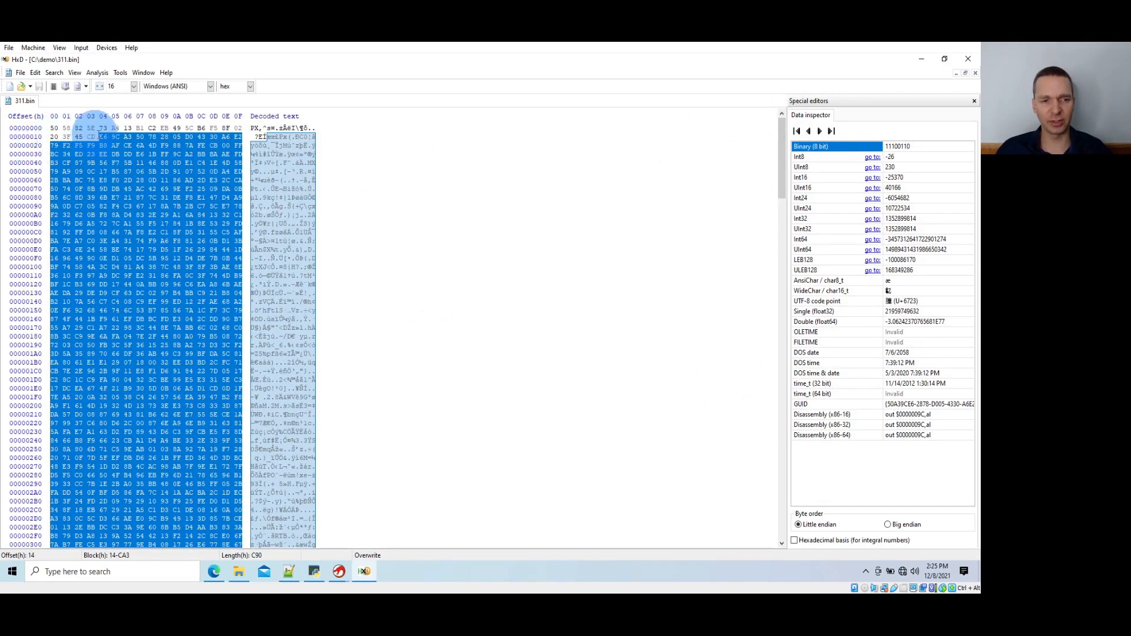
Switch to CyberChef, paste the copied bytes as the input data, and set the RC4 input format to Hex
key(alt+Tab)
click(619, 232)
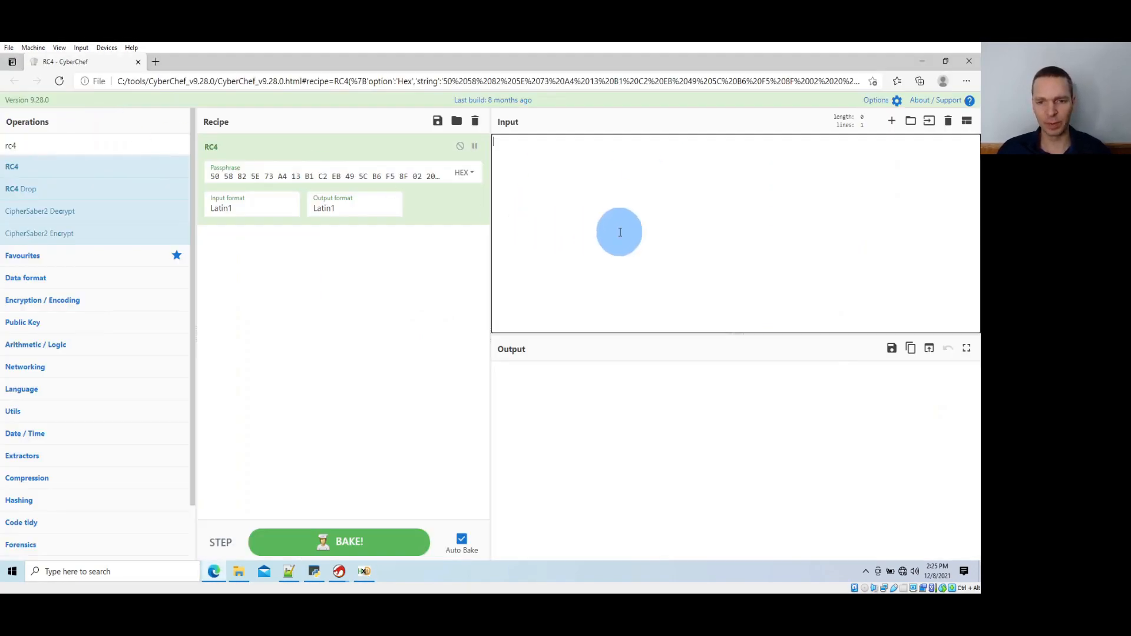
key(ctrl+v)
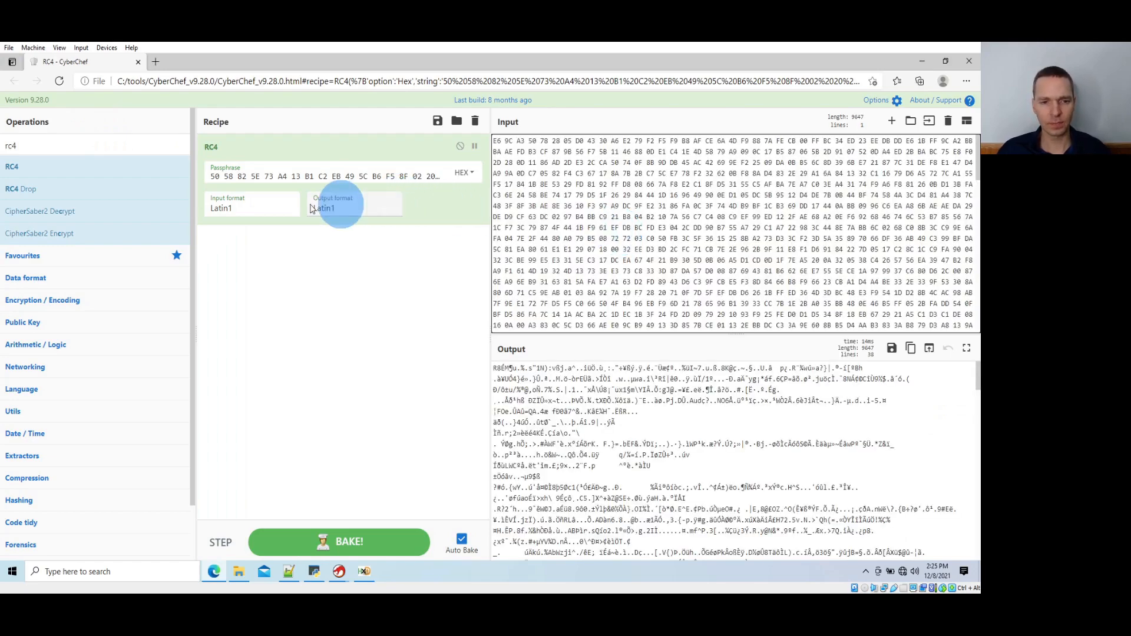
click(275, 207)
click(253, 284)
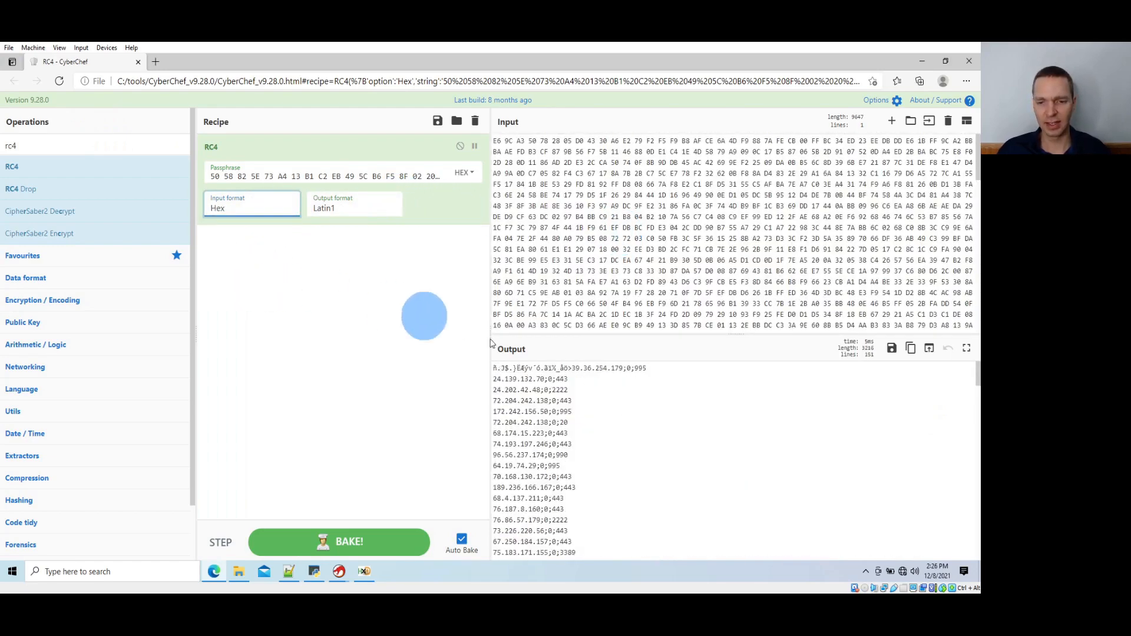
Examine the decrypted output, checking the IP address and port entries and the unreadable bytes before the first entry
drag(510, 380, 557, 478)
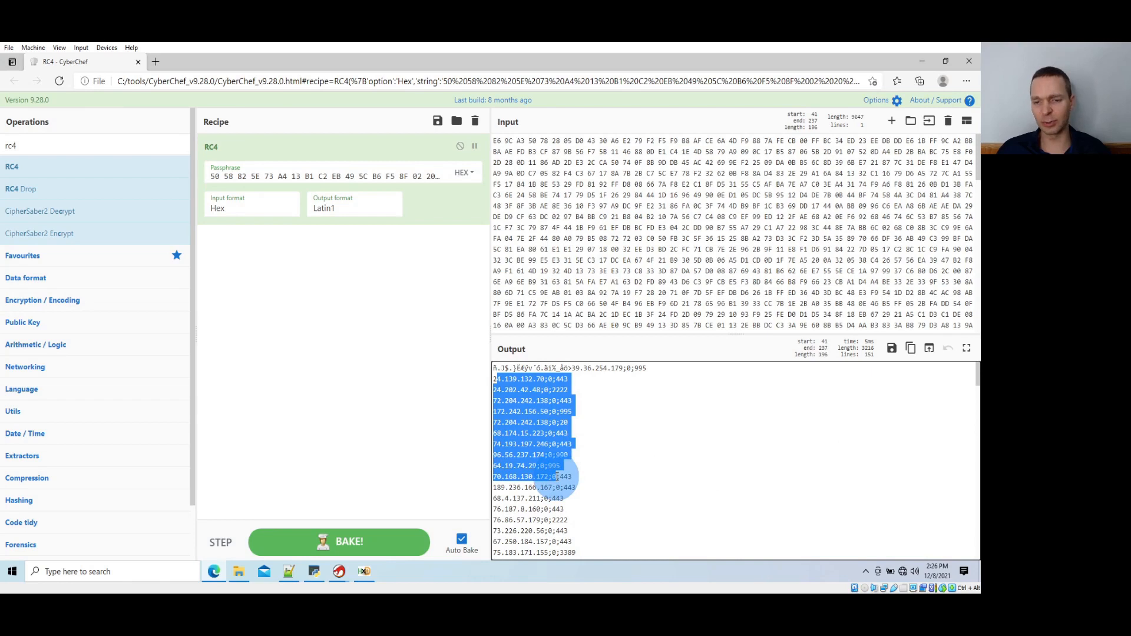
click(541, 446)
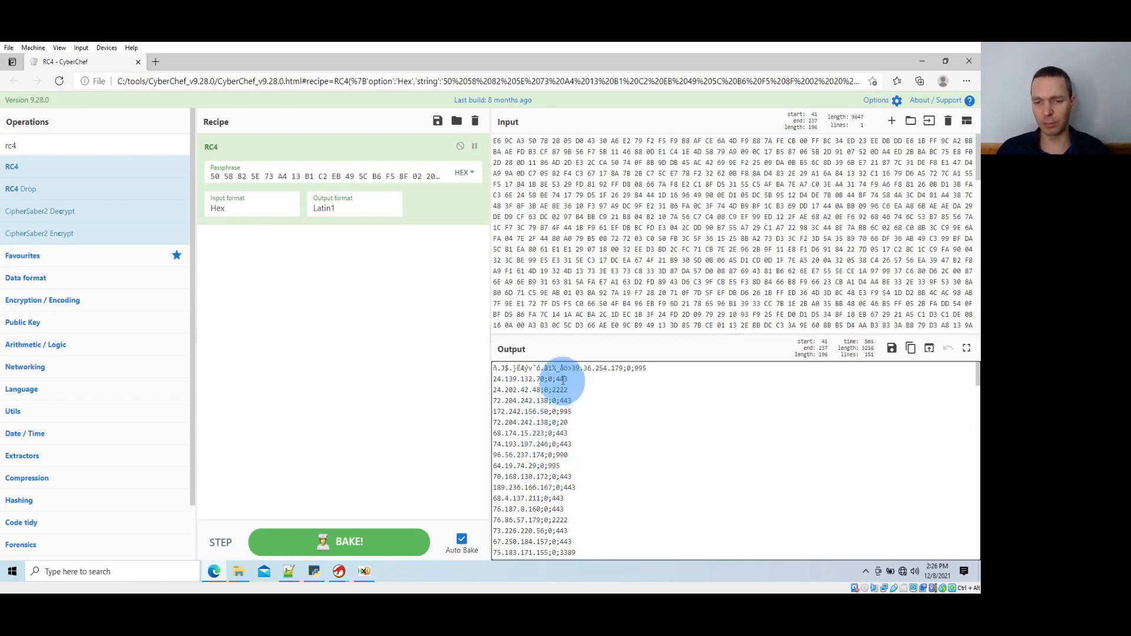
triple_click(563, 380)
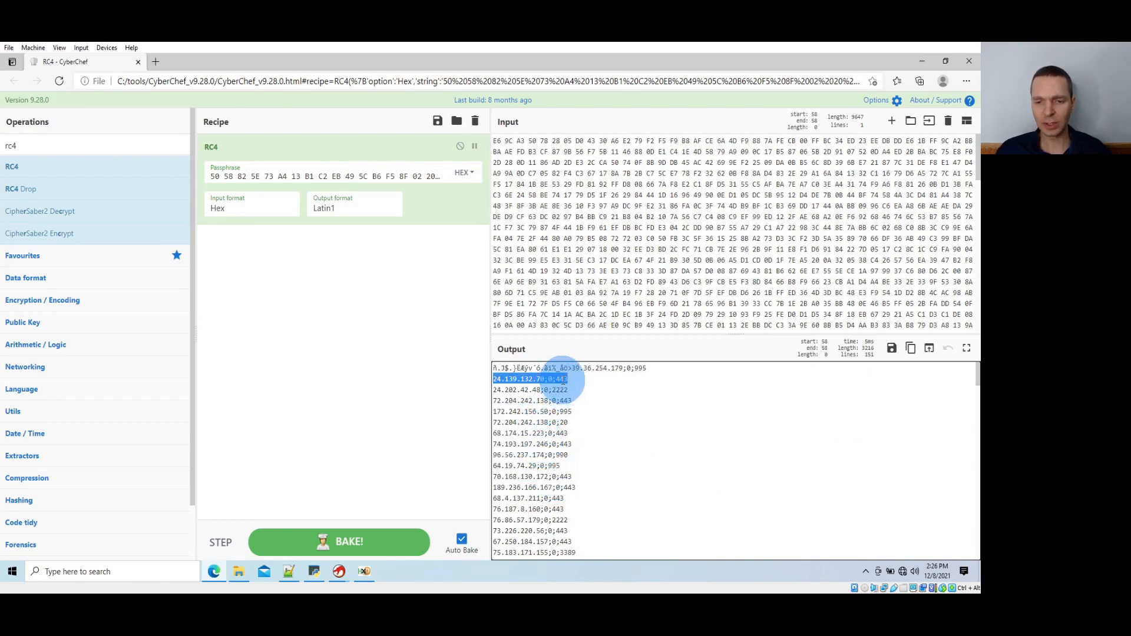
triple_click(562, 401)
triple_click(560, 433)
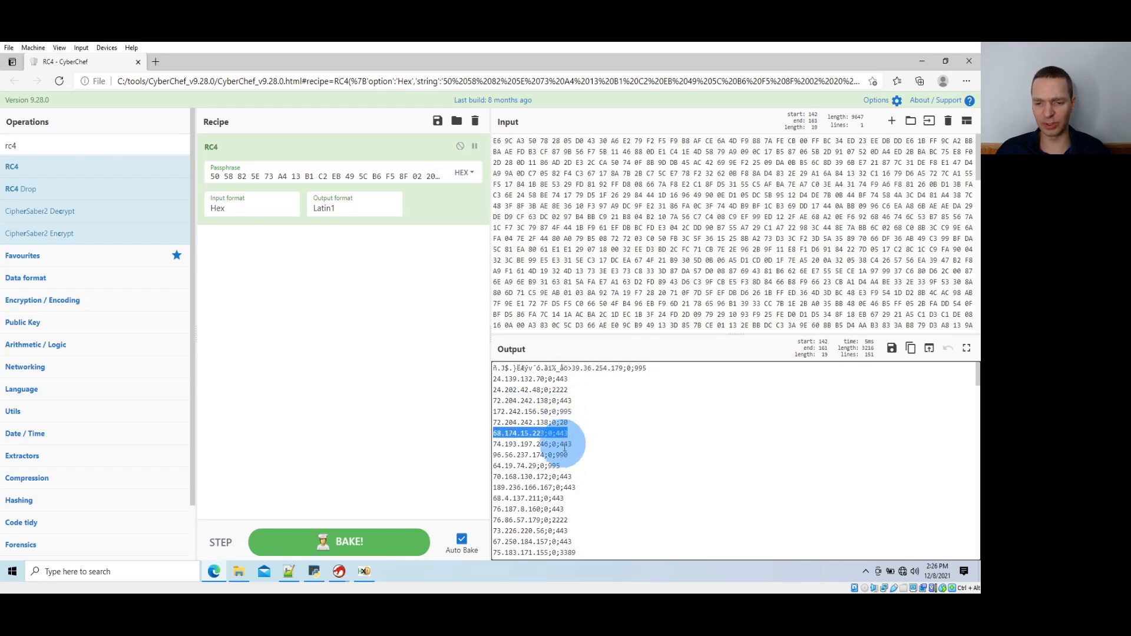
triple_click(563, 444)
triple_click(560, 476)
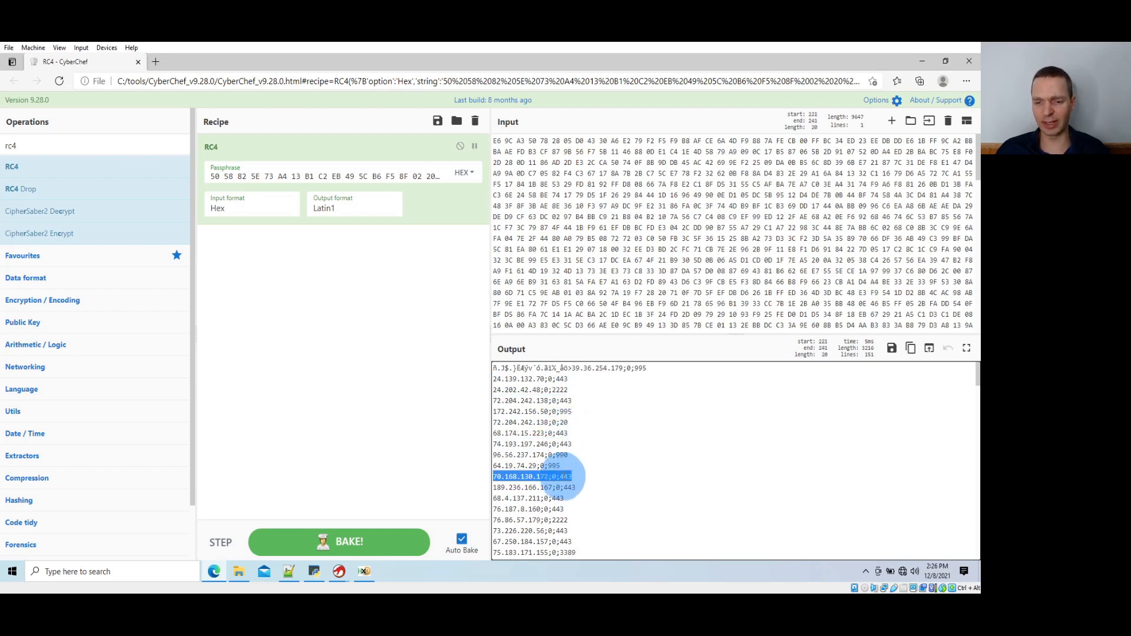
triple_click(563, 487)
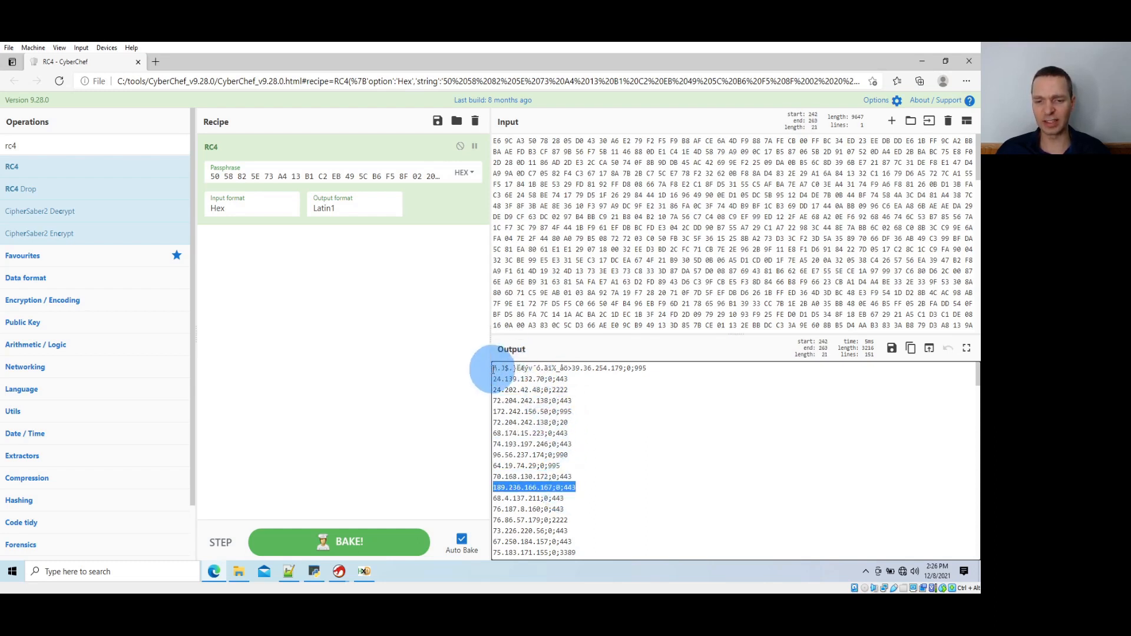
drag(494, 369, 572, 369)
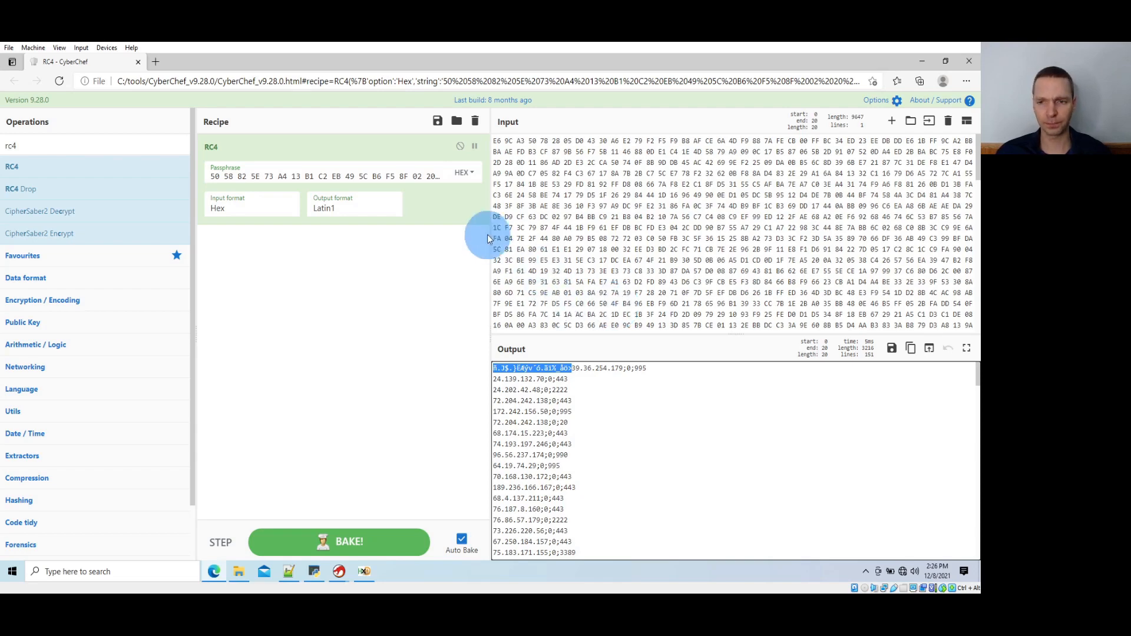
Clear the input data and the RC4 passphrase in CyberChef
click(731, 203)
key(ctrl+a)
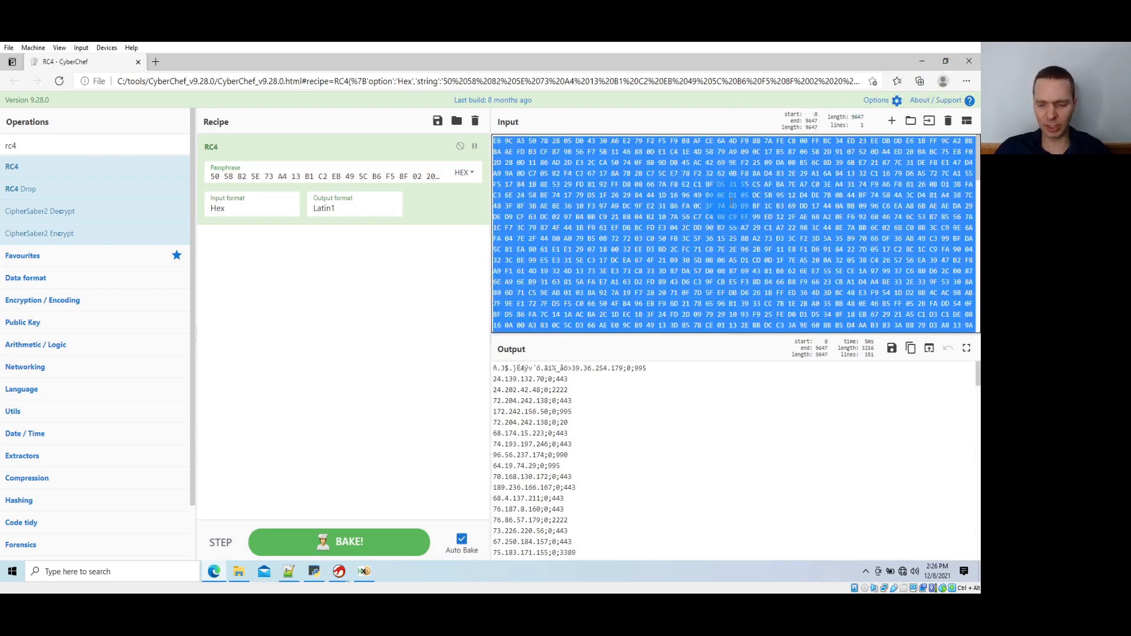
key(BackSpace)
click(366, 170)
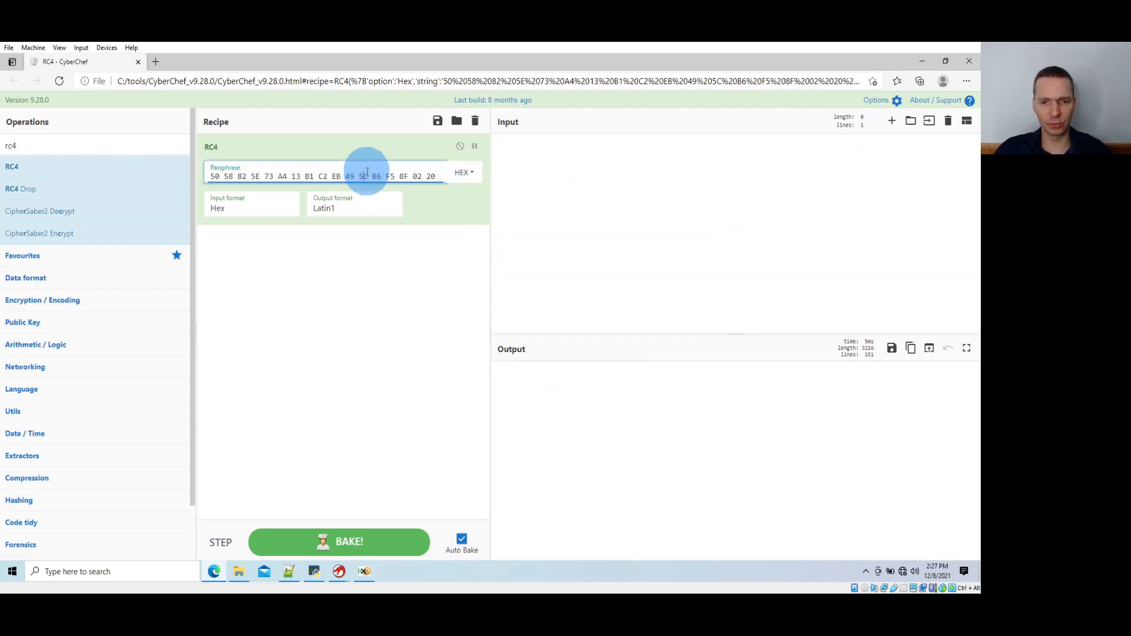
key(ctrl+a)
key(BackSpace)
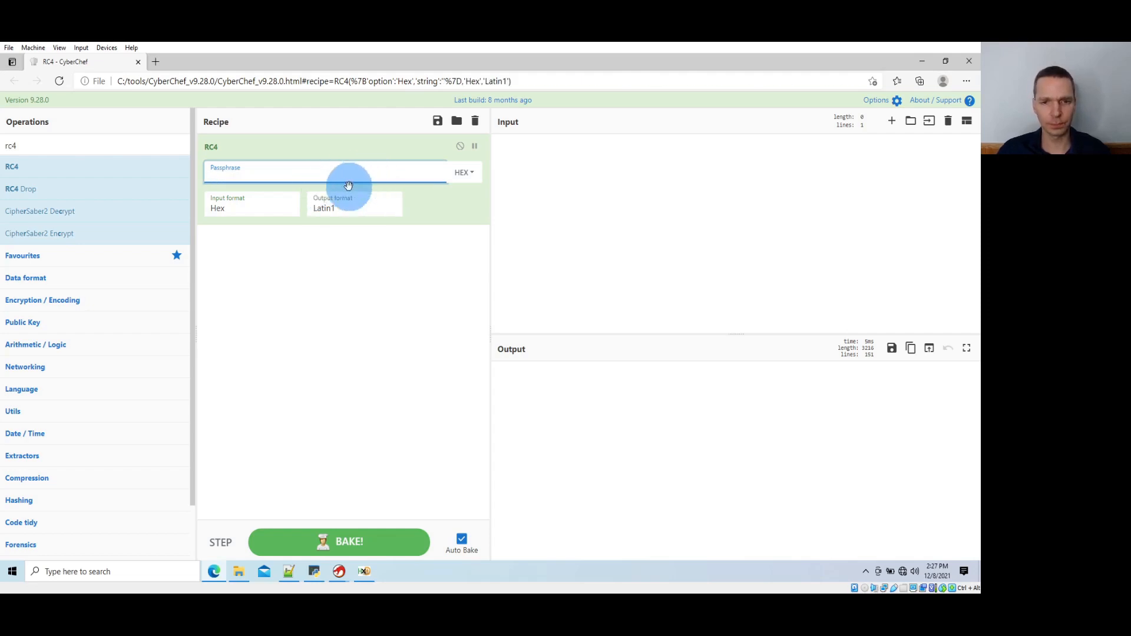
Close HxD, open sample_2_DA05722F.dll in Resource Hacker, and inspect its RCData resources 3719 and 5812
click(921, 61)
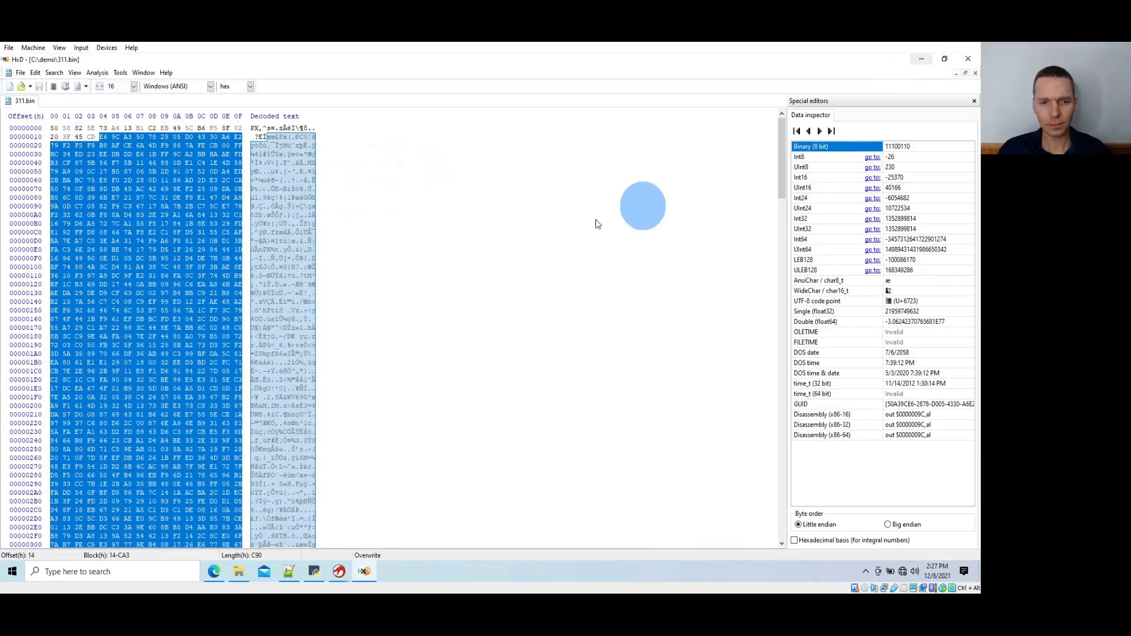
click(968, 59)
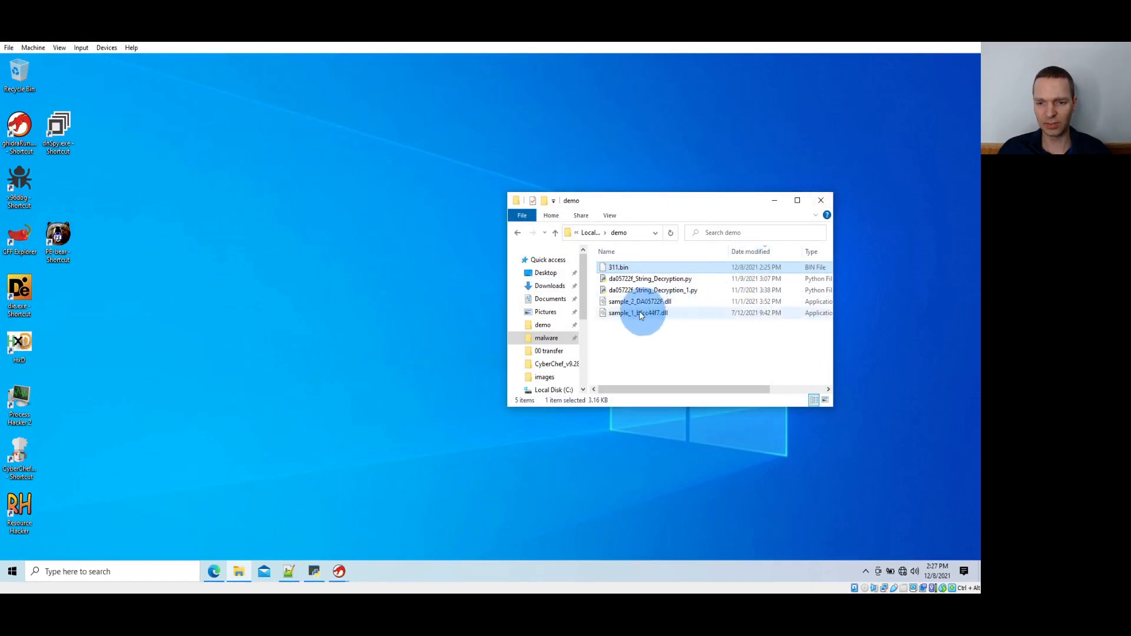
drag(628, 303, 23, 522)
click(155, 274)
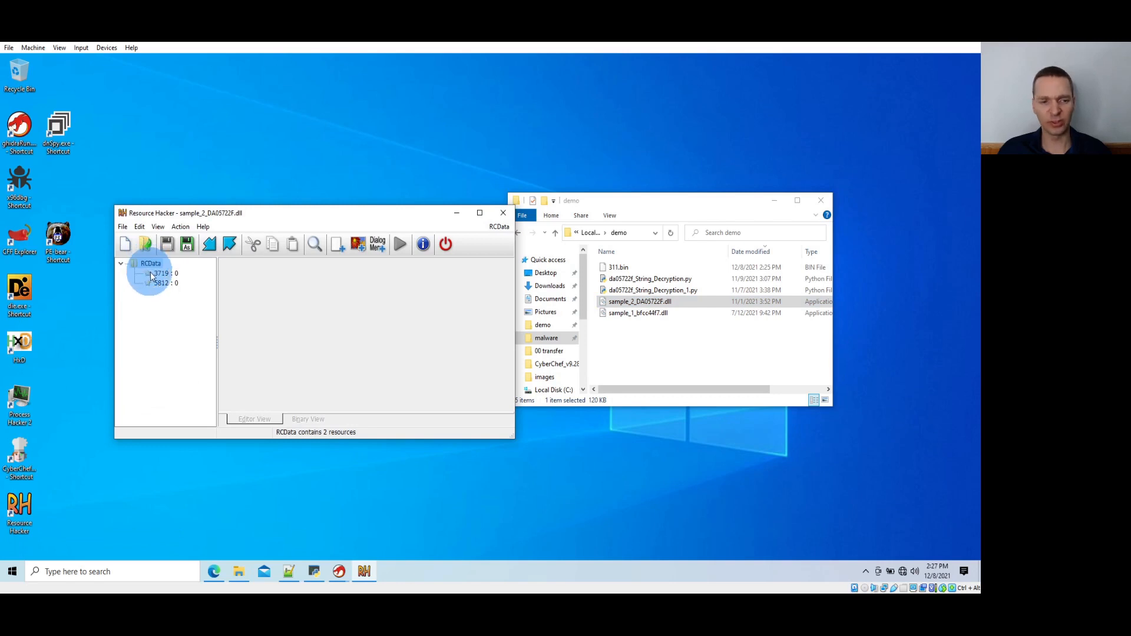
click(150, 274)
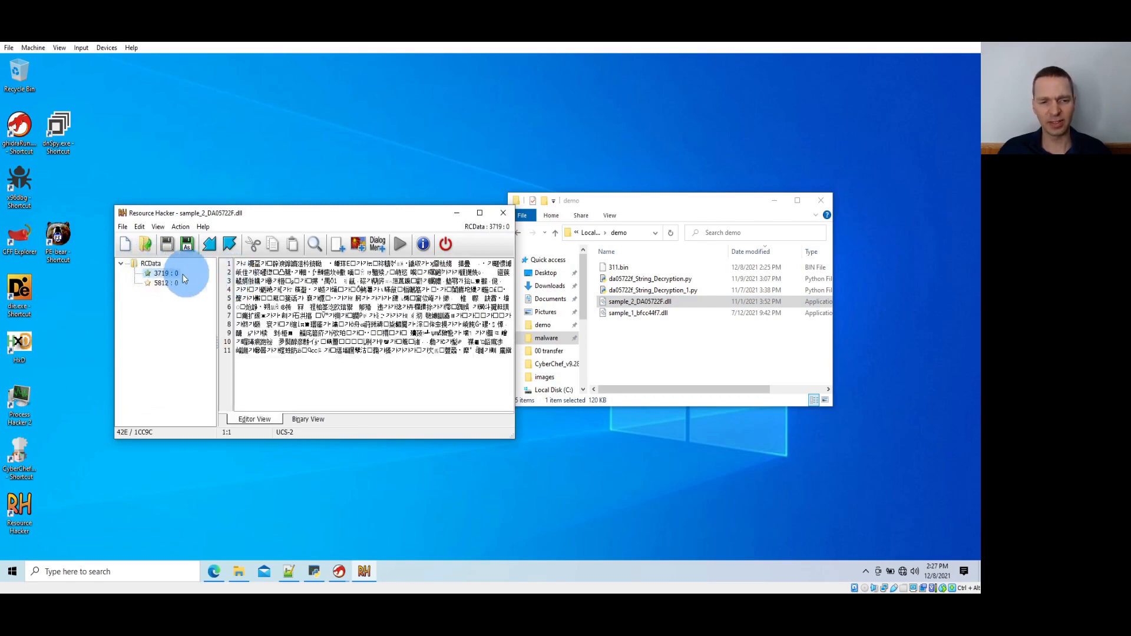
click(164, 283)
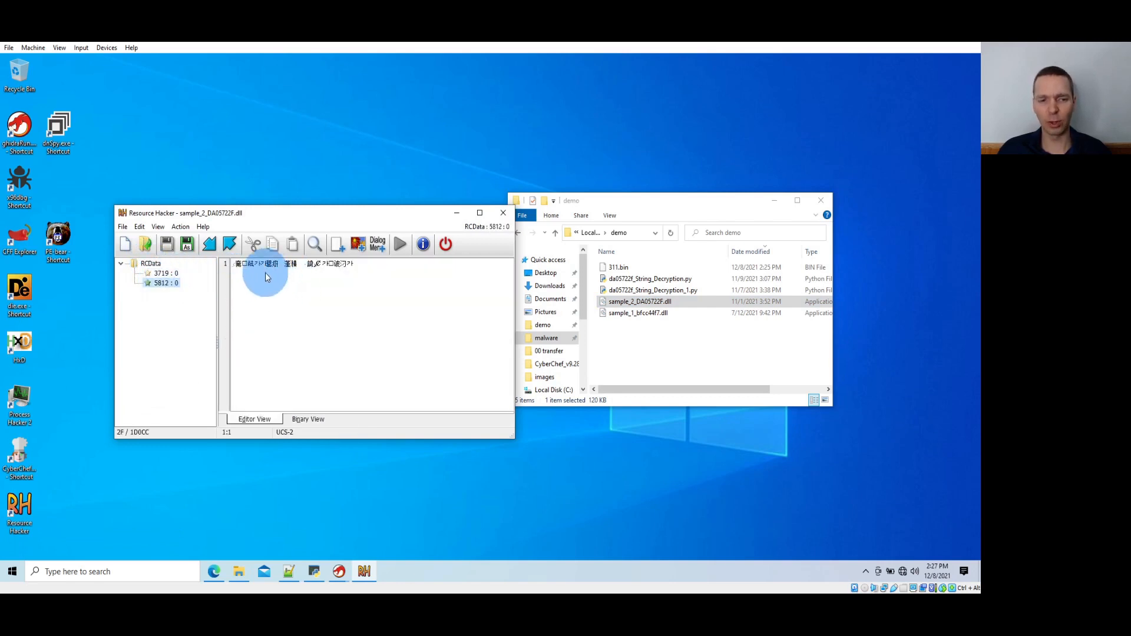
click(173, 275)
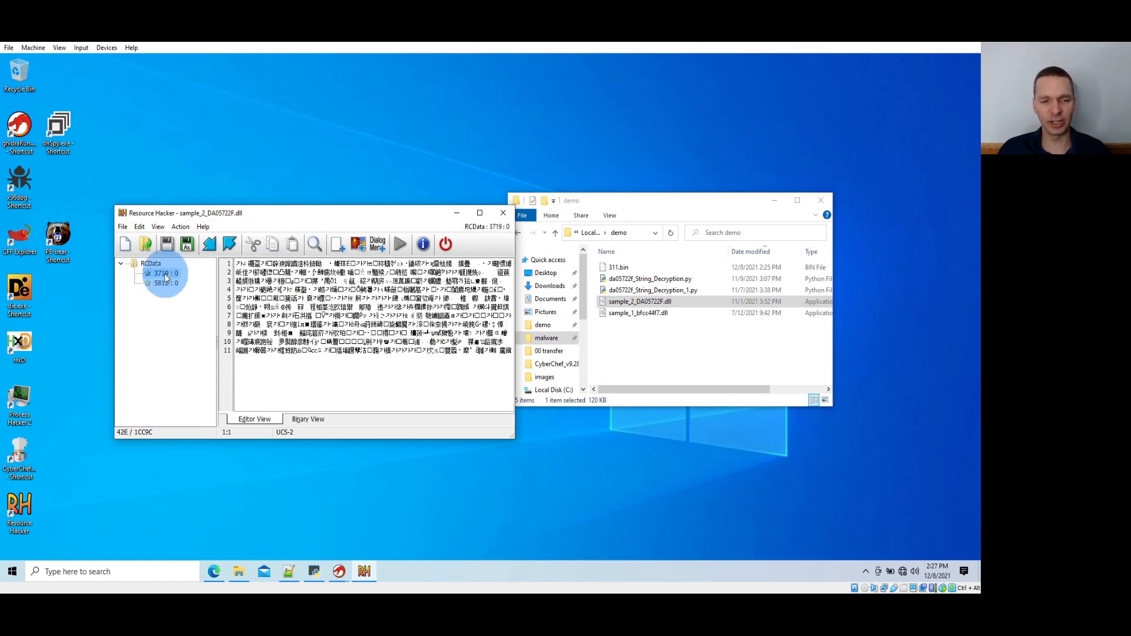
Save resource 3719 as the BIN file 3719.bin in the demo folder, and close Resource Hacker
right_click(165, 276)
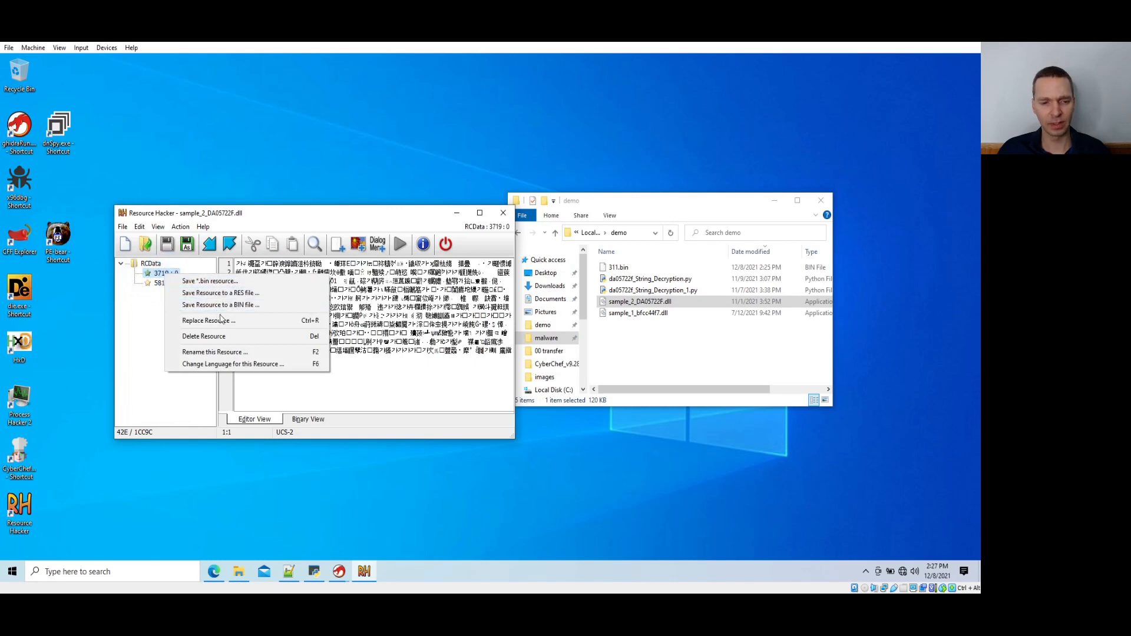
click(222, 305)
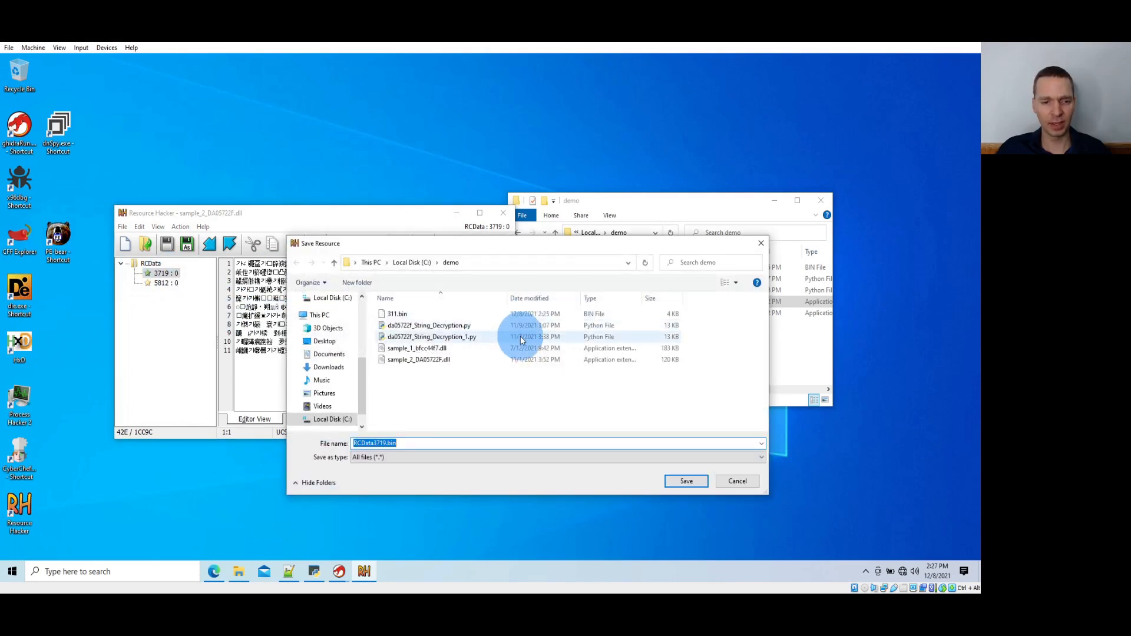
text(3719)
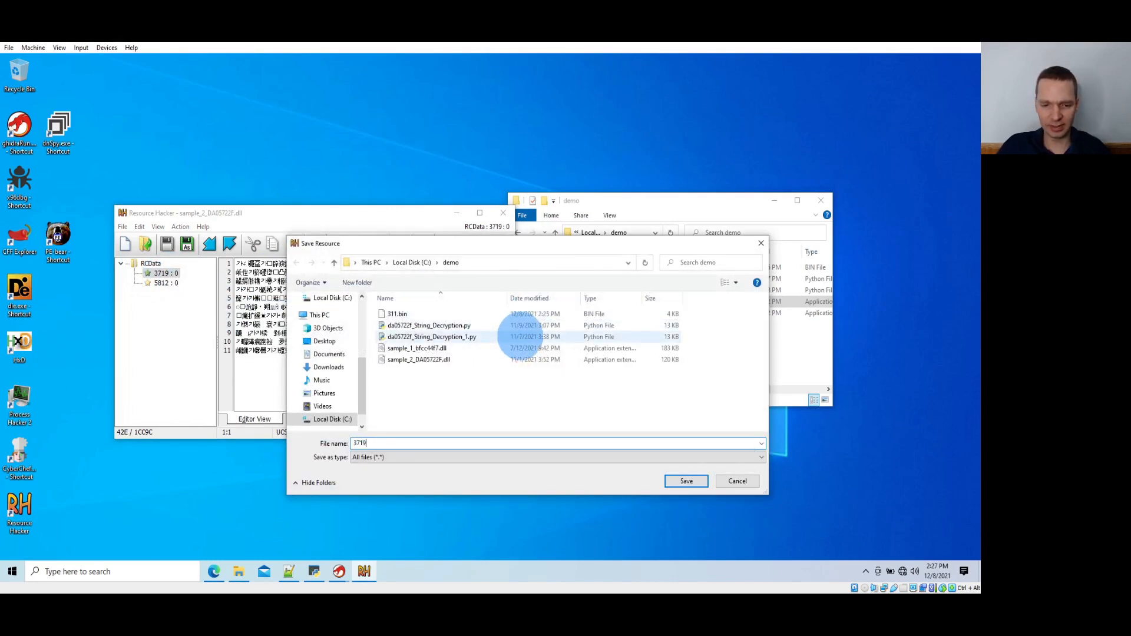
text(.bin)
key(Return)
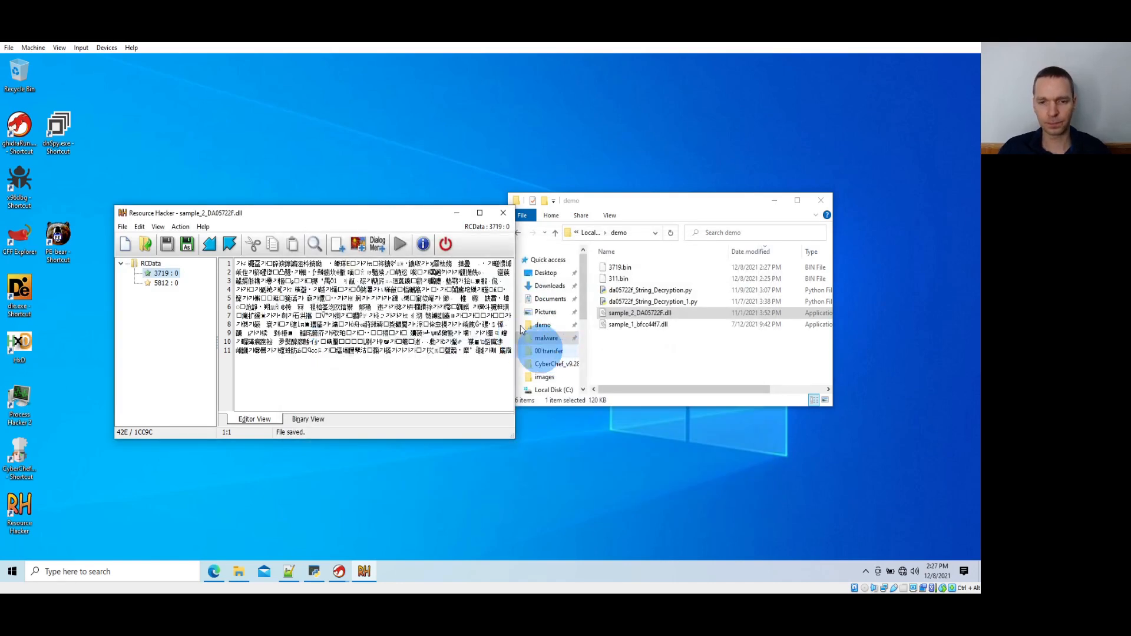
click(509, 227)
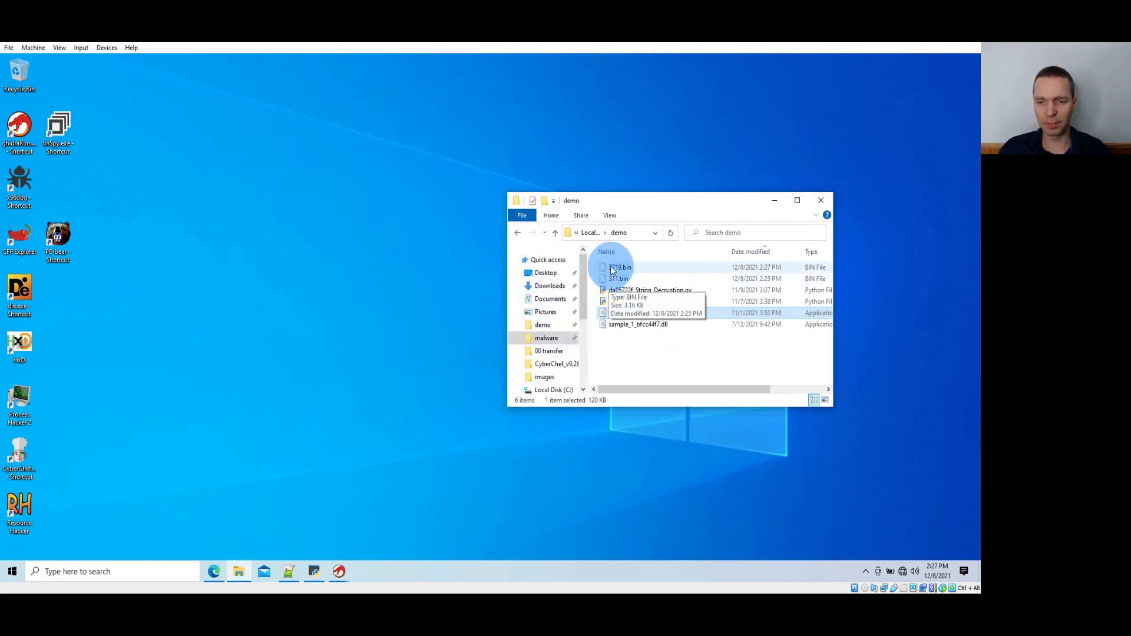
Open 3719.bin in HxD, copy the bytes at offsets 0 to 13 hex, and paste them as the RC4 passphrase in CyberChef
drag(619, 267, 24, 356)
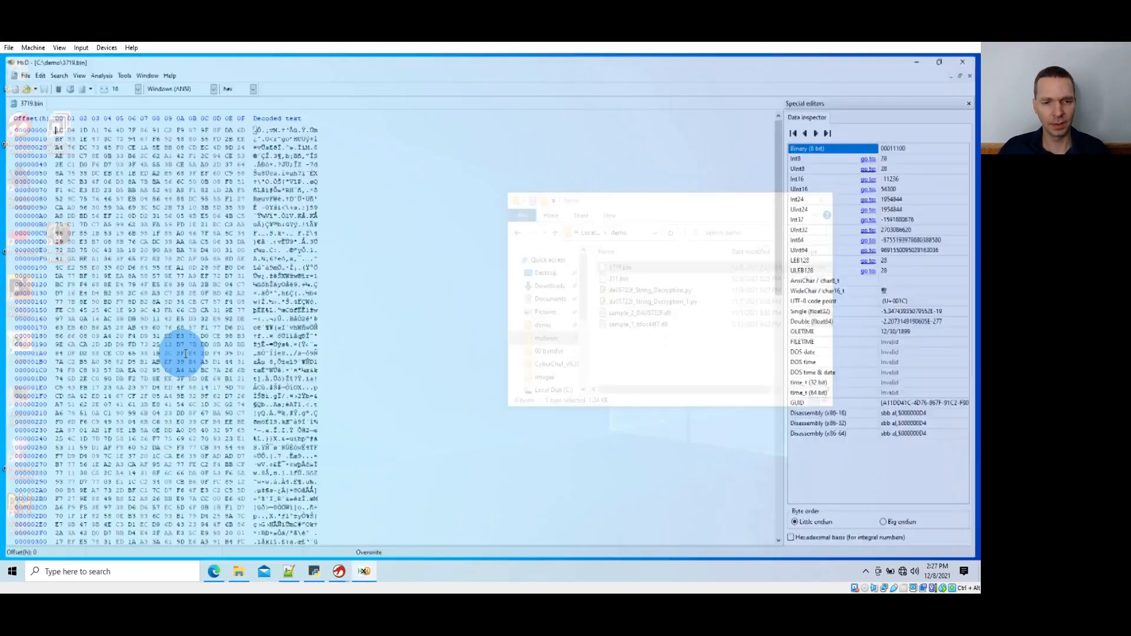
key(shift+Down)
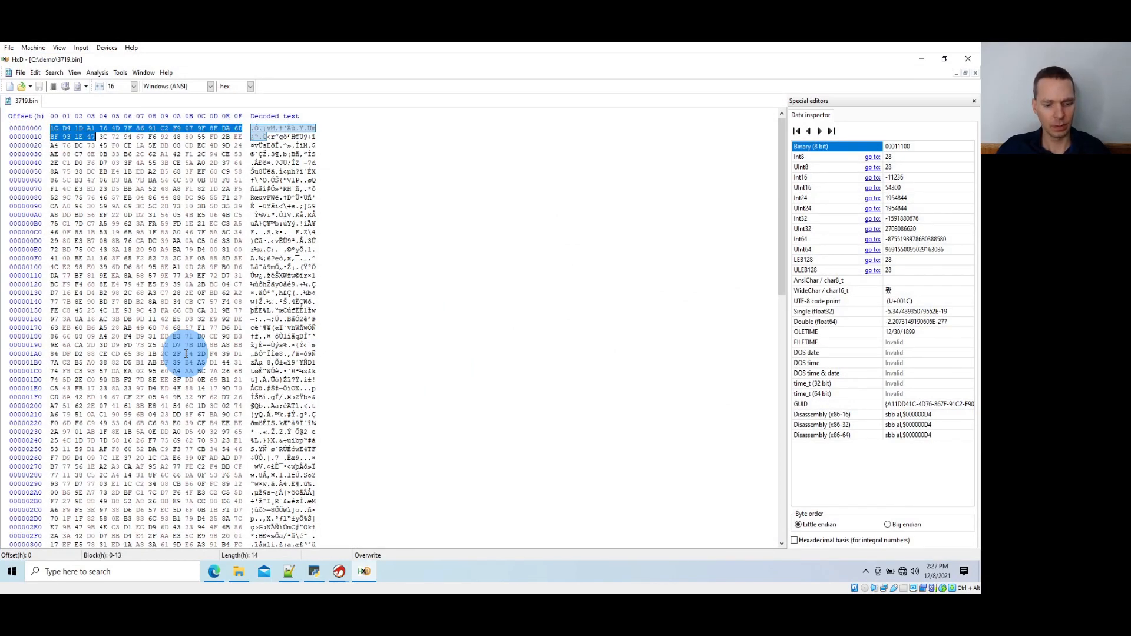
key(alt+Tab)
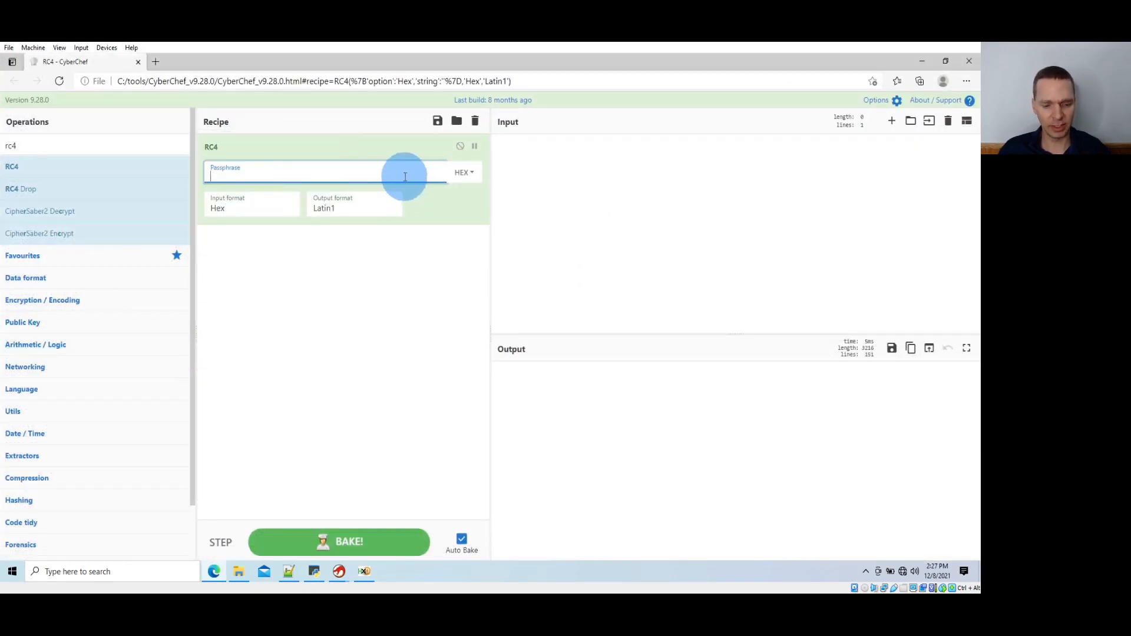
key(ctrl+v)
Copy the bytes of 3719.bin from offset 14 hex to the end in HxD and paste them as CyberChef's input data
click(543, 216)
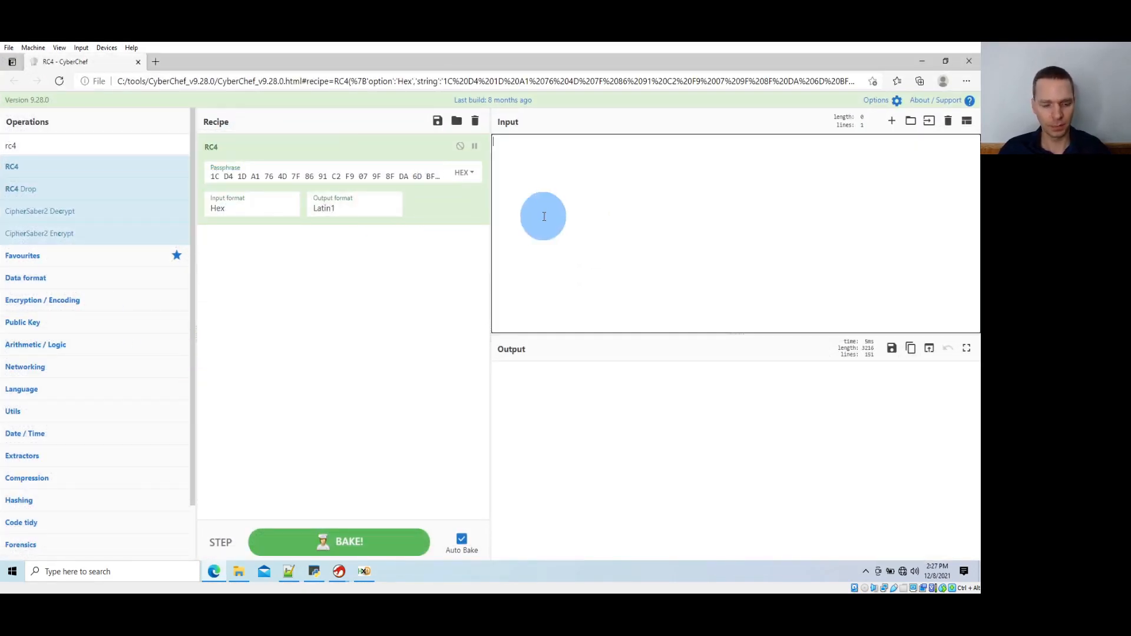
key(alt+Tab)
key(Right)
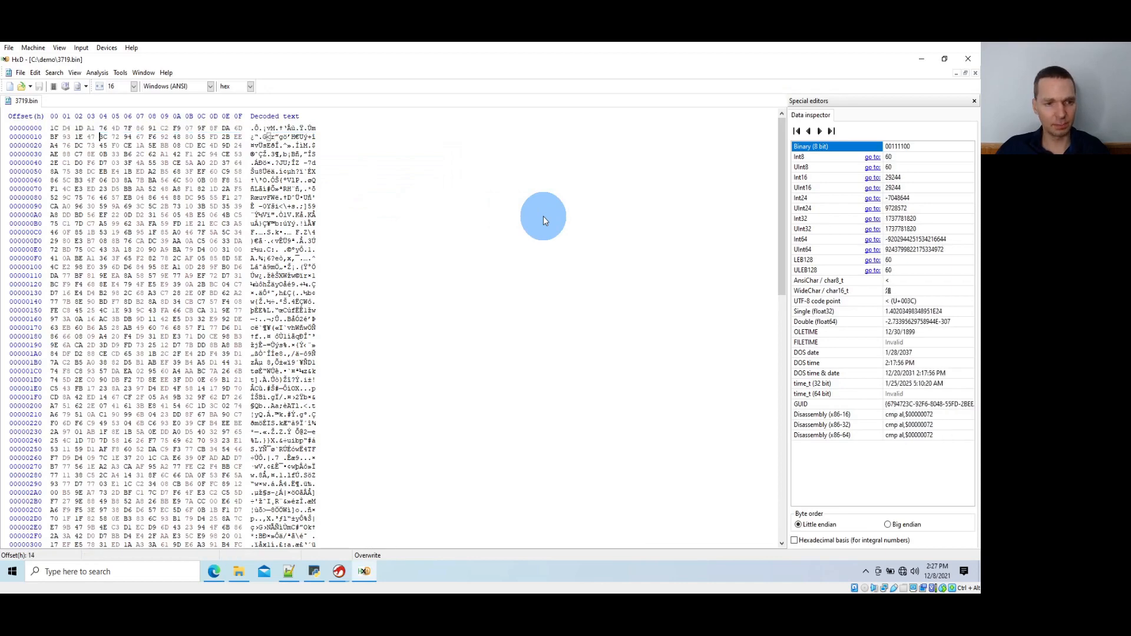
key(ctrl+shift+End)
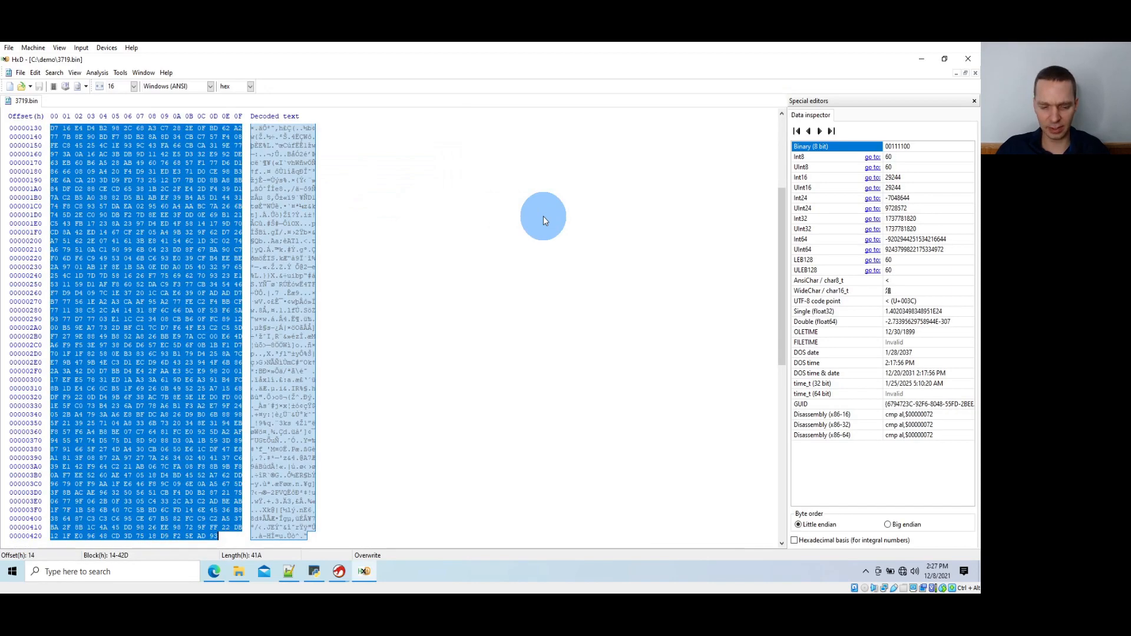
key(alt+Tab)
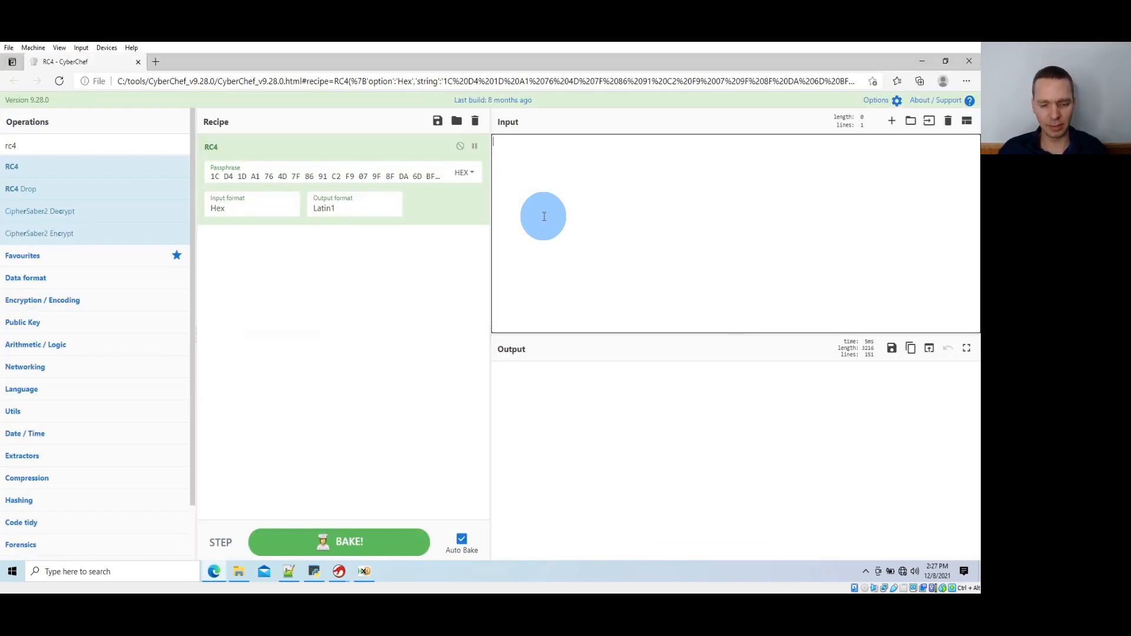
key(ctrl+v)
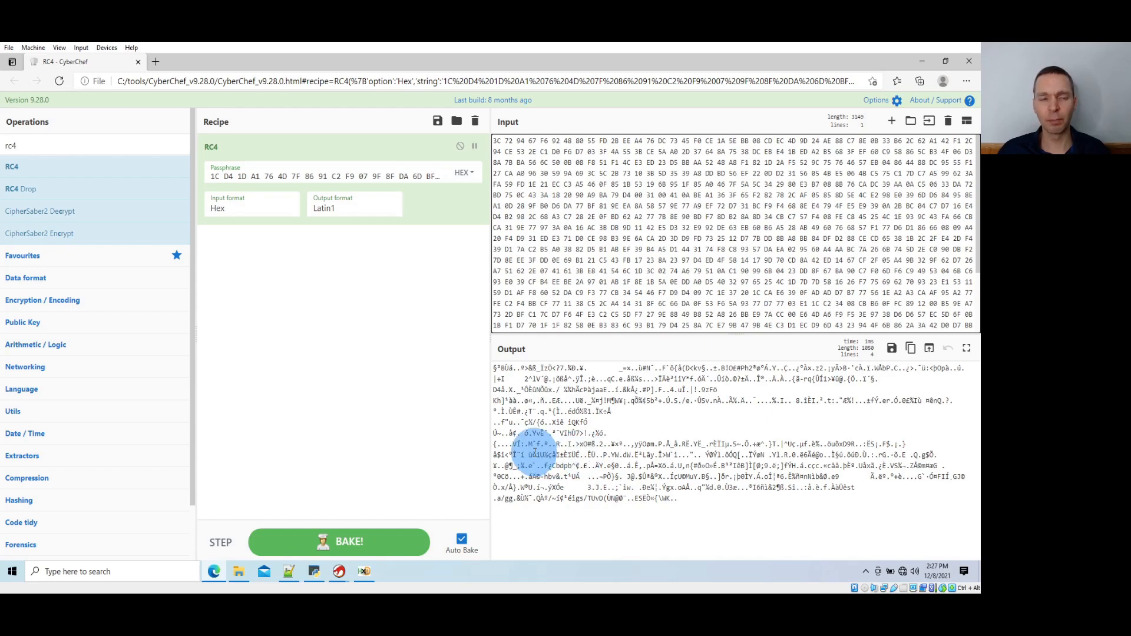
Find the To Hexdump operation and add it to the recipe after RC4
double_click(12, 145)
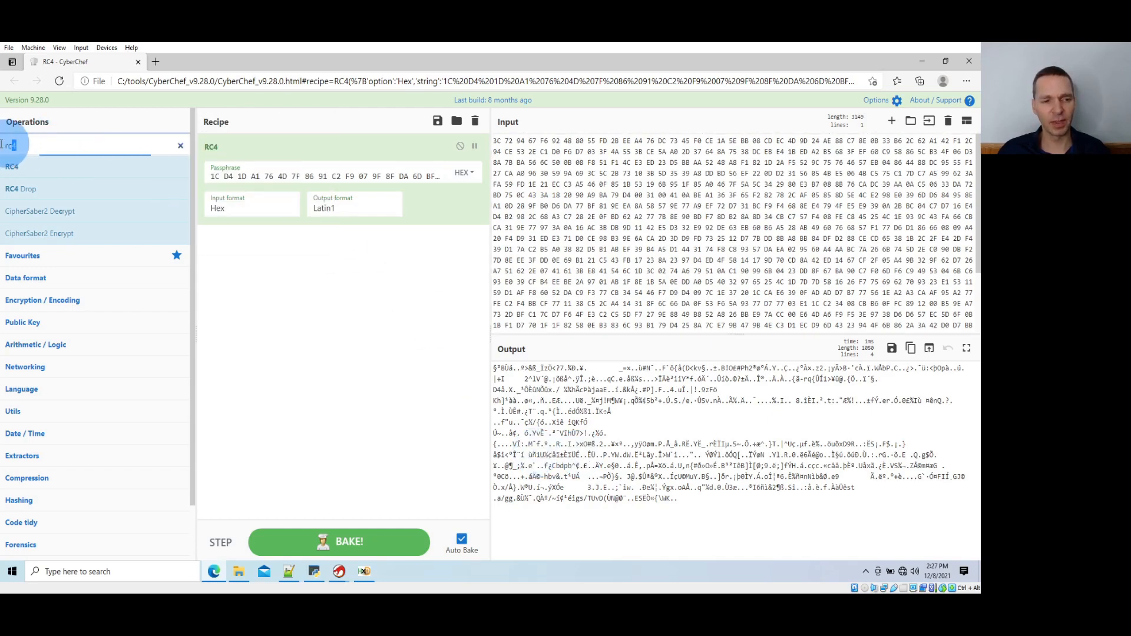
text(to hexdump)
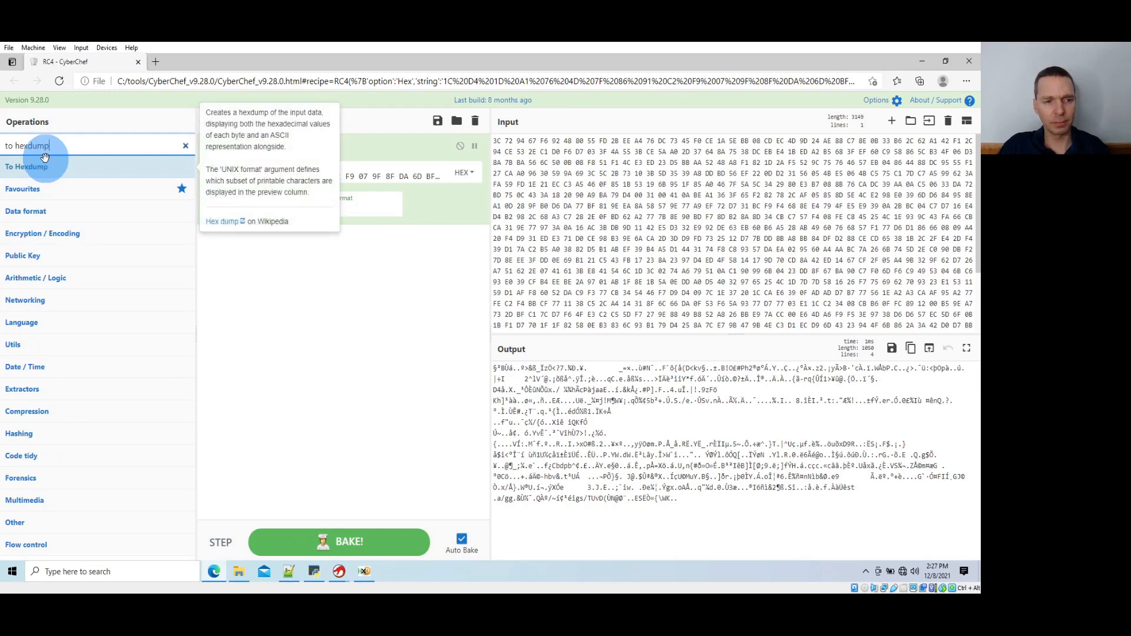
double_click(83, 162)
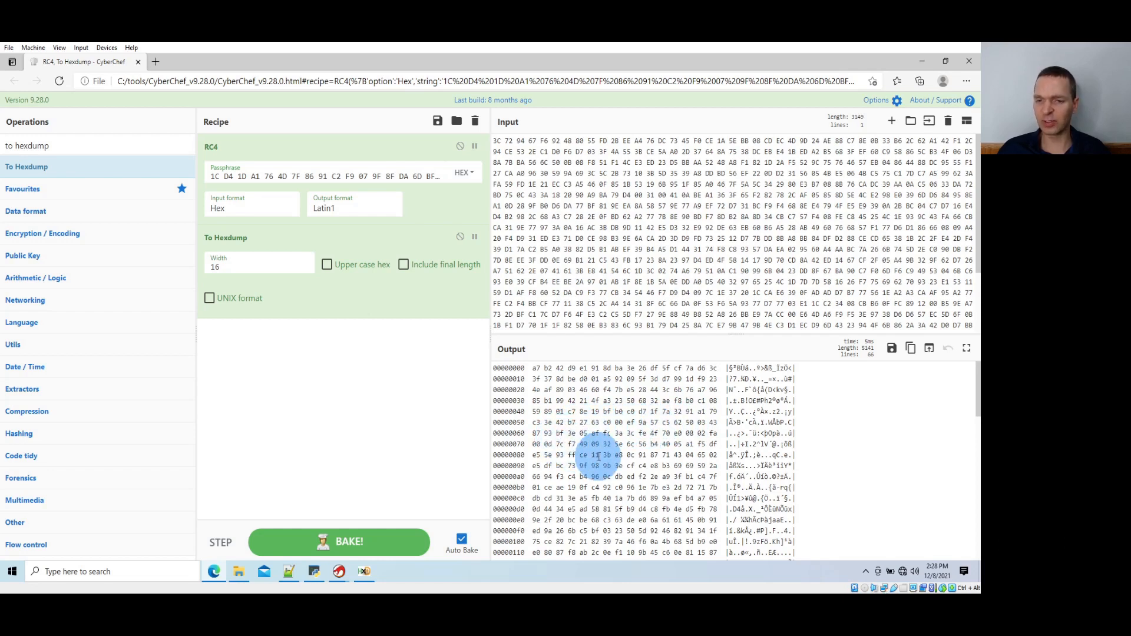
Clear the RC4 passphrase and the input data, and disable the To Hexdump operation
click(395, 177)
key(ctrl+a)
key(BackSpace)
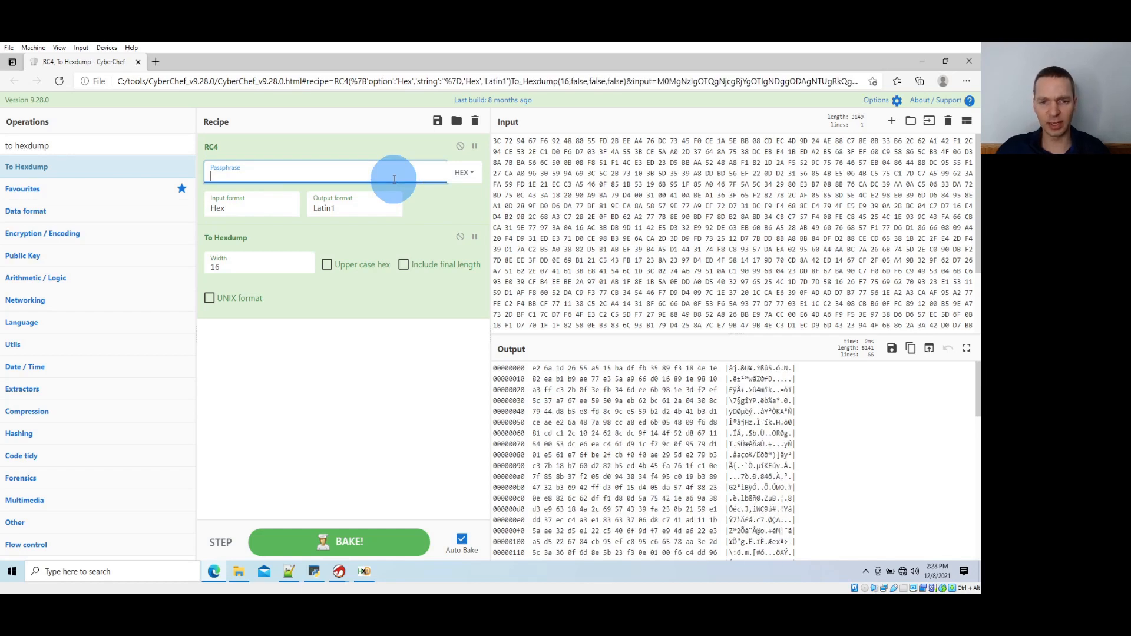
double_click(592, 194)
key(ctrl+a)
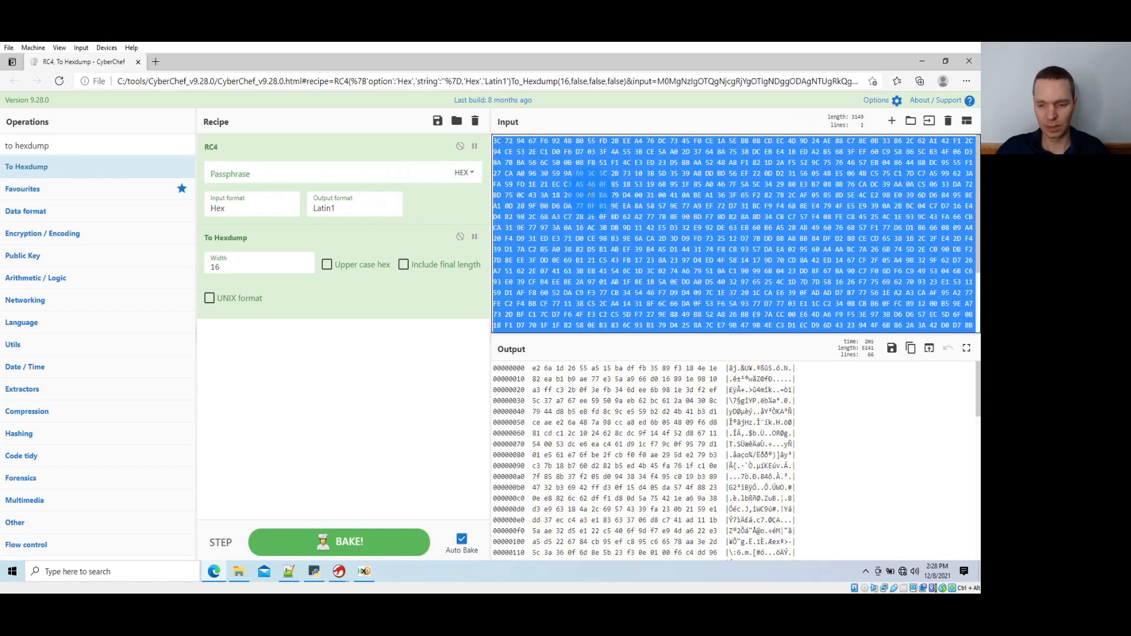
key(BackSpace)
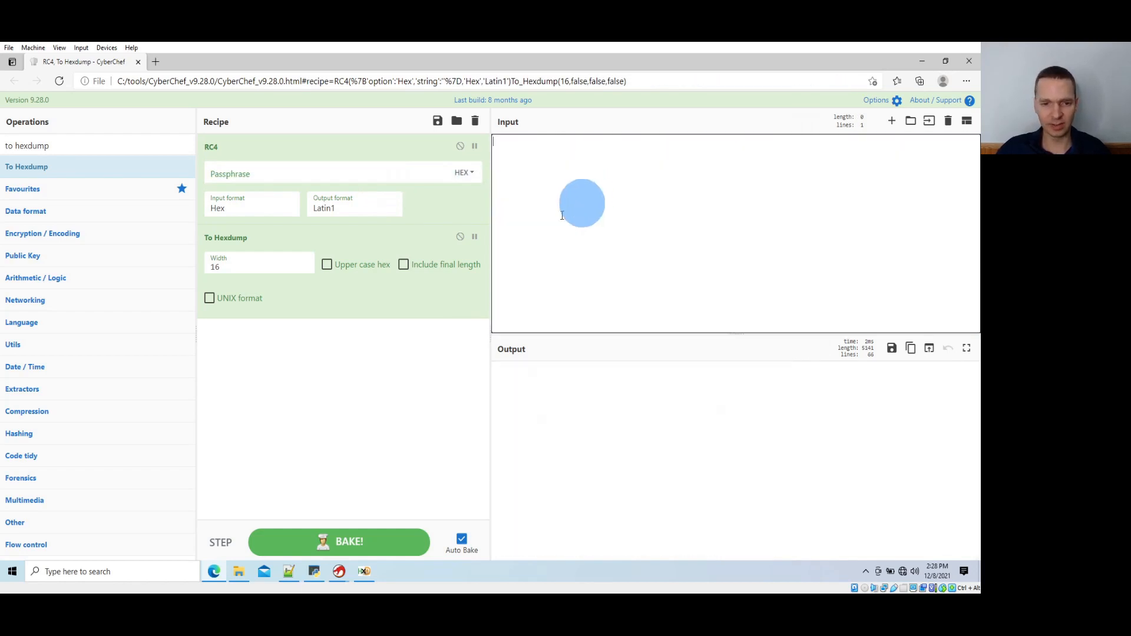
click(460, 236)
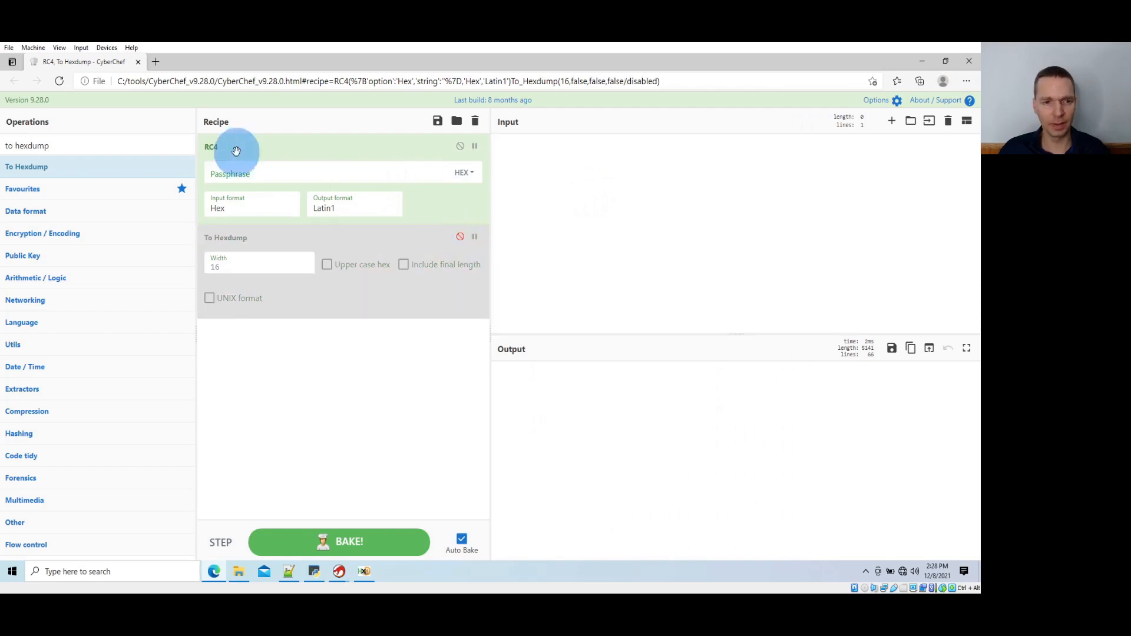
Close HxD, open a second CyberChef instance, and add the SHA1 operation to its recipe
click(921, 61)
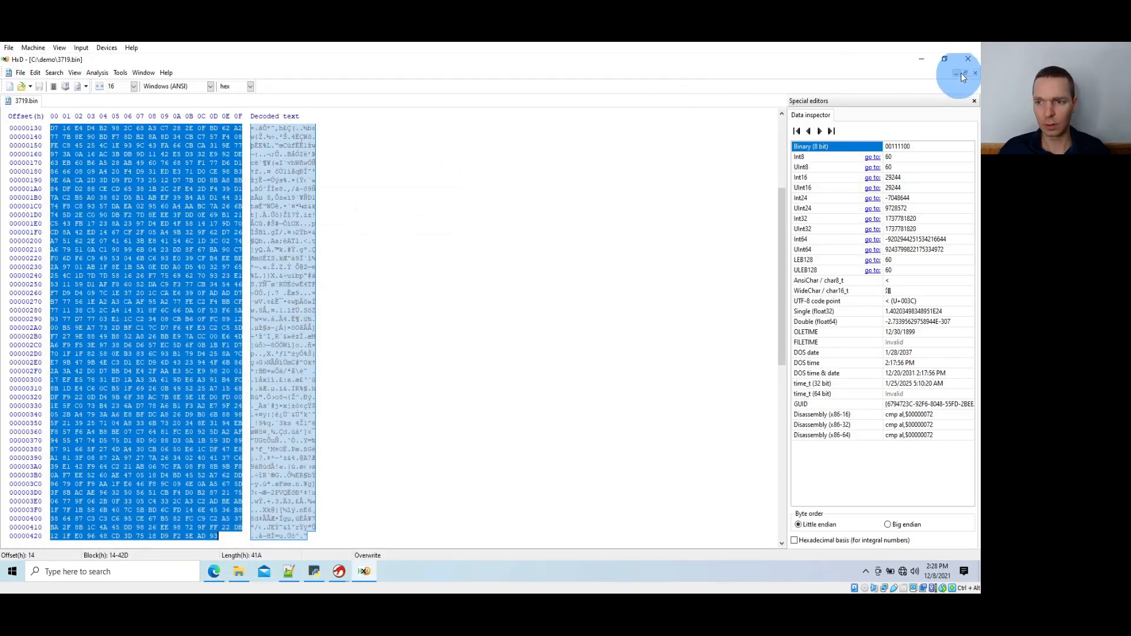
click(968, 58)
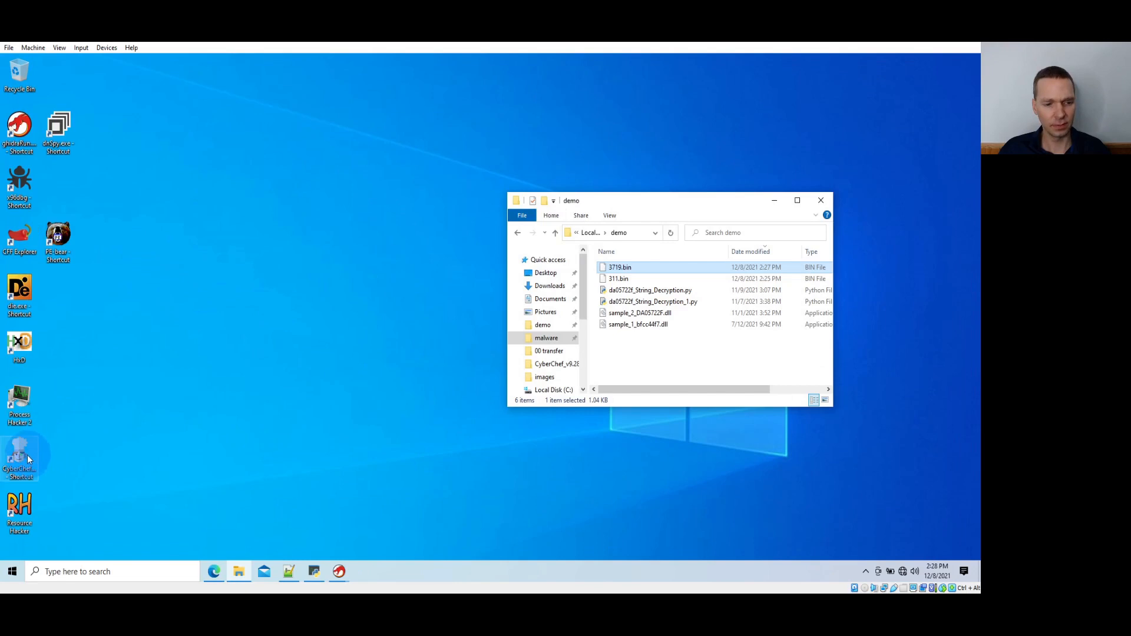
double_click(27, 454)
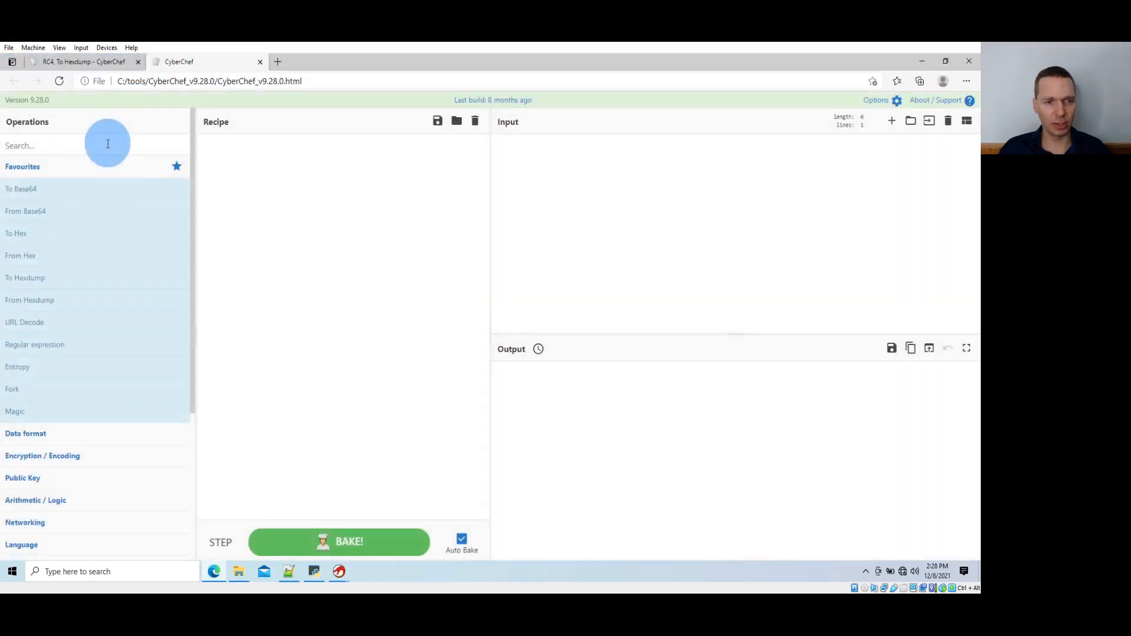
click(107, 146)
text(s)
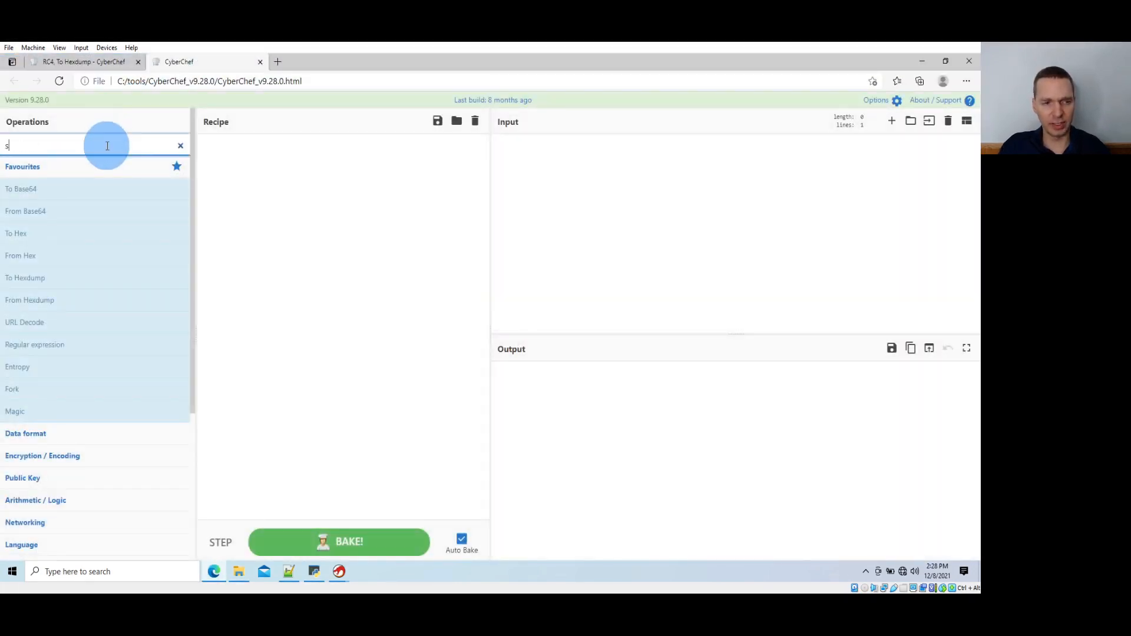
text(ha1)
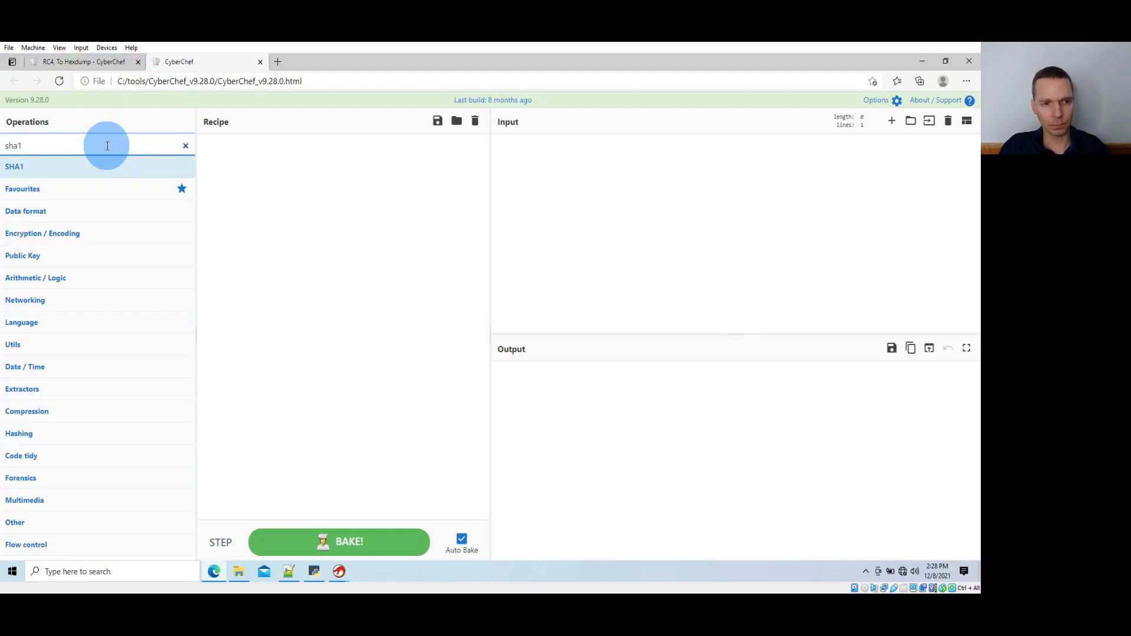
double_click(71, 168)
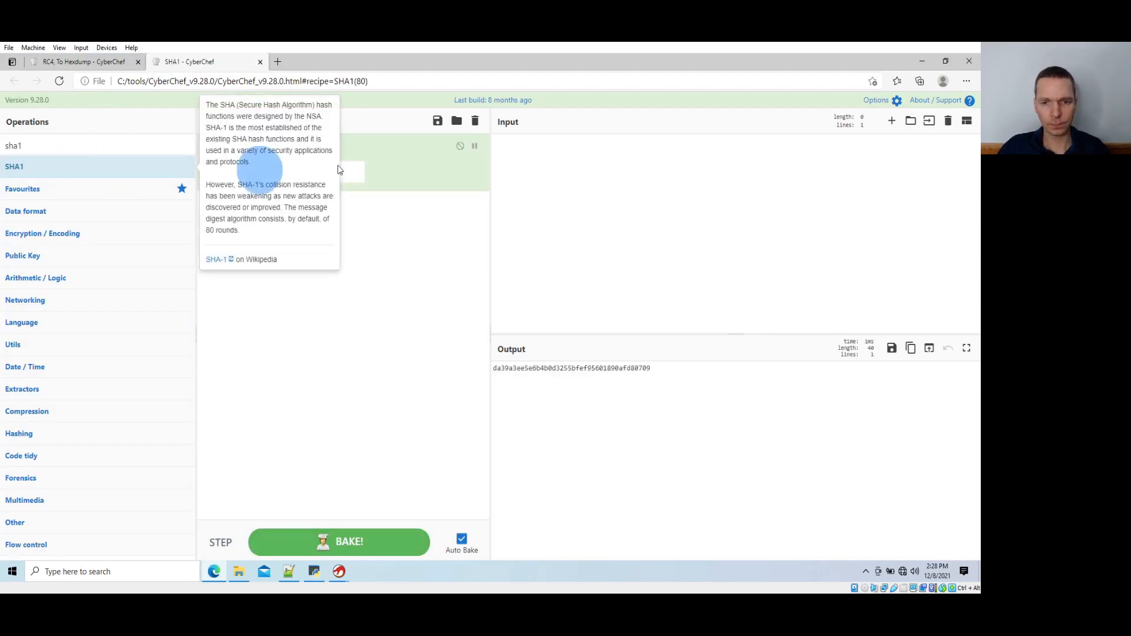
Switch to Ghidra's CodeBrowser for sample_2_DA05722F.dll and run the AGDCservices script da05722f_String_Decryption_1.py
click(922, 61)
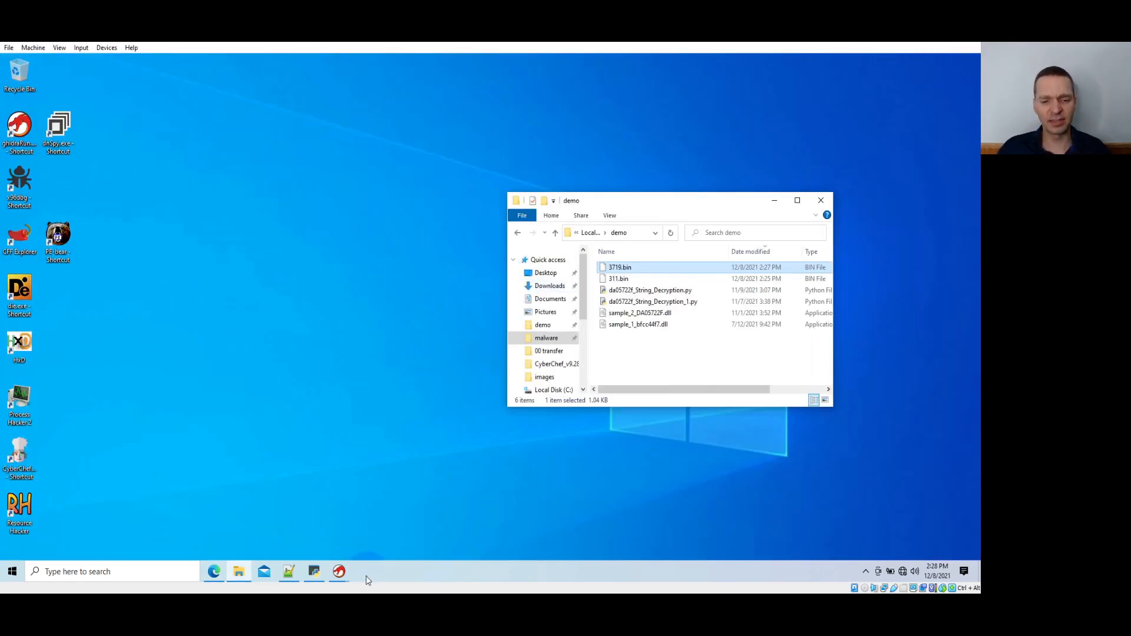
click(339, 571)
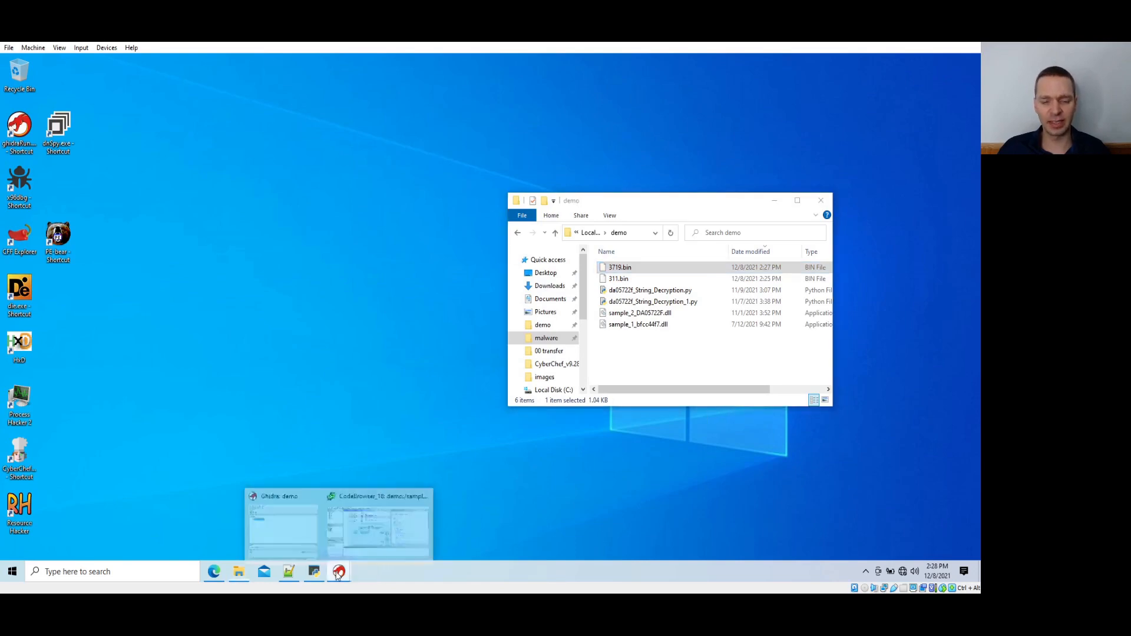
click(366, 536)
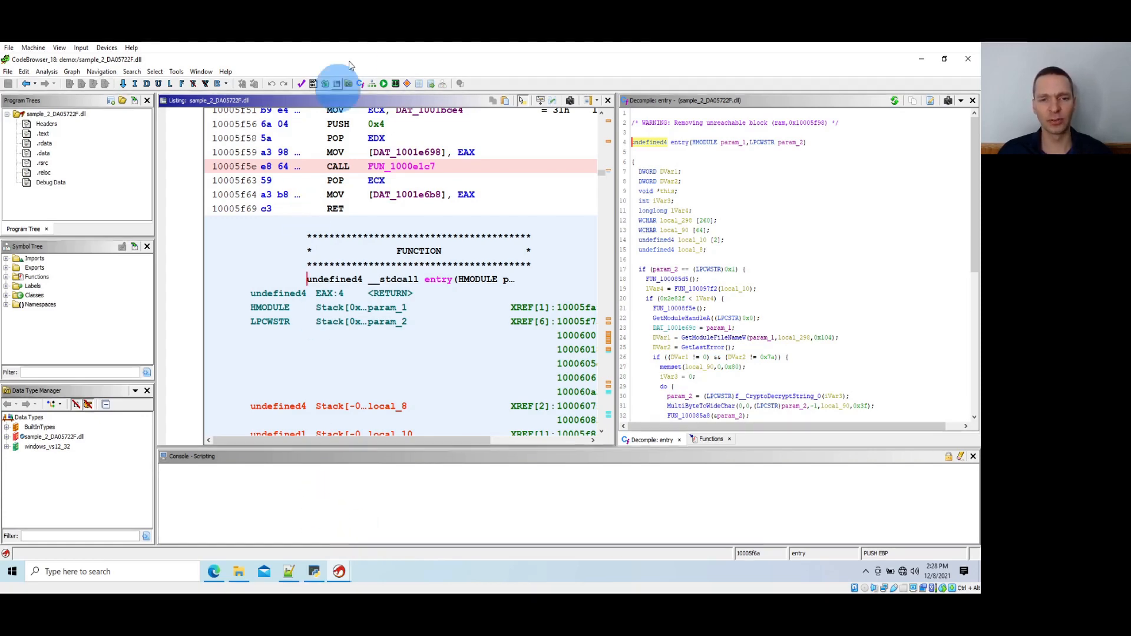
click(383, 83)
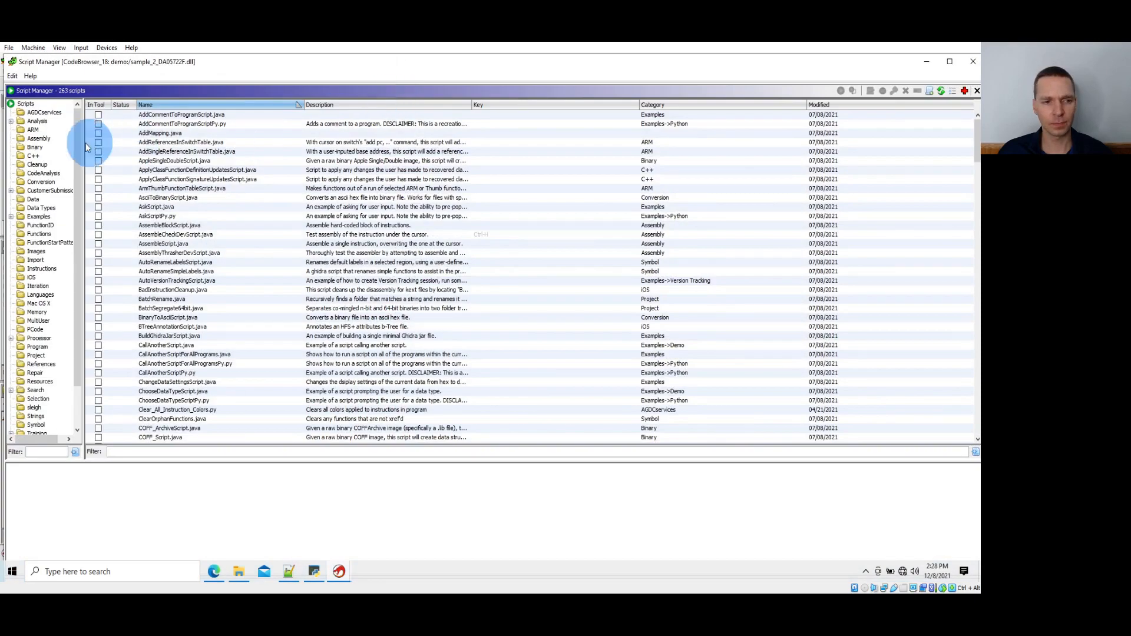
click(40, 112)
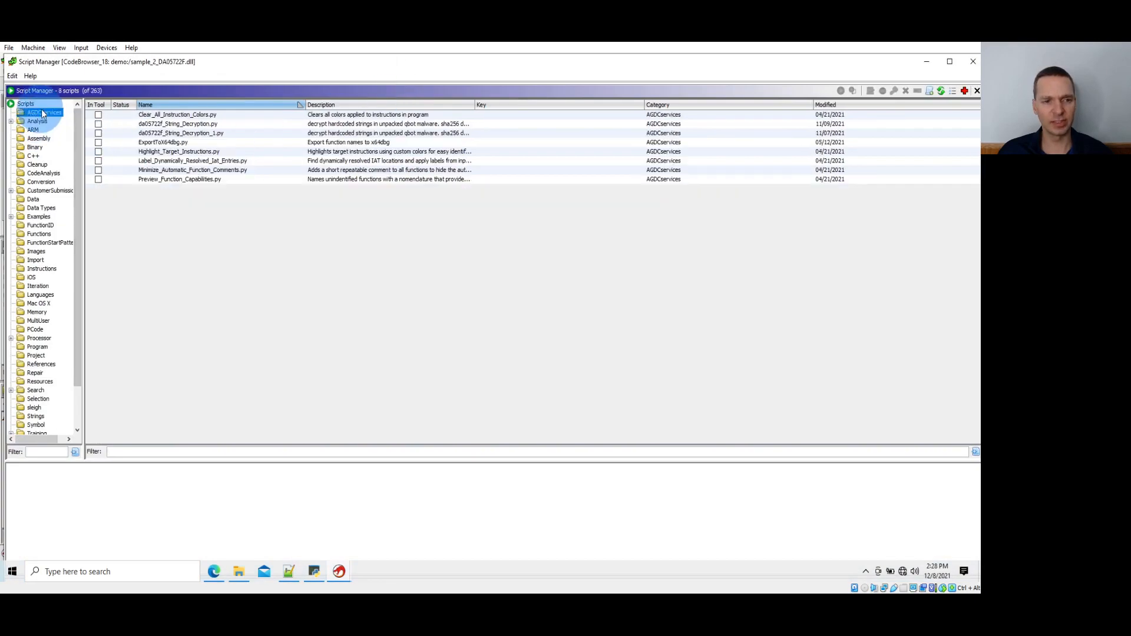
click(196, 133)
click(841, 91)
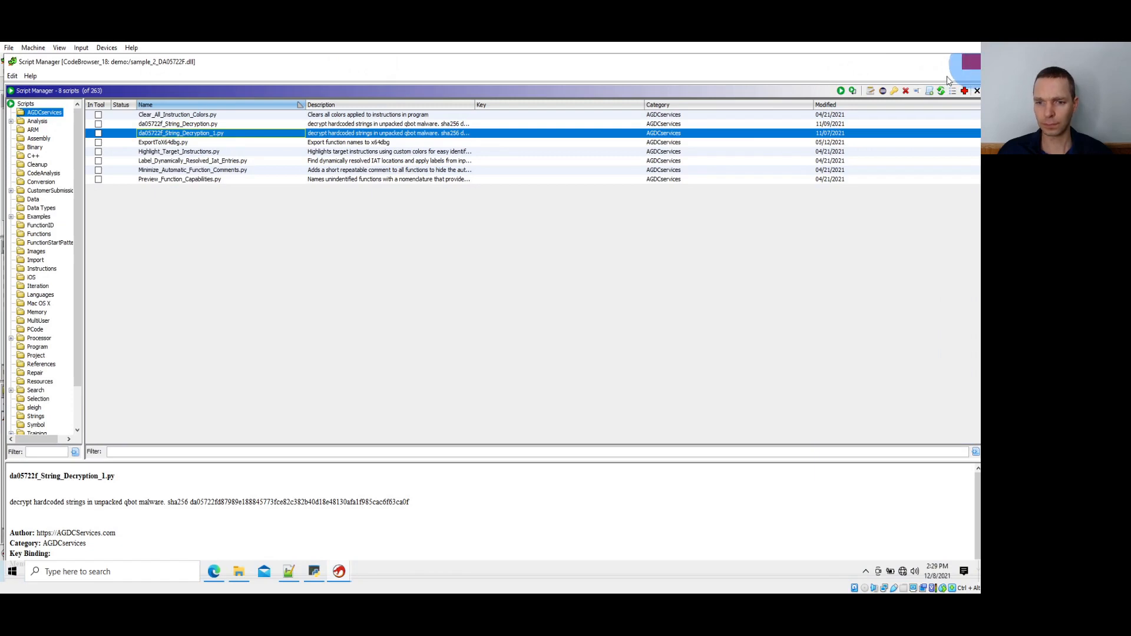
click(974, 65)
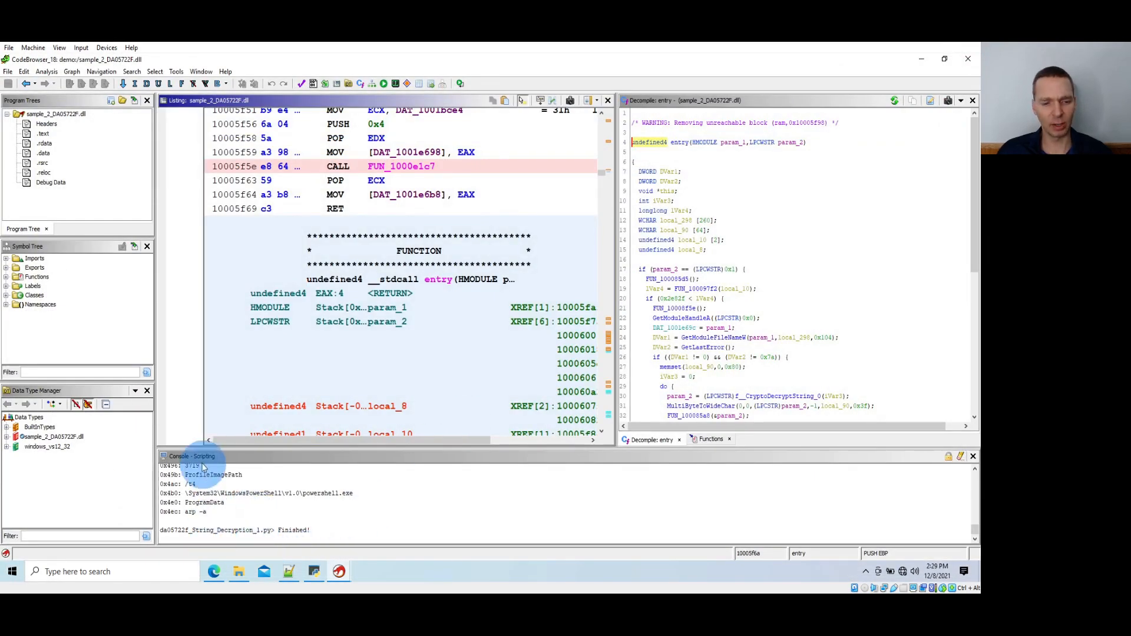
Copy the string \System32\WindowsPowerShell\v1.0\powershell.exe from Ghidra's scripting console and paste it as the input of CyberChef's SHA1 recipe
click(186, 496)
drag(186, 496, 357, 496)
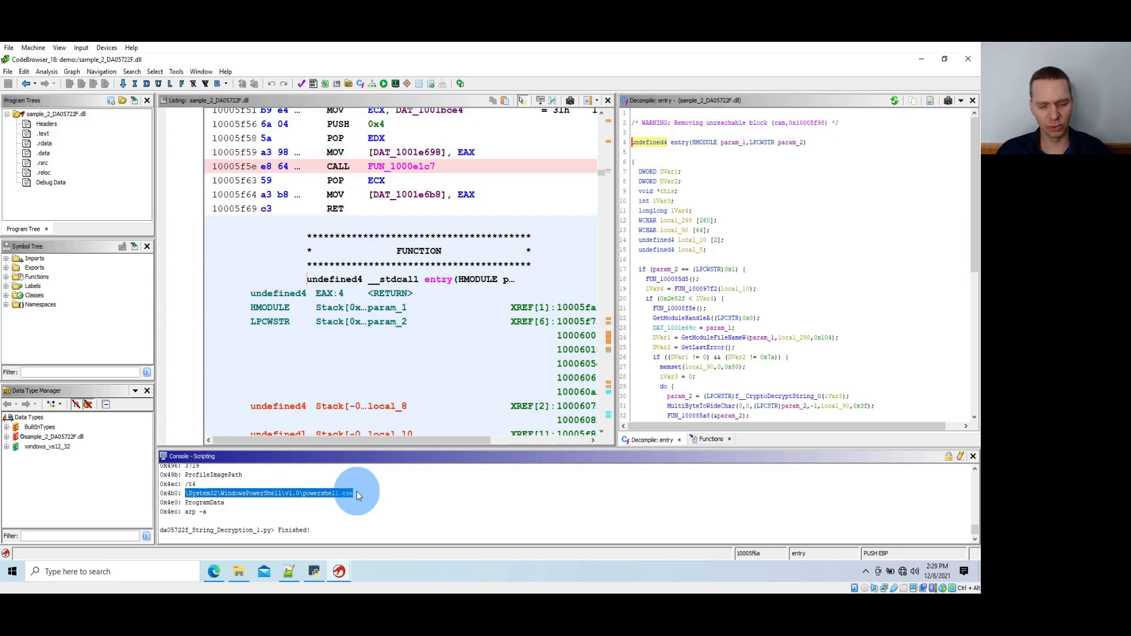
key(alt+Tab)
key(Tab)
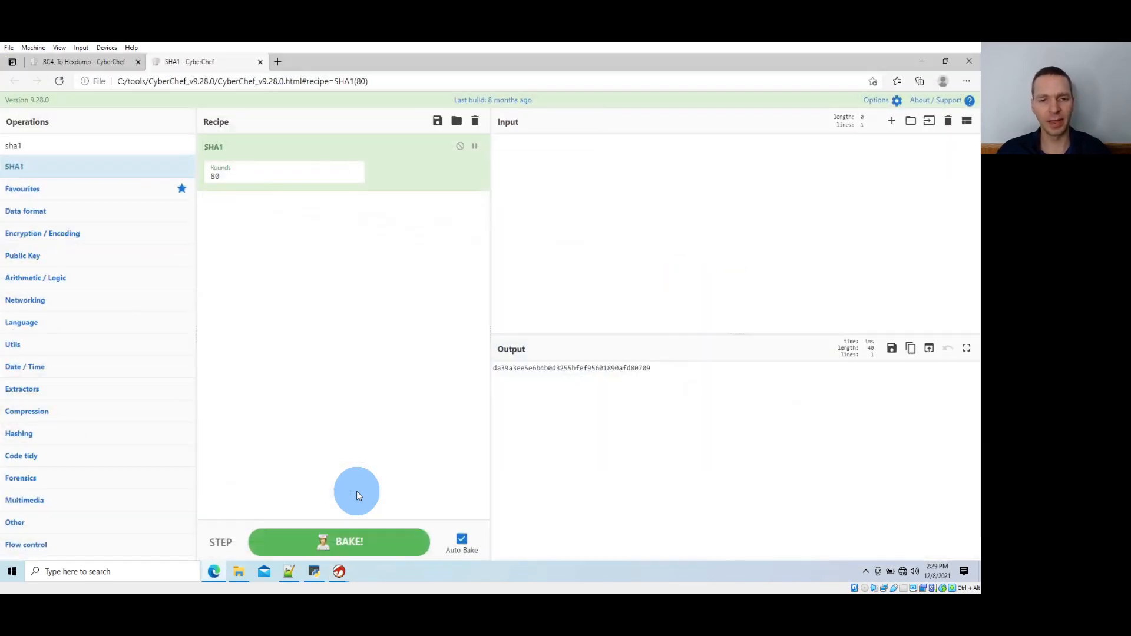
click(558, 251)
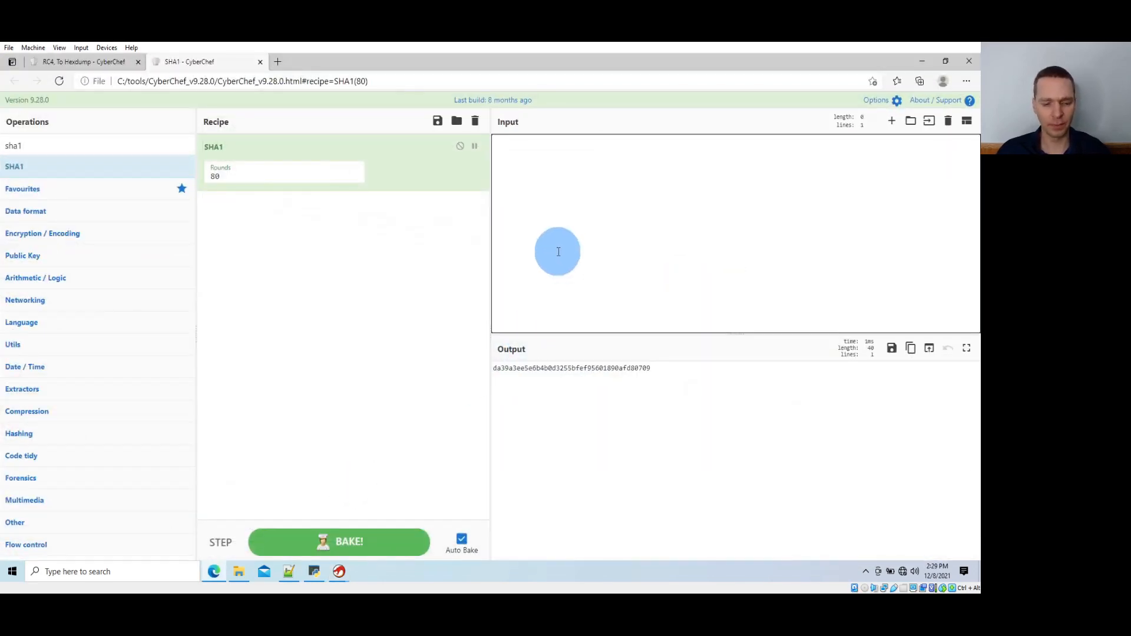
text(\System32\WindowsPowerShell\v1.0\powershell.exe)
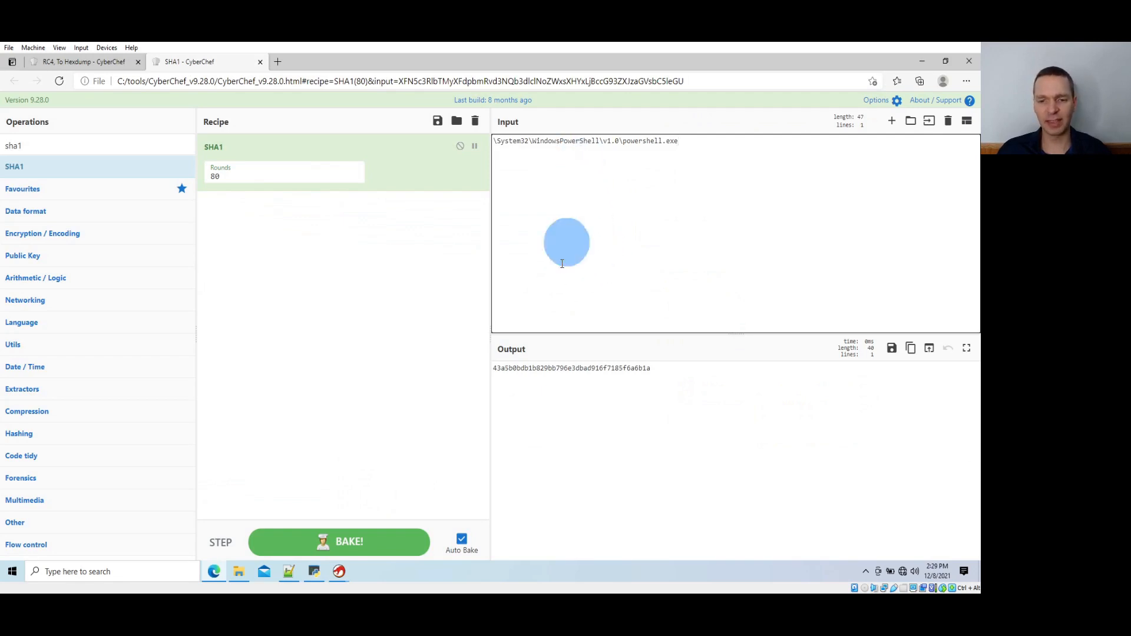
Copy the SHA1 output hash and paste it as the RC4 passphrase in the other CyberChef instance
double_click(542, 368)
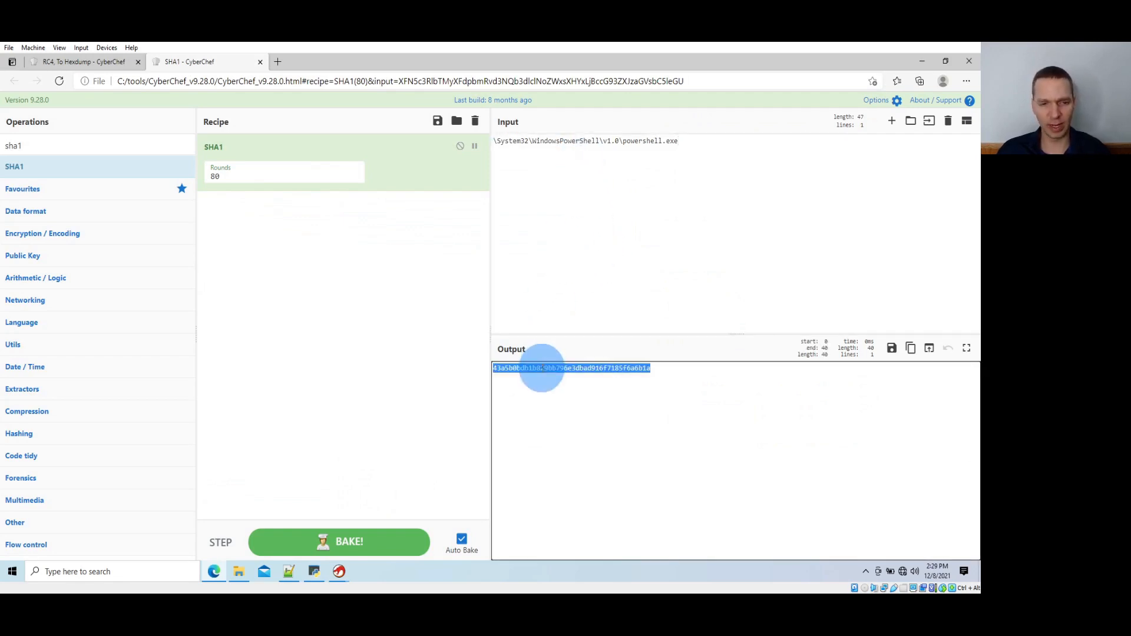
click(88, 62)
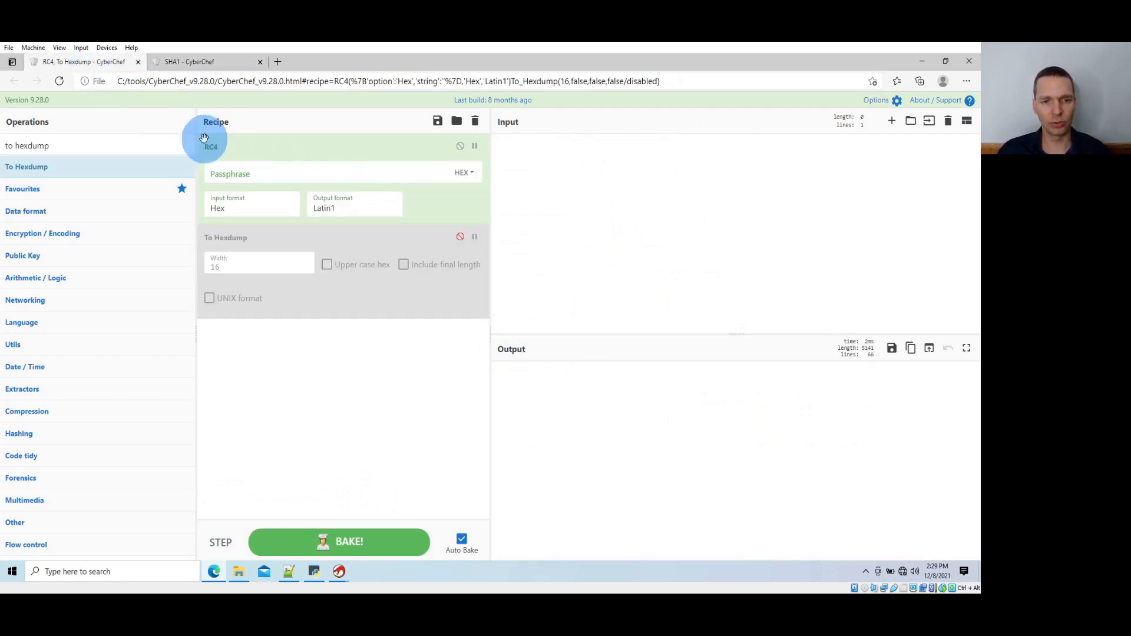
click(285, 171)
key(ctrl+v)
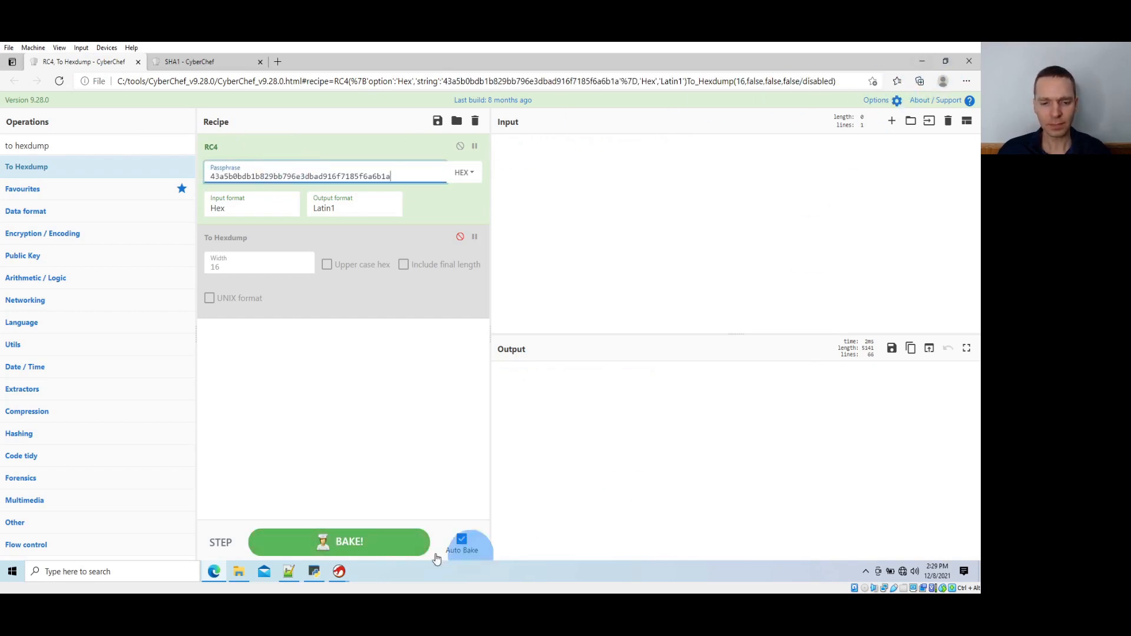
key(alt+Tab)
key(Tab)
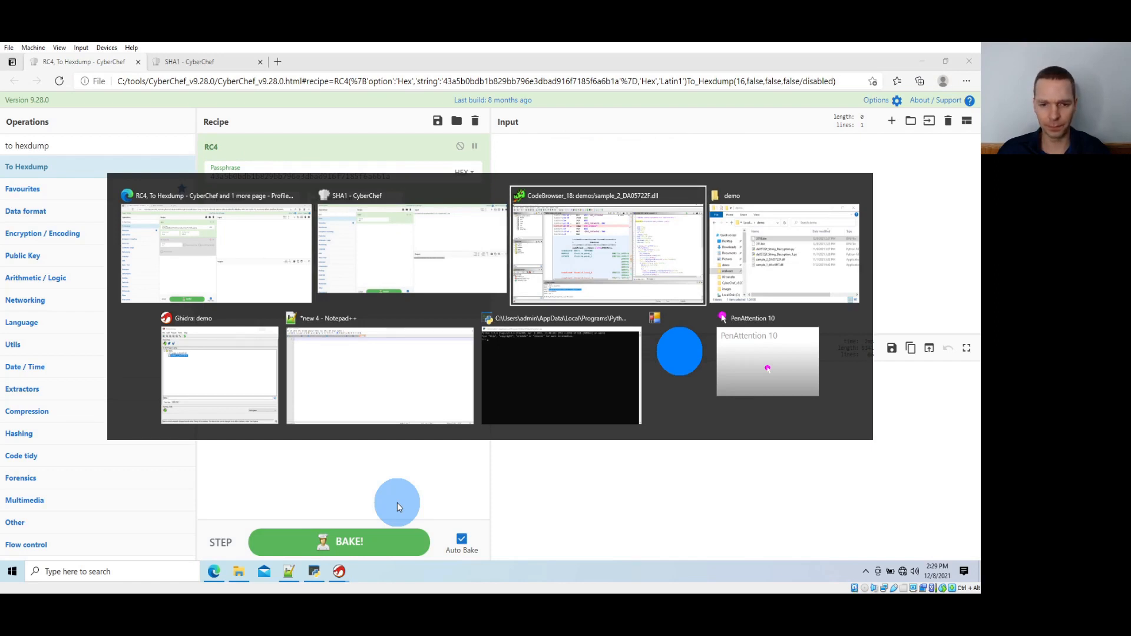
key(shift+Tab)
key(shift+Tab)
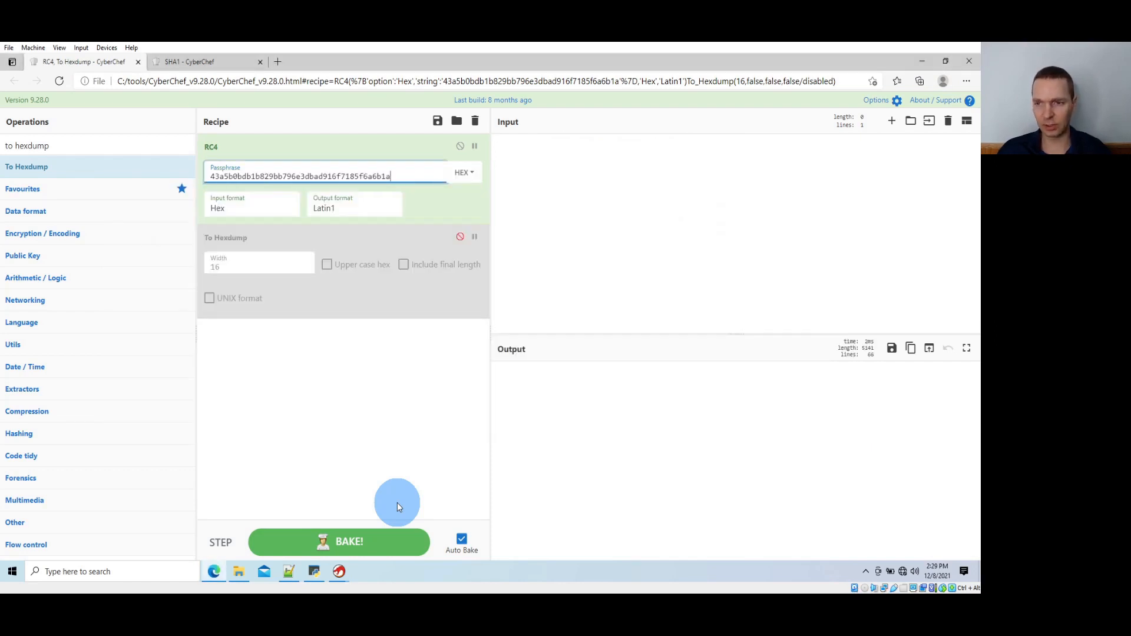
Move 3719.bin from the demo folder to the desktop and open it in HxD
click(921, 60)
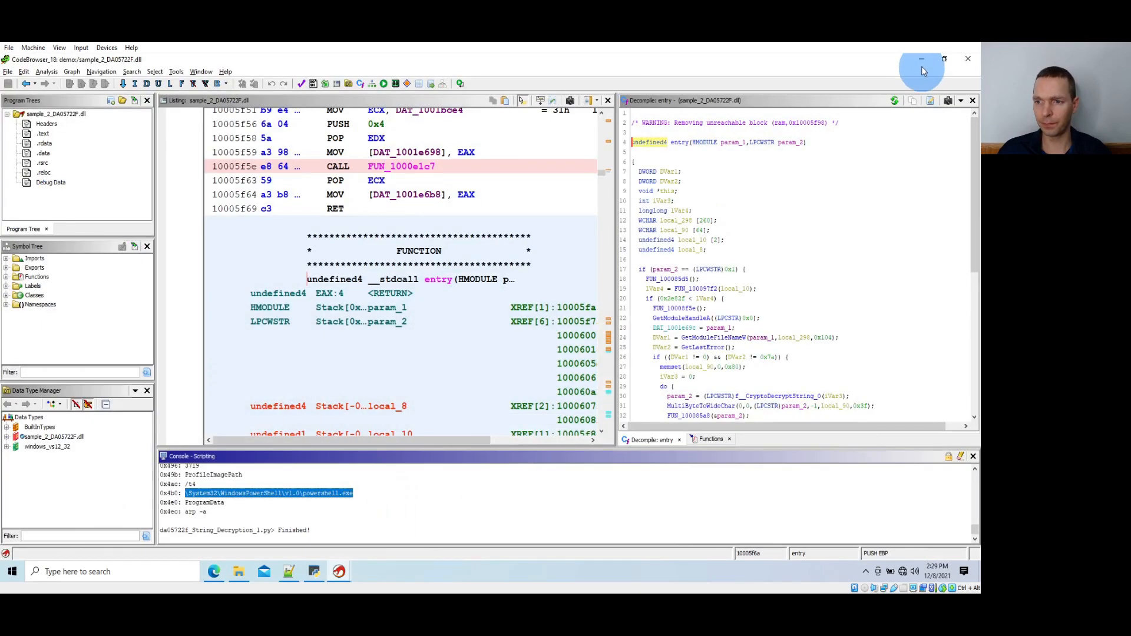
click(922, 64)
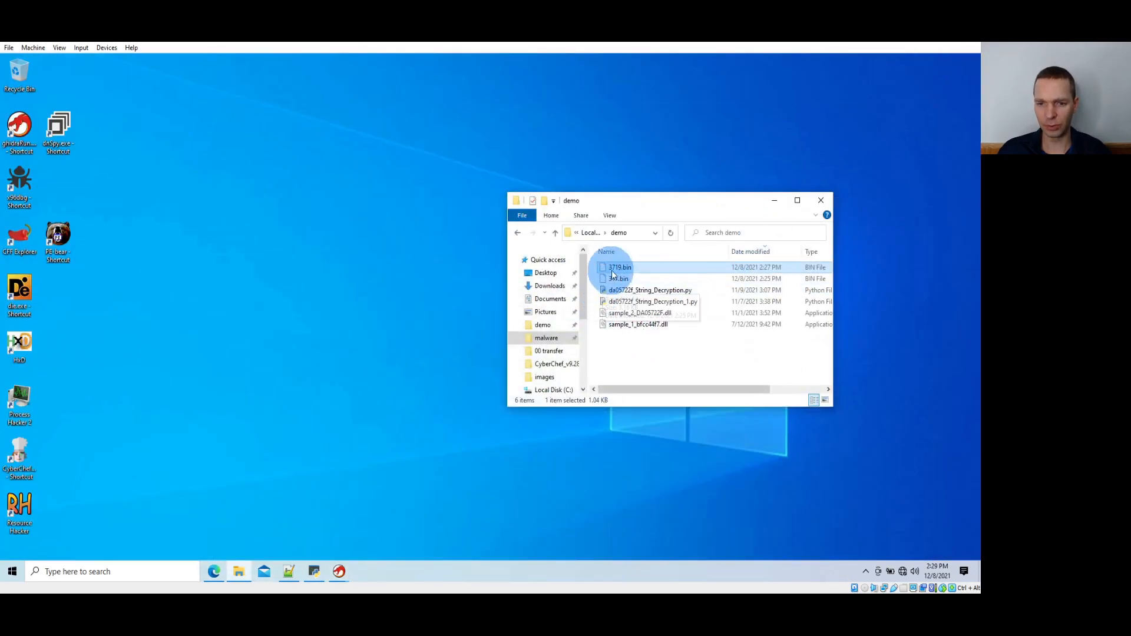
drag(612, 270, 661, 298)
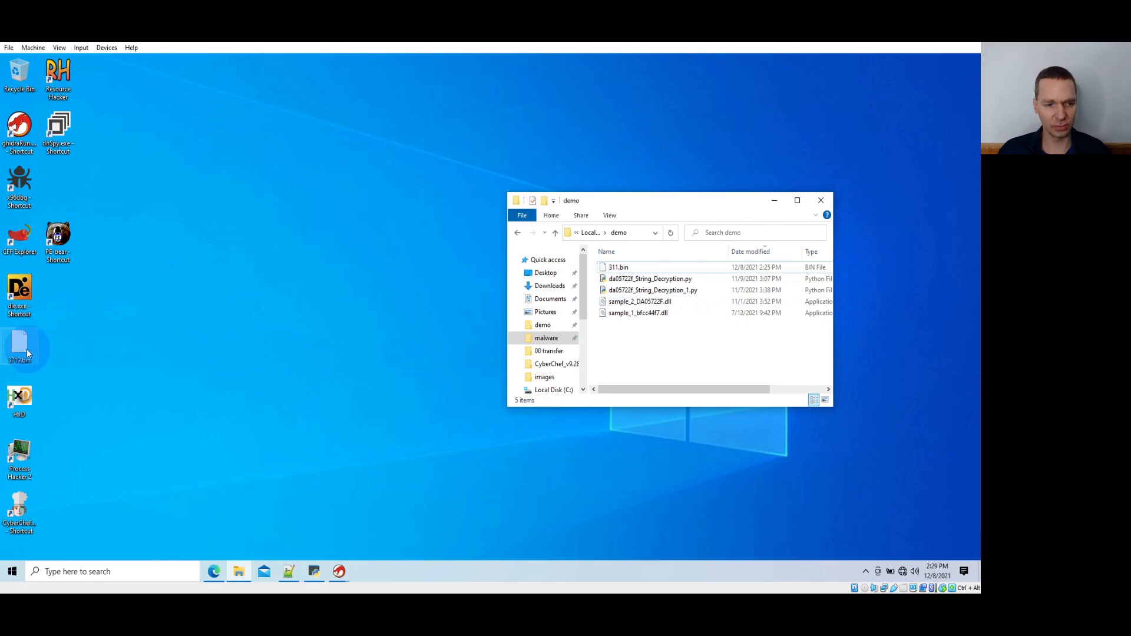
click(19, 398)
drag(20, 398, 21, 398)
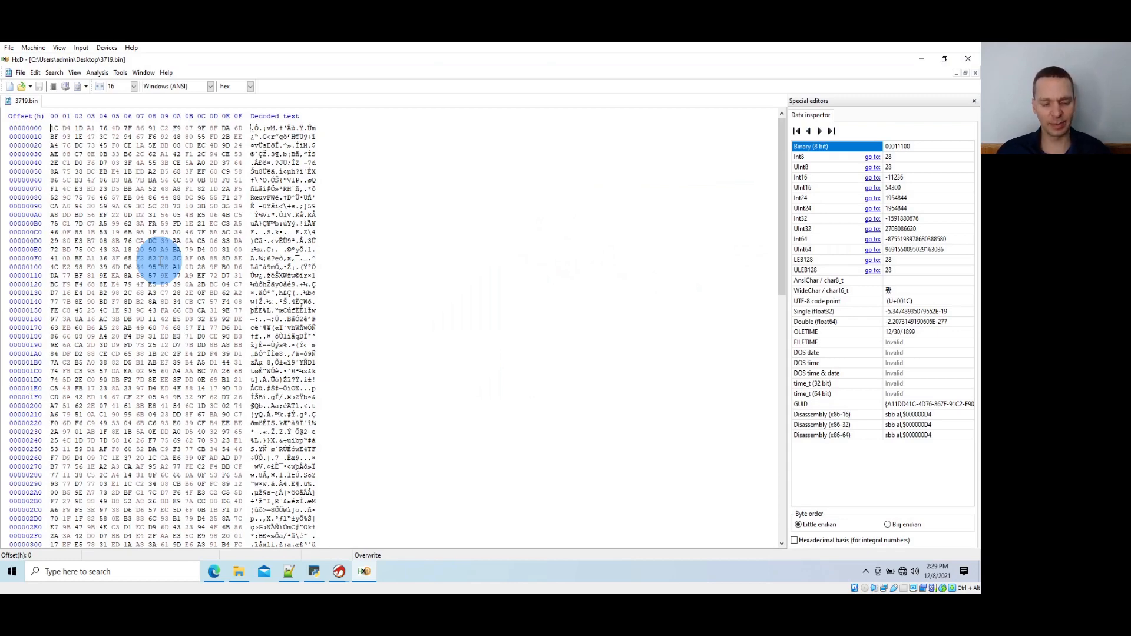
Copy all bytes of 3719.bin from HxD into CyberChef's RC4 input, and enable the To Hexdump operation
key(ctrl+a)
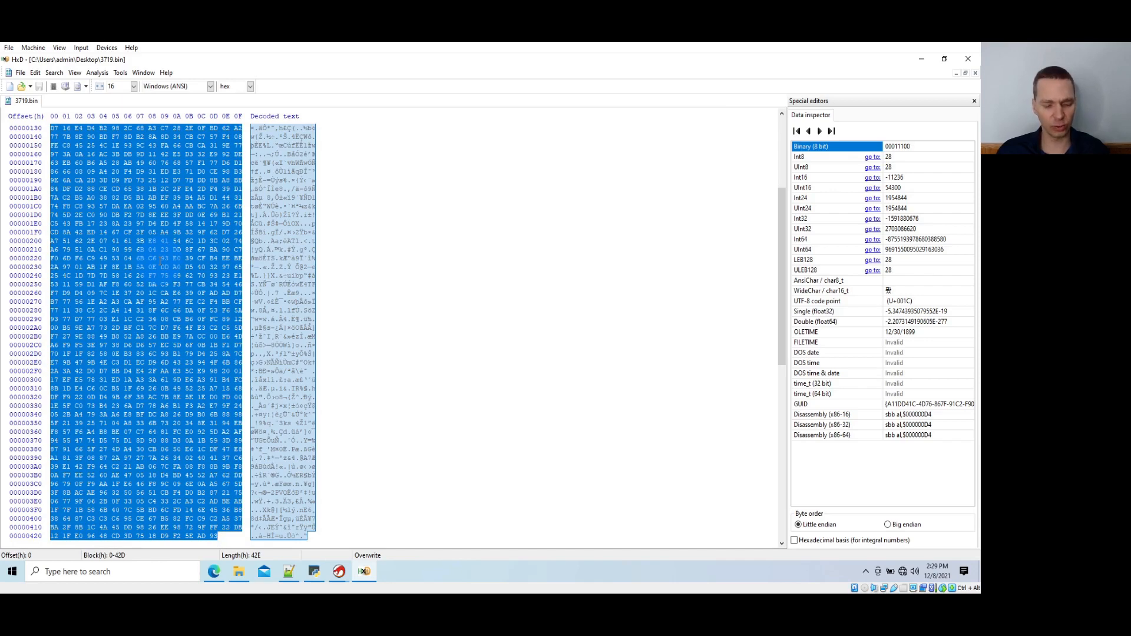
click(966, 61)
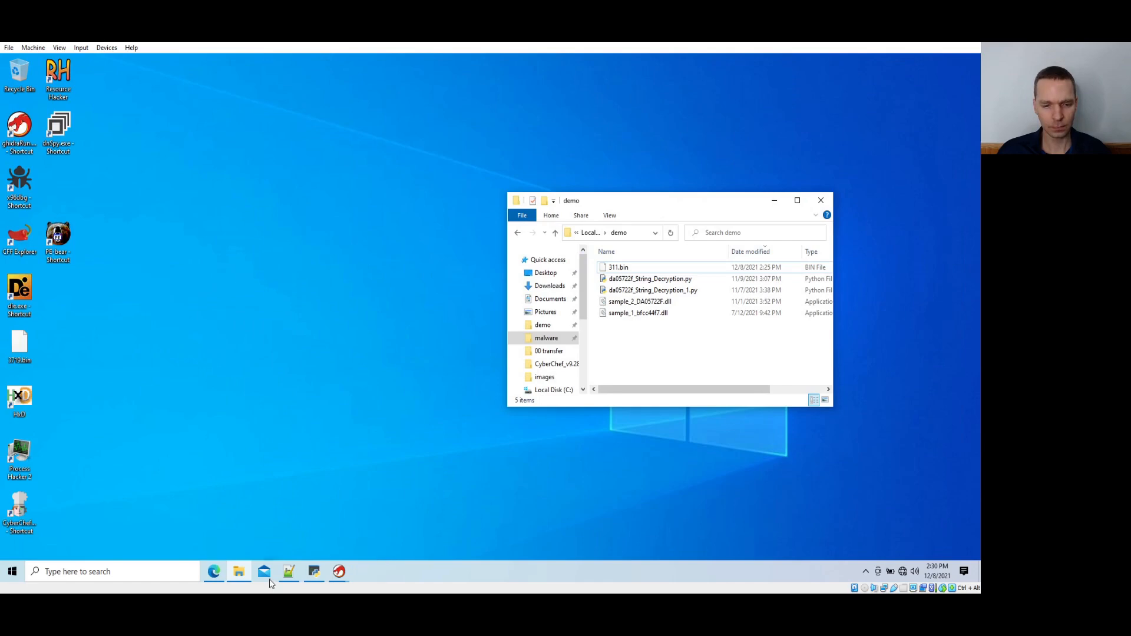
click(214, 571)
click(259, 460)
click(667, 175)
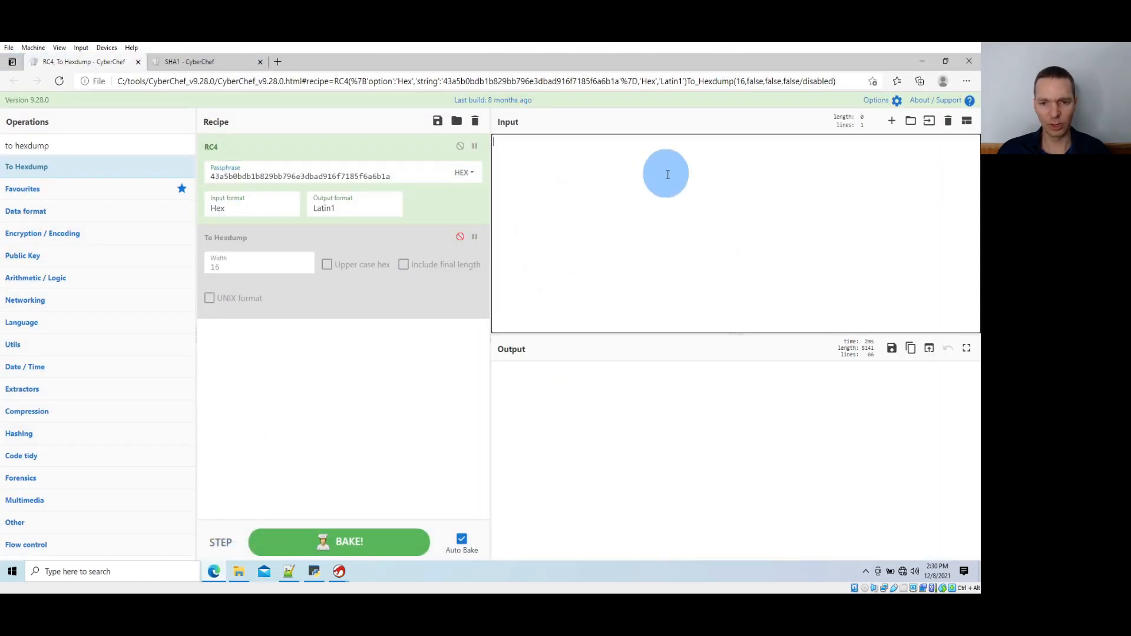
key(ctrl+v)
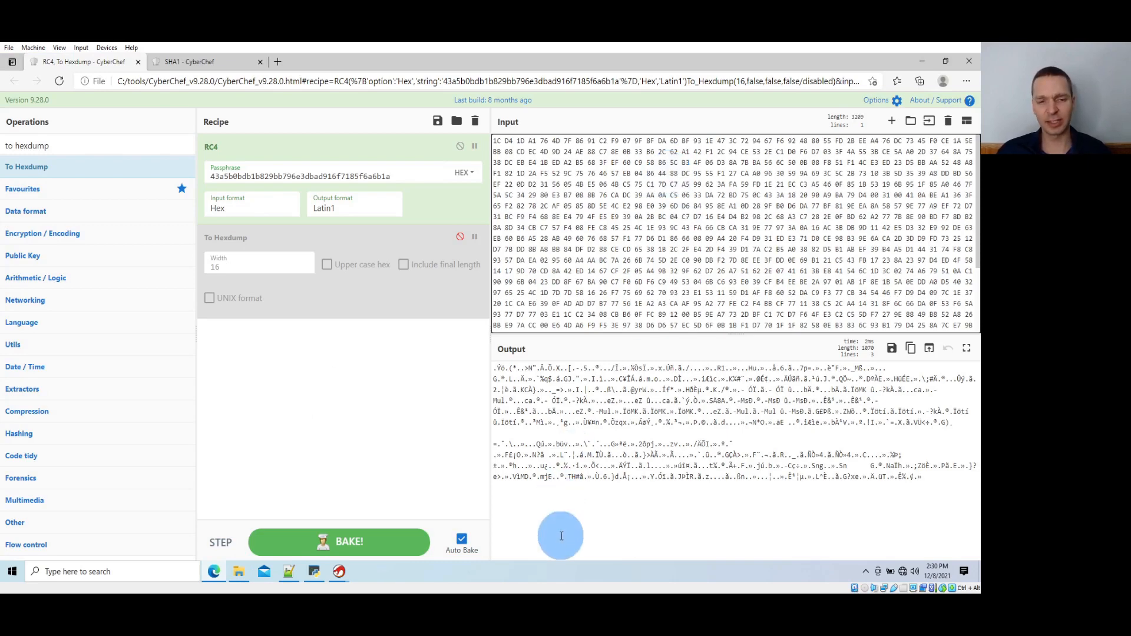
click(460, 237)
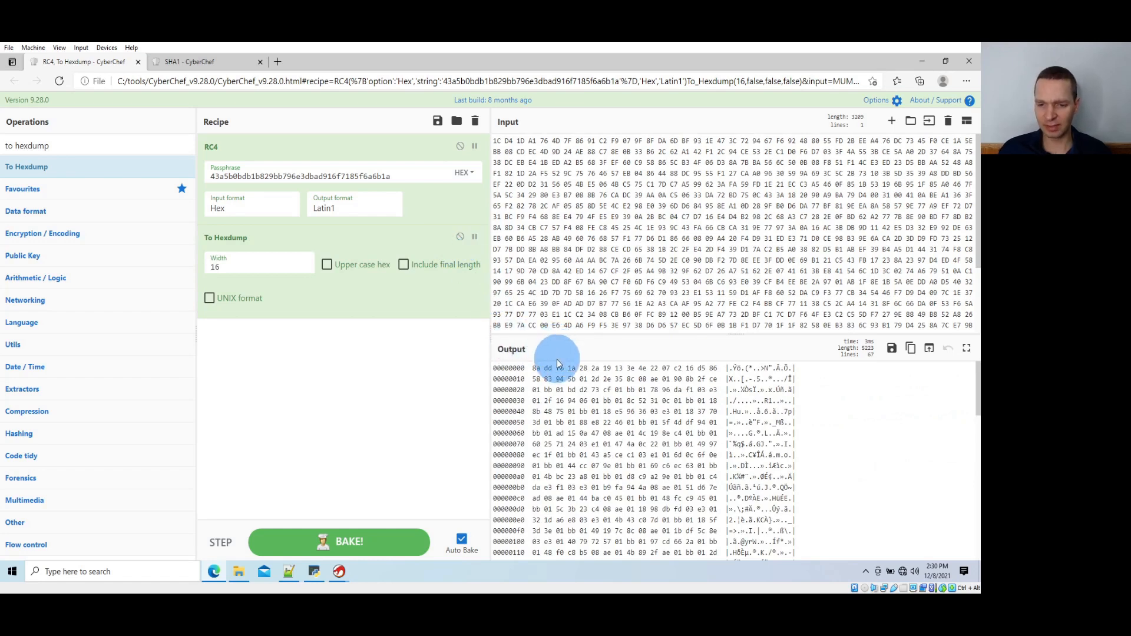
Examine the decrypted hexdump's leading 20 bytes and the 01 separators and 01 bb byte pairs in the records that follow
double_click(583, 379)
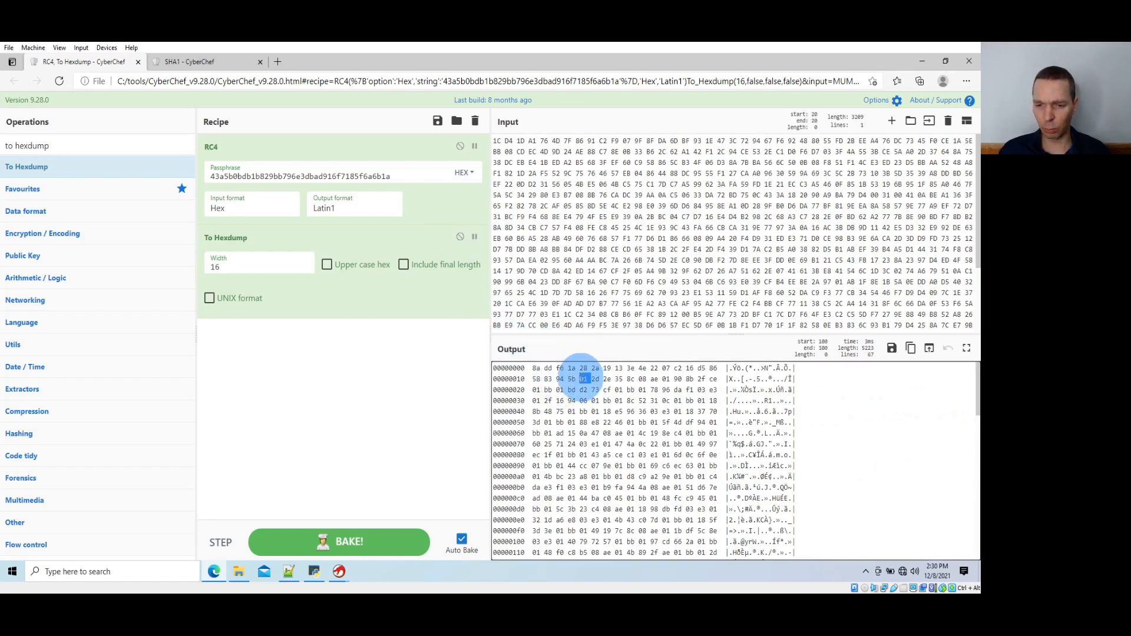
double_click(666, 379)
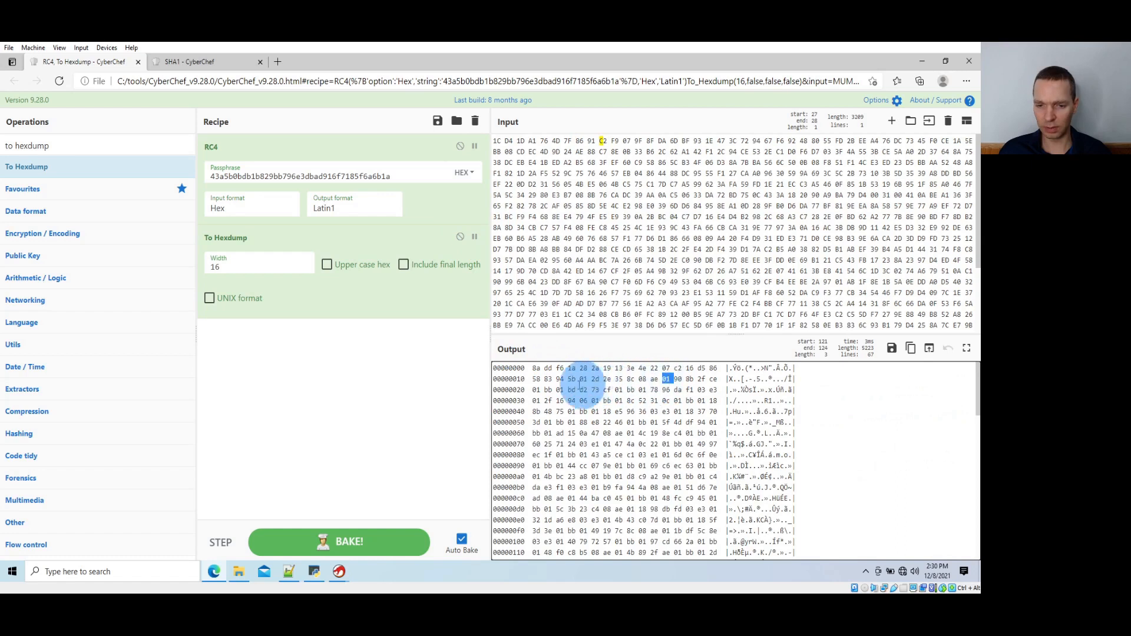
double_click(619, 389)
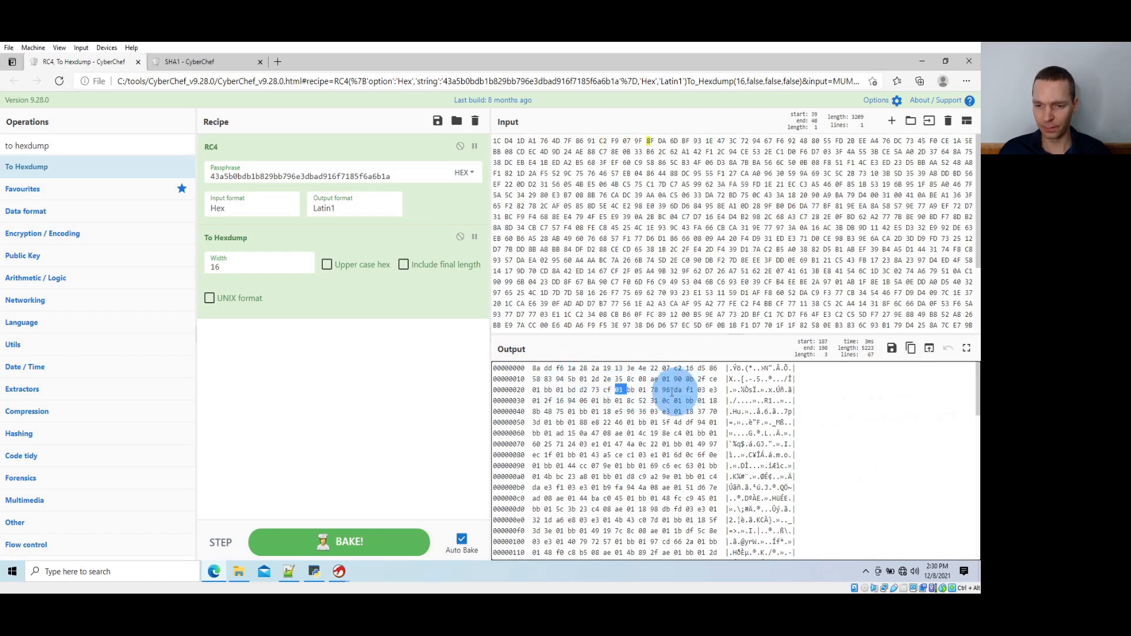
double_click(643, 389)
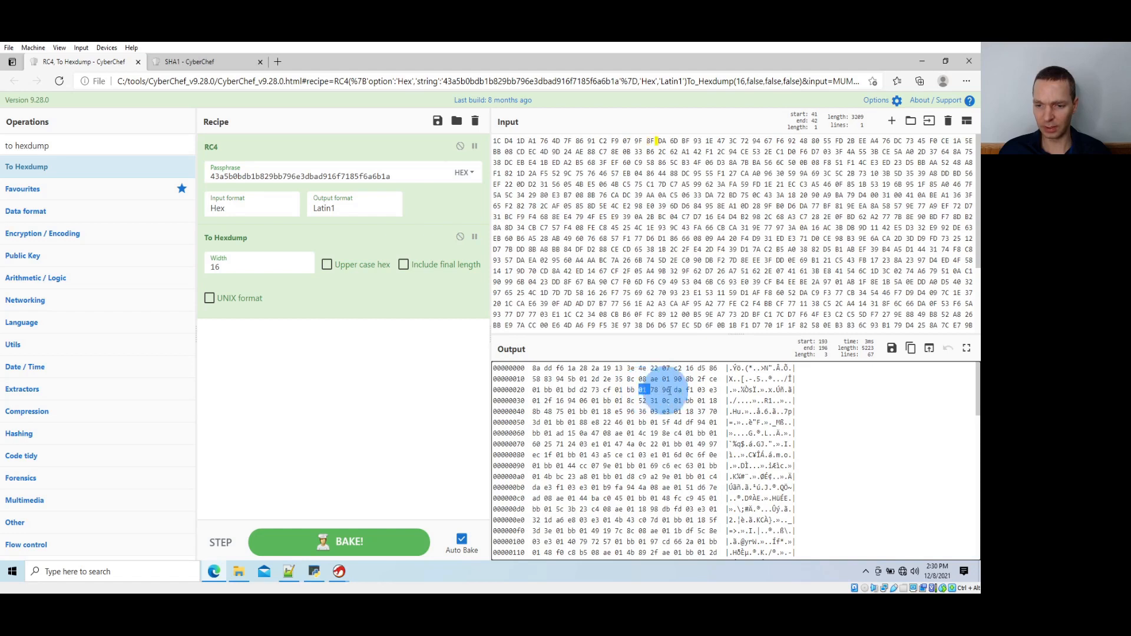
double_click(537, 400)
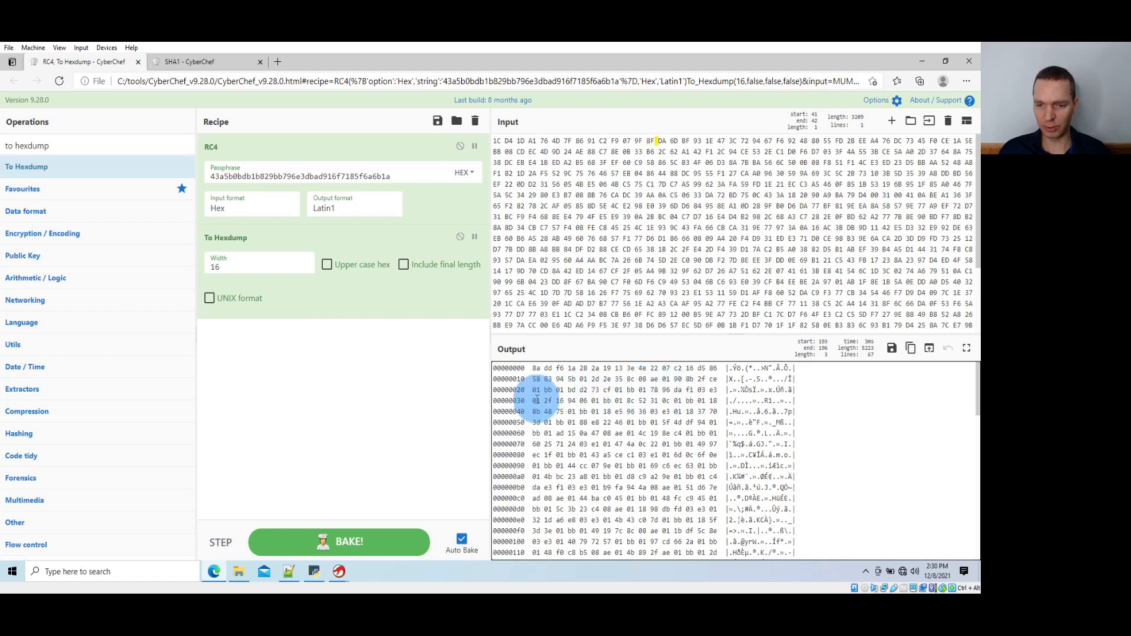
double_click(596, 400)
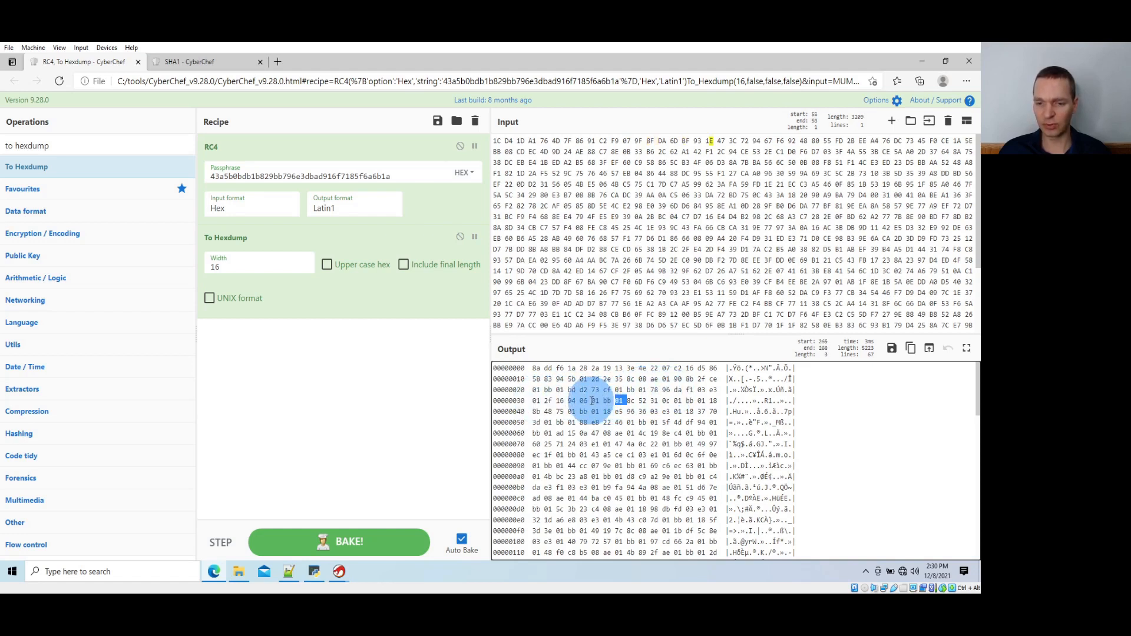
double_click(678, 400)
shift+click(689, 400)
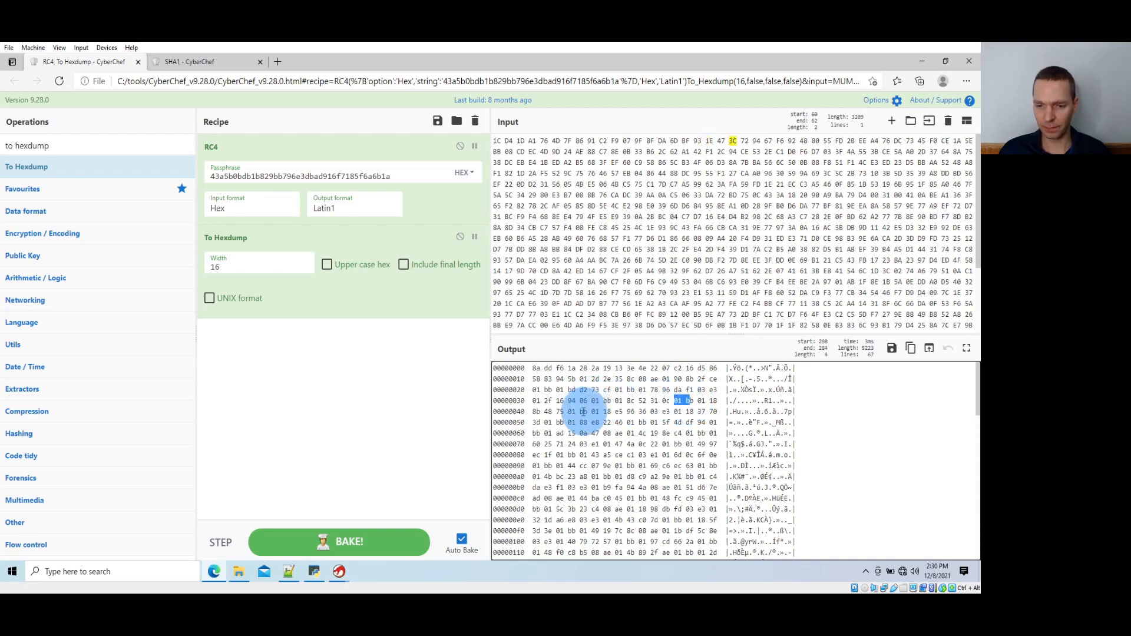
drag(568, 412, 646, 423)
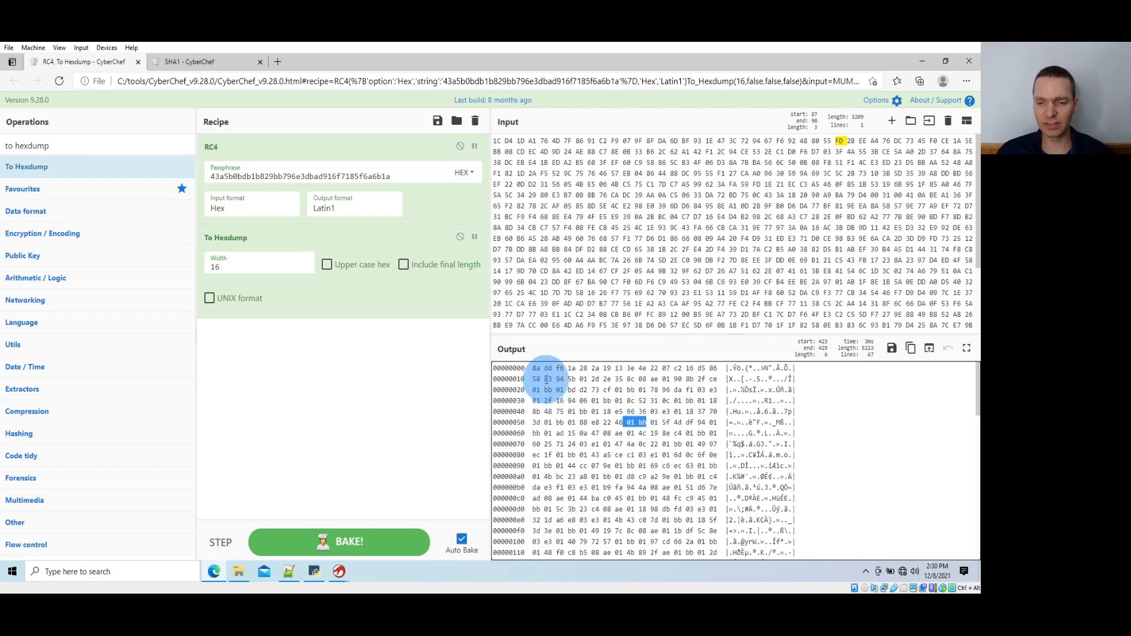
drag(519, 368, 578, 378)
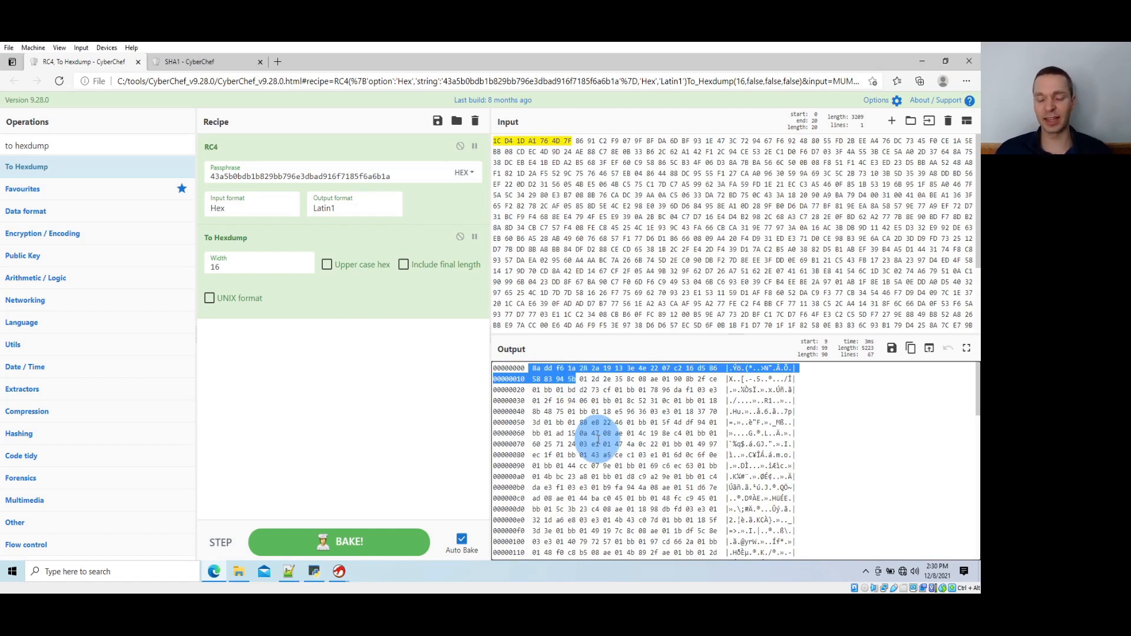
triple_click(582, 379)
double_click(585, 379)
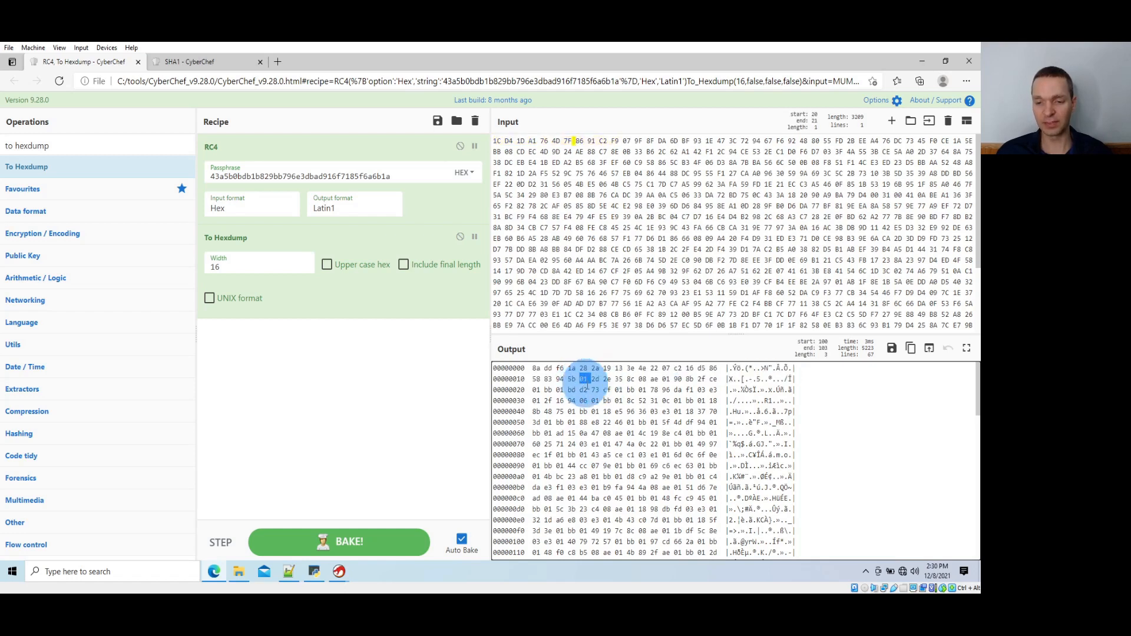
Examine the first record's four address bytes, 2d 2e 35 8c, and the two port bytes after them in the decrypted hexdump
click(599, 379)
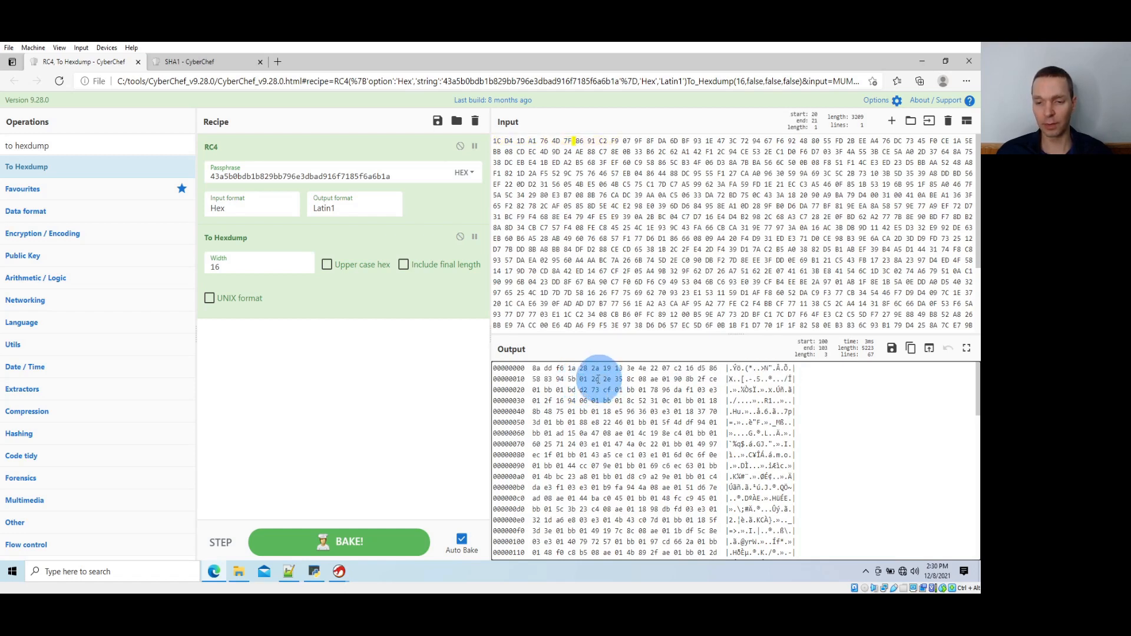
drag(591, 379, 635, 380)
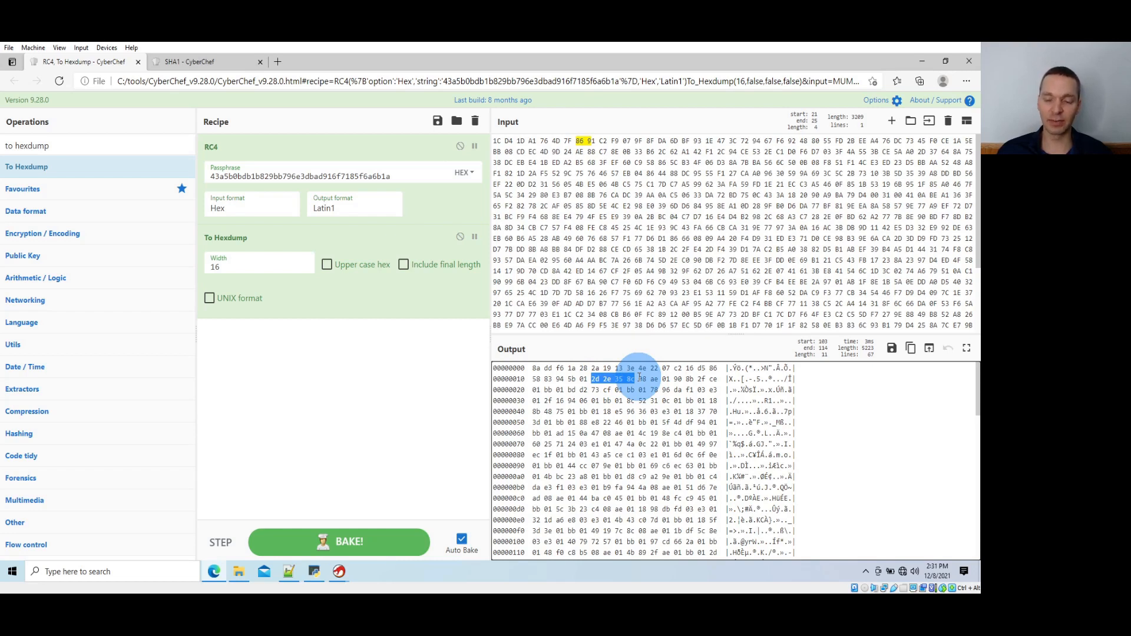
drag(638, 379, 673, 379)
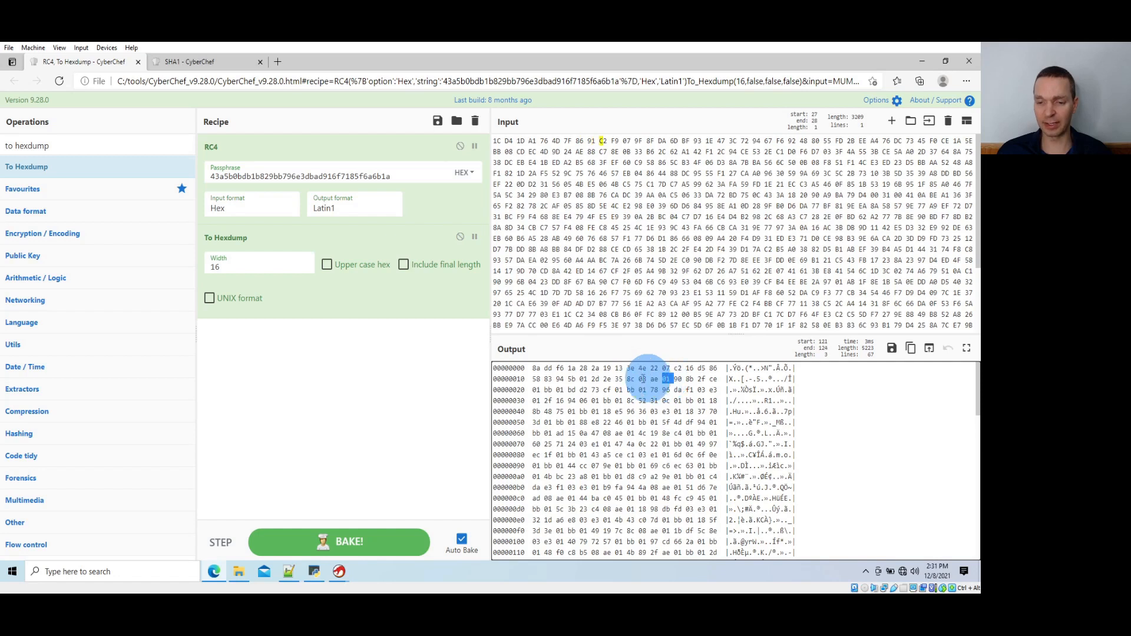
drag(590, 379, 636, 379)
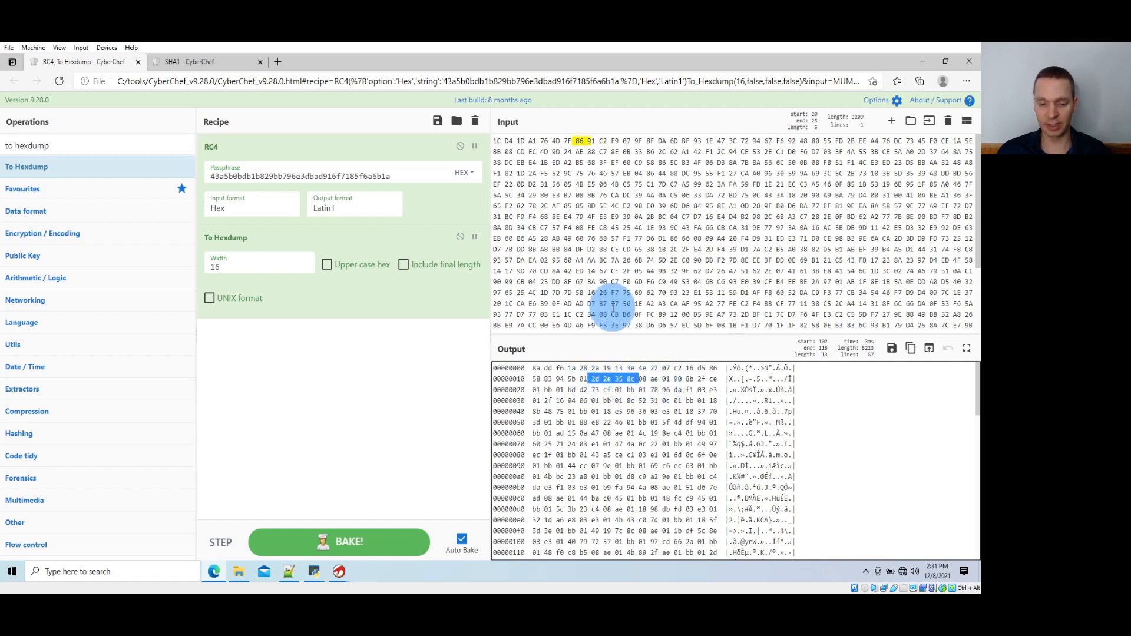
Switch to the Python console and enter a print call listing the record's four hex bytes 2d, 2e, 35 and 8c
click(313, 570)
click(244, 310)
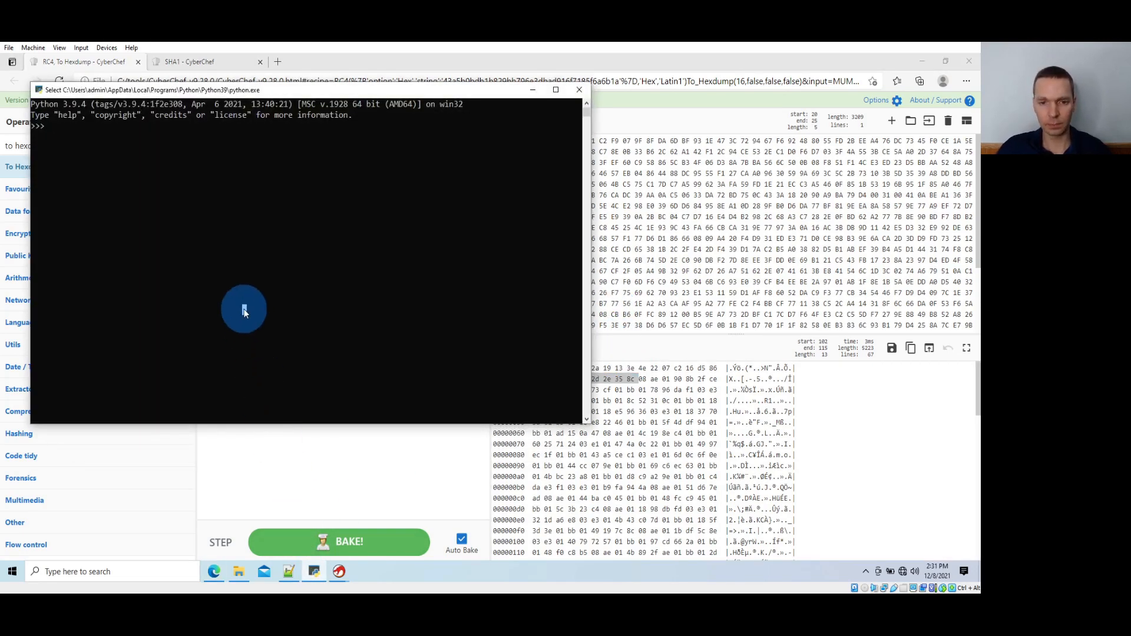
drag(448, 94, 436, 93)
click(368, 181)
text(print()
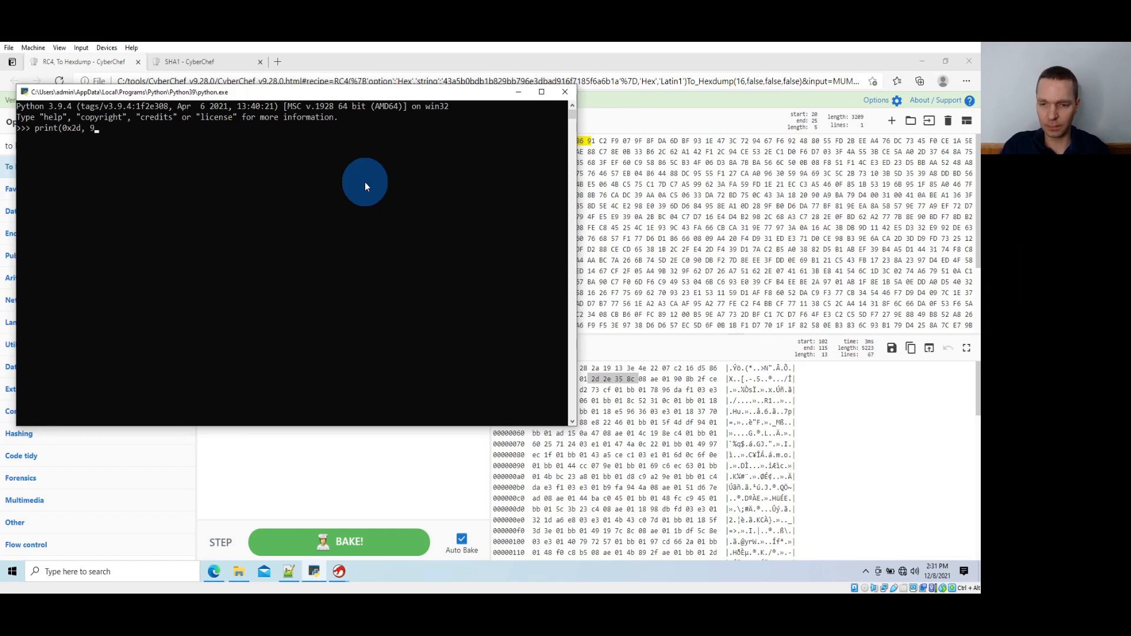
text(0x2d, 0x2e, 9x35,)
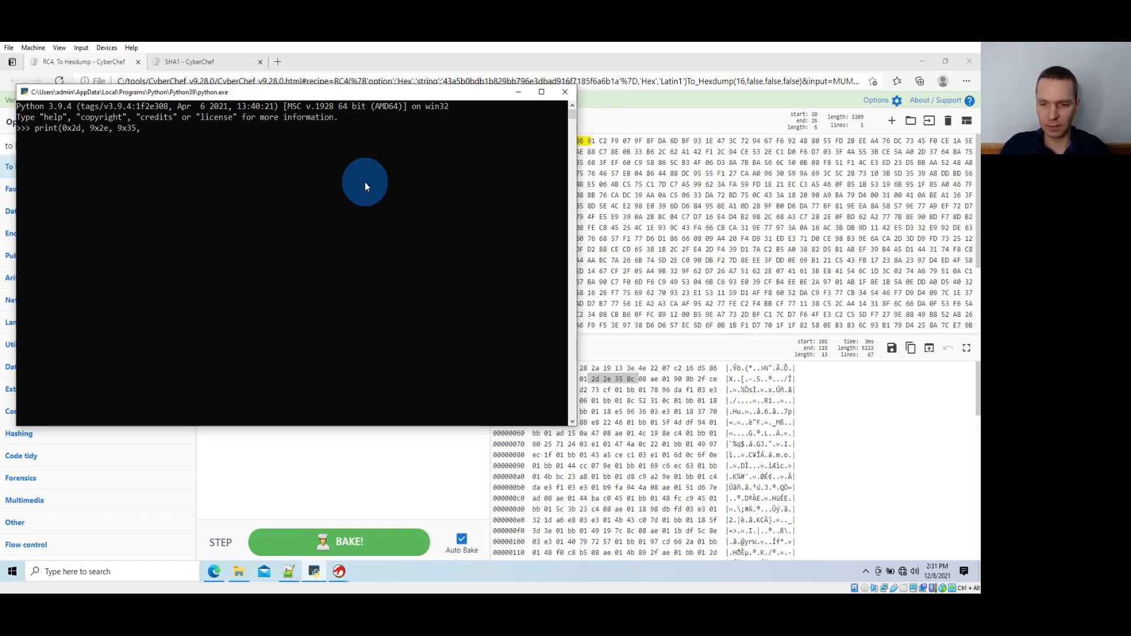
text(0x35, 0x8c)
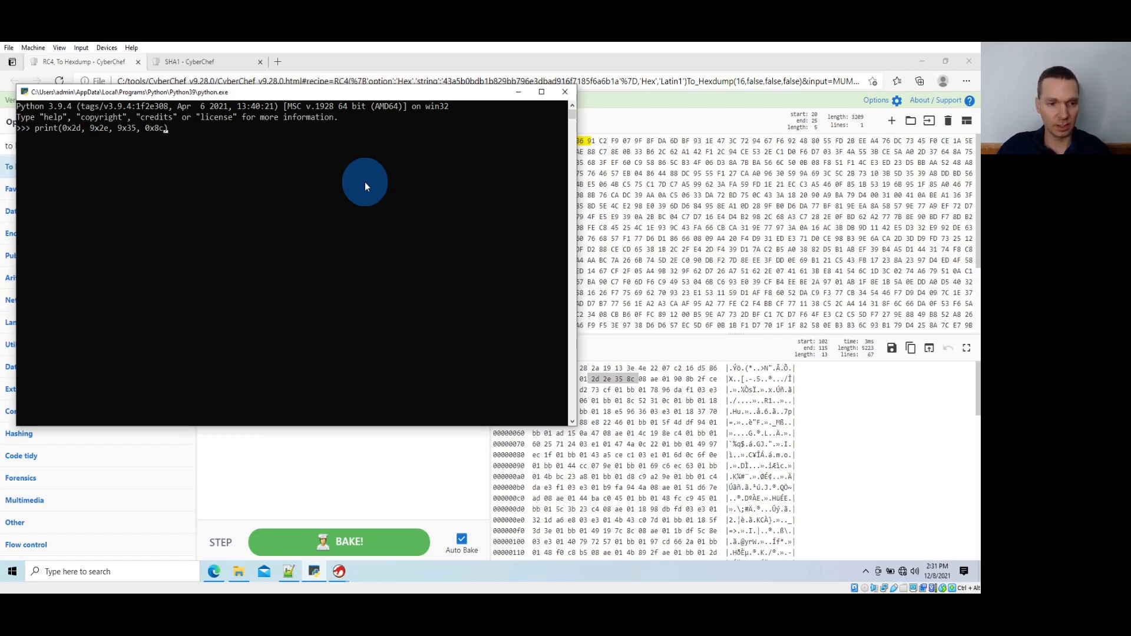
Correct the mistyped hex prefixes so the statement reads print(0x2d, 0x2e, 0x35, 0x8c); ready for a second statement
key(Left)
key(Left)
key(Left)
key(BackSpace)
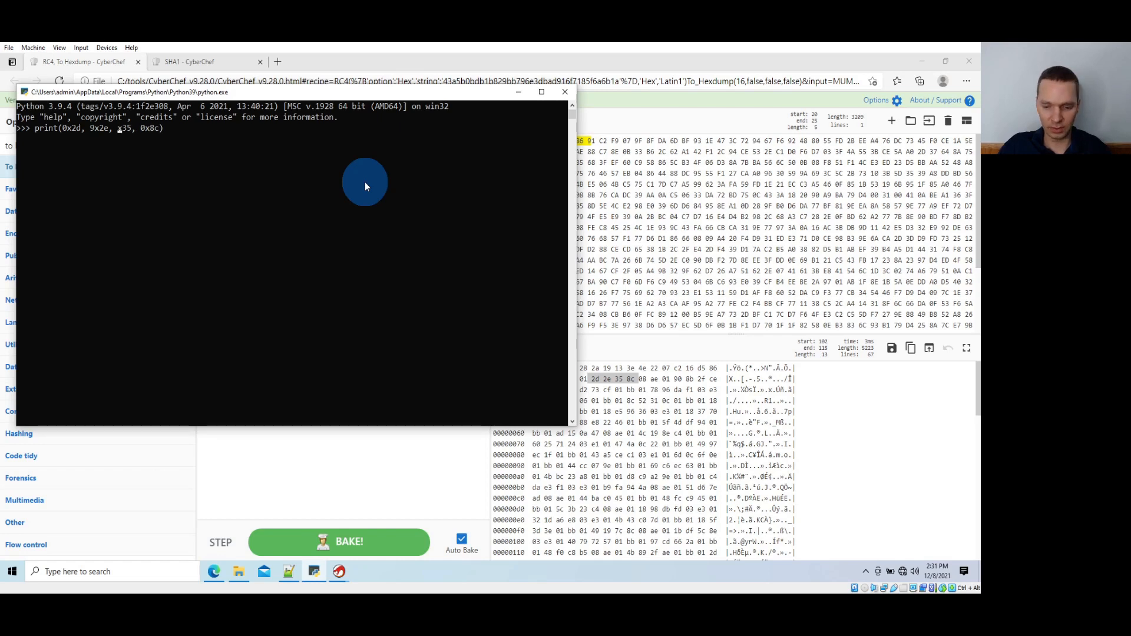
text(0)
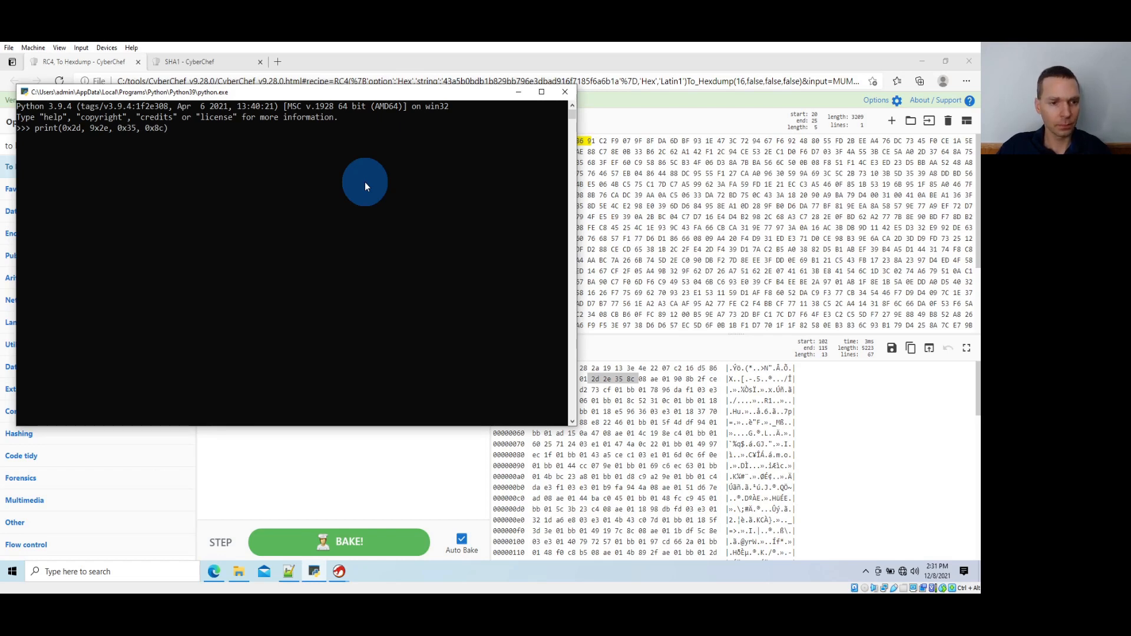
key(Left)
key(Left)
key(Left)
key(Left)
key(Left)
key(Left)
key(BackSpace)
text(0x8c); )
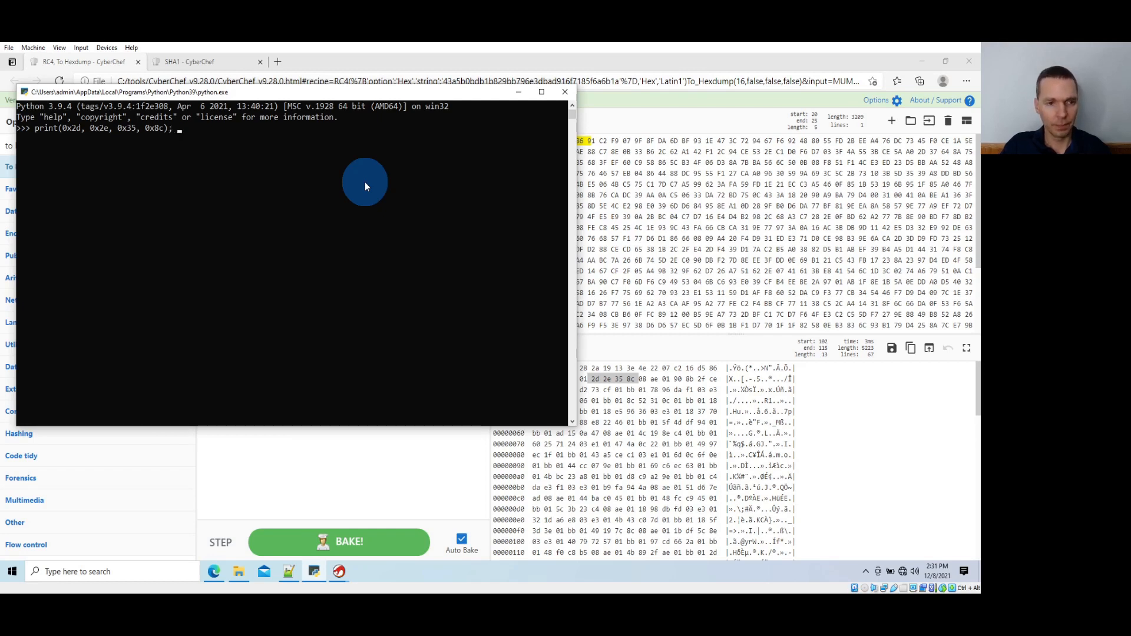
text(print(0x)
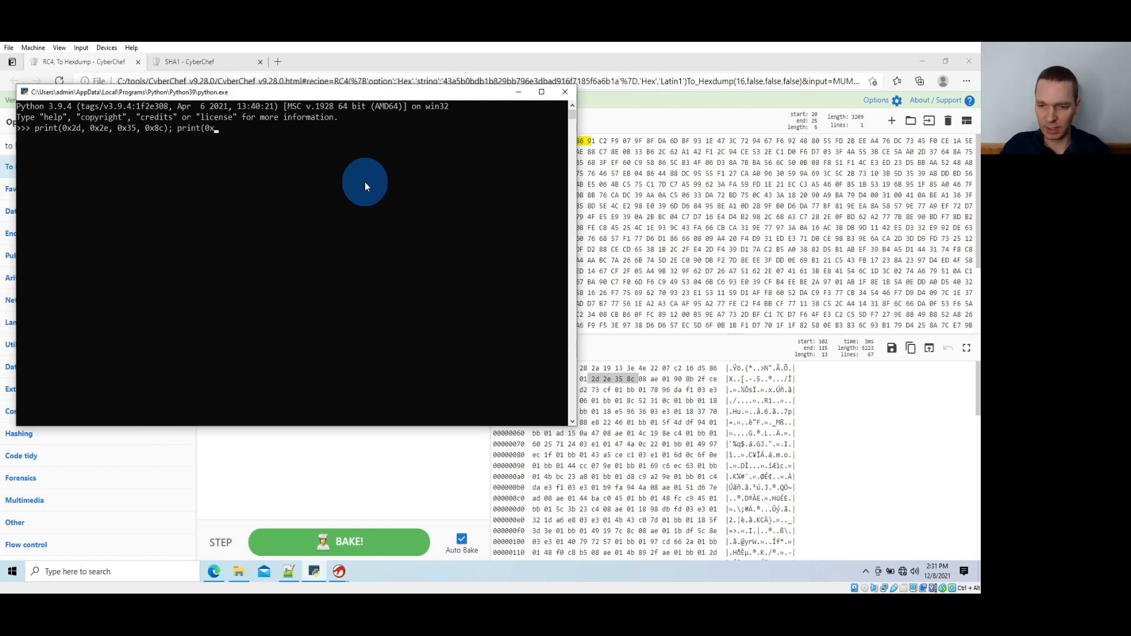
text(8ae)
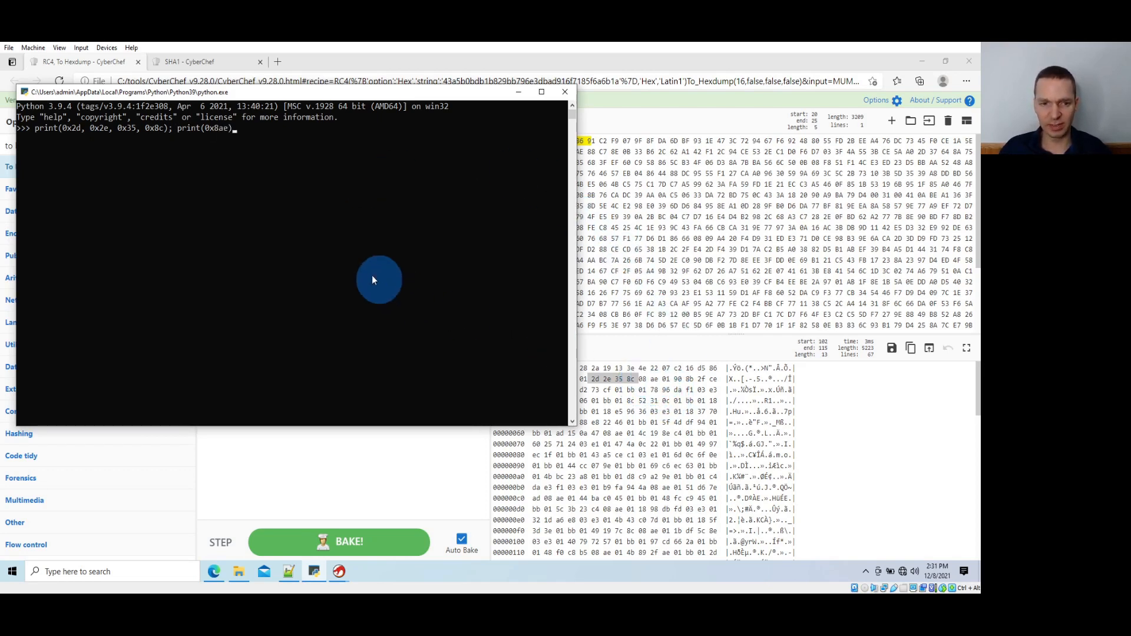
Append print(0x8ae) to the same line and run it to convert the address and port bytes to decimal
click(334, 239)
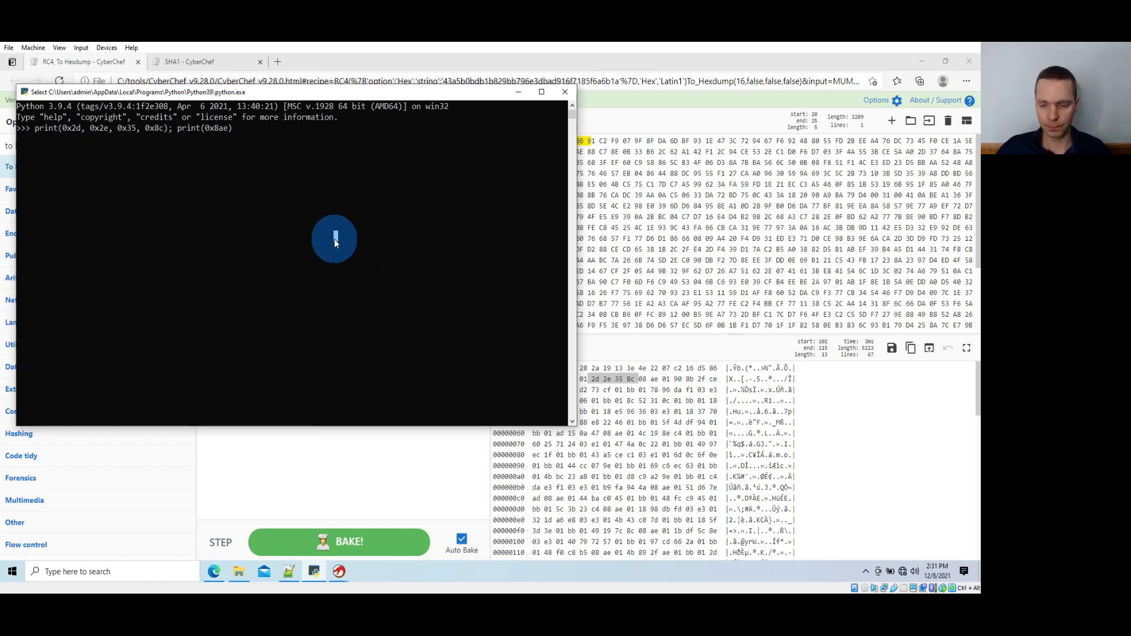
key(Return)
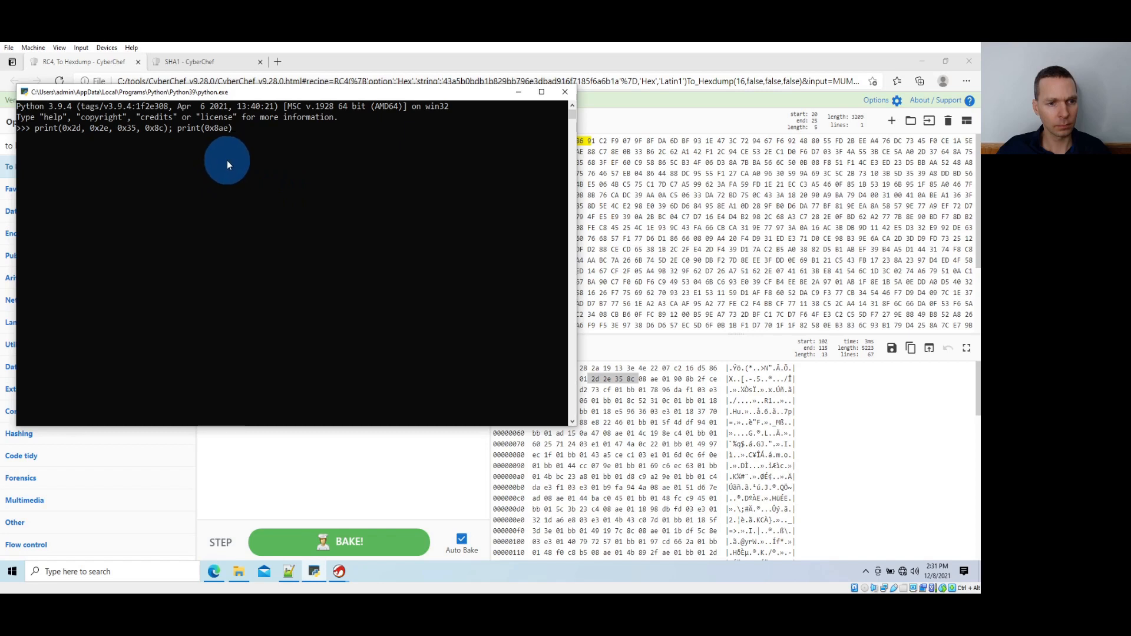
click(134, 154)
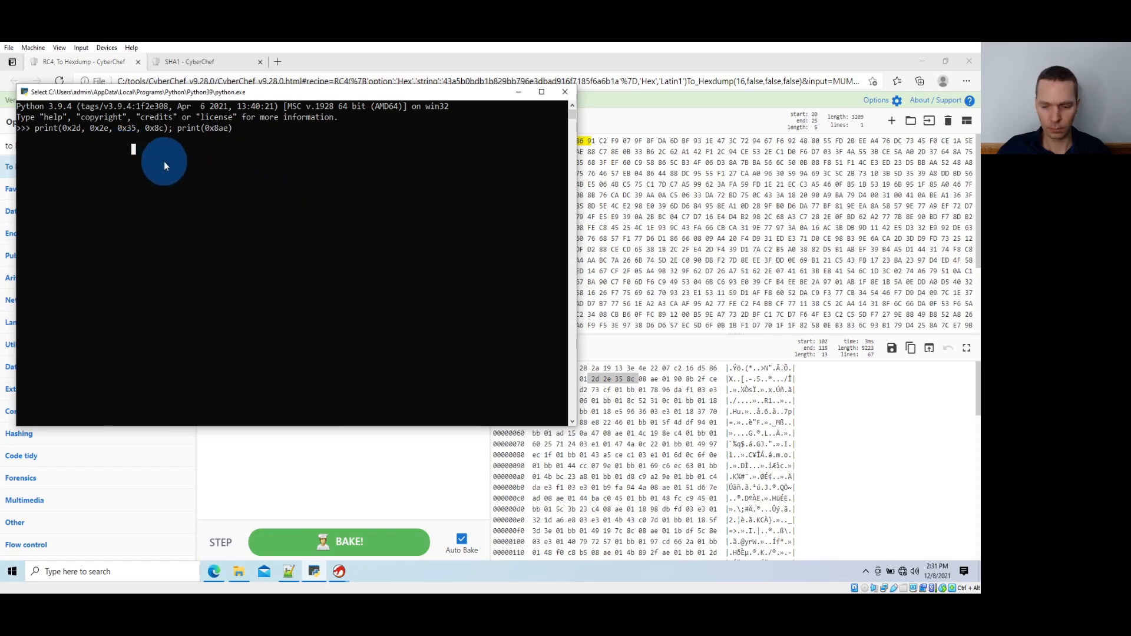
key(Escape)
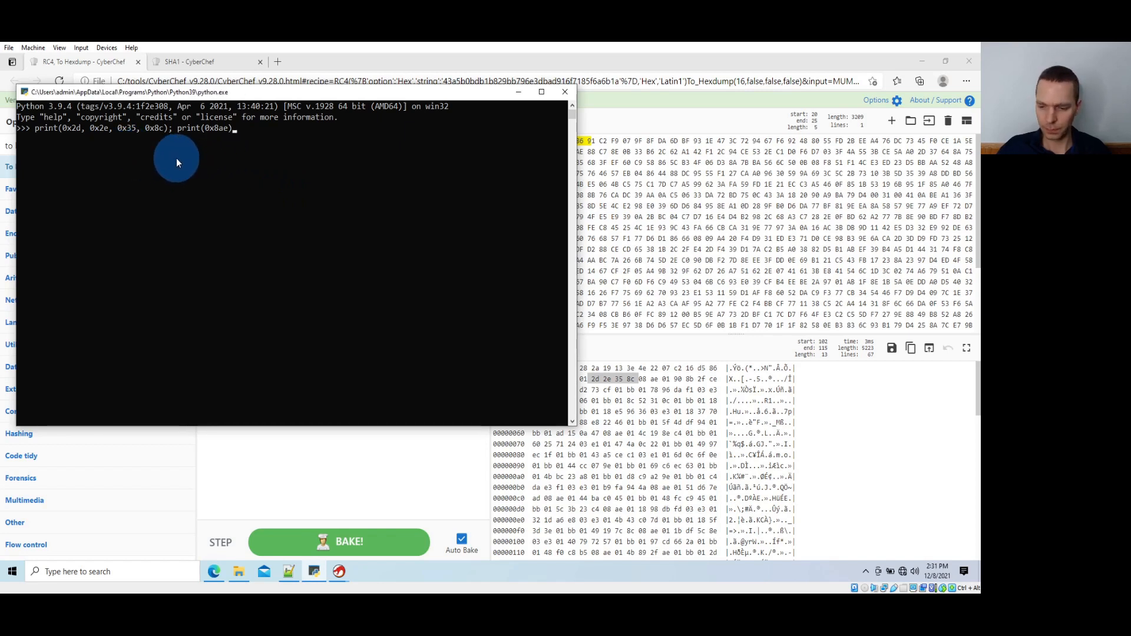
key(Left)
key(Left)
key(Left)
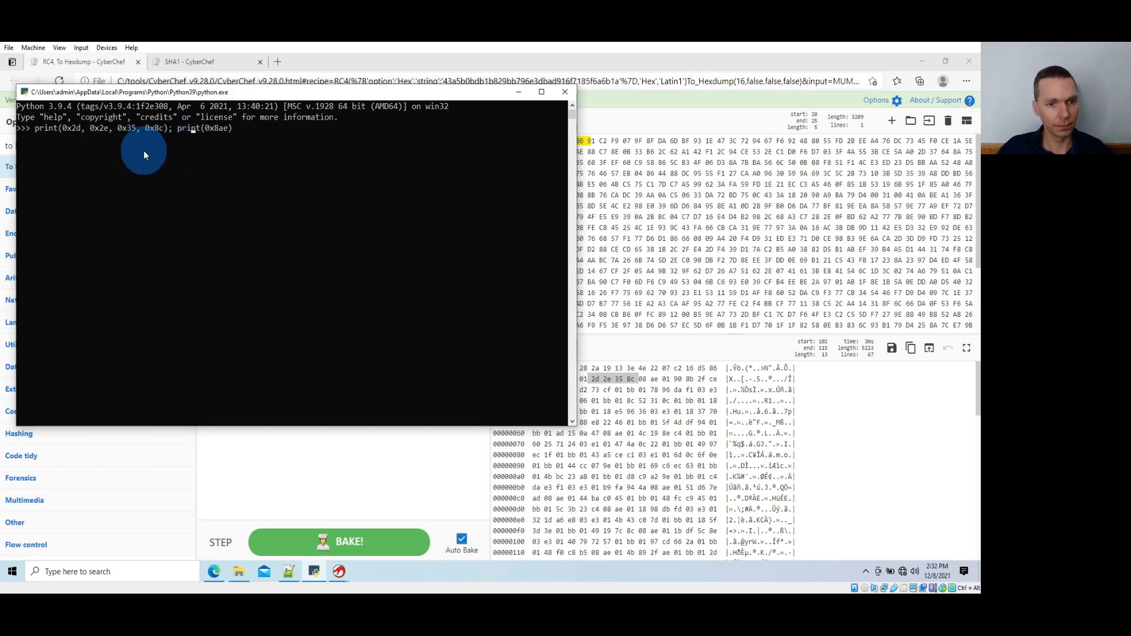
key(Return)
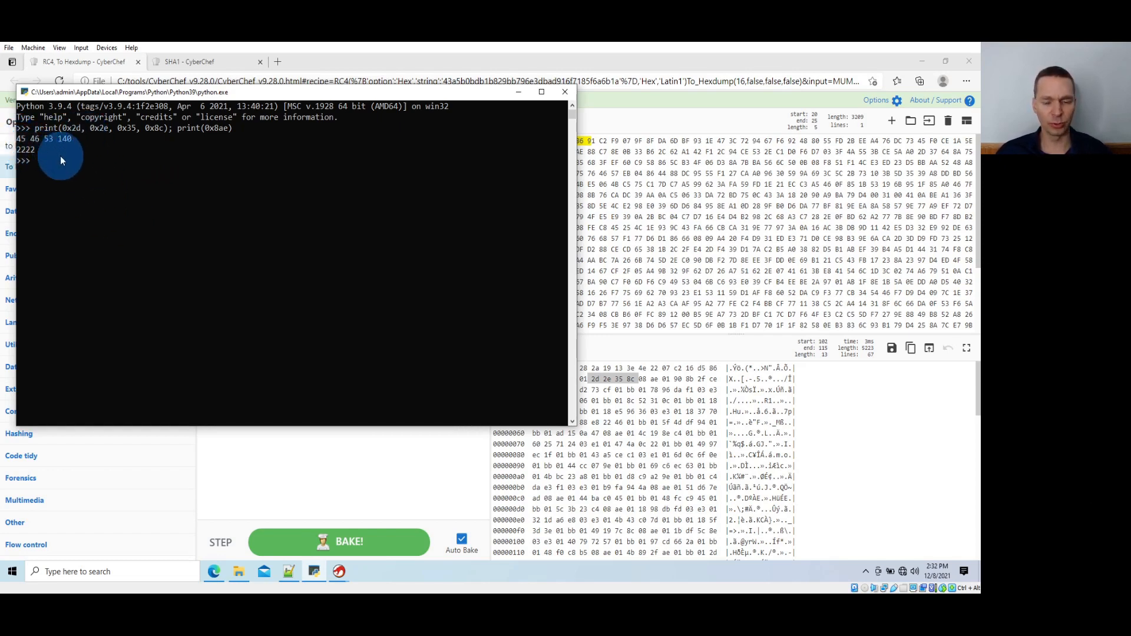
Return to CyberChef and view the RC4 output with To Hexdump disabled, then re-enable the operation
click(518, 91)
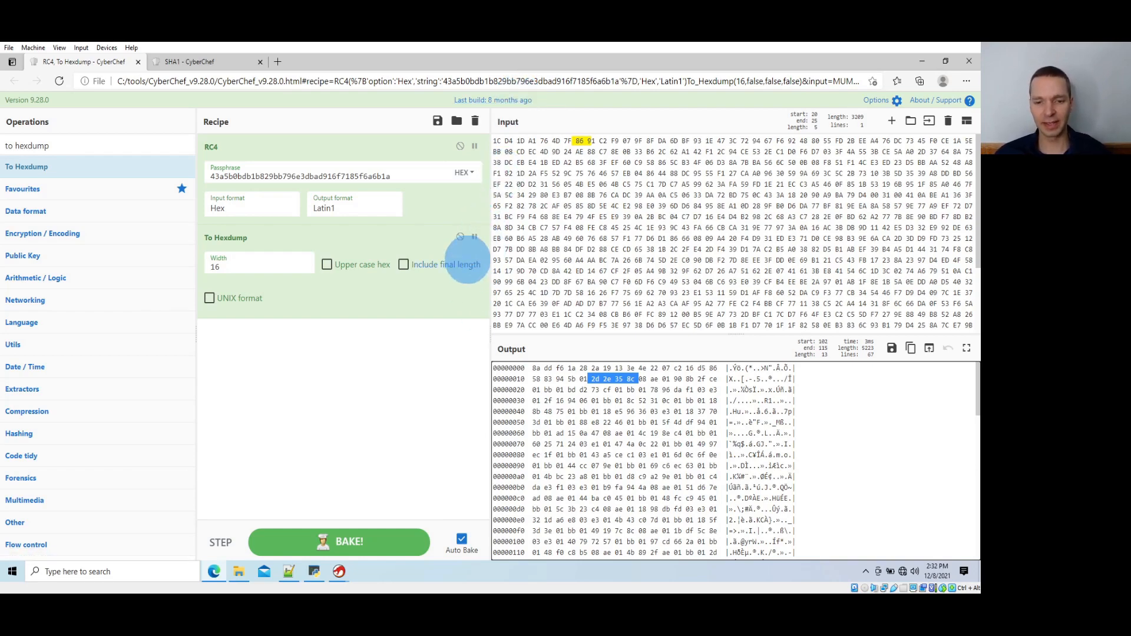
click(460, 236)
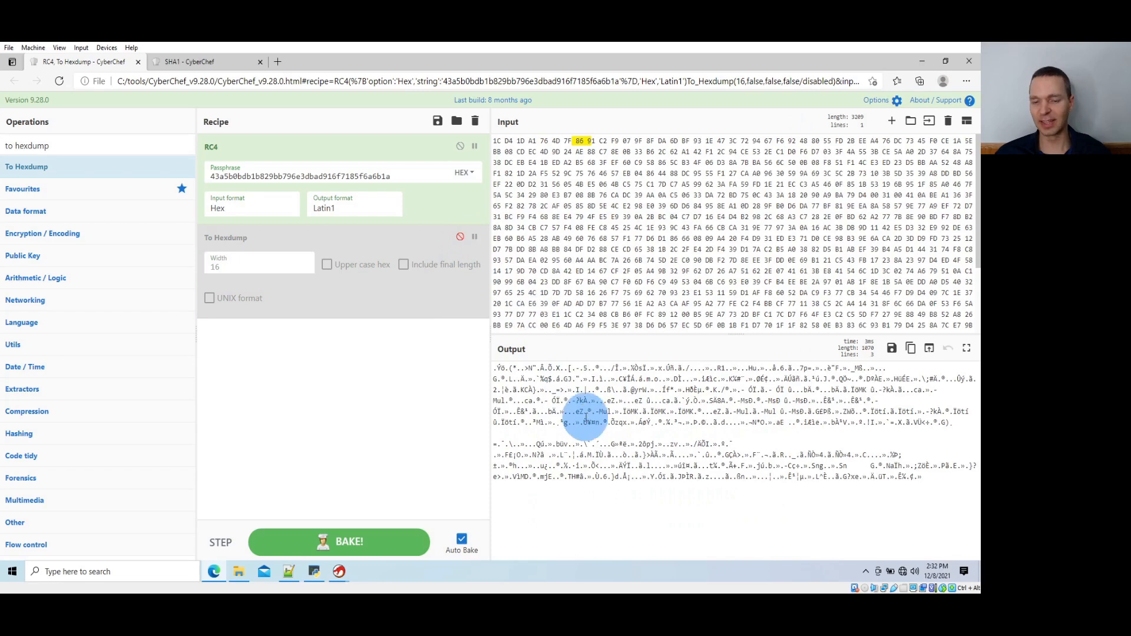
click(461, 237)
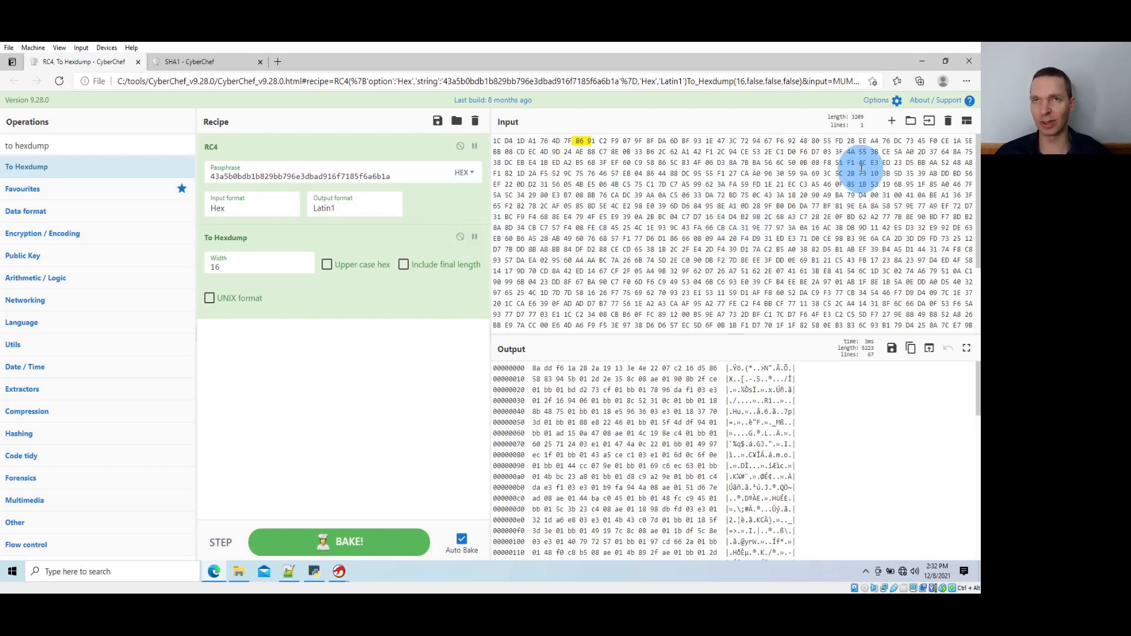
Switch to Ghidra's CodeBrowser with sample_2_DA05722F.dll to view its decrypted strings
click(919, 62)
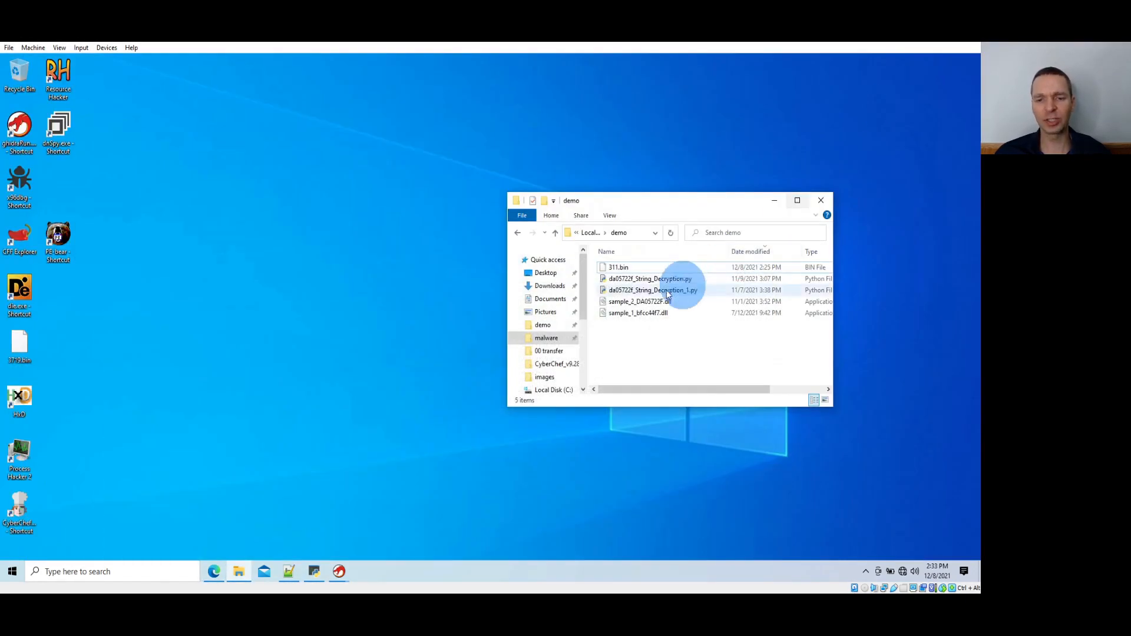
click(338, 571)
click(360, 524)
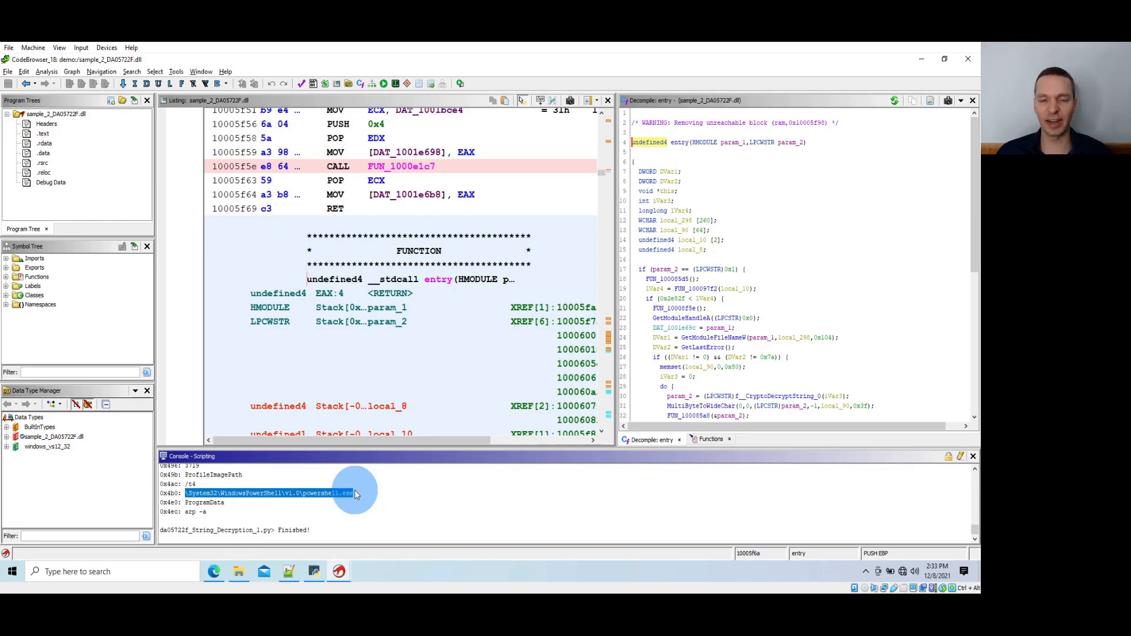
In a blank Notepad++ document, write "decrypt the resource string" and "extract the resource" on separate lines
key(alt+Tab)
key(alt+Tab)
key(alt+Tab)
key(alt+Tab)
key(alt+Tab)
key(alt+Tab)
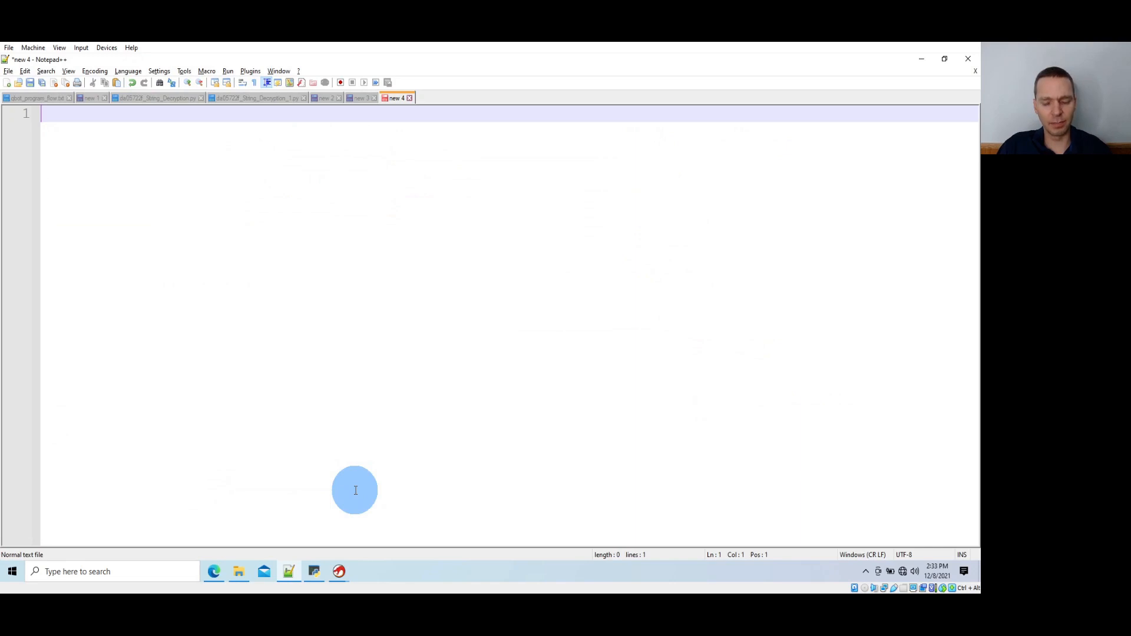
text(decryp)
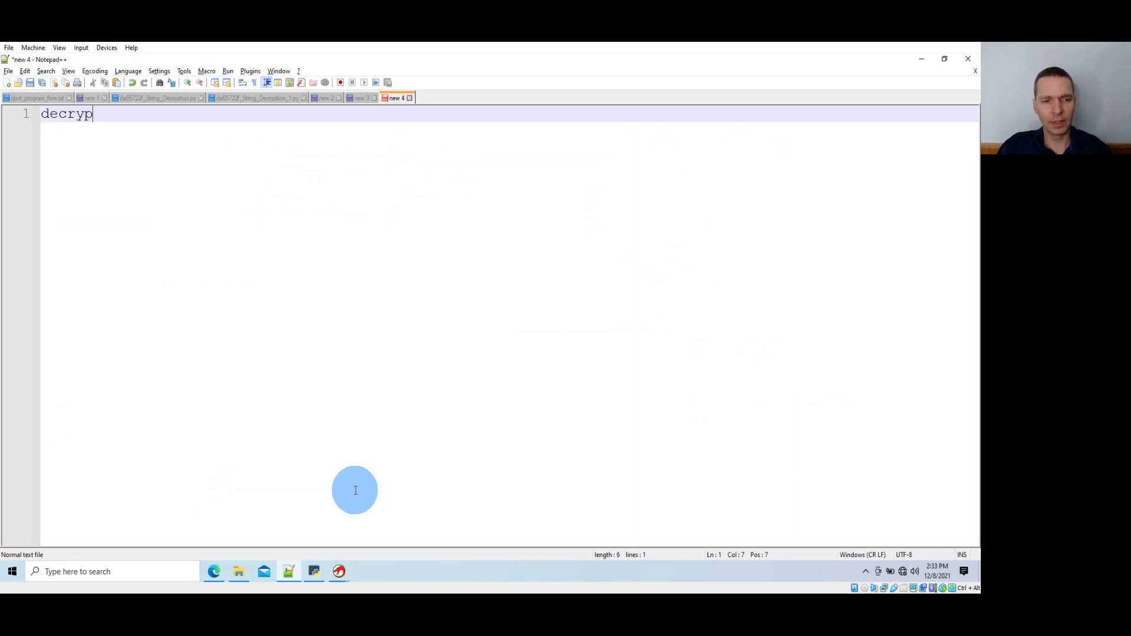
text(t the resource string)
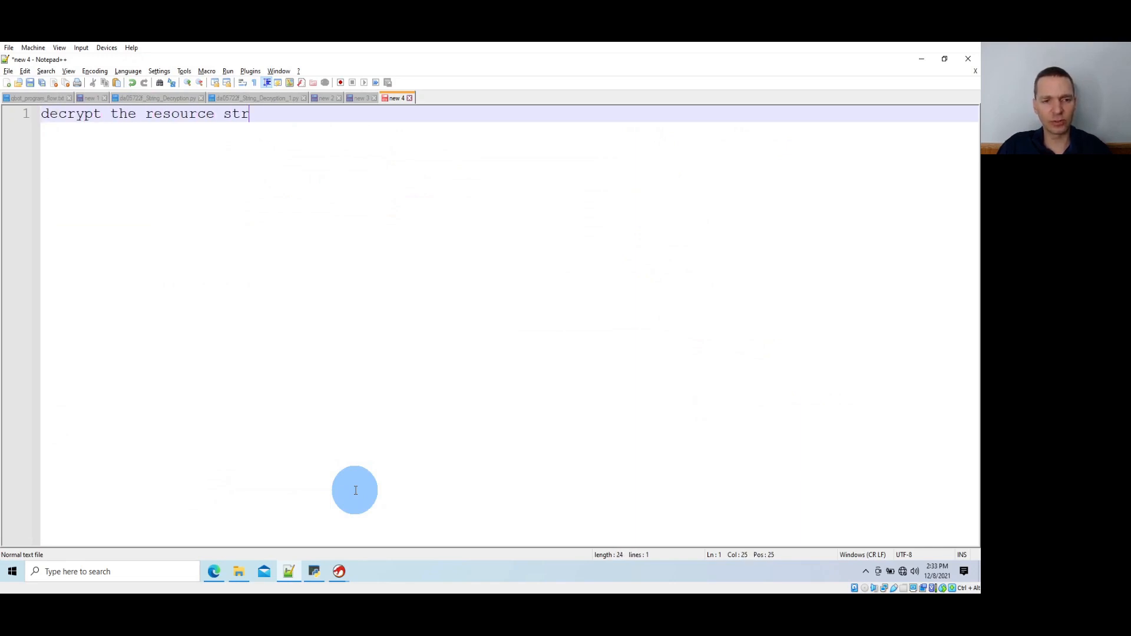
key(Return)
text(extrac)
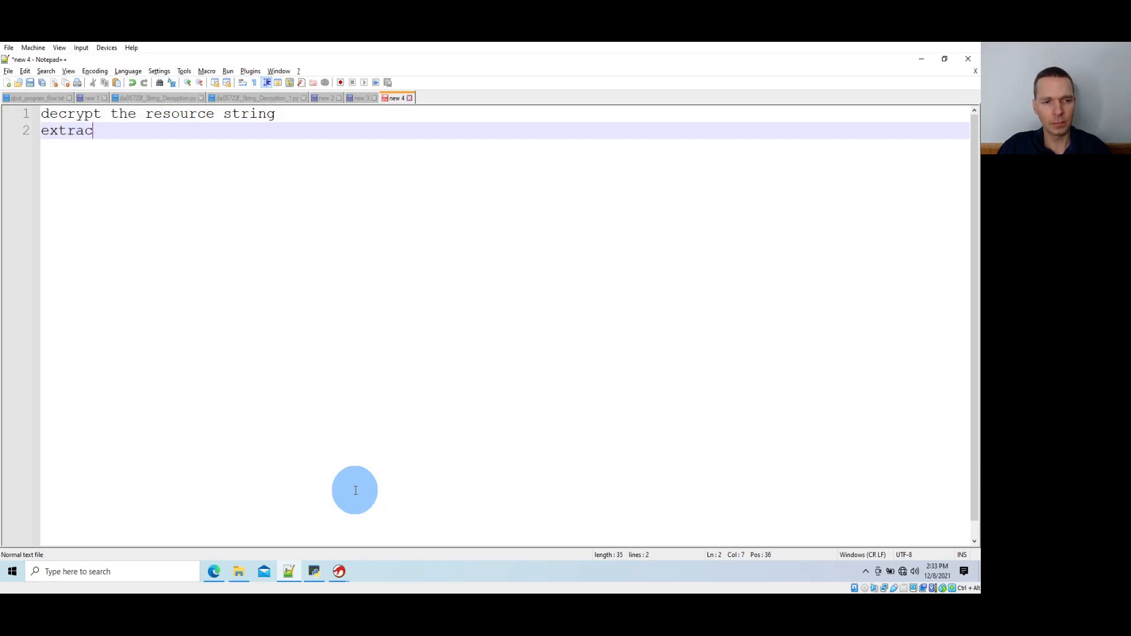
text(t the resource)
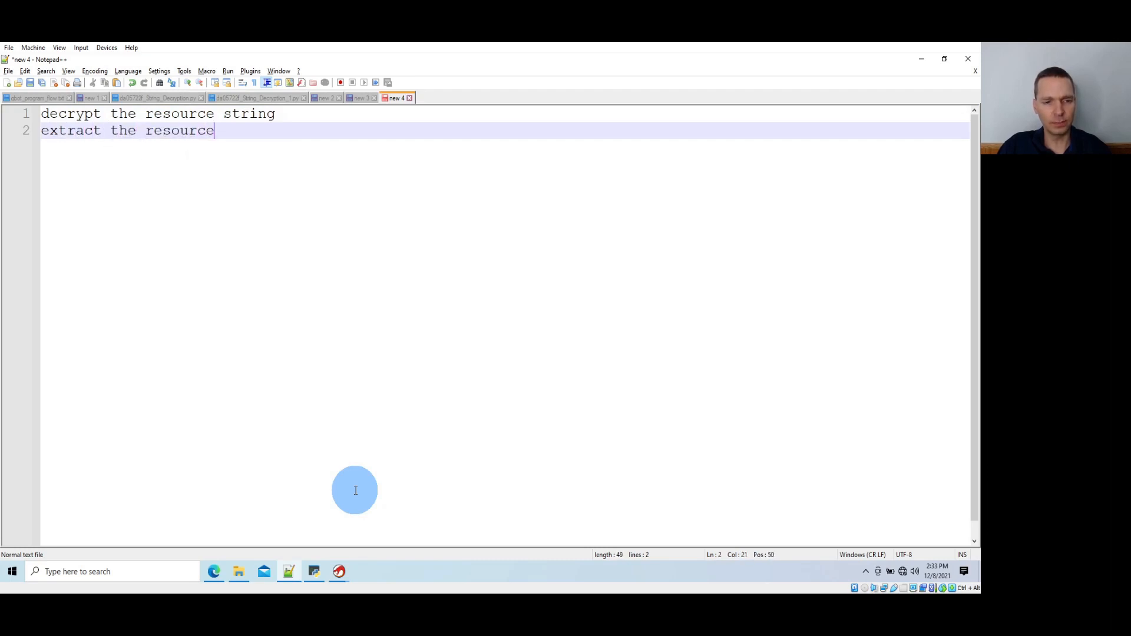
Add a third line to the notes reading "decrypt and verify resource"
key(Return)
text(decr)
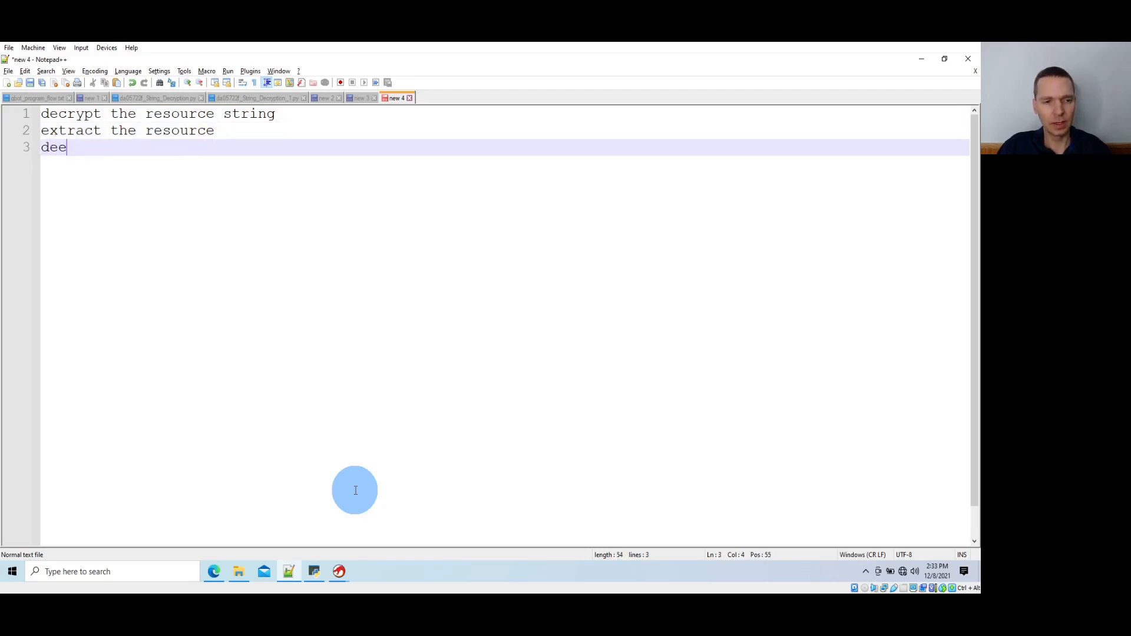
text(ypt adn ve)
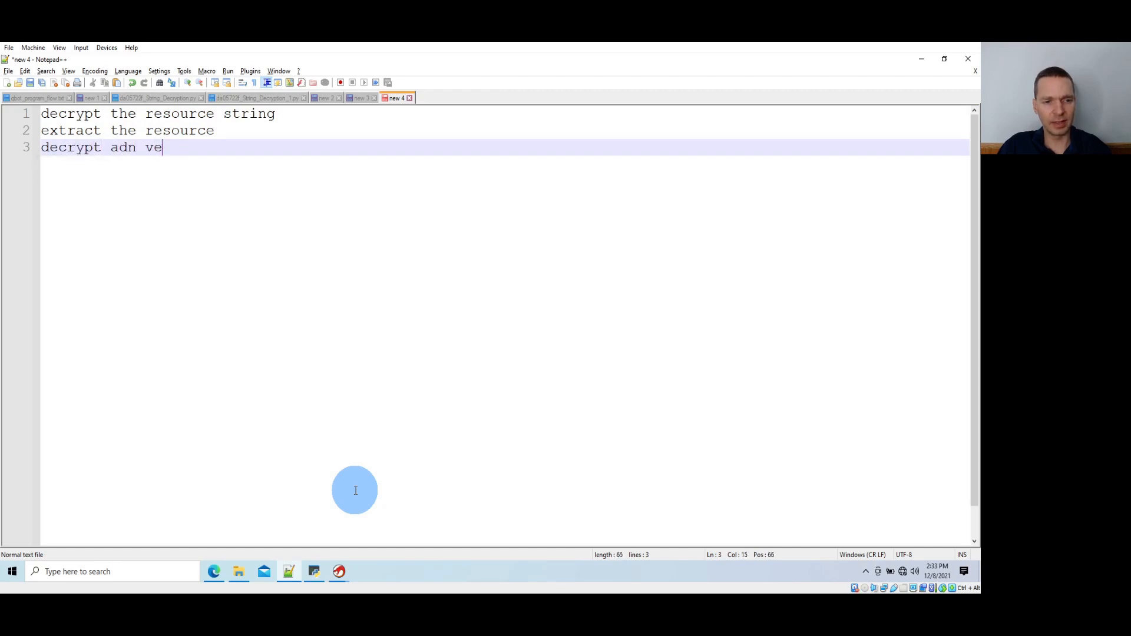
key(BackSpace)
key(BackSpace)
key(BackSpace)
key(BackSpace)
key(BackSpace)
text(nd verify resource)
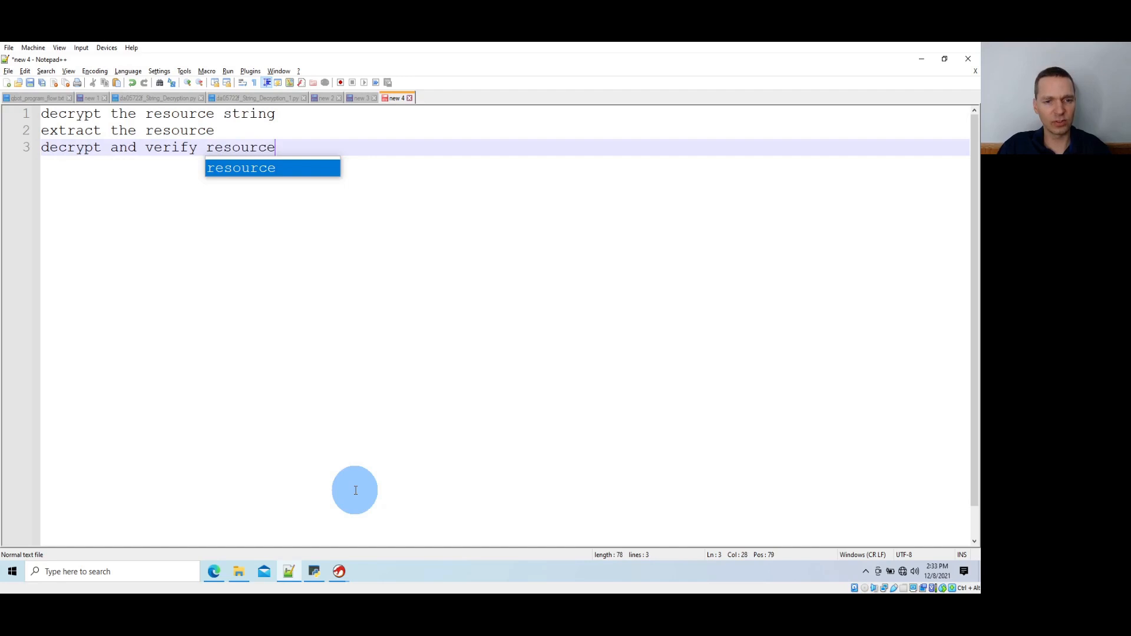
key(Return)
key(Return)
Add two indented sub-items under the third note line, reading "rc4 decrypt" and "validate hash"
key(Tab)
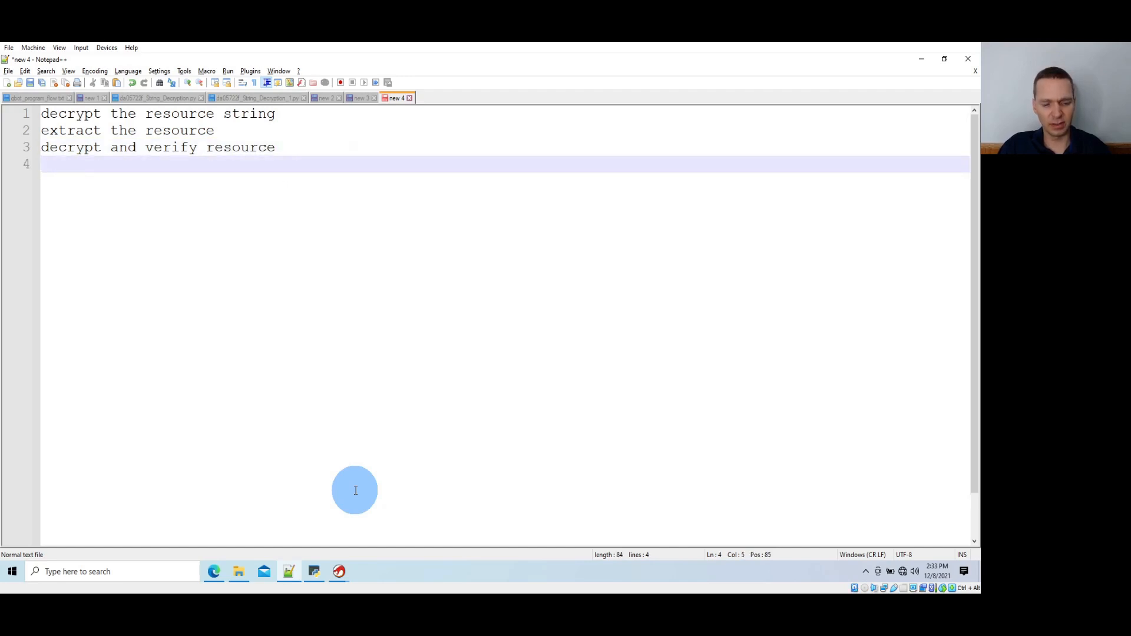
text(rc4 decrypt)
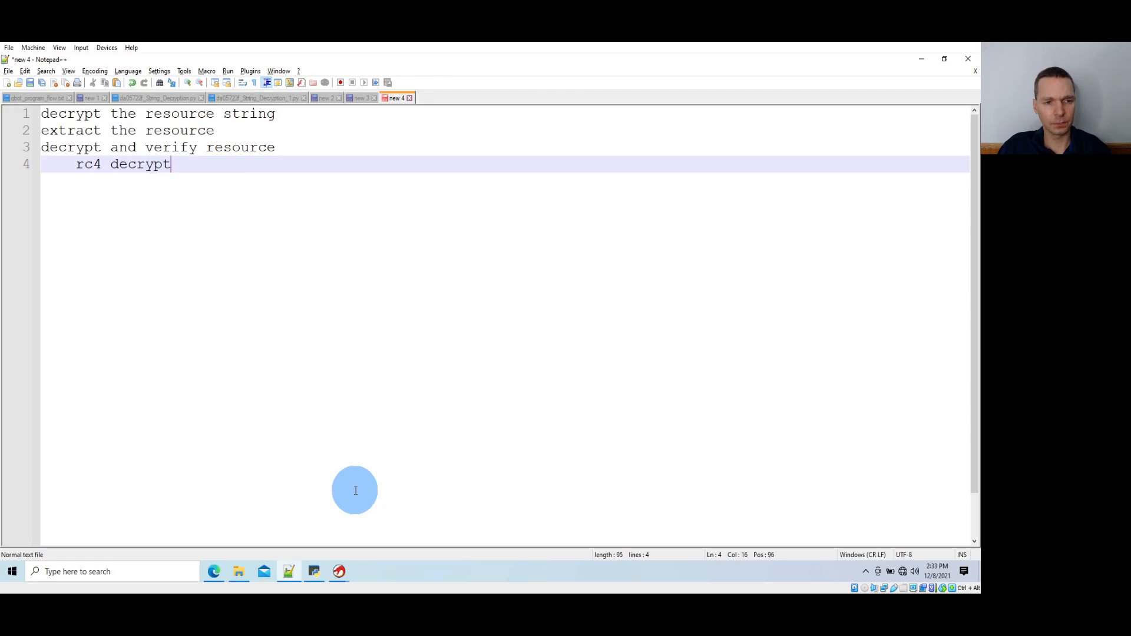
key(Return)
text(validate )
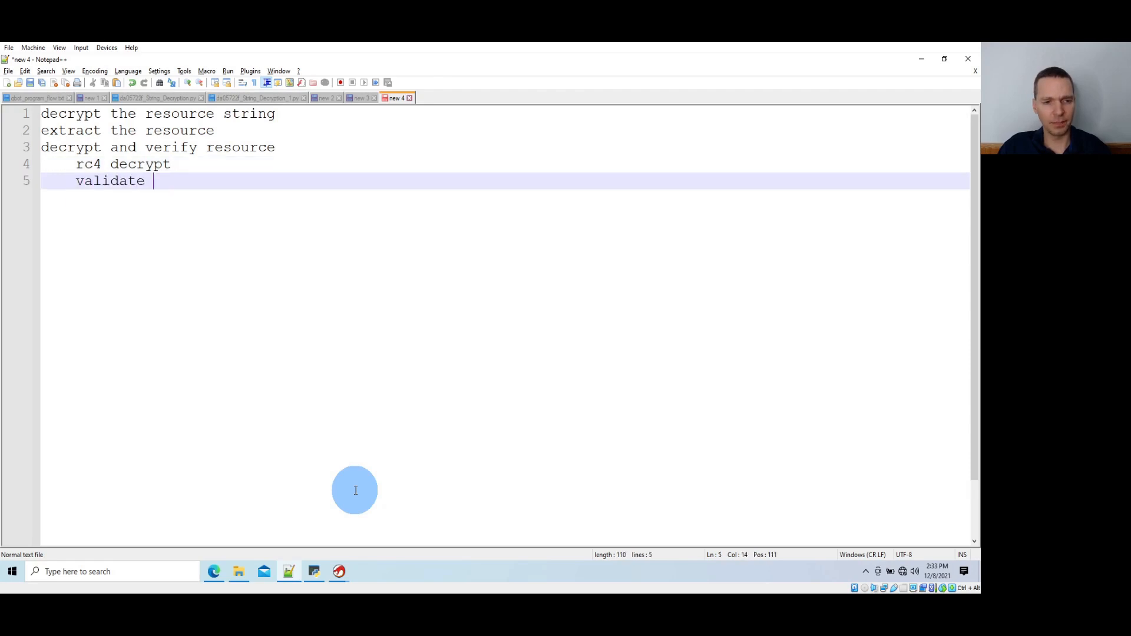
text(hash)
key(Return)
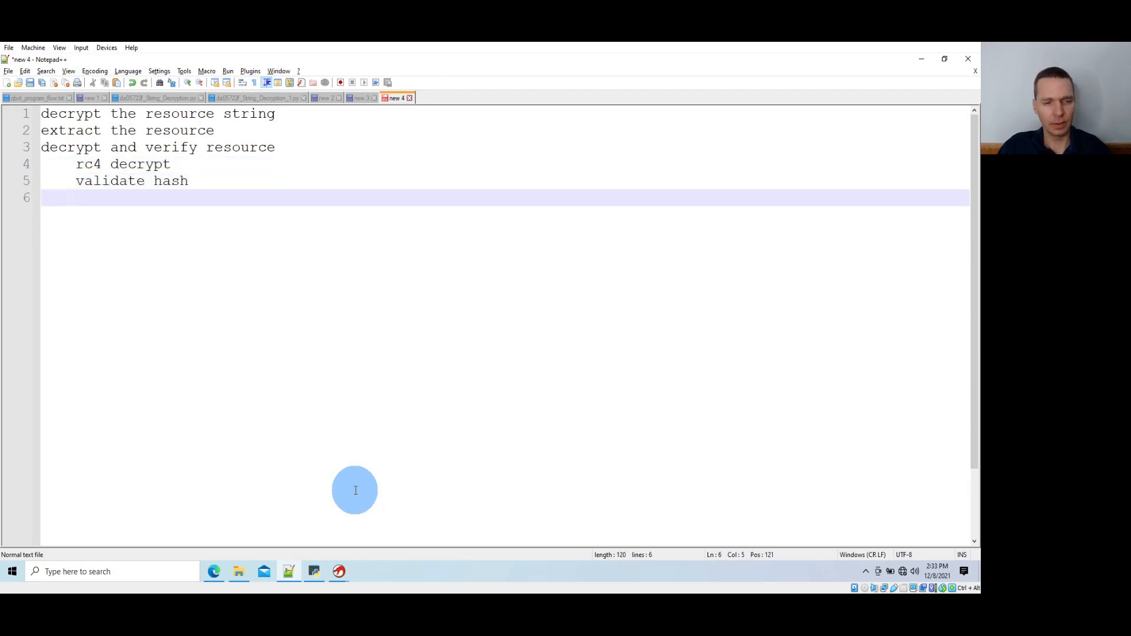
Add a third indented sub-item reading "repeat decryption process with updated key if validation fails"
text(repeate d)
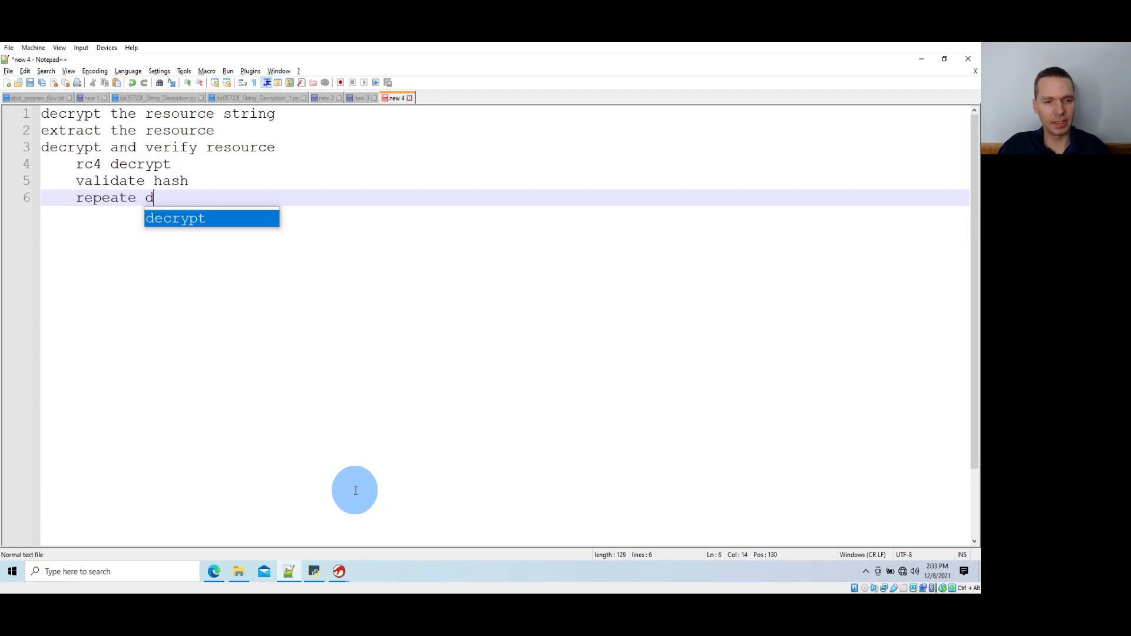
key(BackSpace)
key(BackSpace)
key(BackSpace)
key(BackSpace)
text(t de)
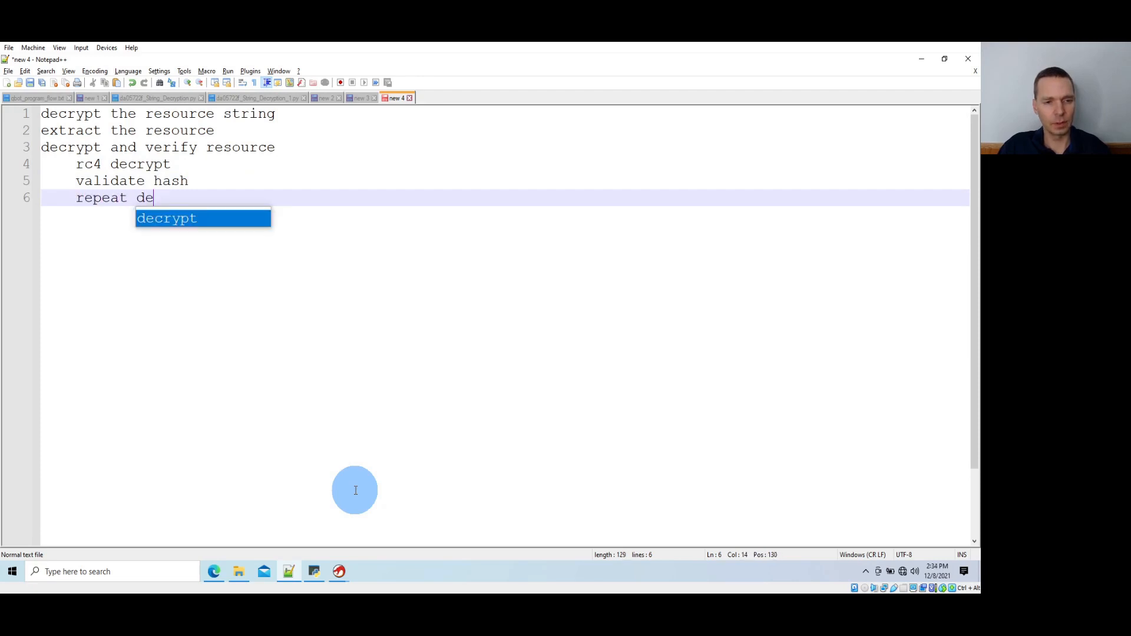
text(cryption process )
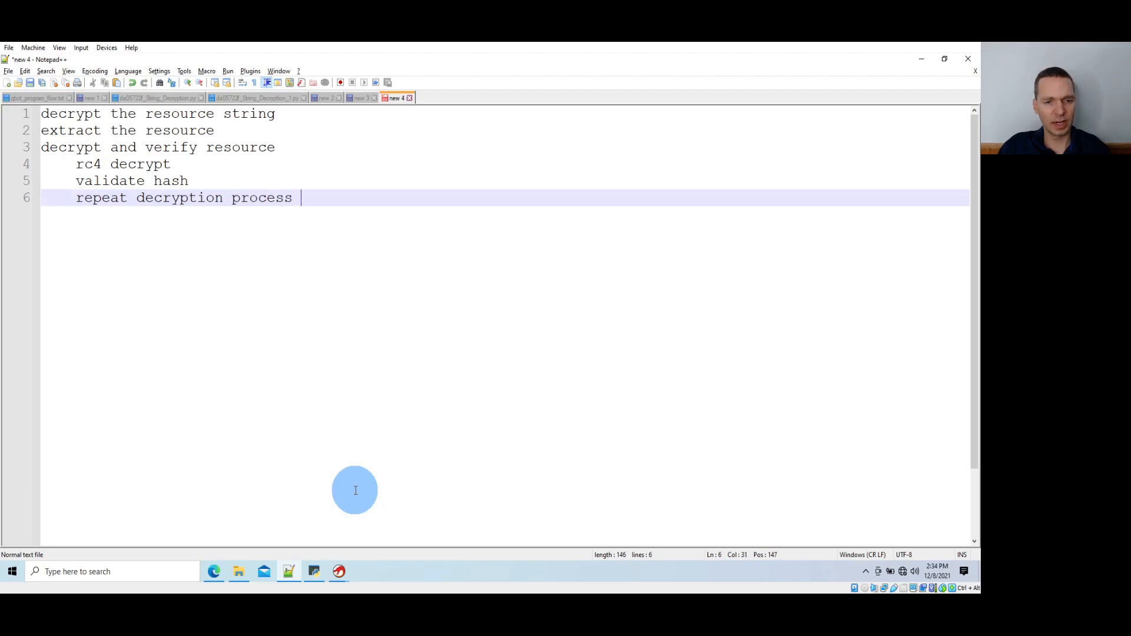
text(with updated k)
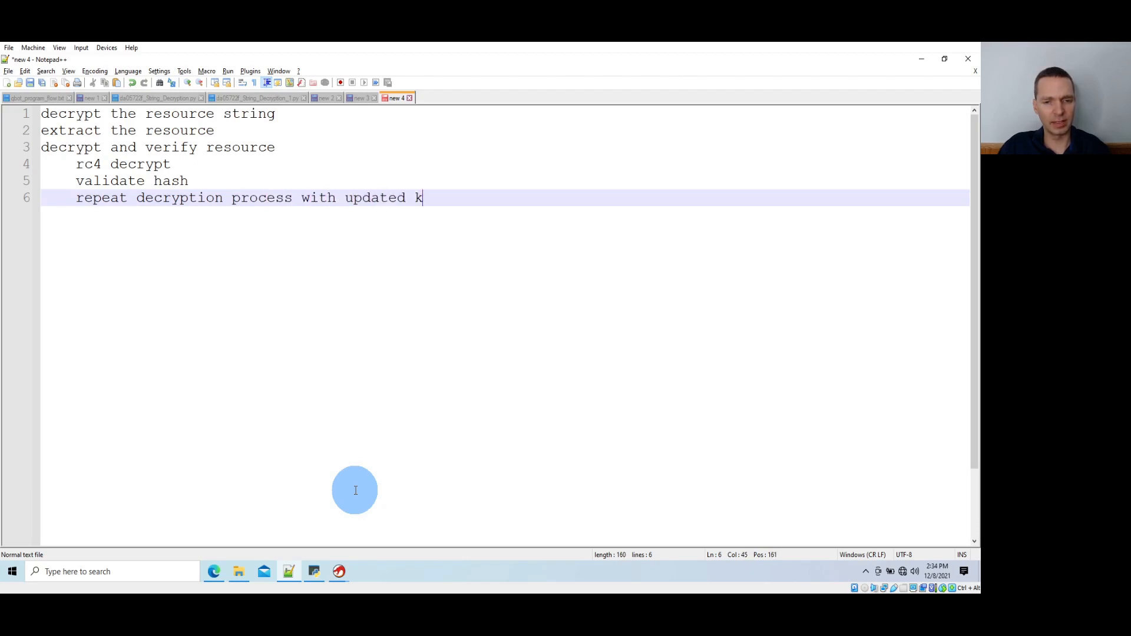
text(ey if validati)
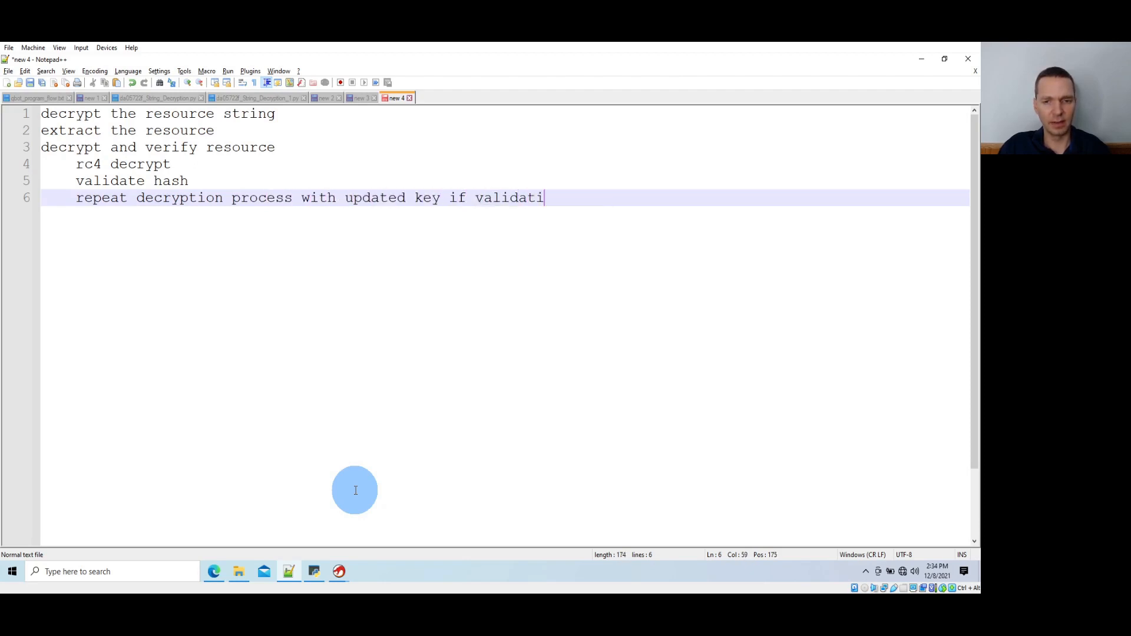
text(on fails)
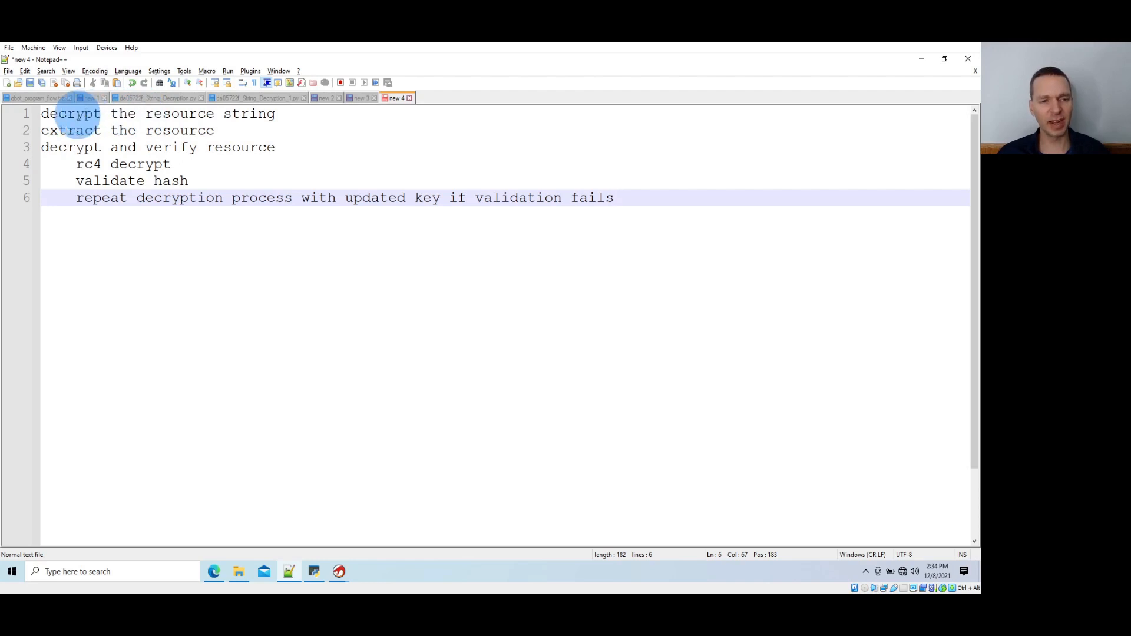
Review the resource string note, then return to Ghidra's CodeBrowser and examine the decrypted strings at the end of the script output
drag(93, 113, 152, 200)
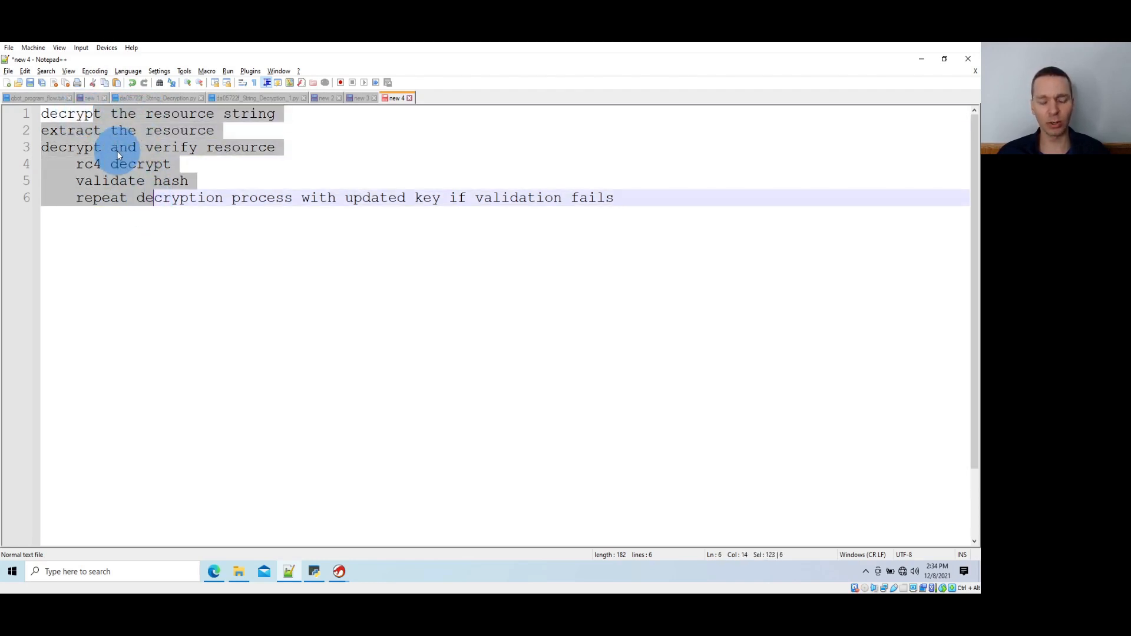
drag(151, 114, 258, 113)
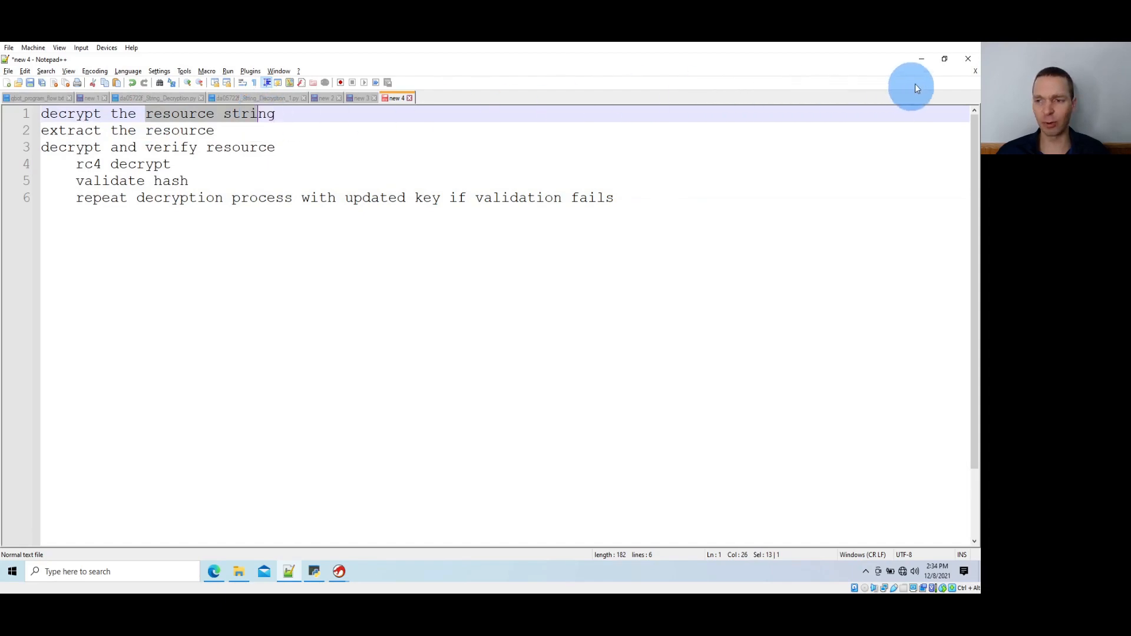
click(923, 58)
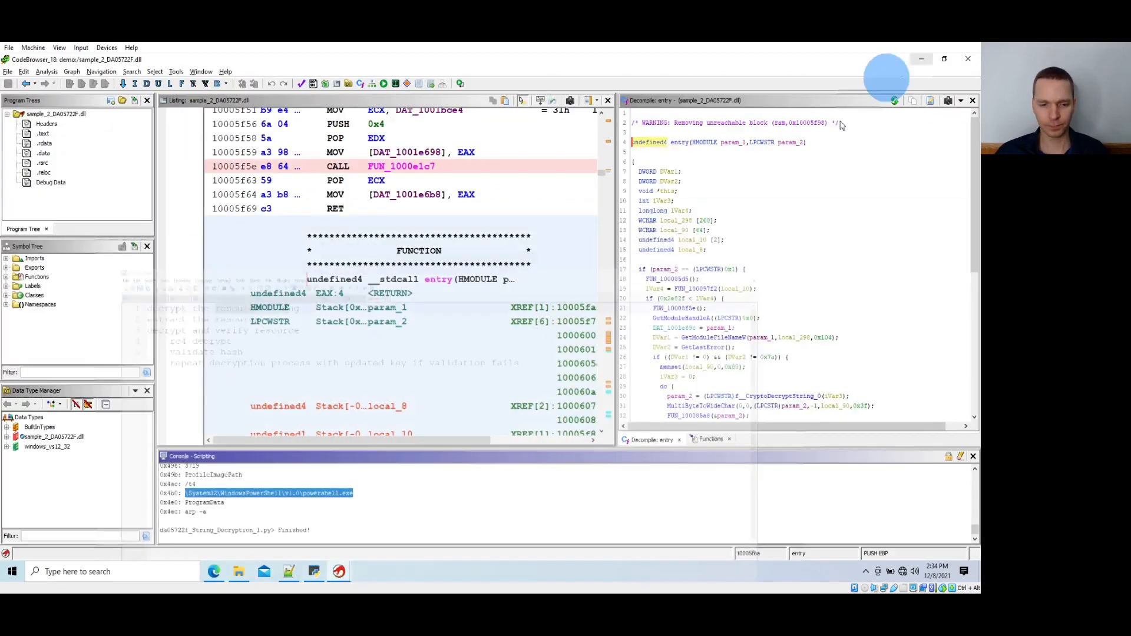
click(301, 510)
scroll(300, 509, up, 1)
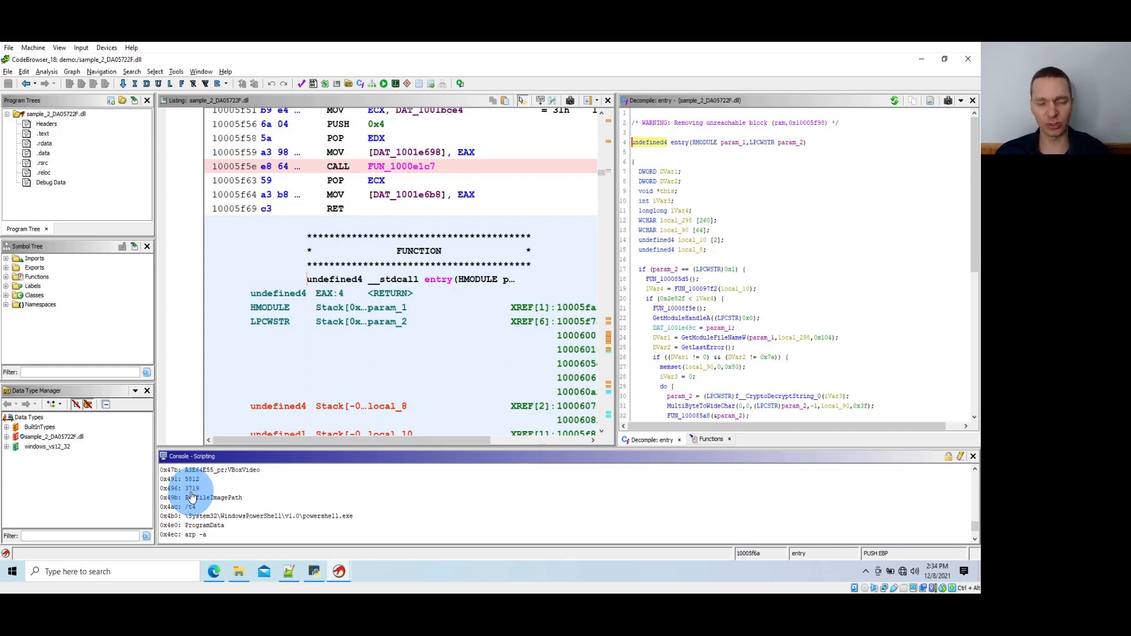
Search the program text for 0x491 with instruction operands included, and go to the matching MOV instruction in FUN_10005a63
click(429, 351)
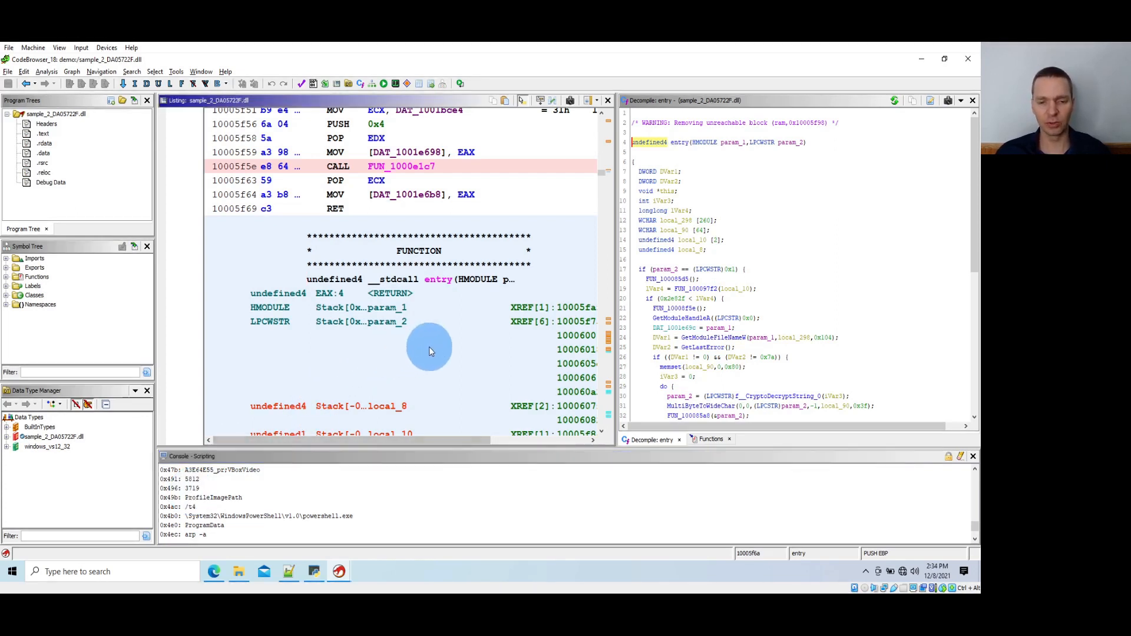
key(ctrl+shift+e)
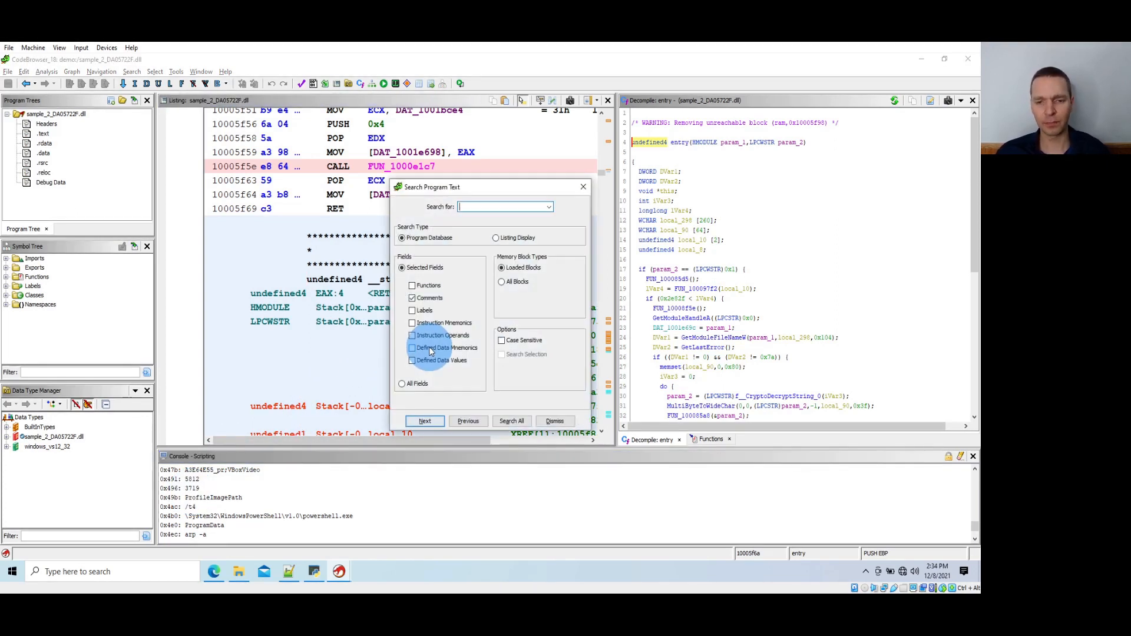
click(412, 335)
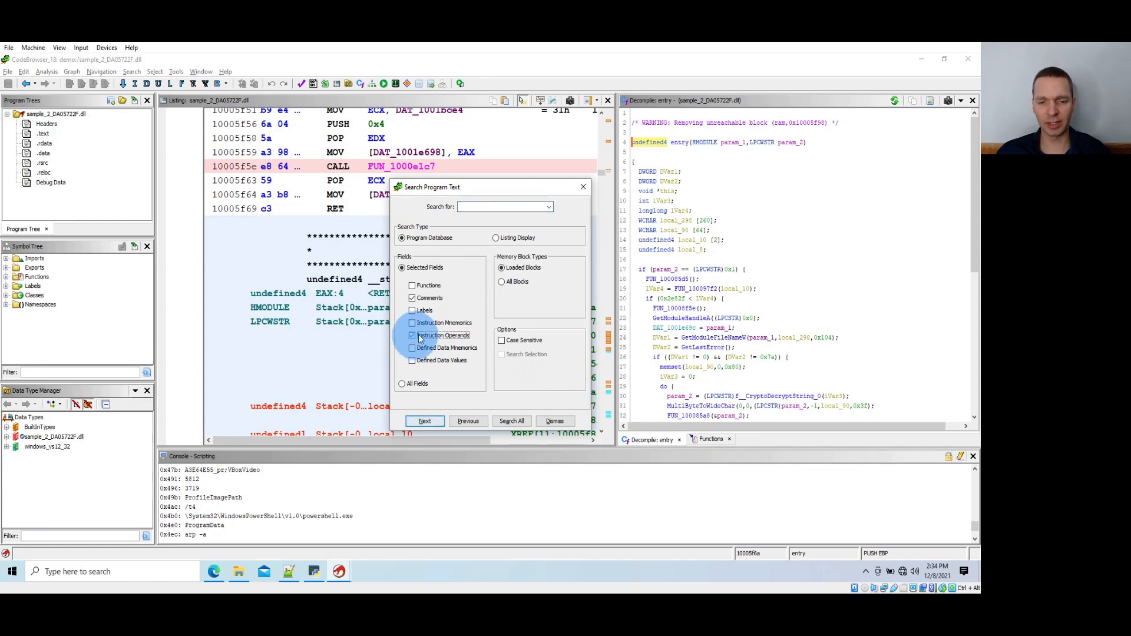
click(474, 209)
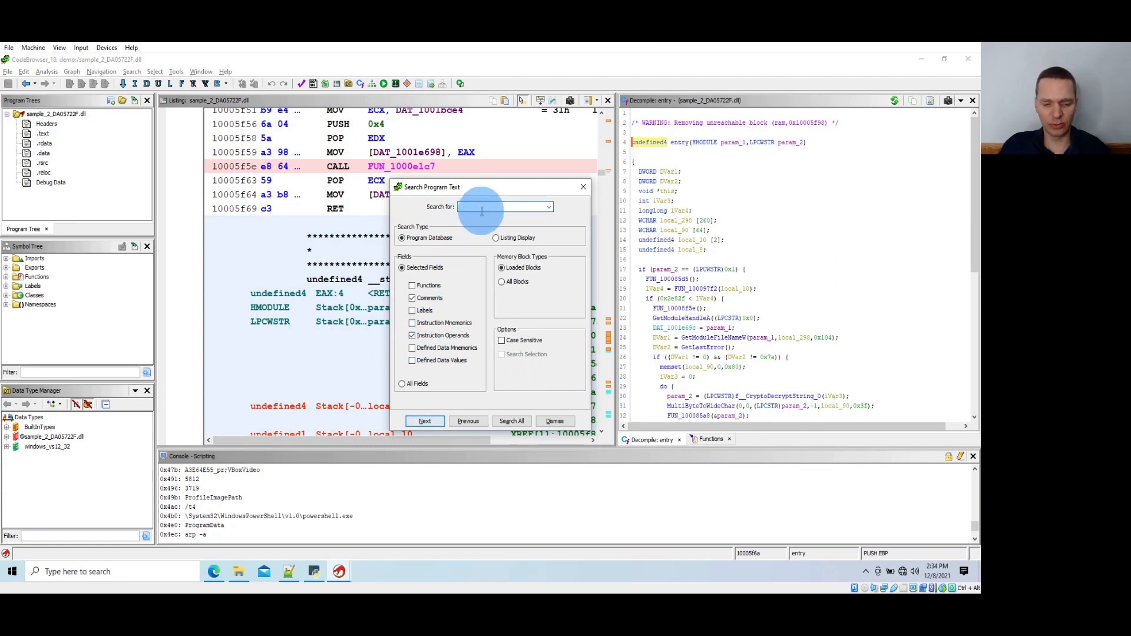
text(0x)
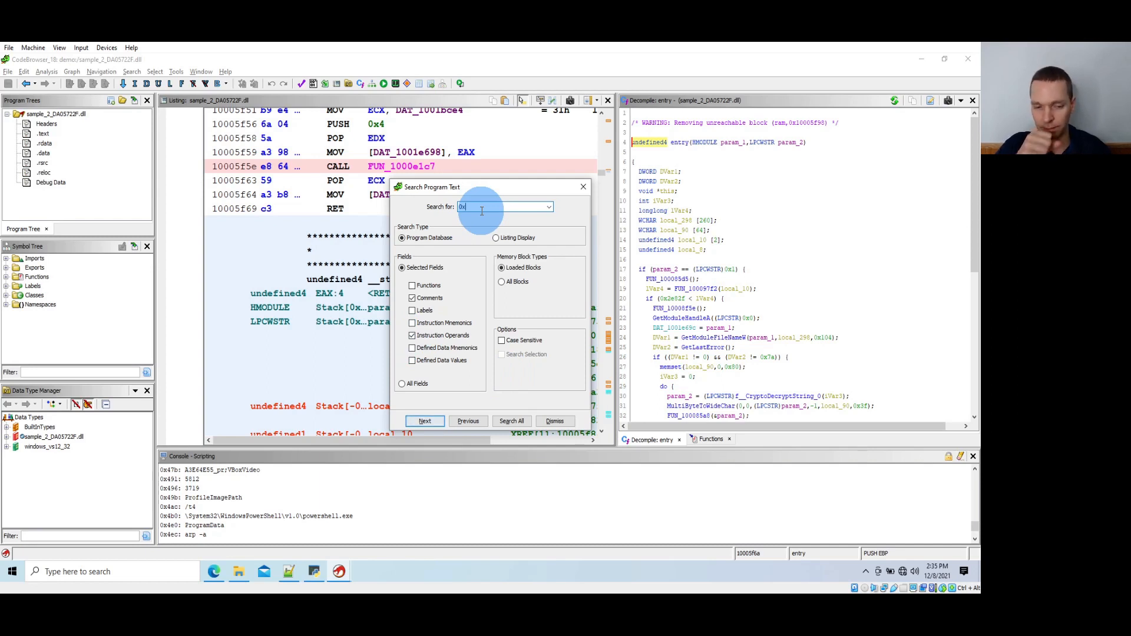
text(491)
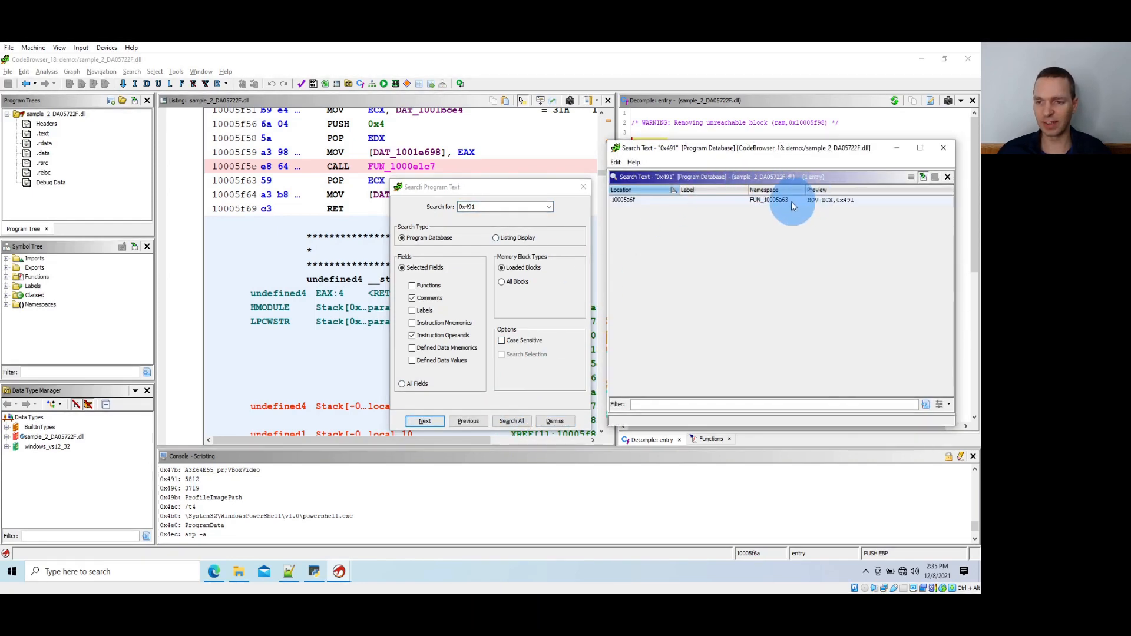
click(791, 200)
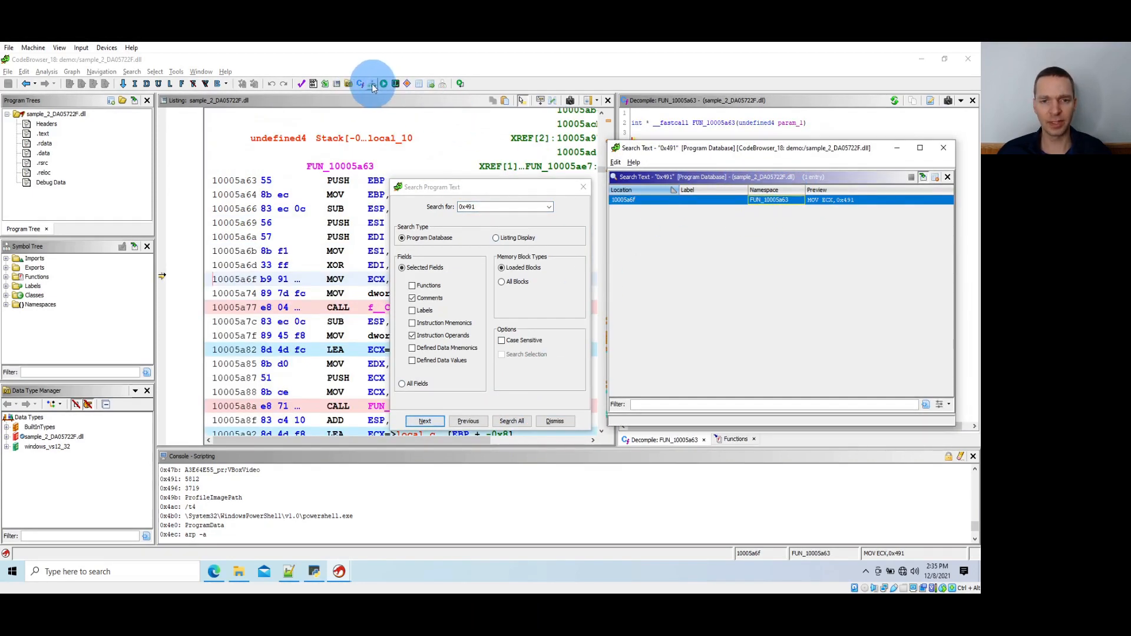
Open the function graph of FUN_10005a63 in a maximized window and examine the calls following the decrypted string 5812
click(374, 84)
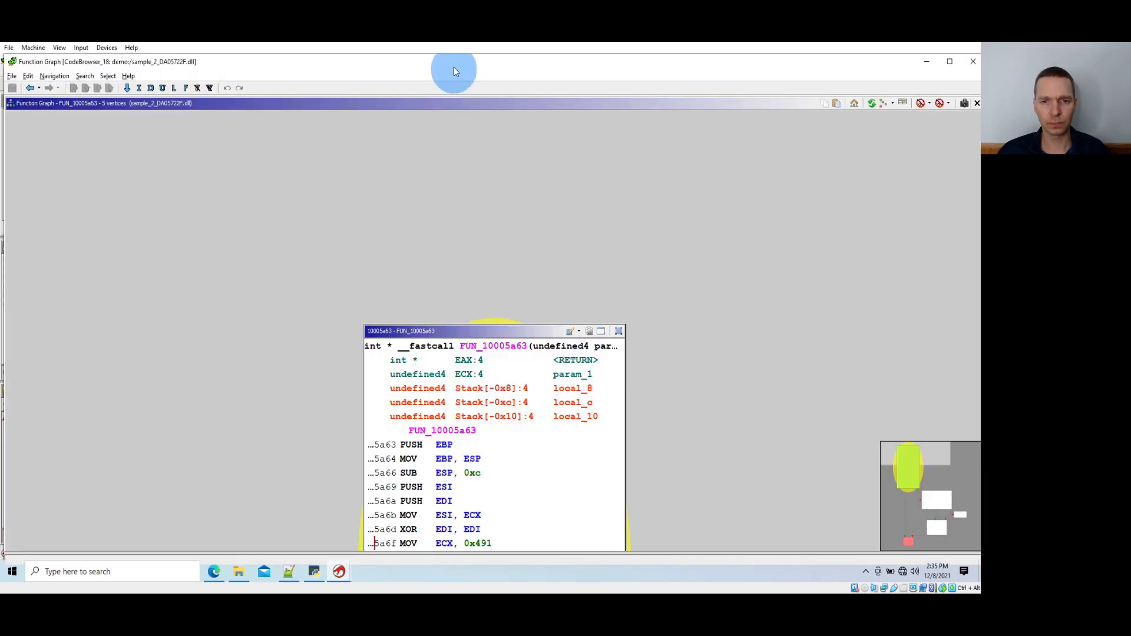
double_click(453, 71)
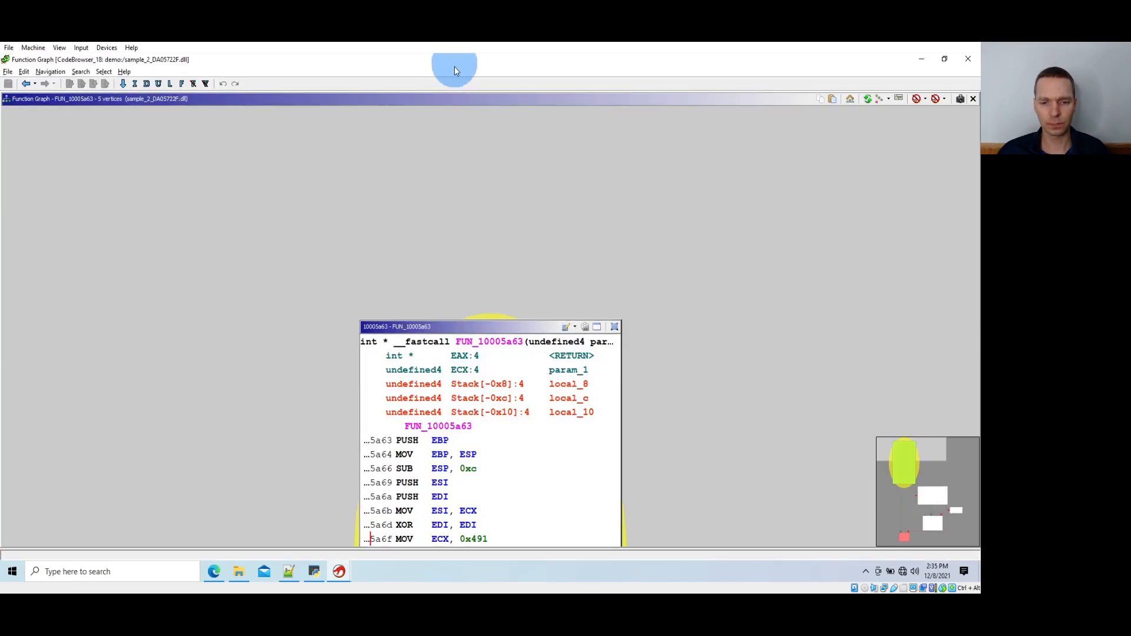
scroll(404, 197, down, 5)
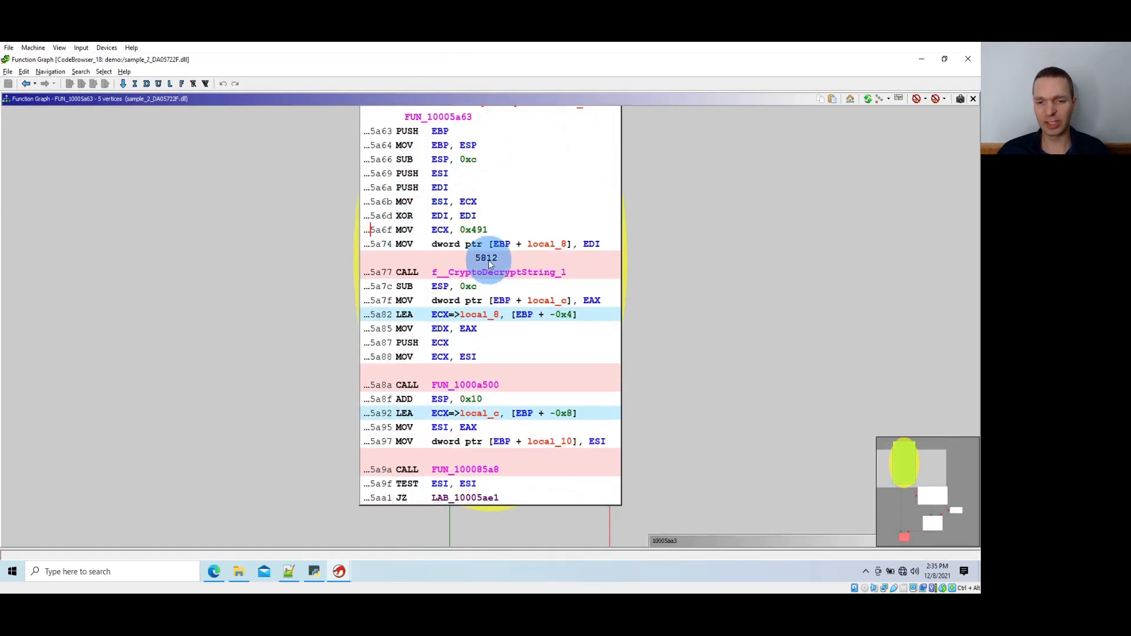
scroll(489, 247, down, 3)
click(471, 304)
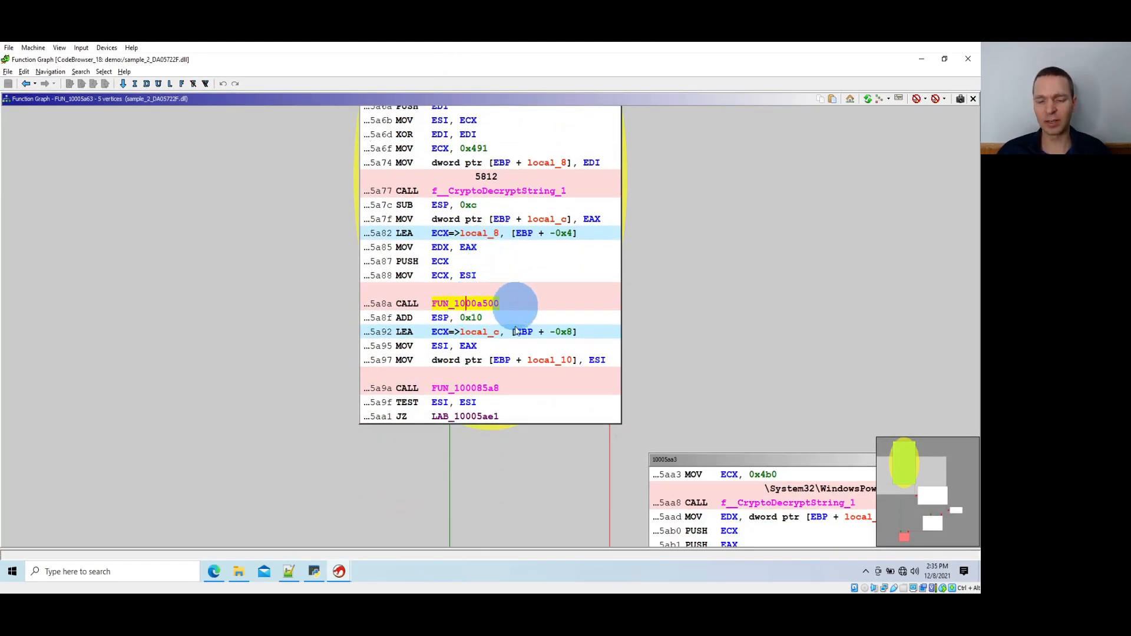
click(483, 388)
Rename the called function FUN_1000a500 to f__ResourceStuff
click(472, 304)
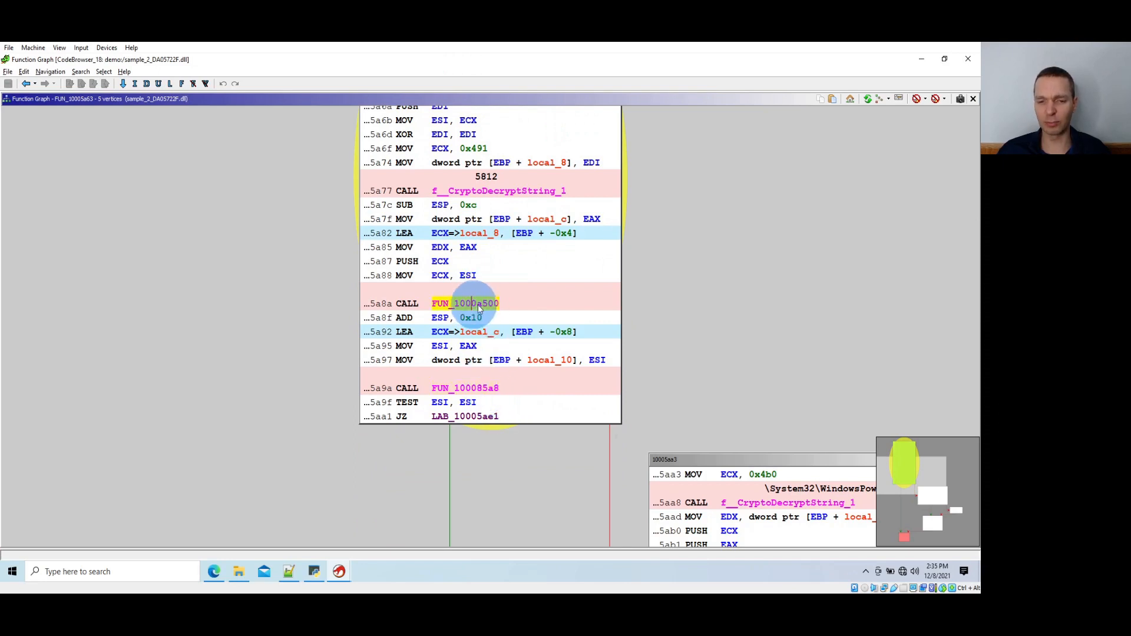
text(lf__reso)
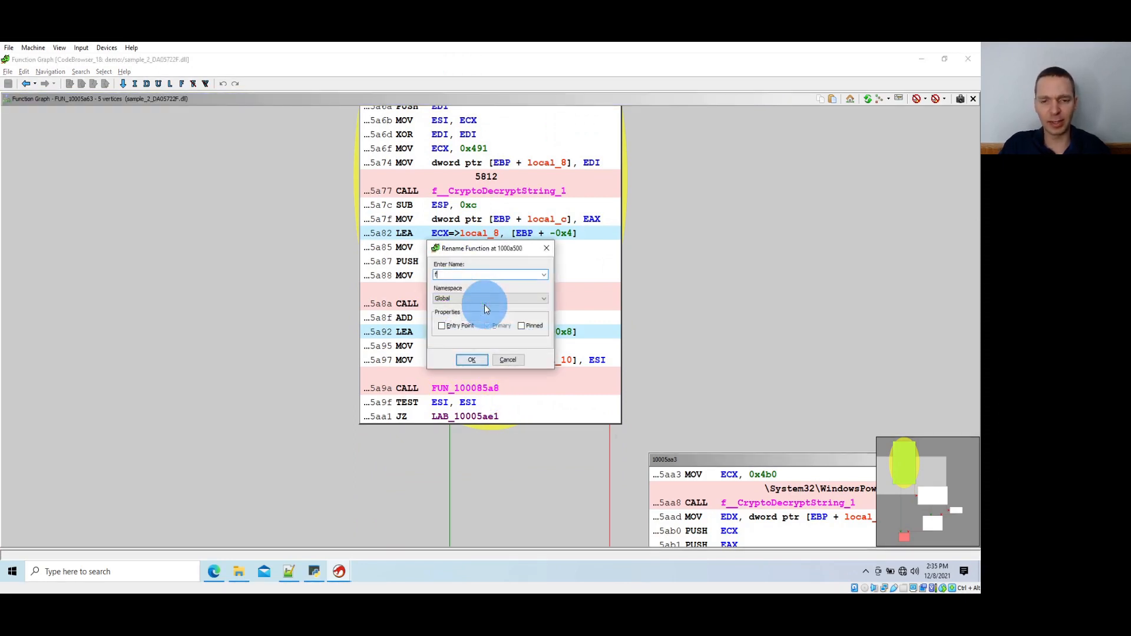
text(u)
key(BackSpace)
key(BackSpace)
key(BackSpace)
key(BackSpace)
key(BackSpace)
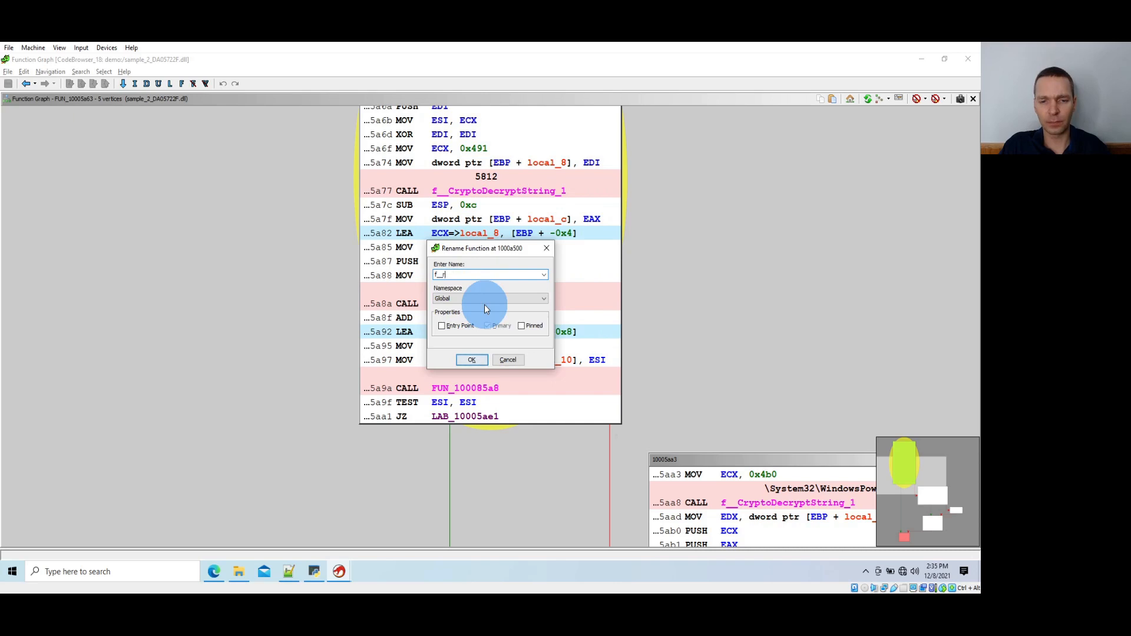
text(ResourceStuff)
key(Return)
Rename the called function FUN_100085a8 to f__ResourceStuff_0
click(478, 388)
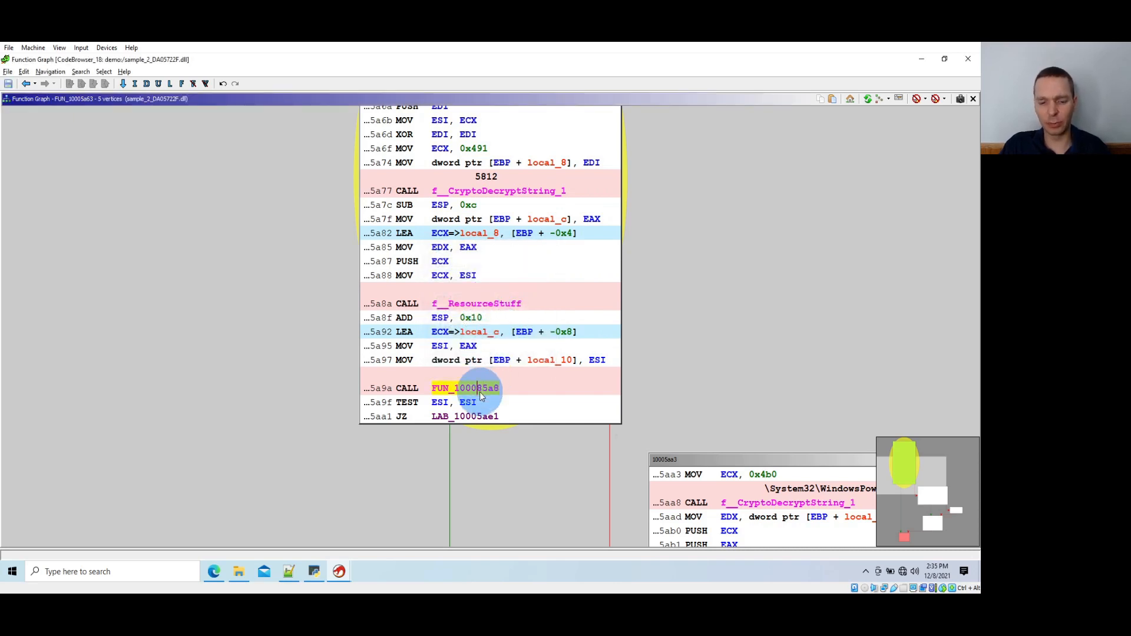
text(lf__Resource)
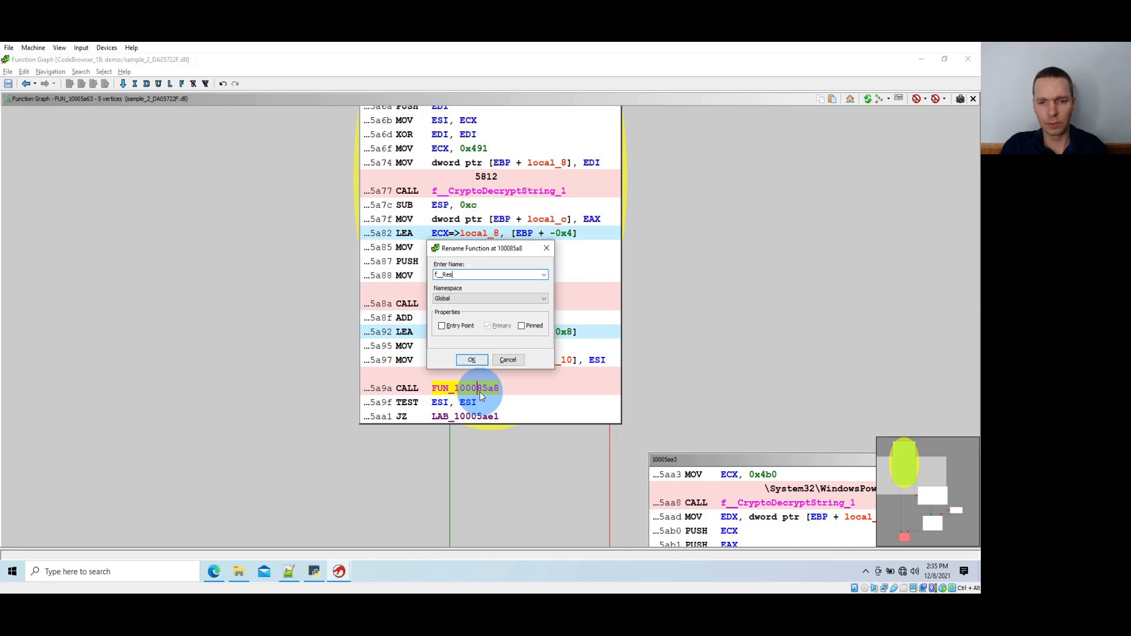
text(Stuff)
key(Return)
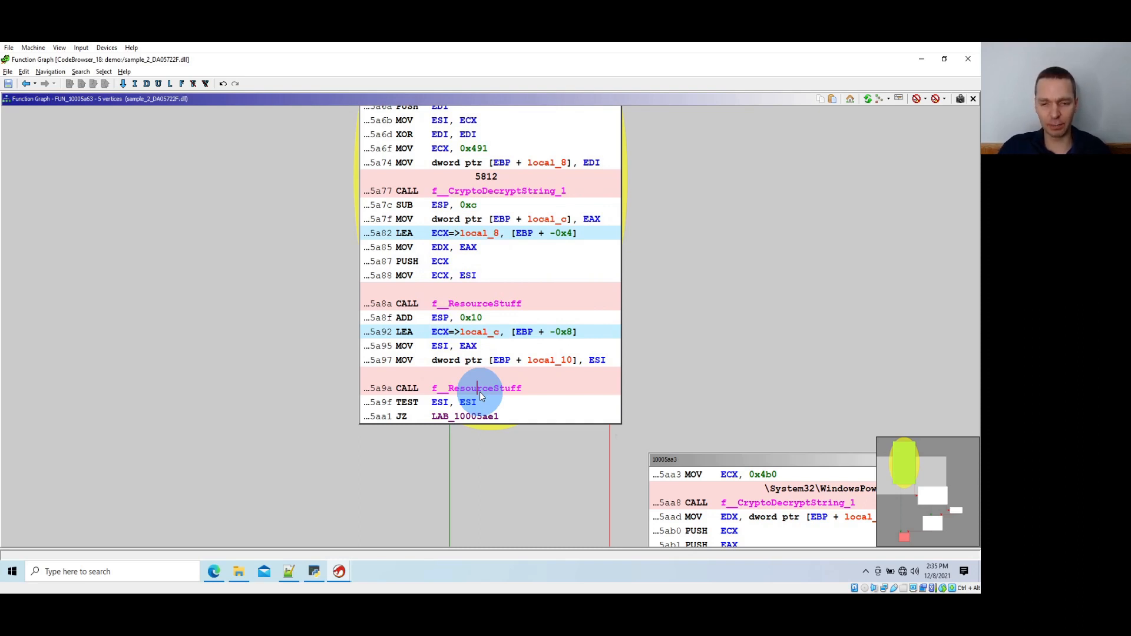
key(l)
key(End)
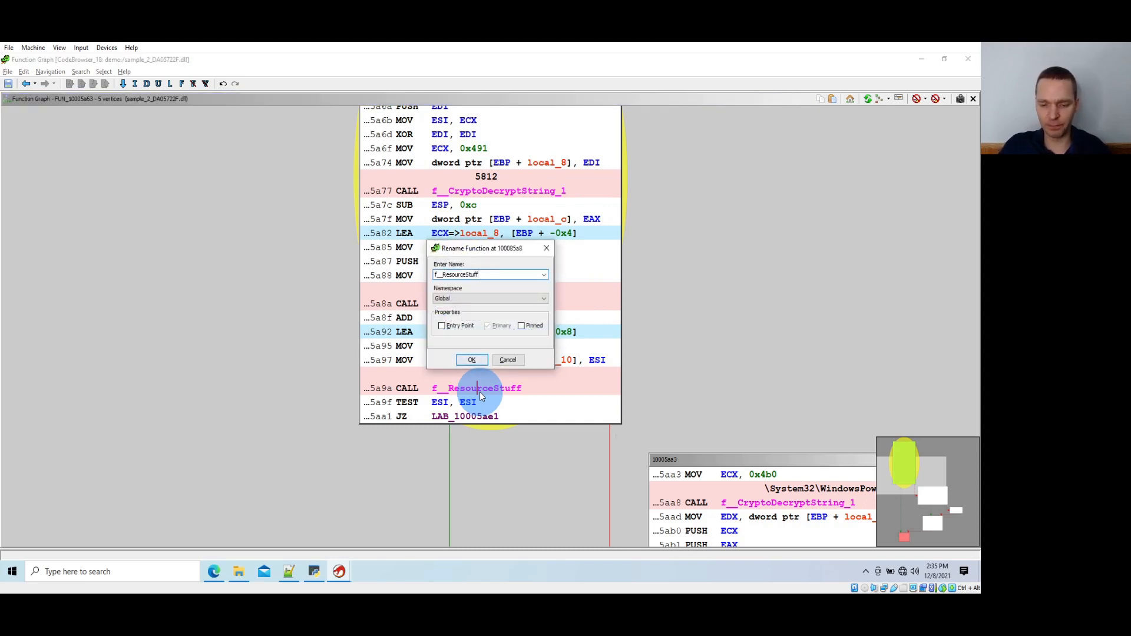
text(_0)
key(Return)
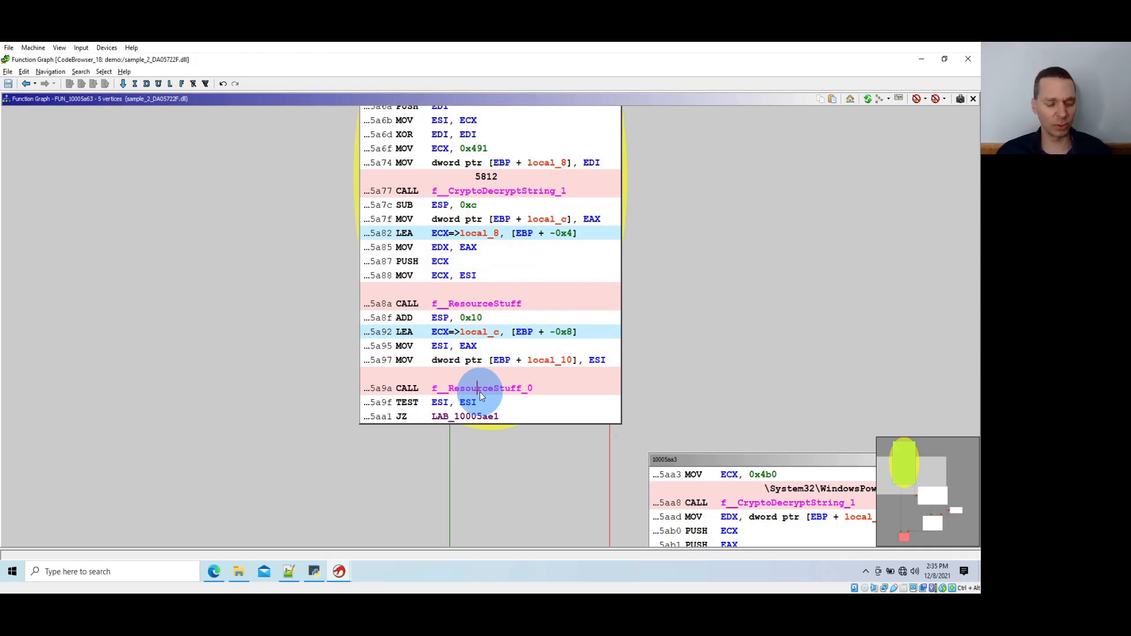
Examine graph block 10005aa3 and its decrypted WindowsPowerShell path string
drag(524, 457, 204, 289)
drag(245, 412, 220, 372)
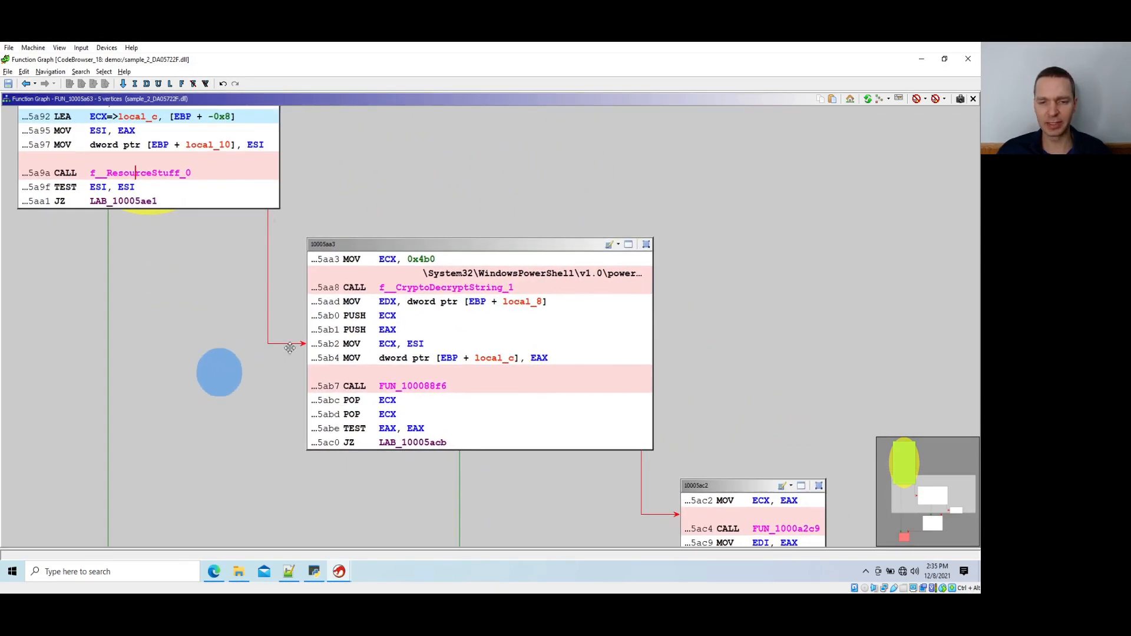
click(425, 274)
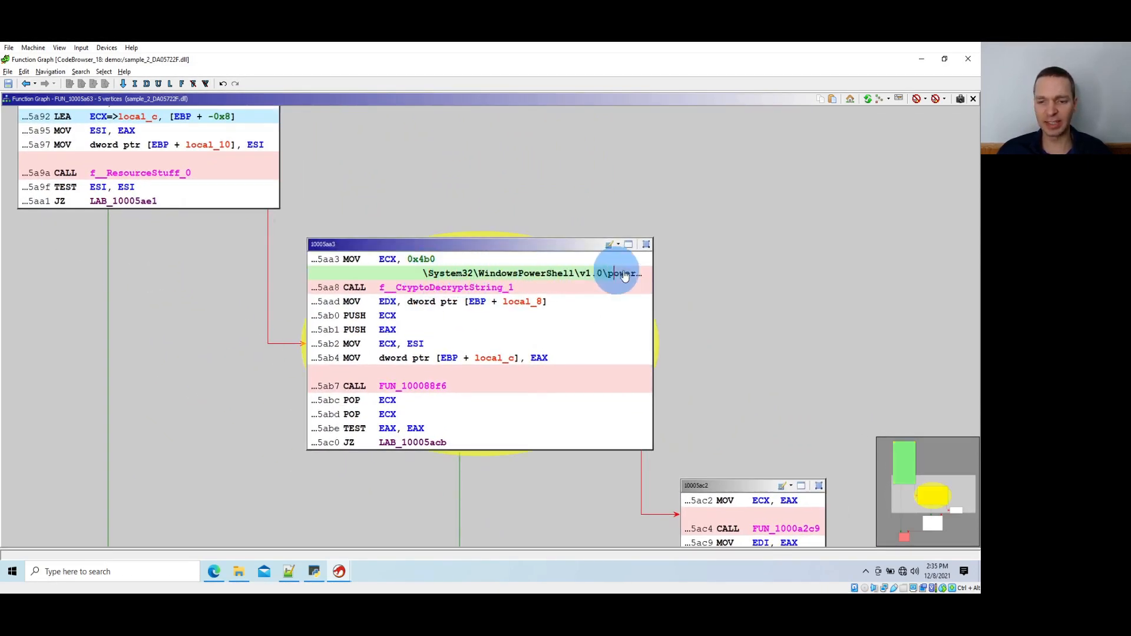
click(648, 275)
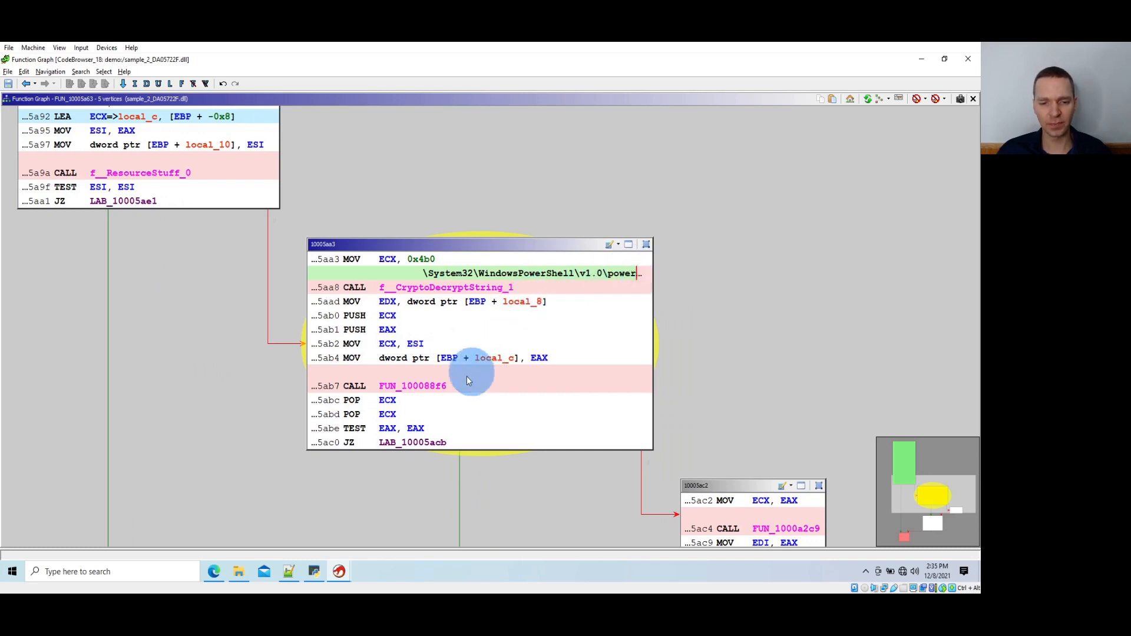
Rename the called function FUN_100088f6 to f__DecryptAndVerifyResource
click(428, 392)
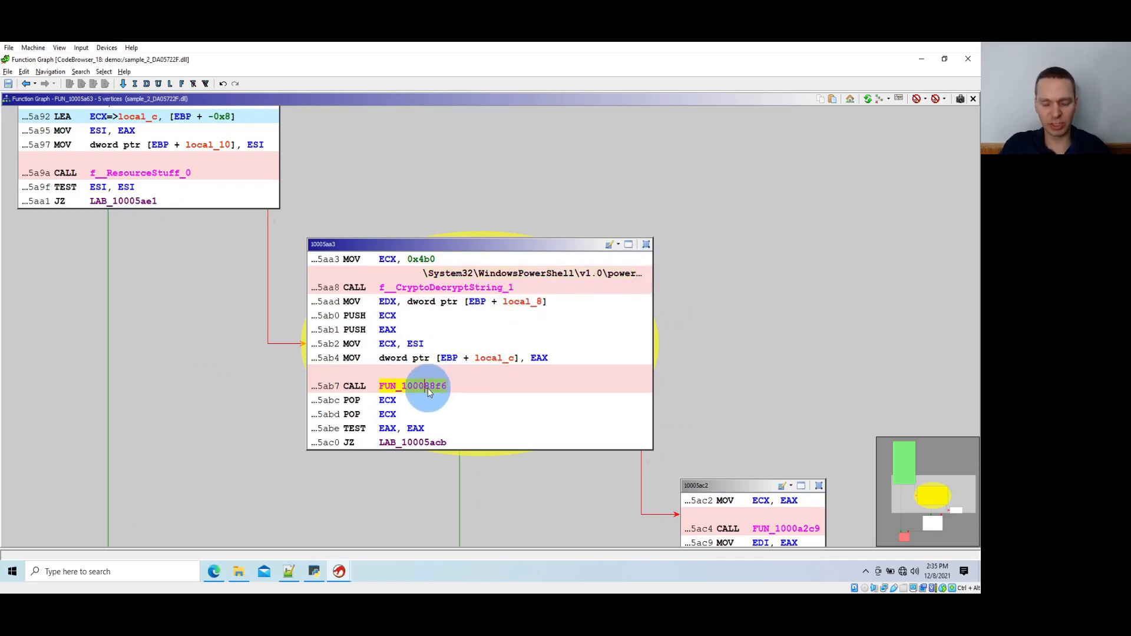
text(lf__D)
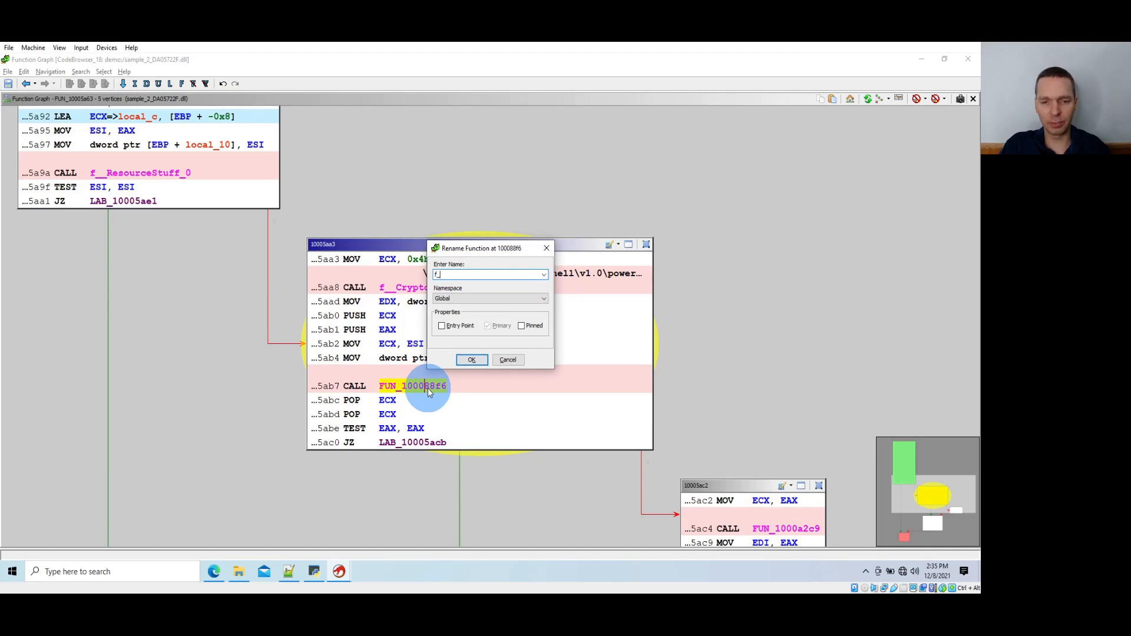
text(ecryptA)
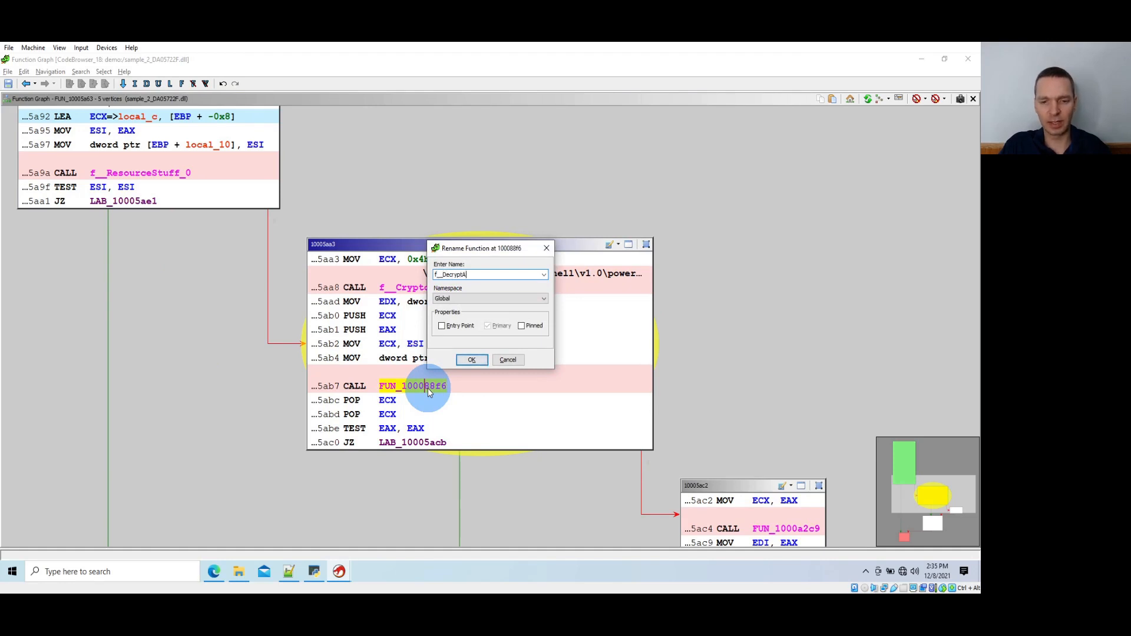
text(ndVerifyResource)
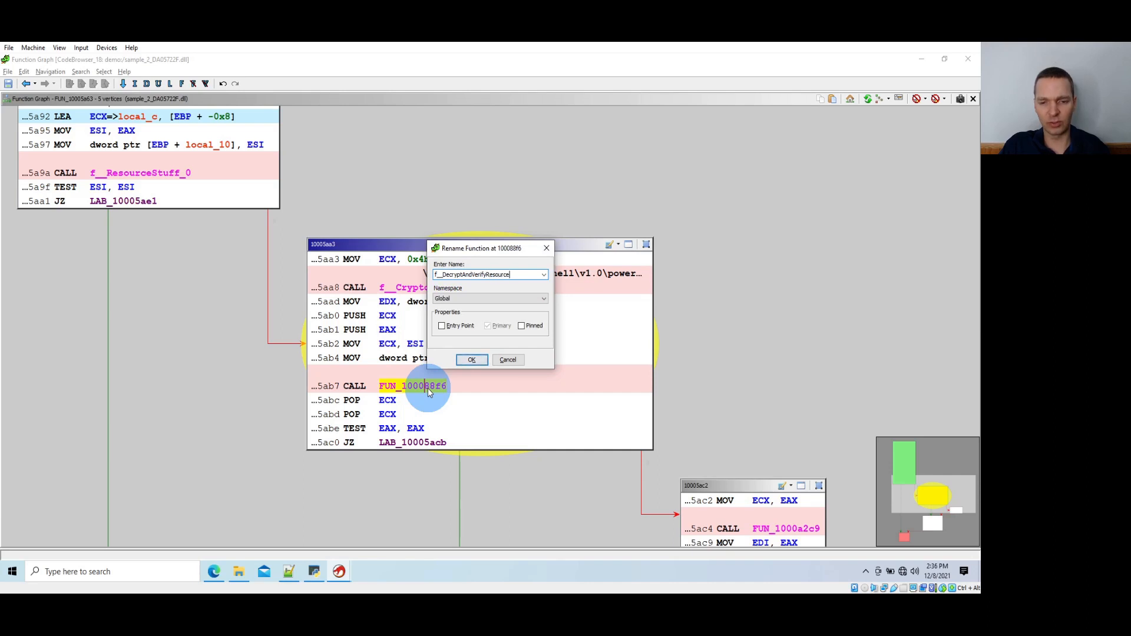
key(Return)
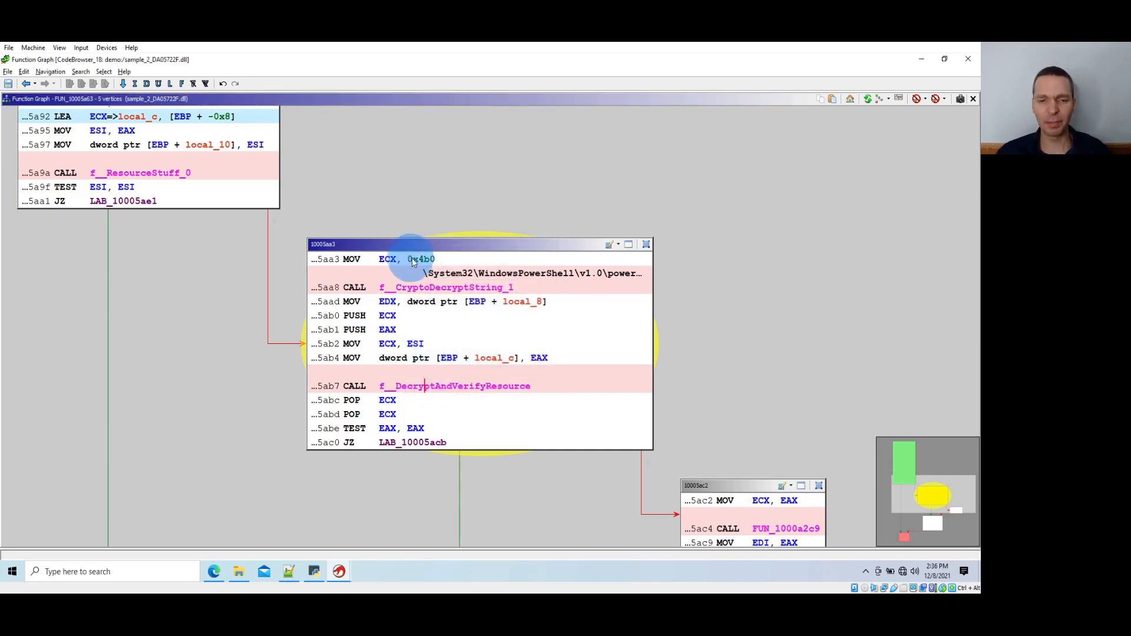
Examine the decrypted WindowsPowerShell path string in block 10005aa3 and its path to the f__DecryptAndVerifyResource call
click(426, 273)
drag(433, 275, 658, 275)
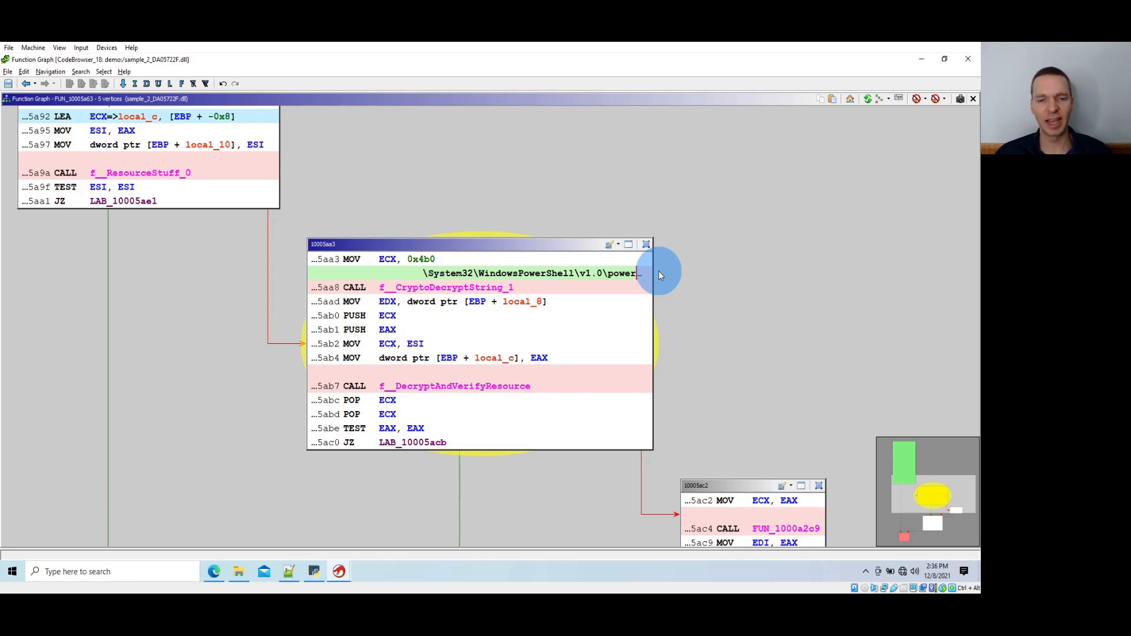
drag(682, 257, 734, 305)
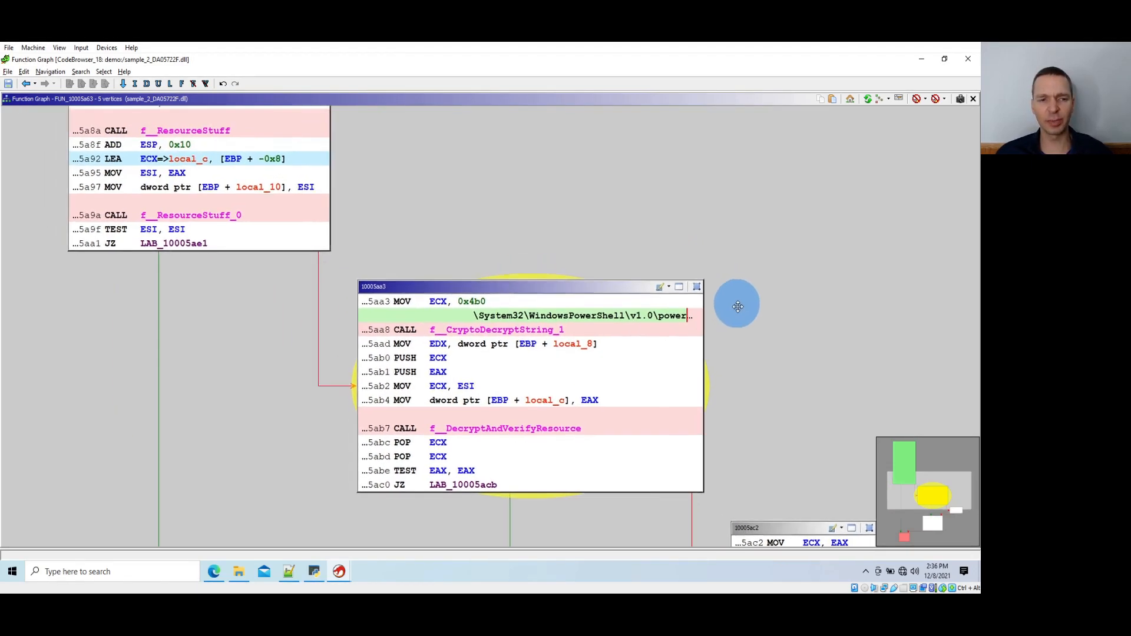
drag(266, 353, 222, 257)
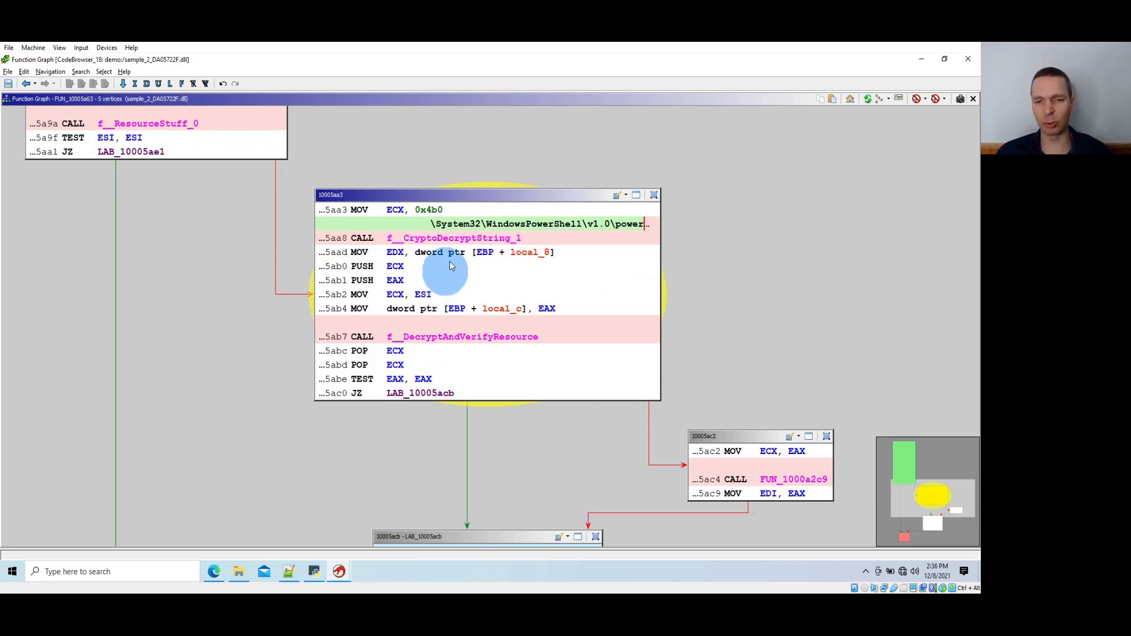
click(450, 225)
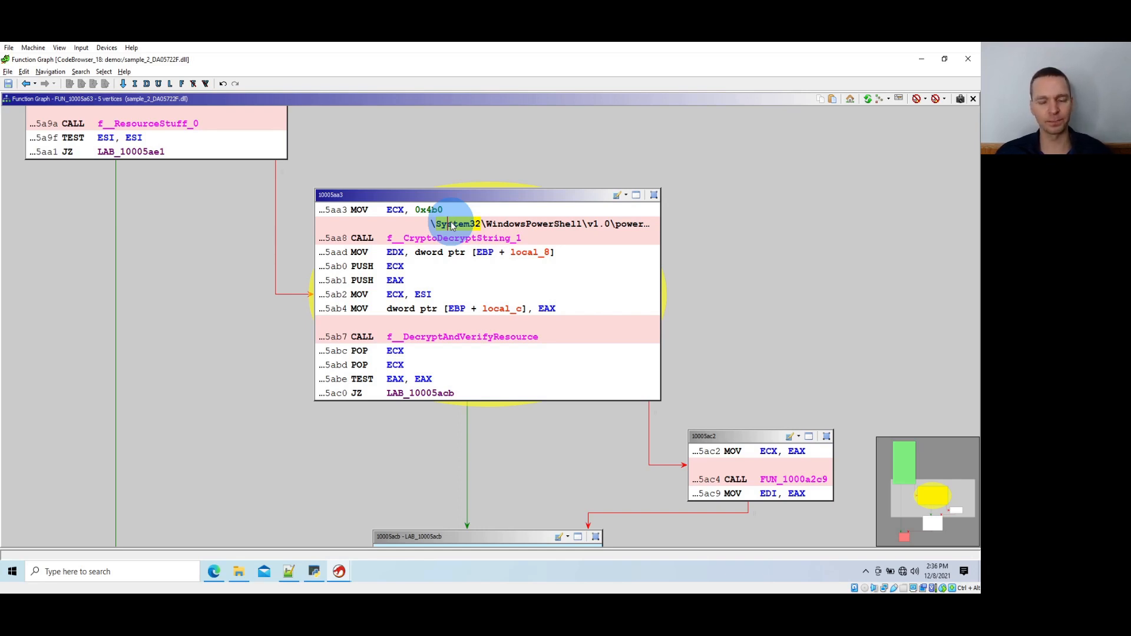
Open the function graph of f__DecryptAndVerifyResource and examine its entry block and the calls in the following blocks
click(428, 340)
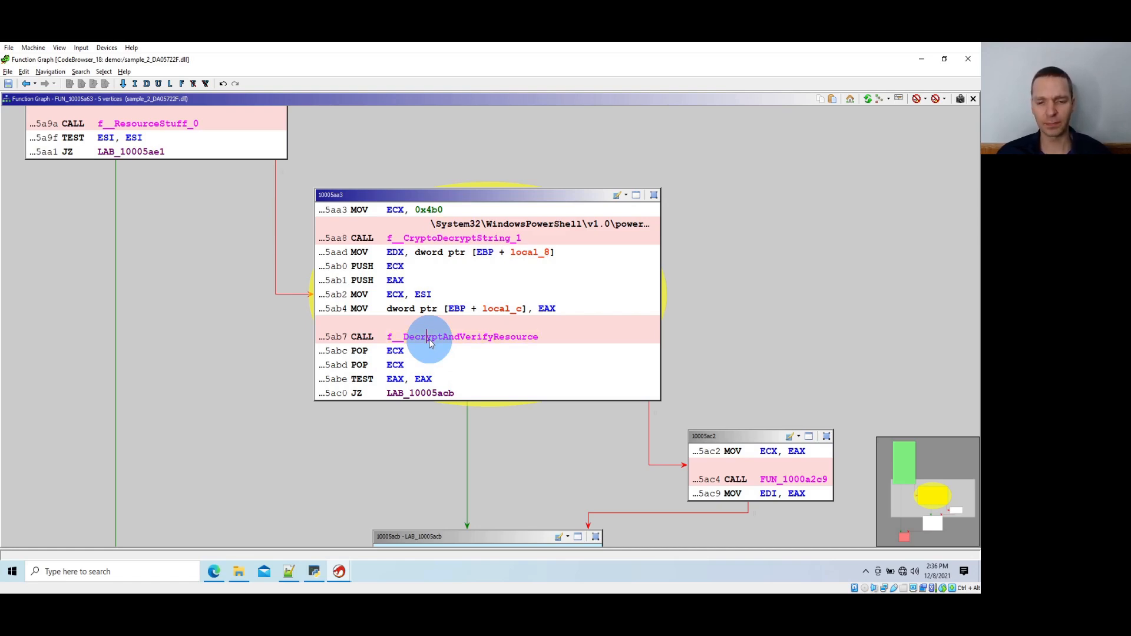
double_click(429, 340)
scroll(421, 338, down, 3)
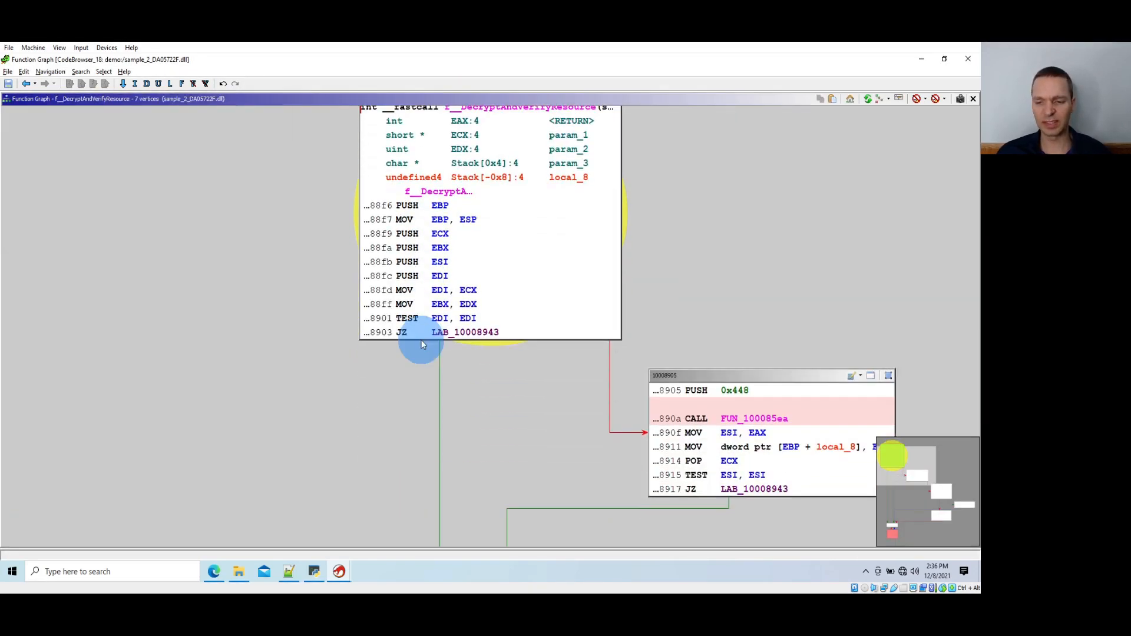
drag(529, 381, 218, 191)
drag(638, 457, 426, 344)
drag(450, 308, 404, 398)
drag(289, 268, 495, 481)
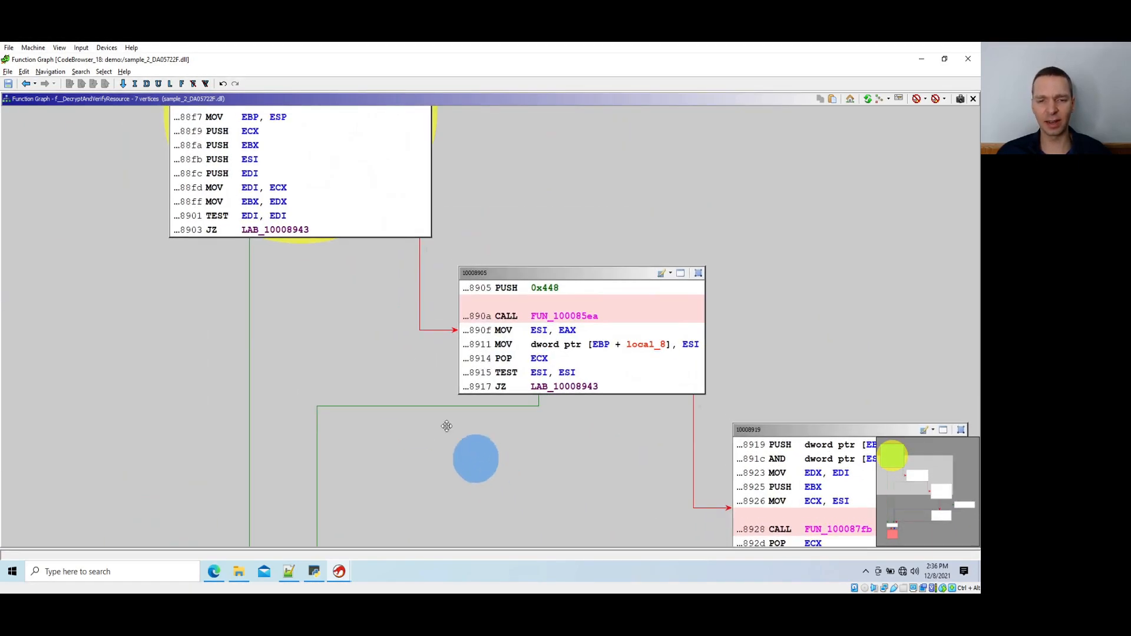
drag(355, 326, 397, 380)
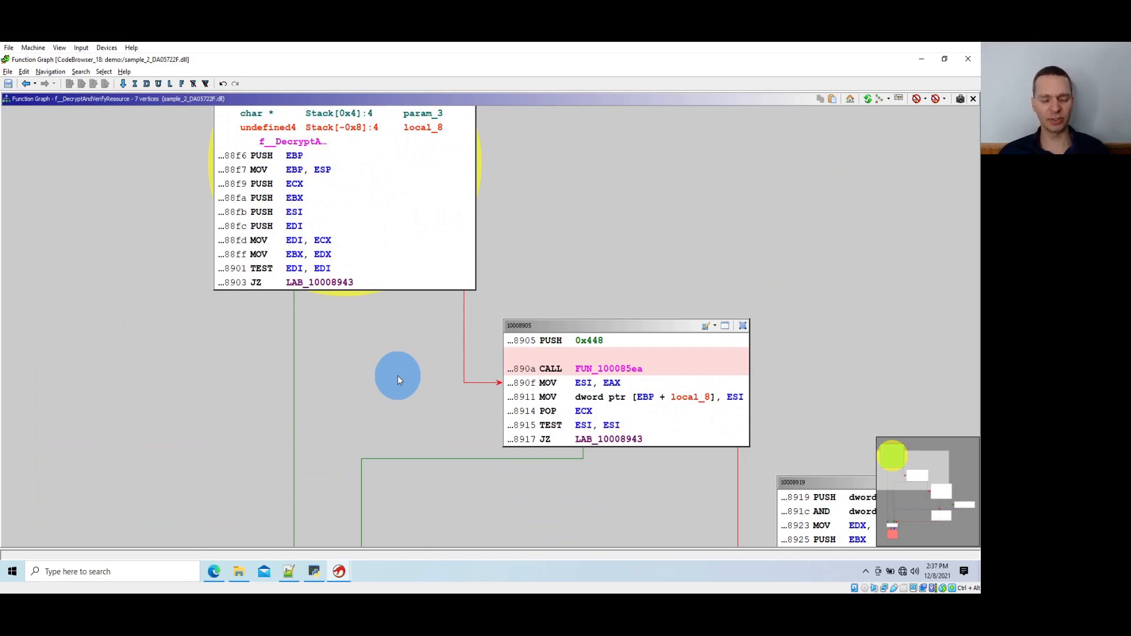
Switch to the Notepad++ notes and review the rc4 decrypt and validate hash steps
key(alt+Tab)
key(alt+Tab)
key(alt+Tab)
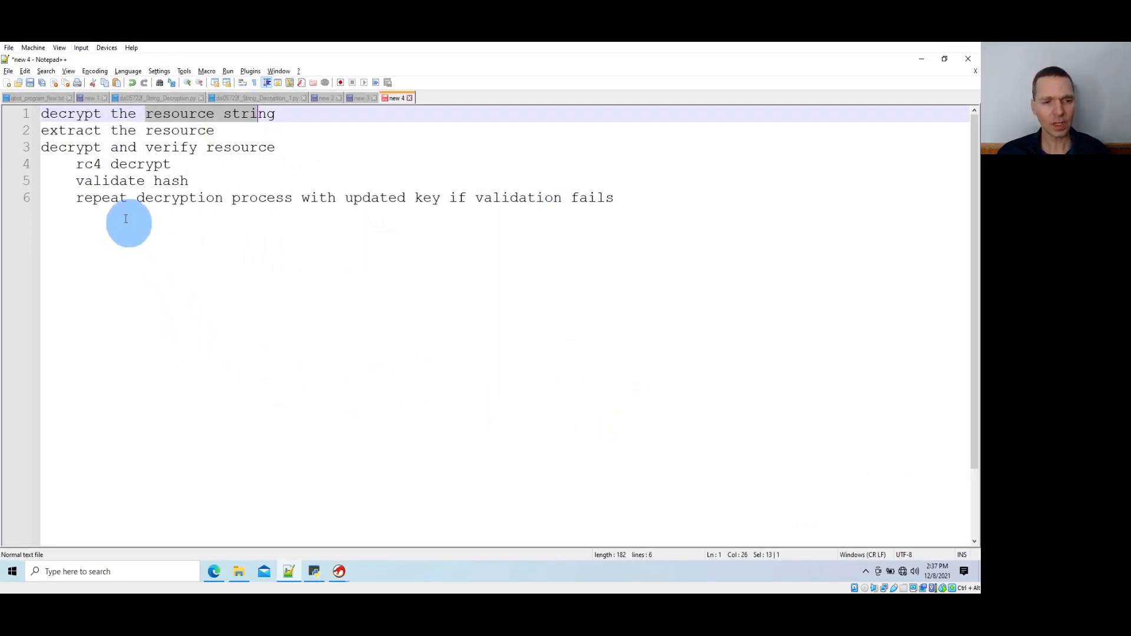
double_click(89, 165)
click(109, 181)
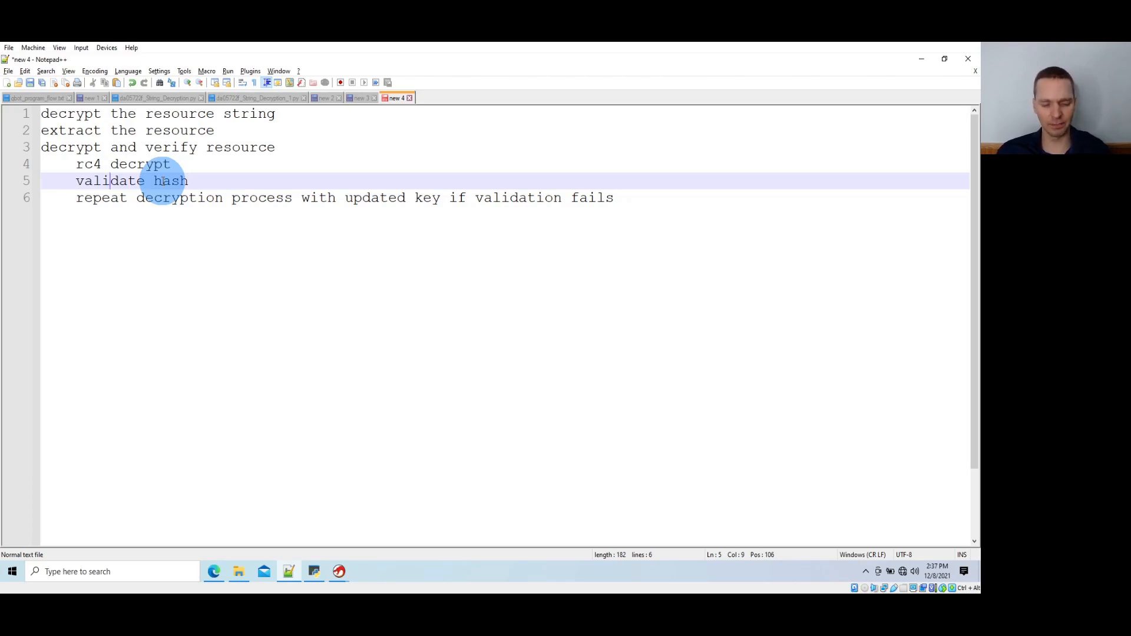
key(alt+Tab)
key(alt+Tab)
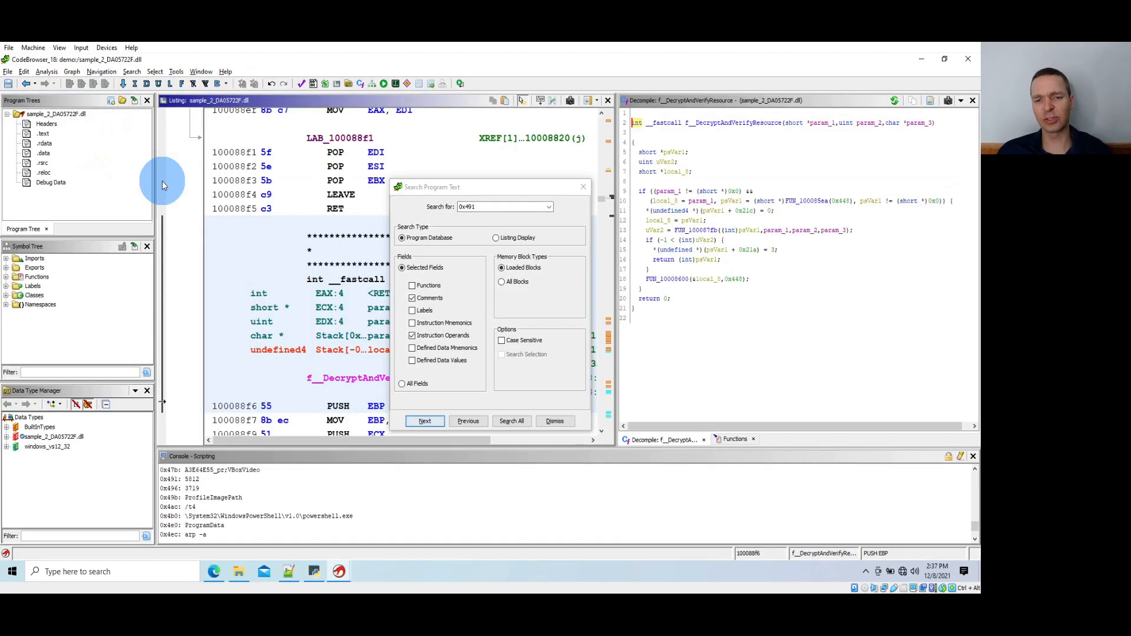
click(504, 207)
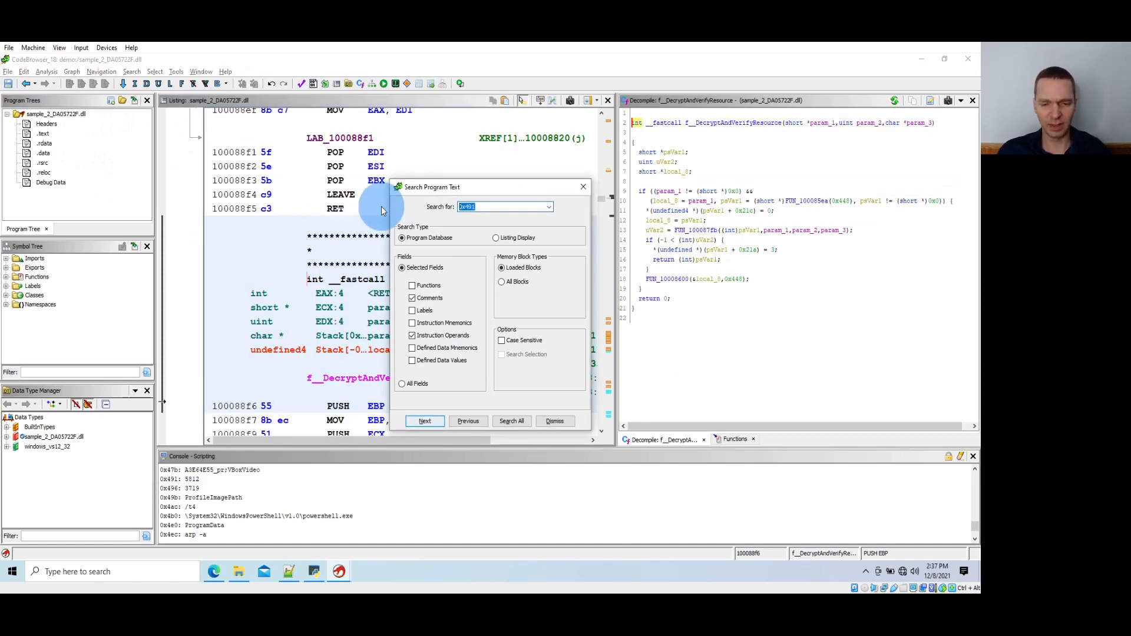
In the Notepad++ notes, add the line "sha1 magic constant starts with 0x" below the decryption steps, separated by a blank line
key(alt+Tab)
key(alt+Tab)
key(alt+Tab)
key(alt+shift+Tab)
key(alt+shift+Tab)
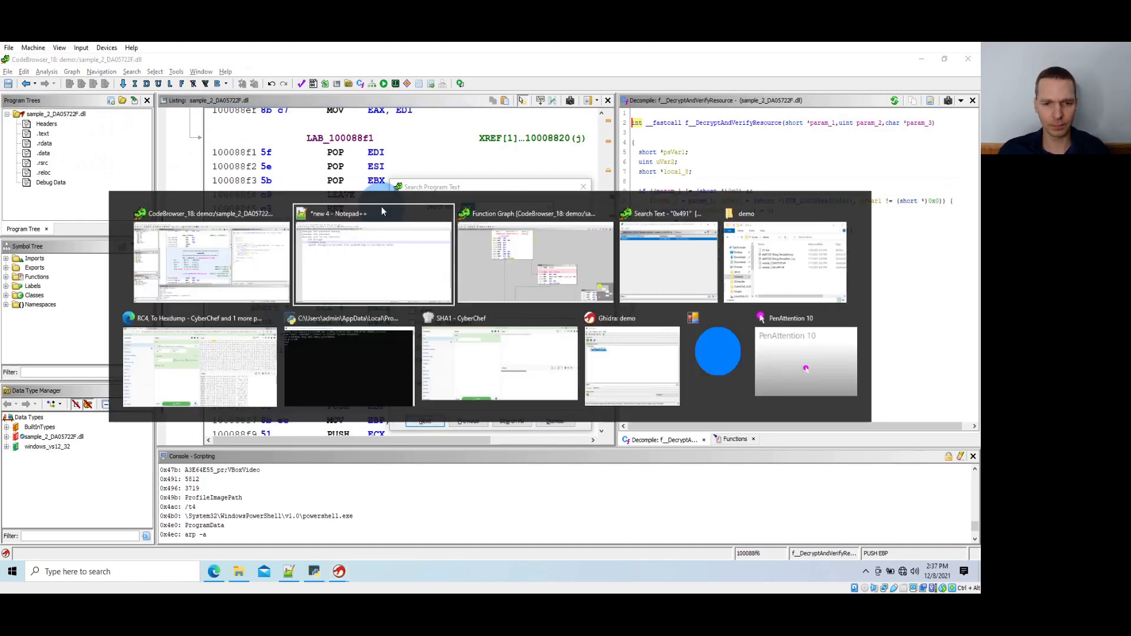
key(Down)
key(End)
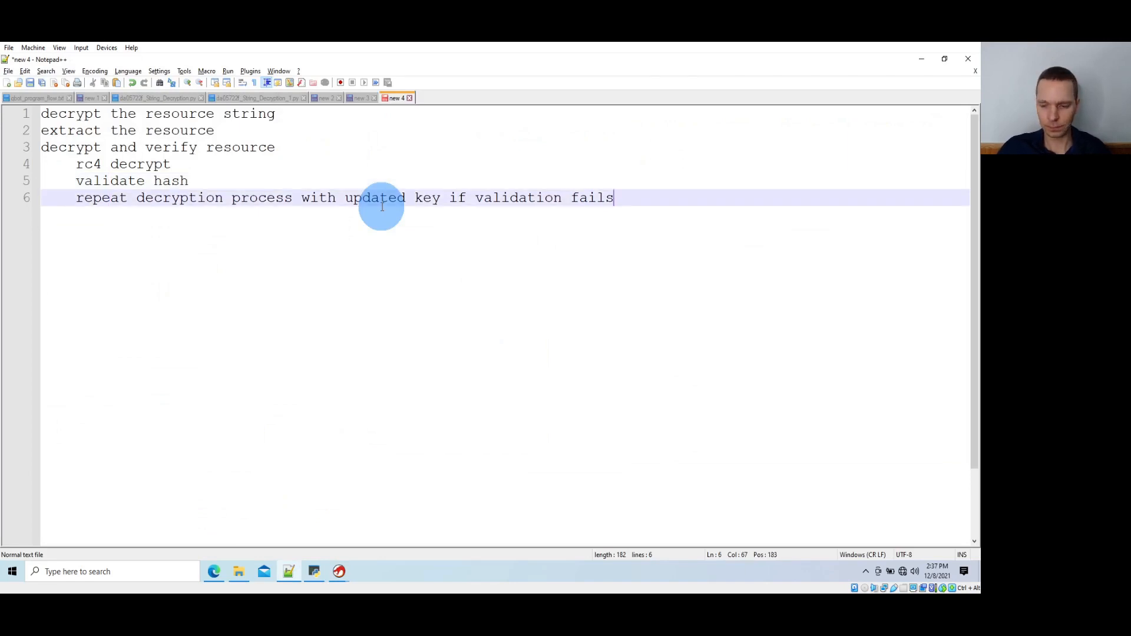
key(Return)
key(Return)
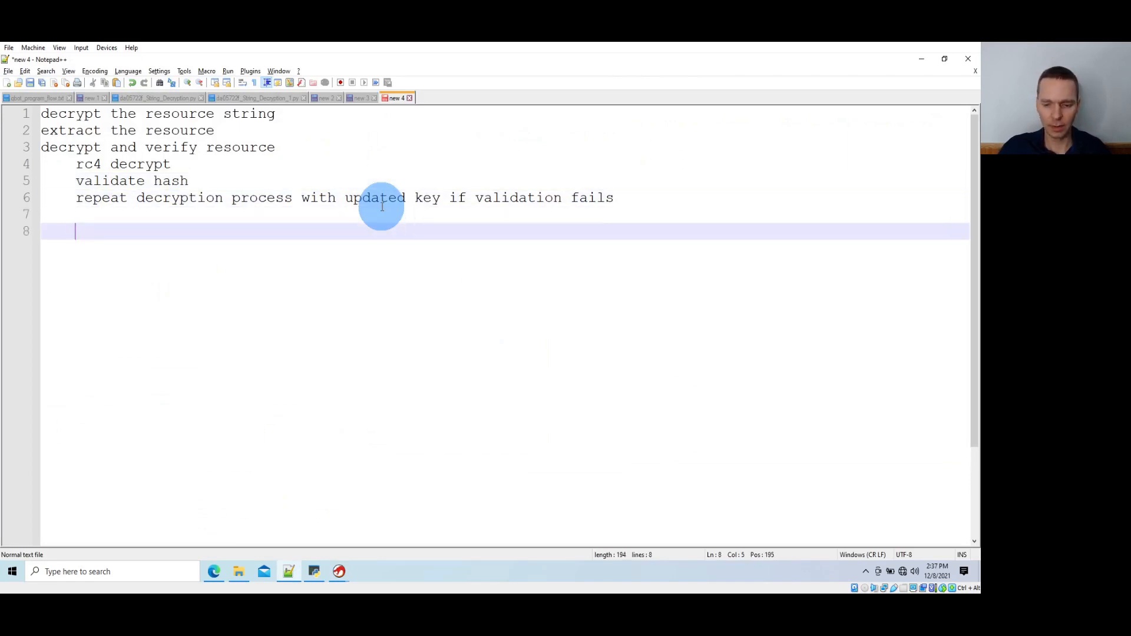
text(sha)
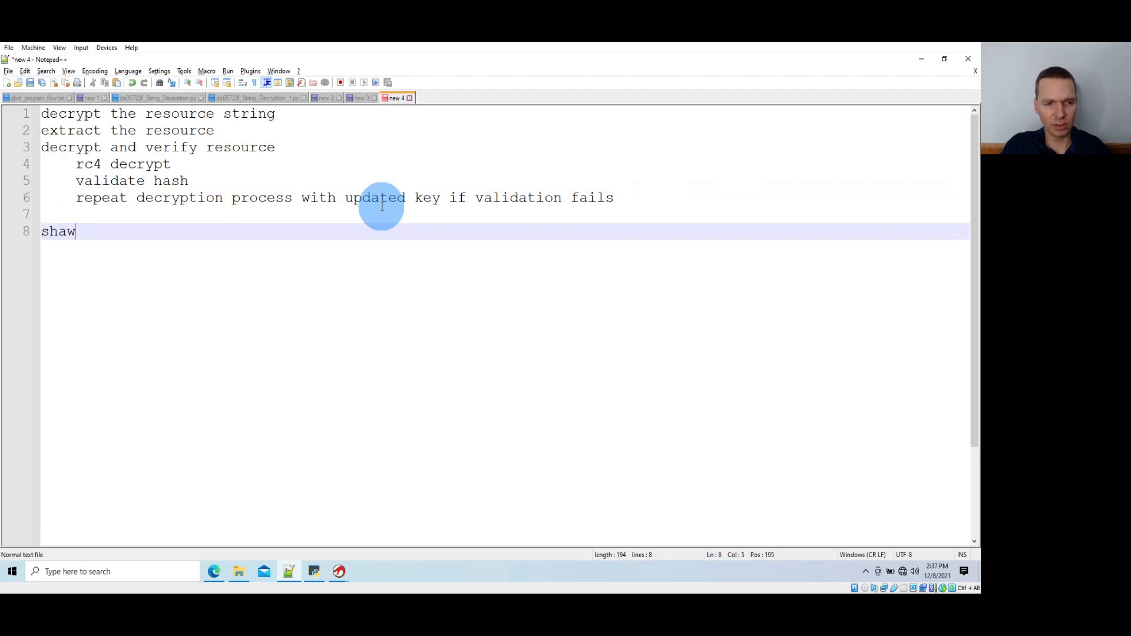
text(1 constant)
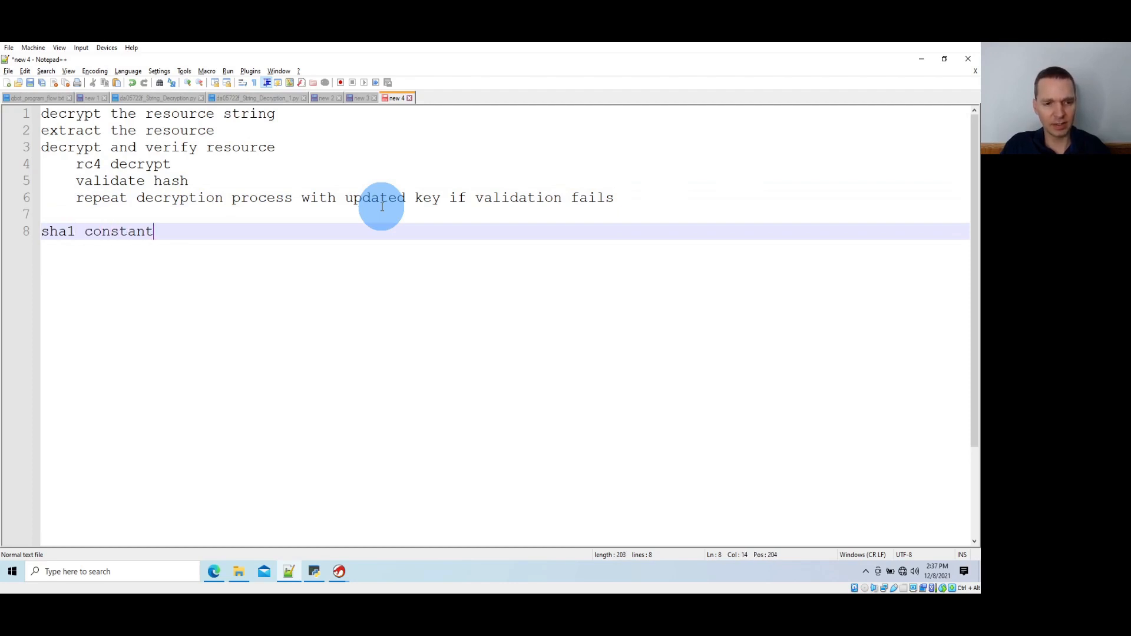
key(ctrl+BackSpace)
text(magi)
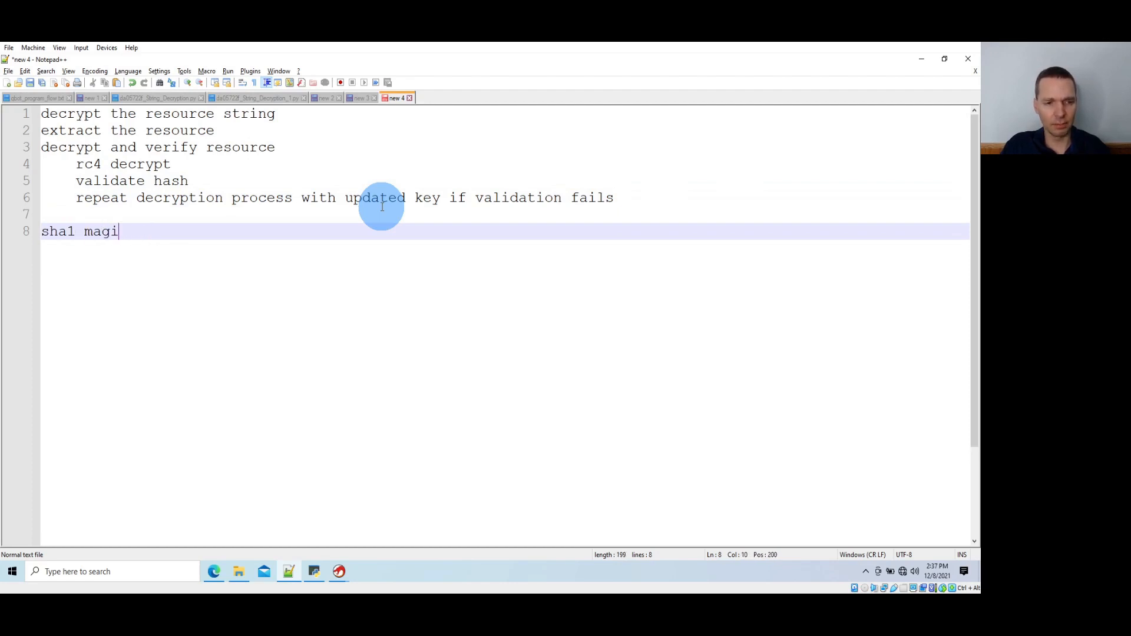
text(c constat s)
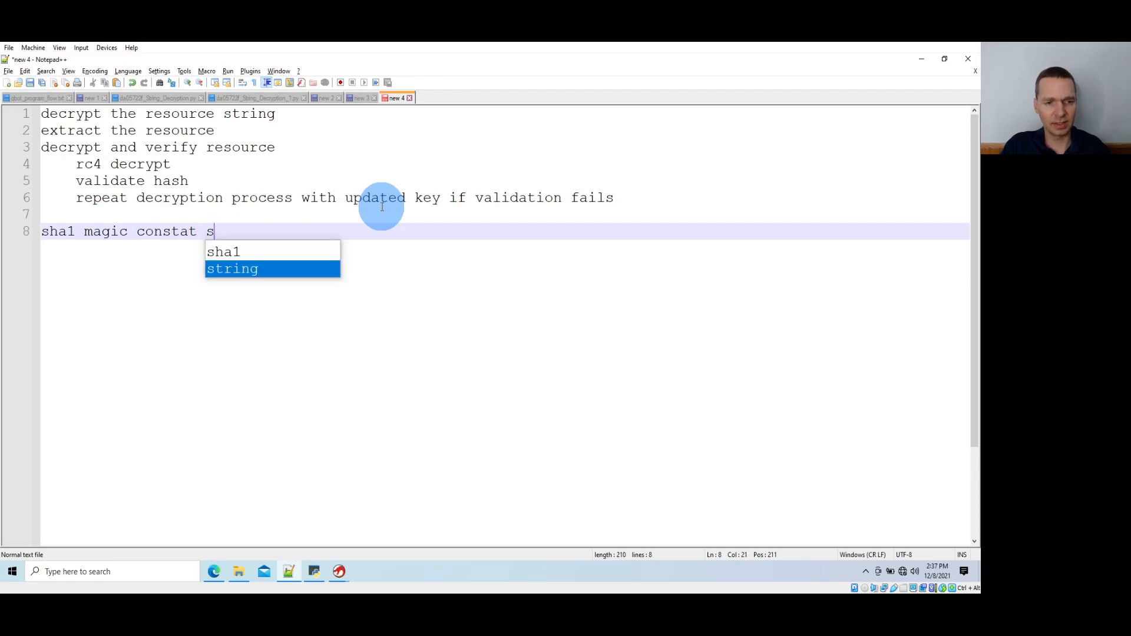
key(BackSpace)
key(BackSpace)
key(BackSpace)
text(nt starts with 0x)
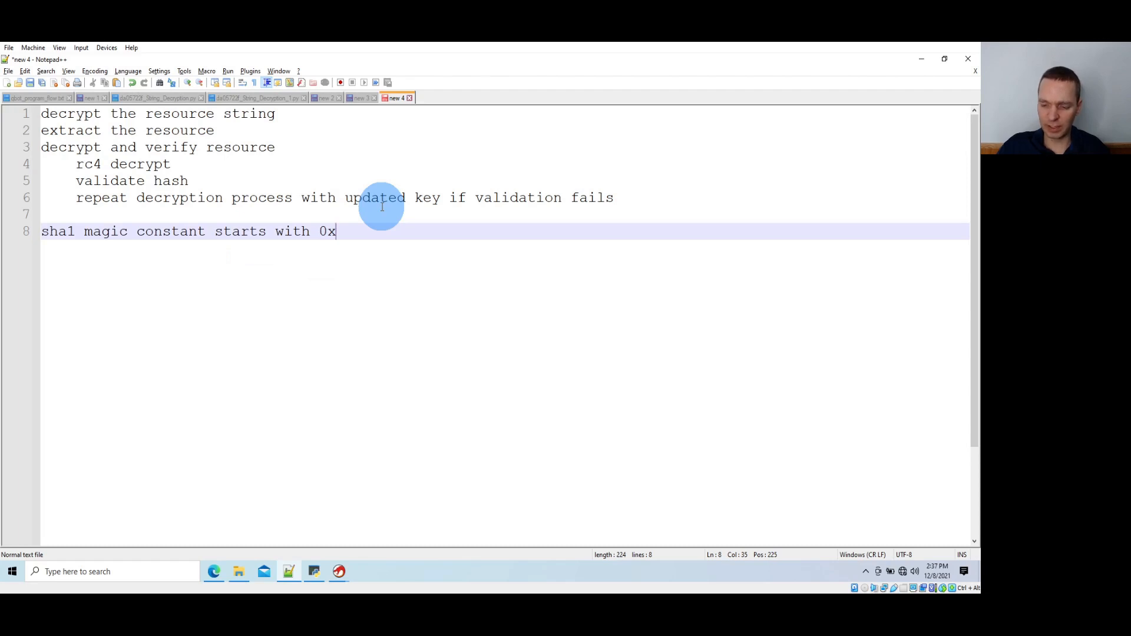
text(0)
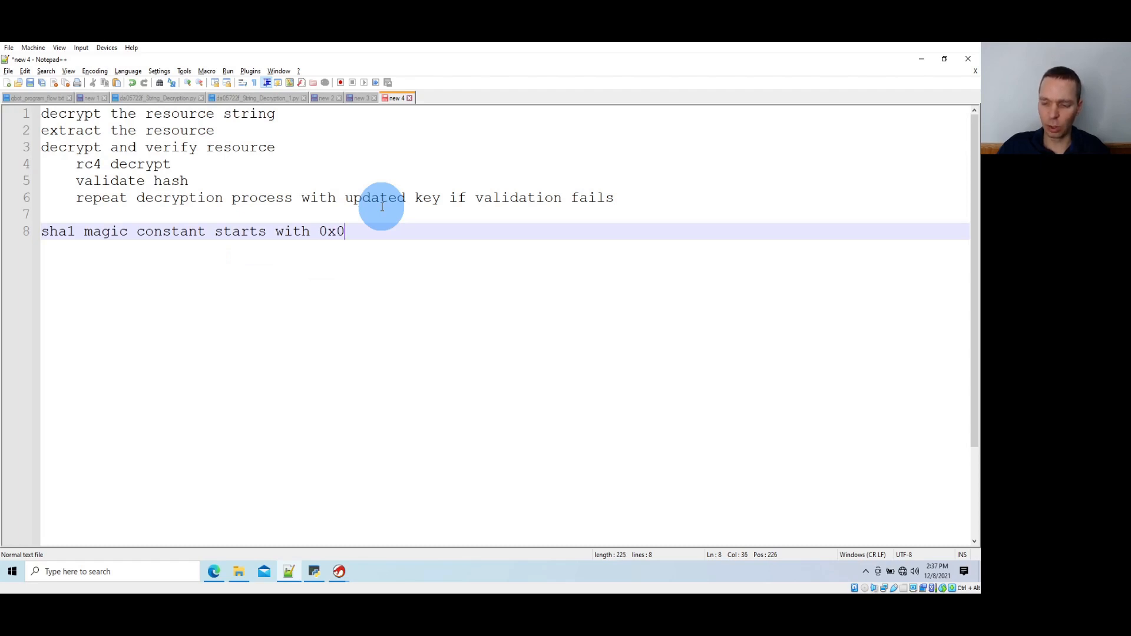
text(1234567)
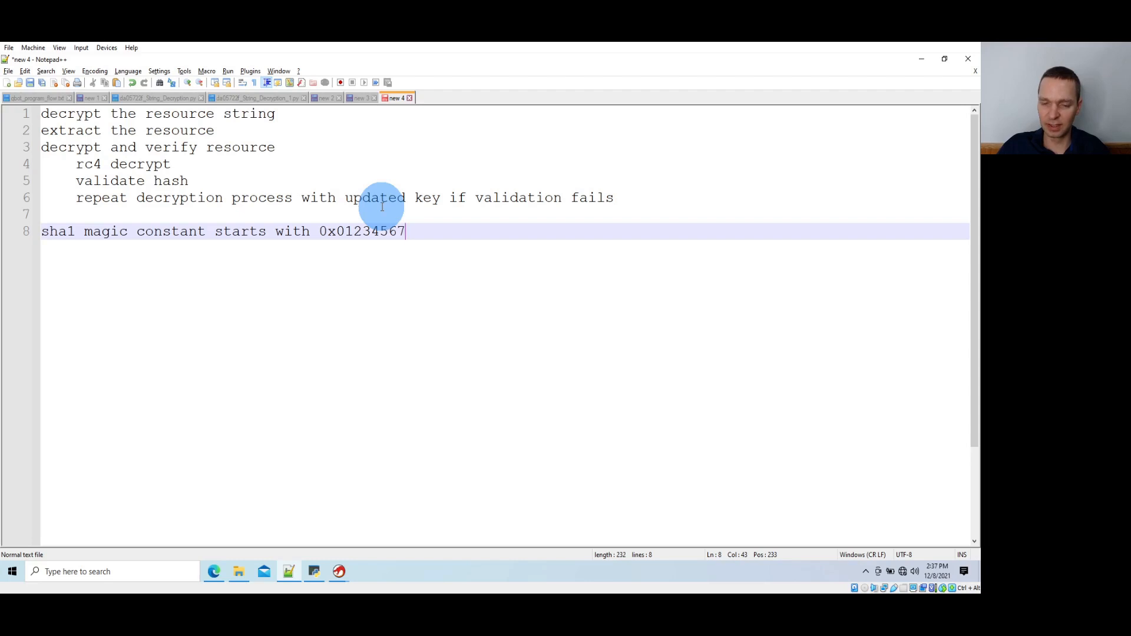
text(89)
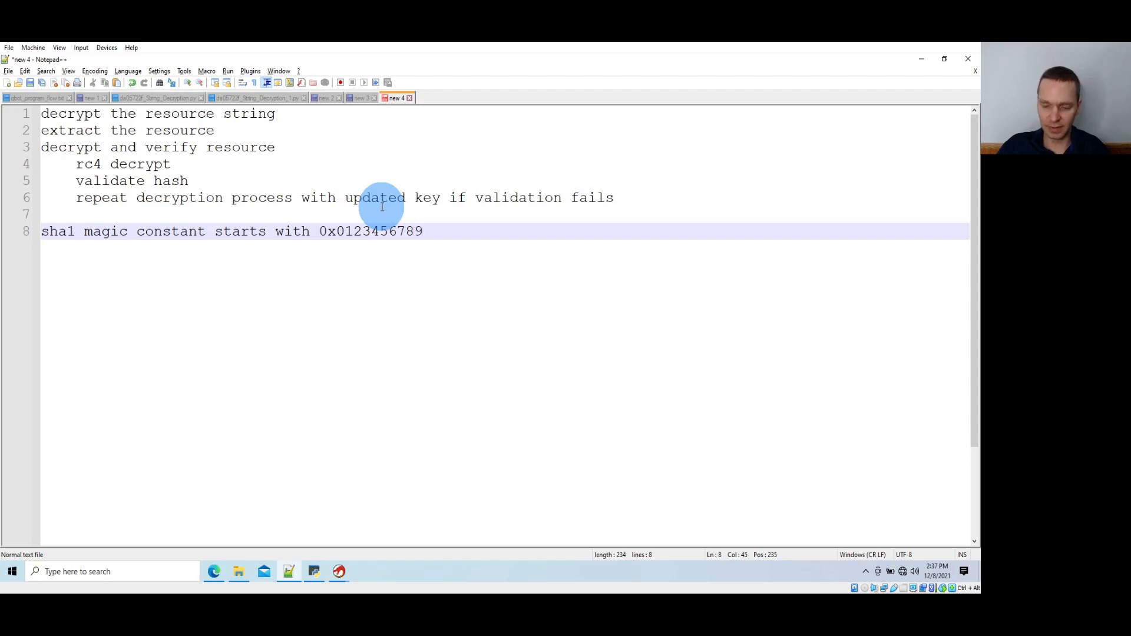
text(abcdef)
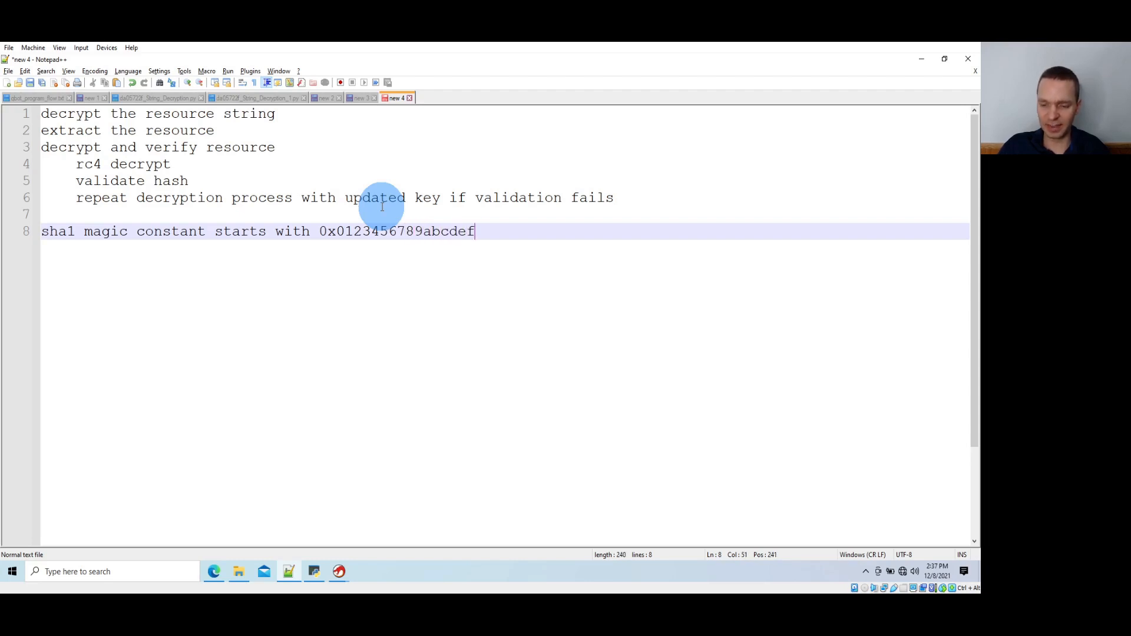
key(BackSpace)
key(BackSpace)
key(BackSpace)
key(BackSpace)
key(BackSpace)
key(BackSpace)
key(BackSpace)
key(BackSpace)
key(BackSpace)
key(BackSpace)
key(BackSpace)
key(BackSpace)
key(BackSpace)
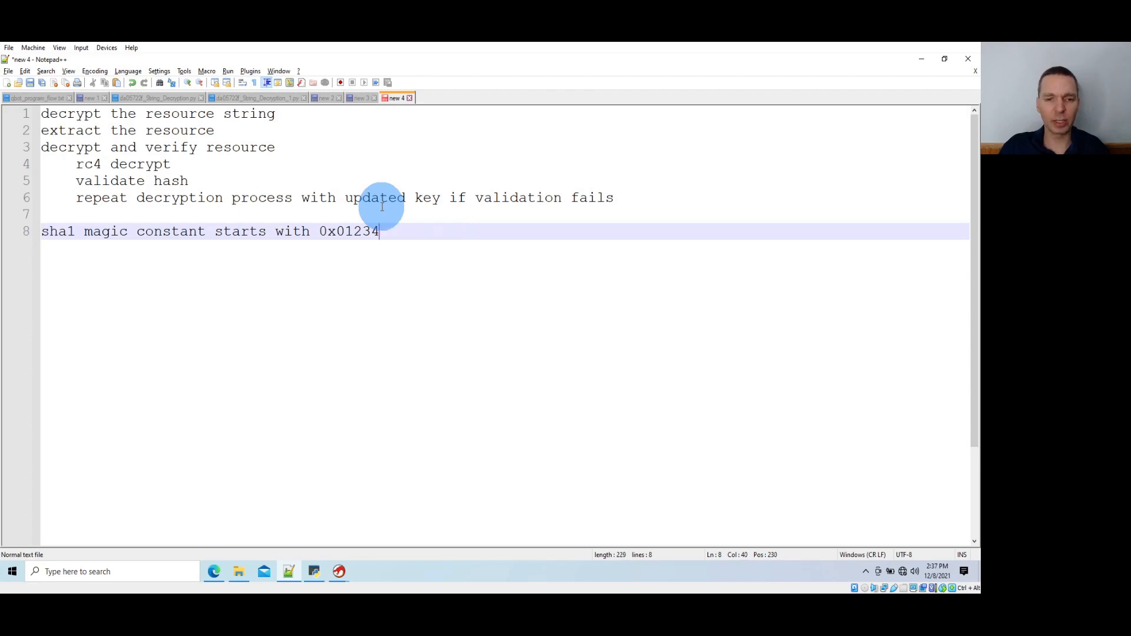
key(BackSpace)
key(BackSpace)
key(BackSpace)
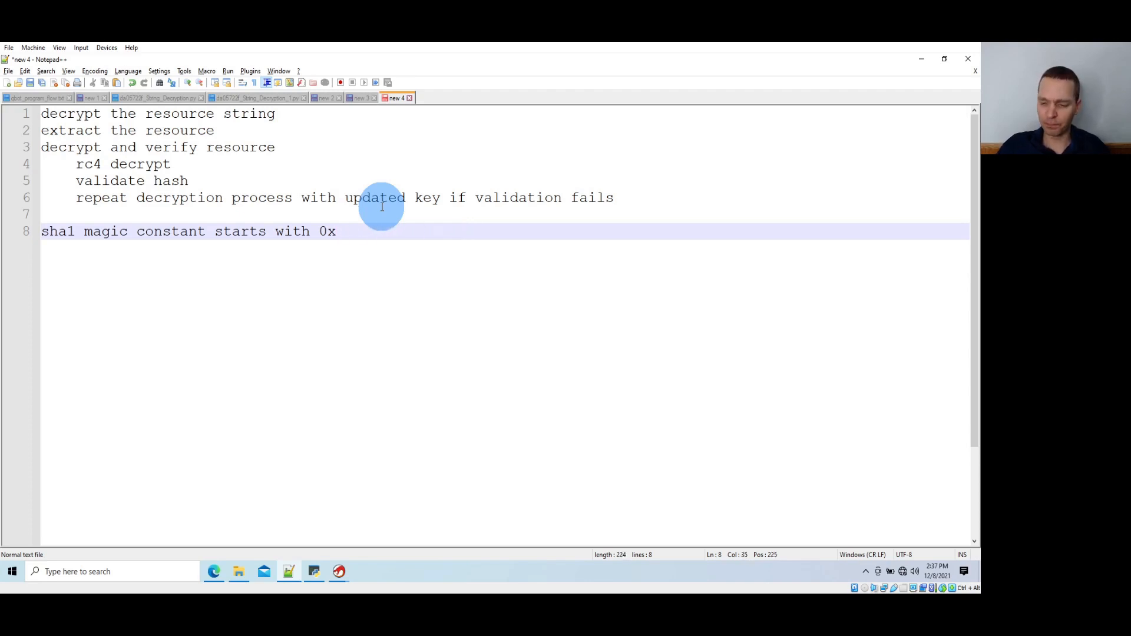
text(56)
key(BackSpace)
key(BackSpace)
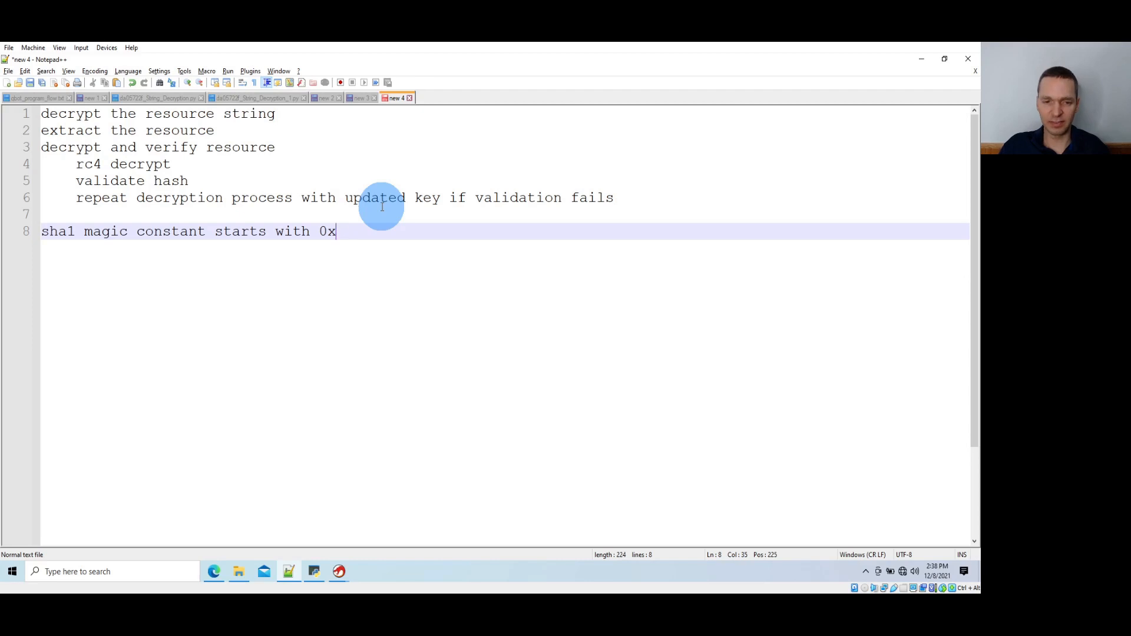
Complete the SHA-1 magic constant in the note as 0x67452301
text(6745)
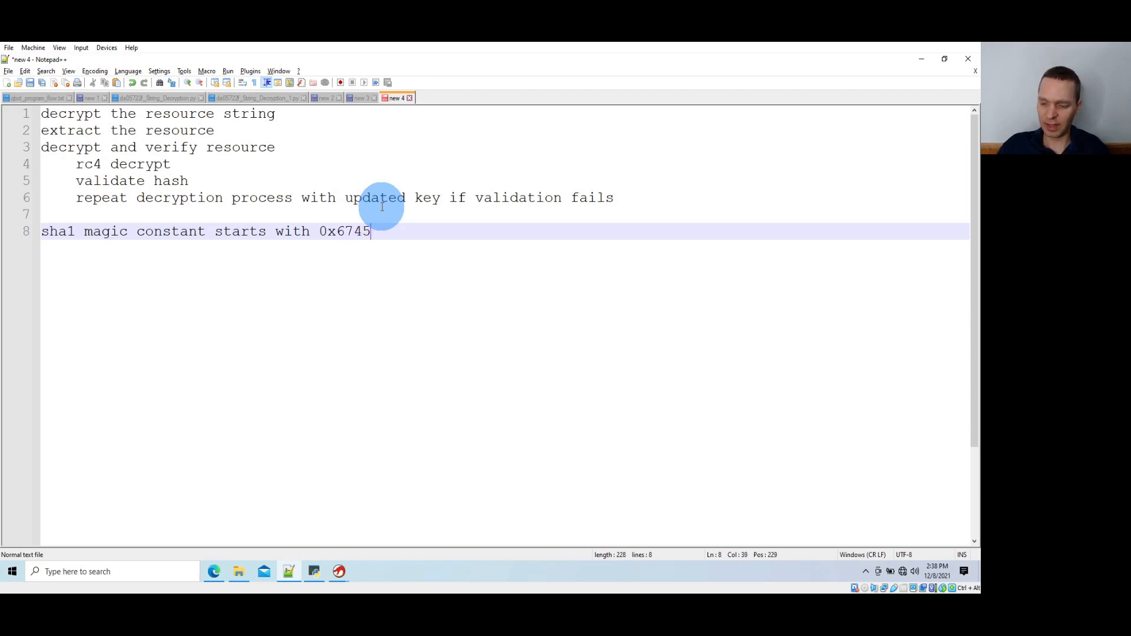
text(2301)
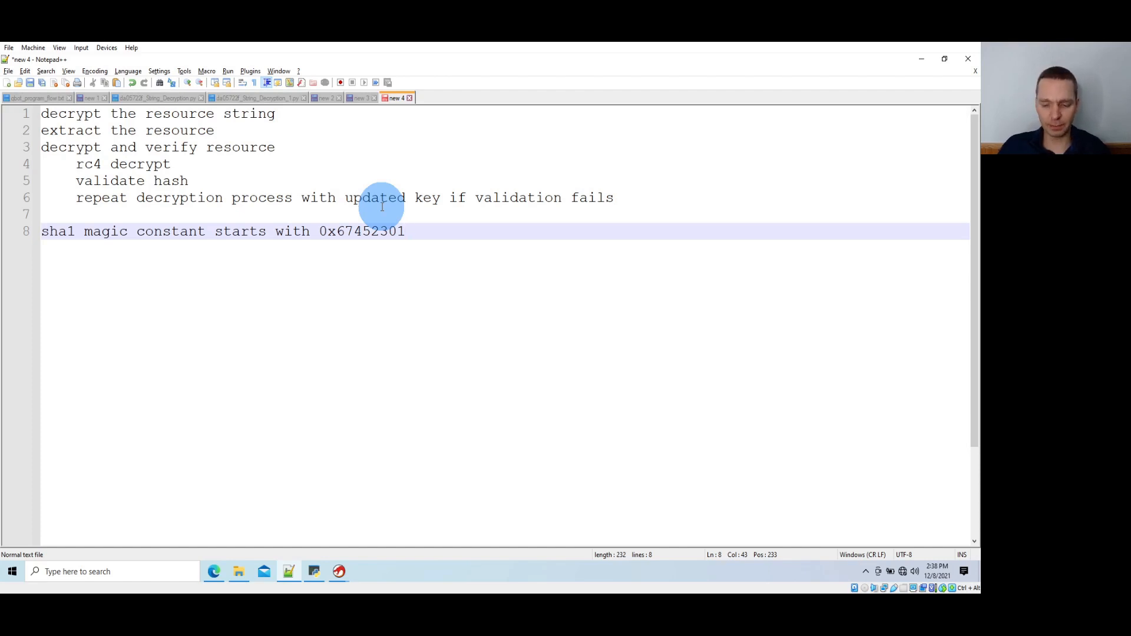
key(Return)
text(0123456789)
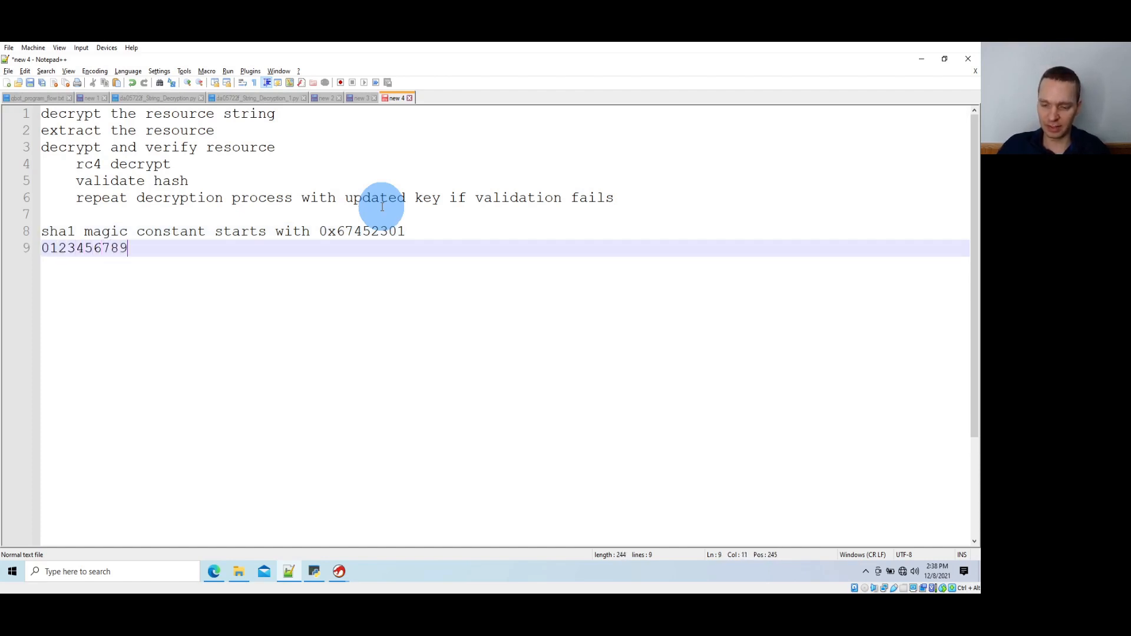
text(abcd)
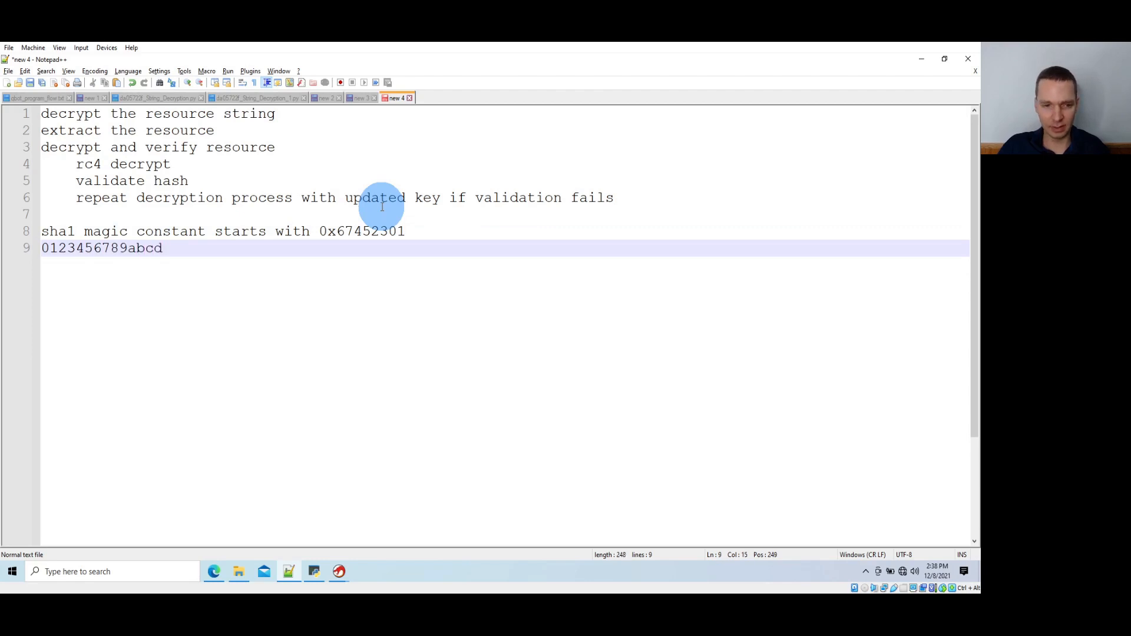
text(ef)
Split the hexadecimal digit line with a space into 01234567 and 89abcdef, and highlight the first group
key(Up)
key(ctrl+Right)
key(ctrl+Right)
key(ctrl+Right)
key(Right)
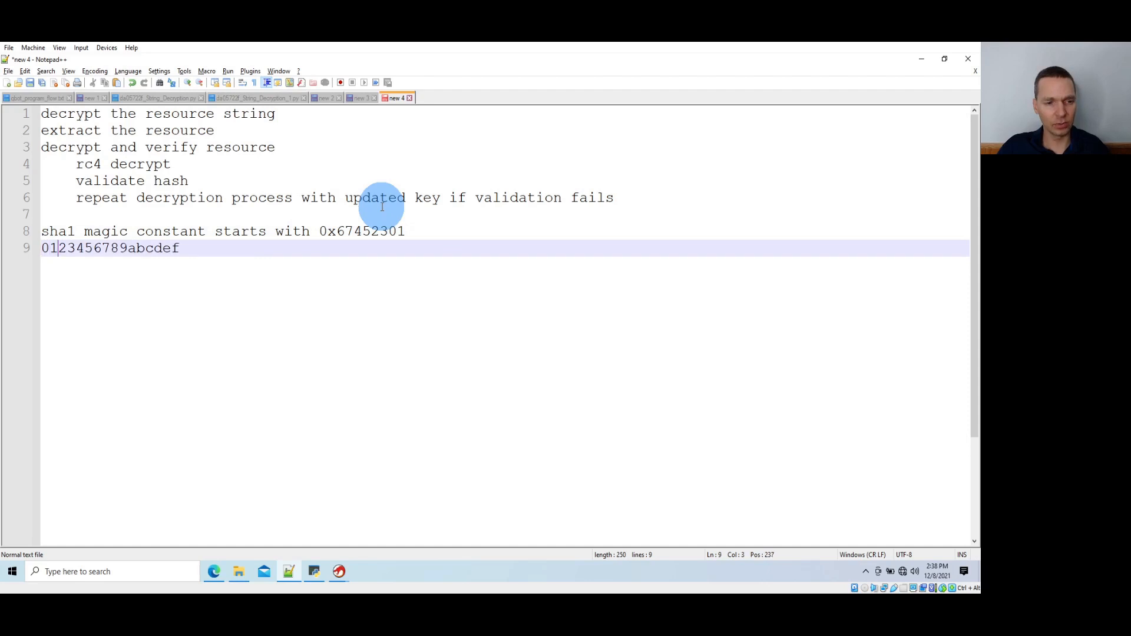
key(Right)
key(Right)
key(Right)
key(Right)
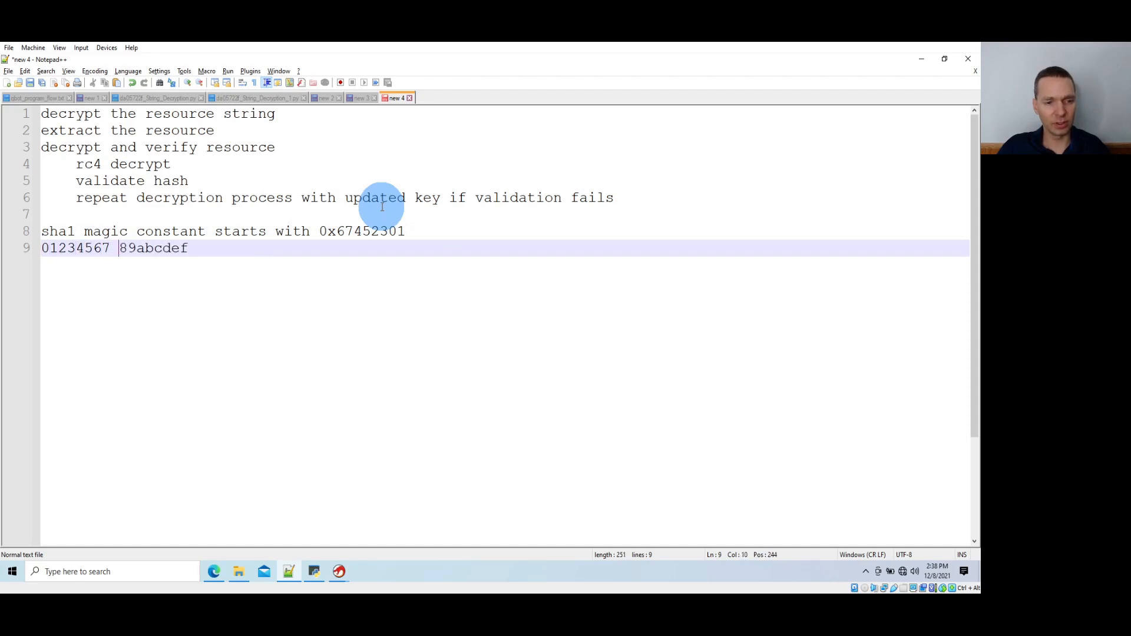
key(Right)
key(Right)
key(Right)
key(Right)
key(Right)
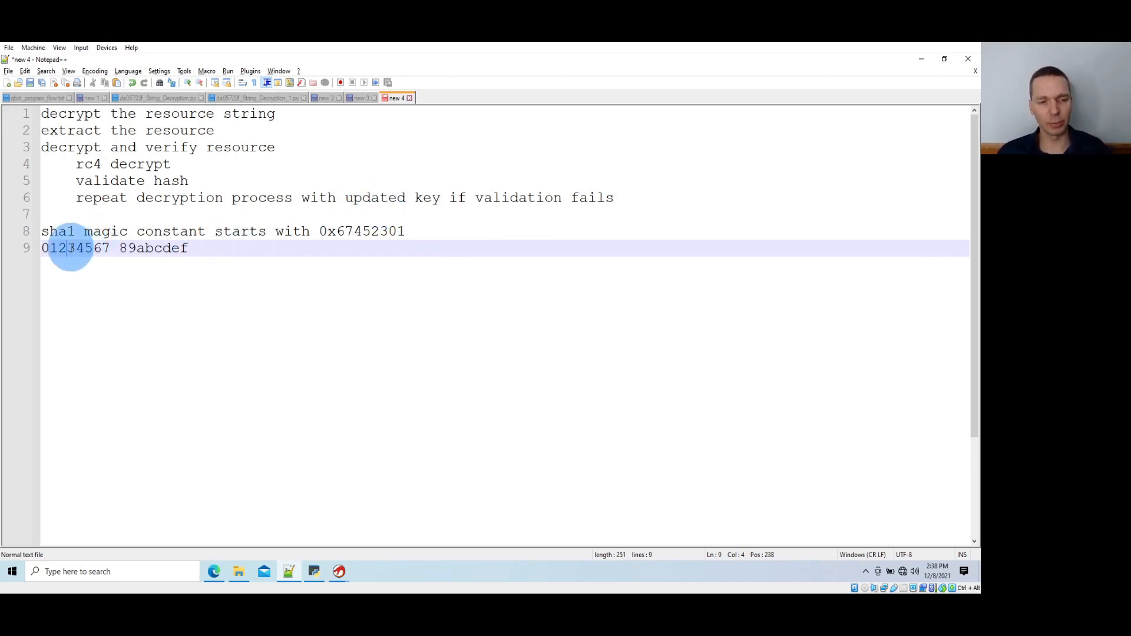
double_click(69, 248)
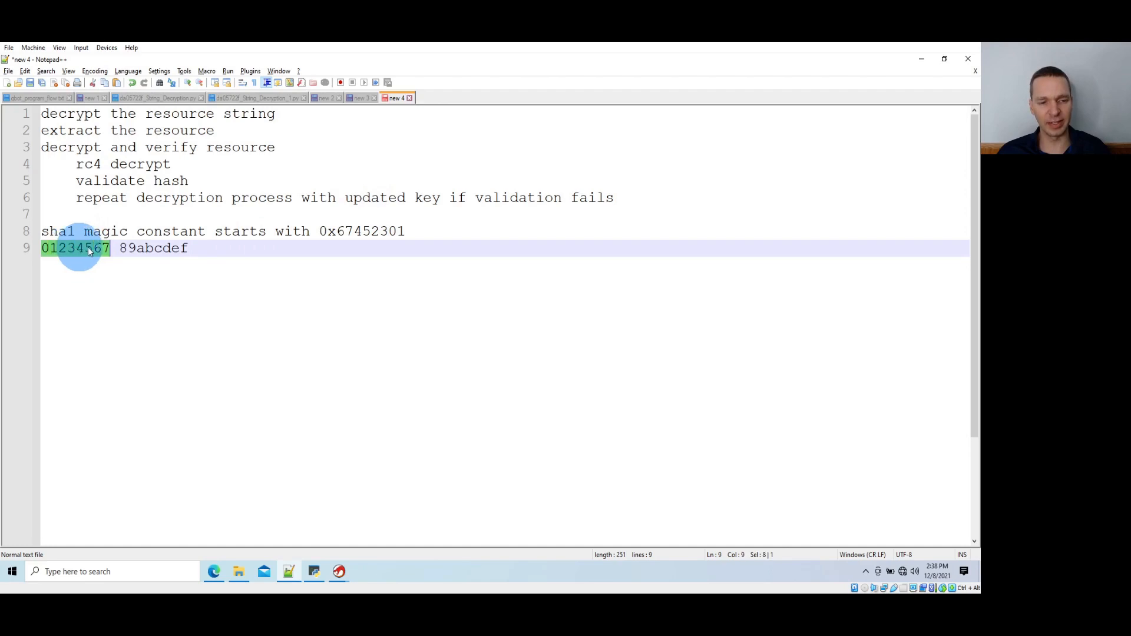
Copy 0x67452301 from the notes, search the whole program text in Ghidra for it, and go to the matching instruction
double_click(381, 231)
key(ctrl+c)
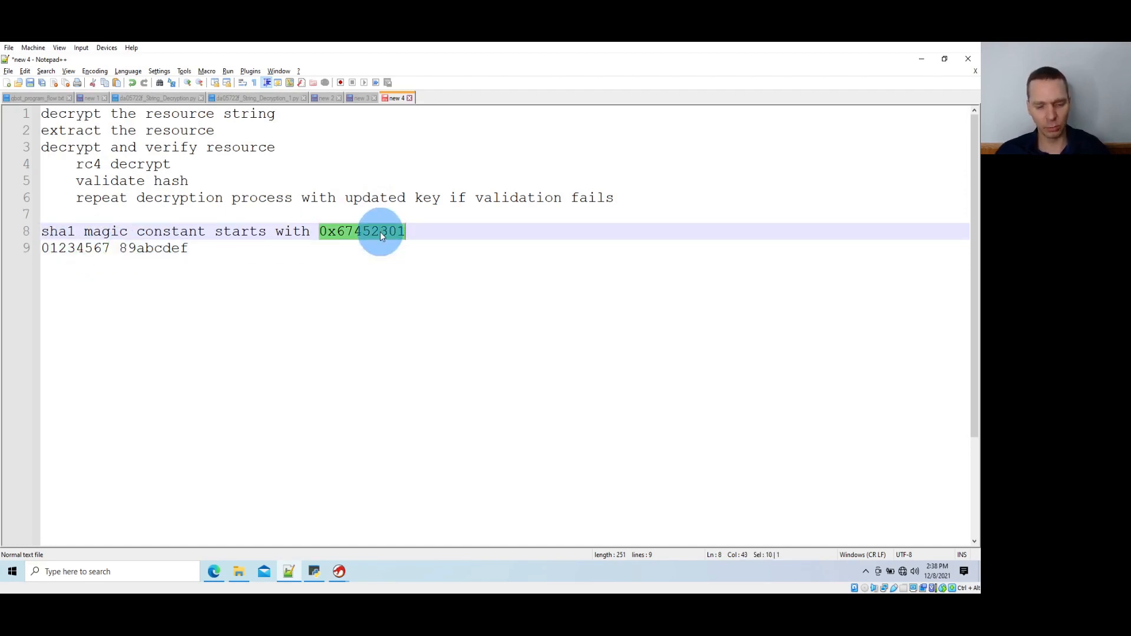
key(alt+Tab)
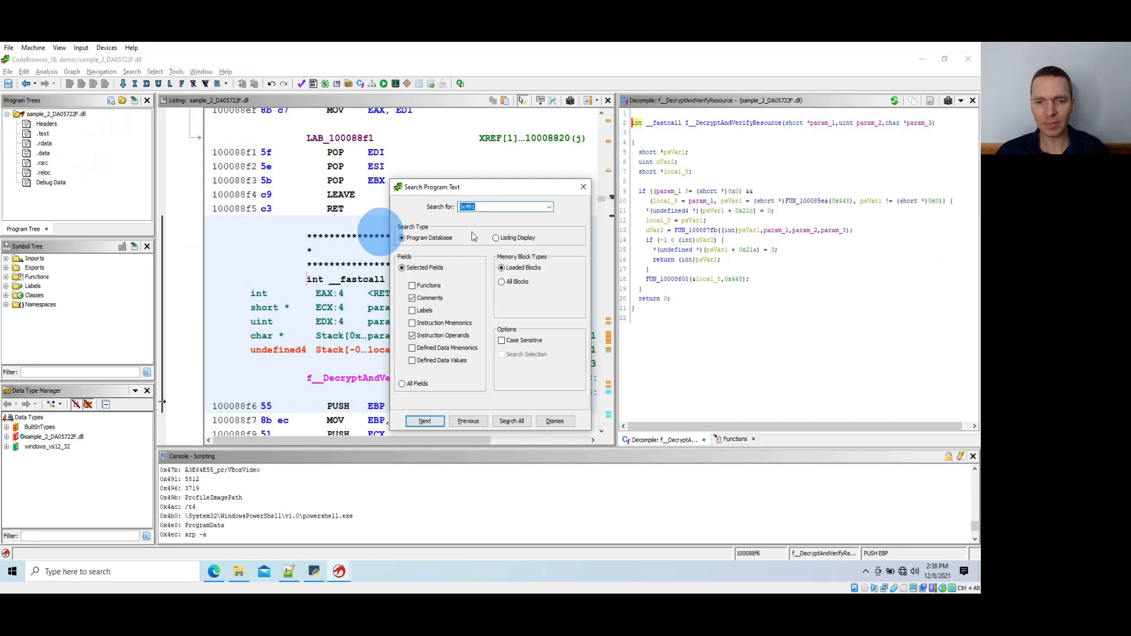
key(ctrl+v)
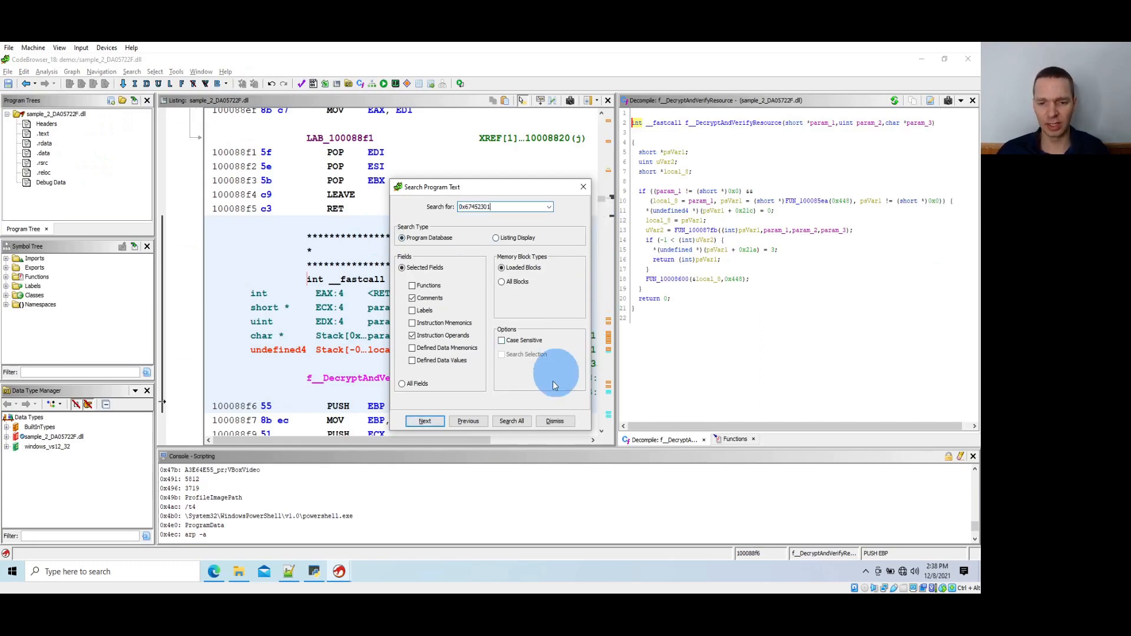
click(512, 421)
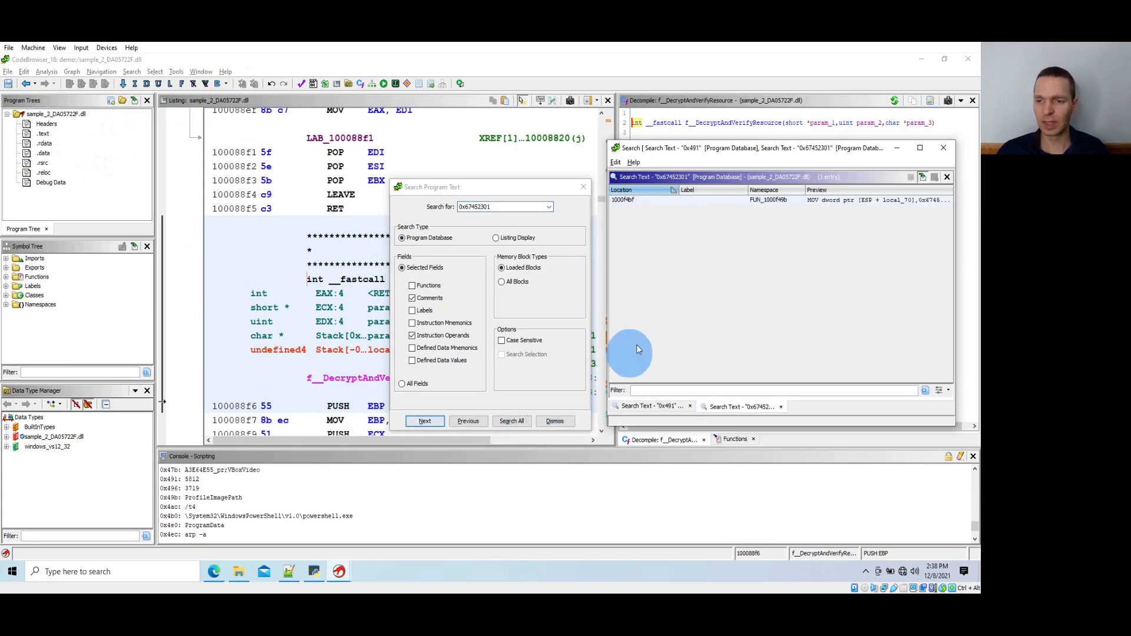
click(765, 201)
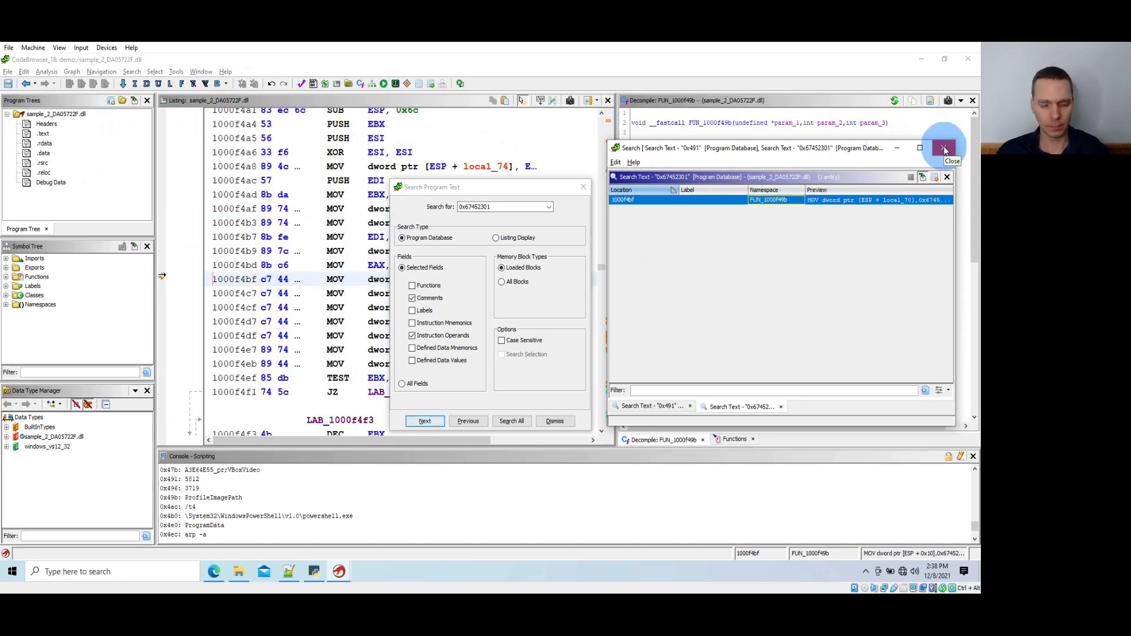
click(944, 150)
Switch to the function graph of FUN_1000f49b and examine the constants moved into local variables in its entry block
key(alt+Tab)
key(alt+Tab)
key(alt+Tab)
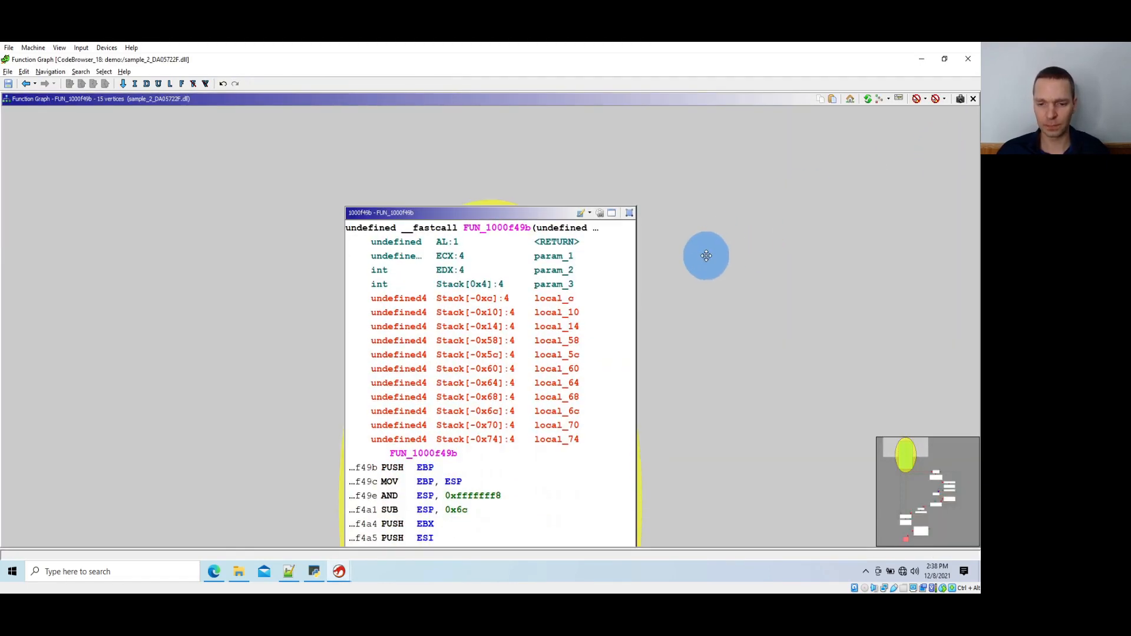
scroll(706, 256, down, 10)
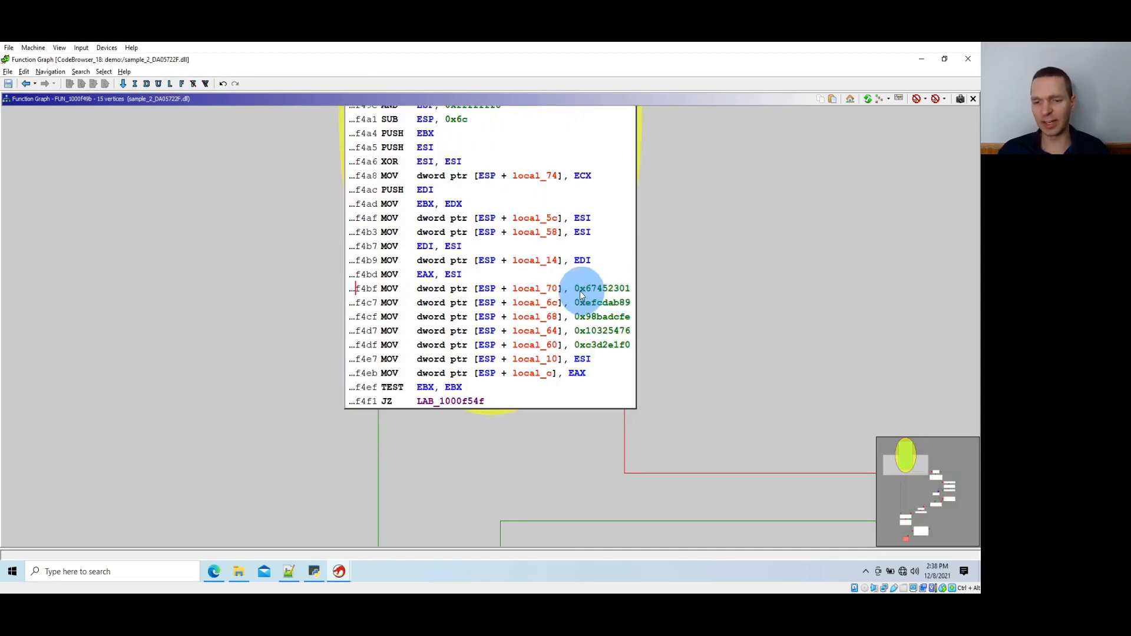
click(546, 302)
key(Down)
key(Down)
key(Down)
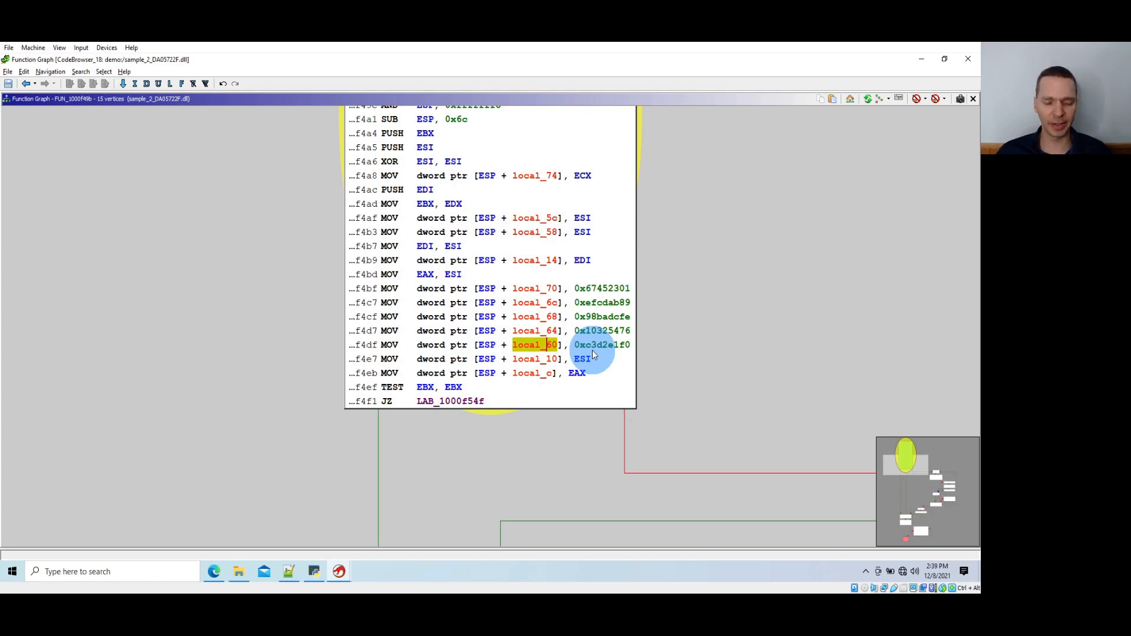
scroll(616, 289, down, 3)
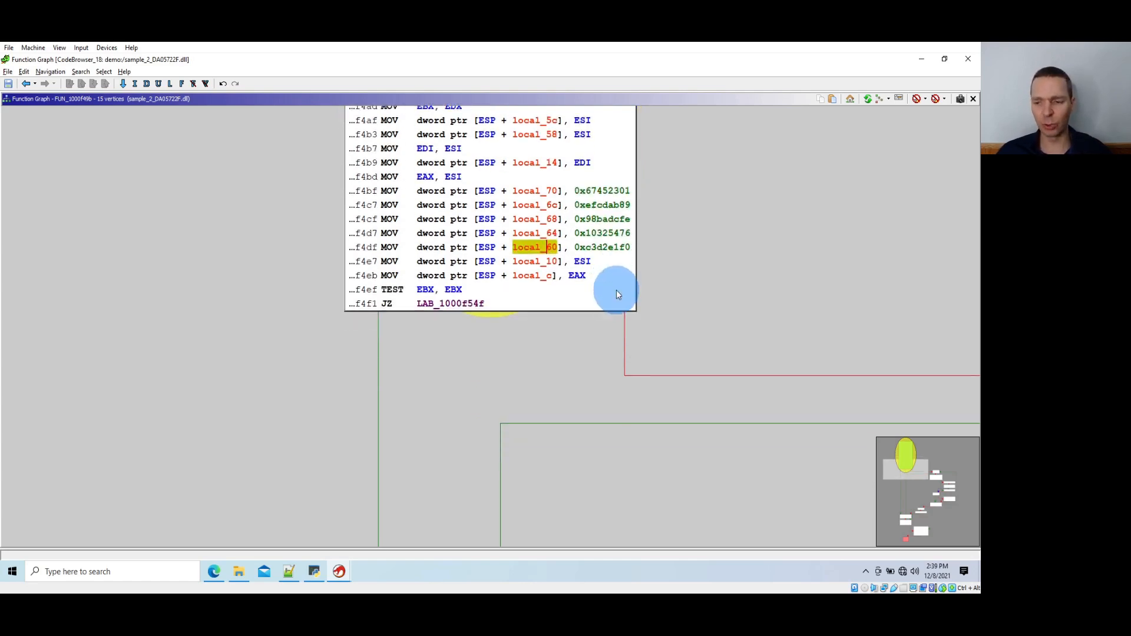
Rename the function FUN_1000f49b to f__CryptoSha1 in the function graph
scroll(617, 290, up, 10)
scroll(521, 227, up, 3)
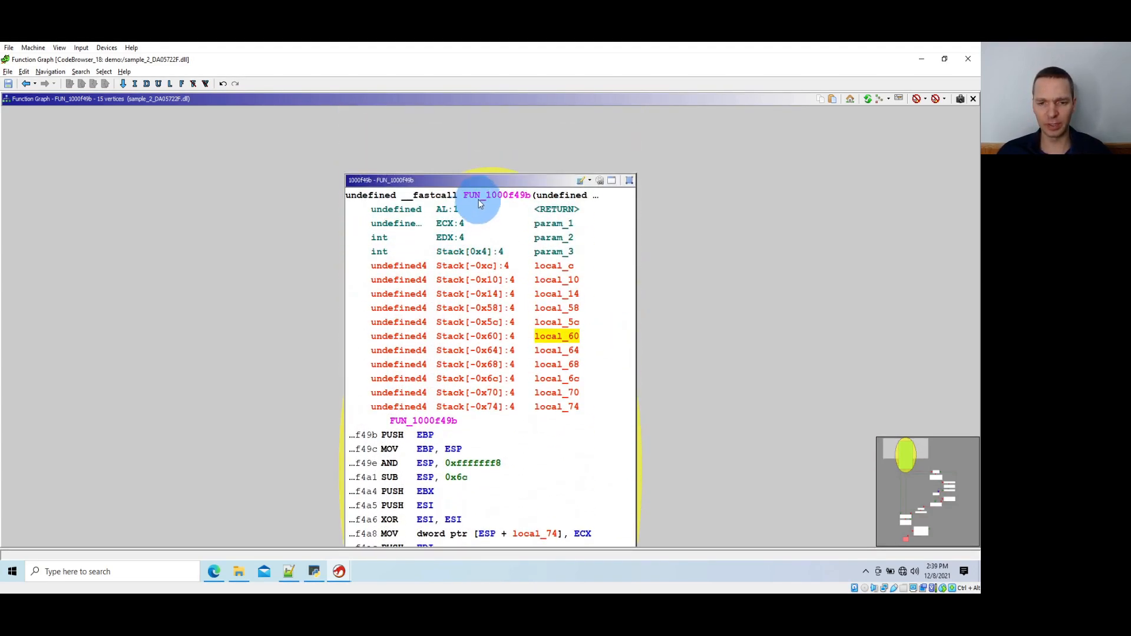
click(492, 202)
text(lf)
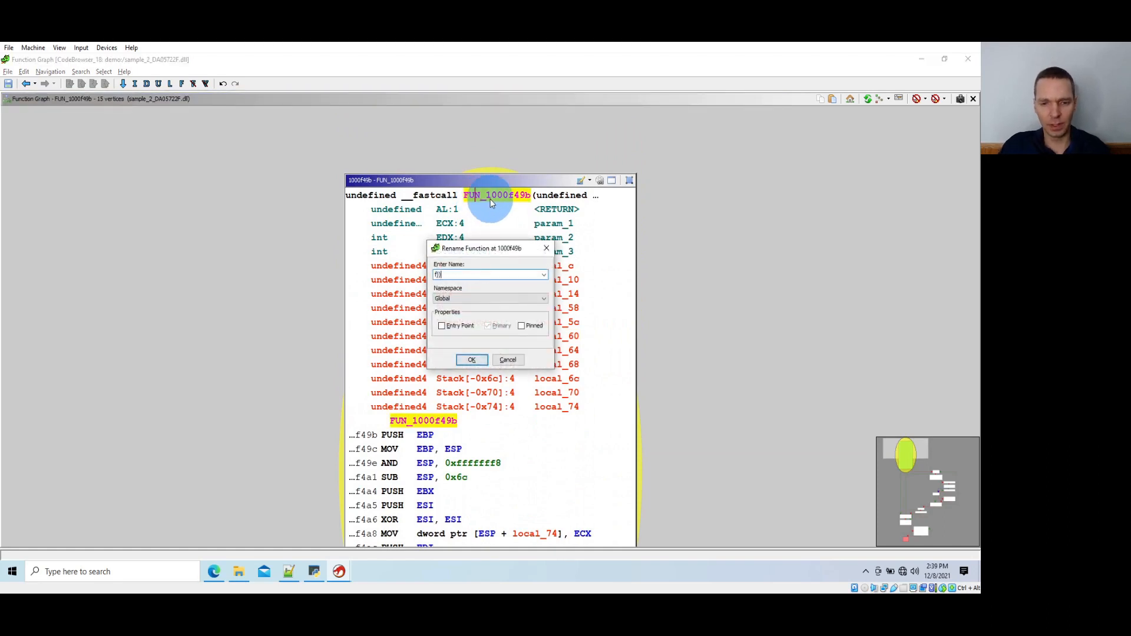
text(__CryptoSha1)
key(Return)
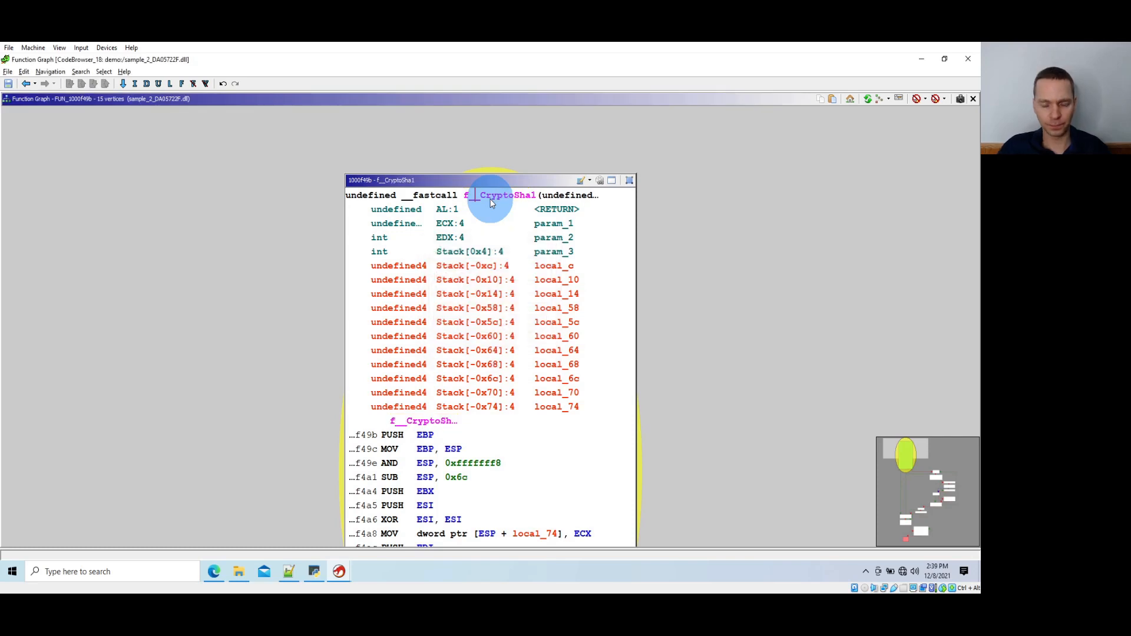
Switch to the Notepad++ notes and start a new line below the hexadecimal digits, separated by a blank line
key(alt+Tab)
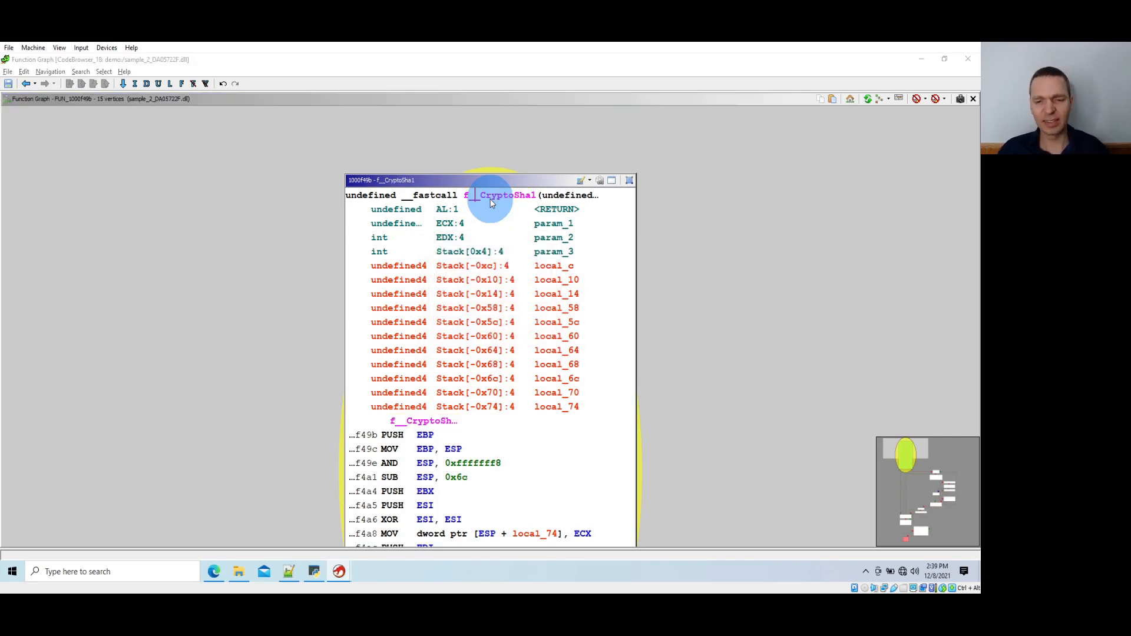
key(alt+Tab)
key(alt+Tab)
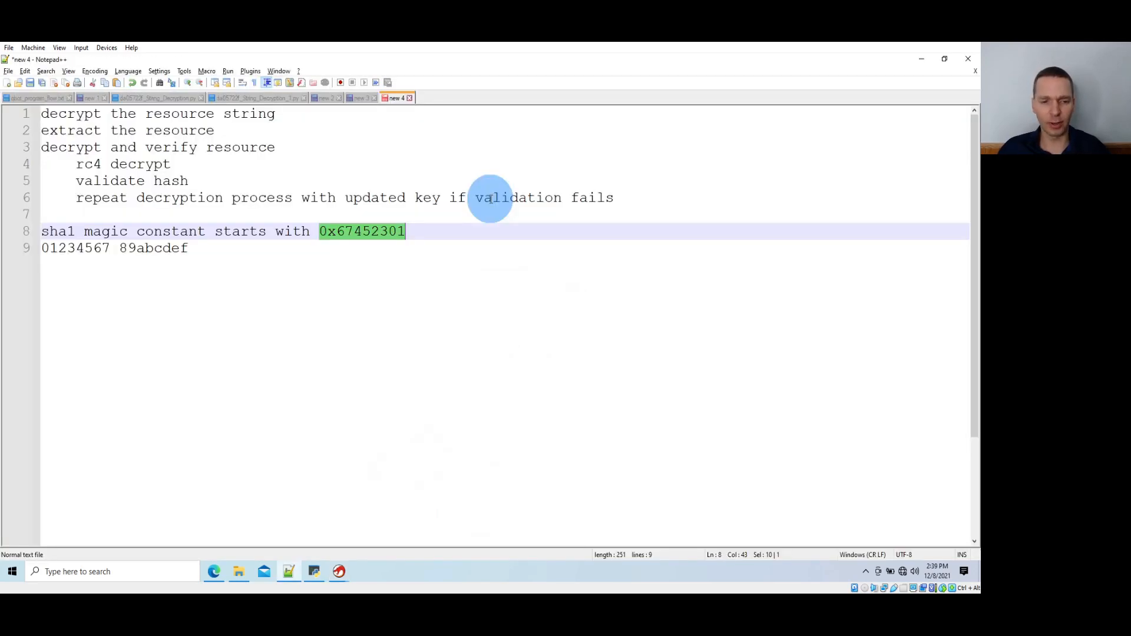
key(Down)
key(Return)
key(Return)
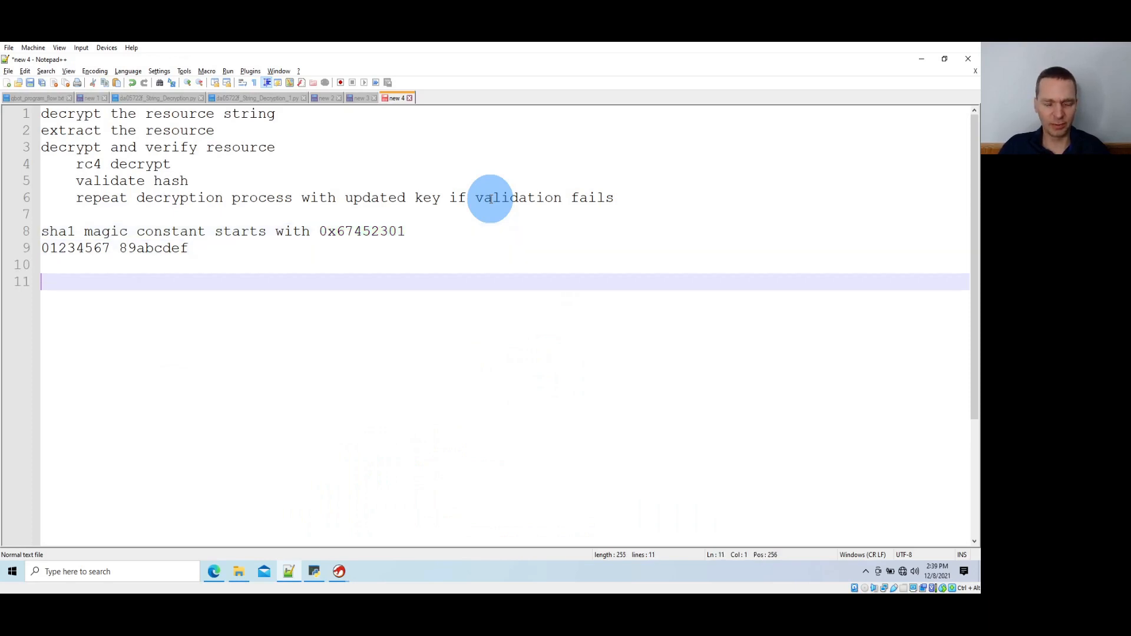
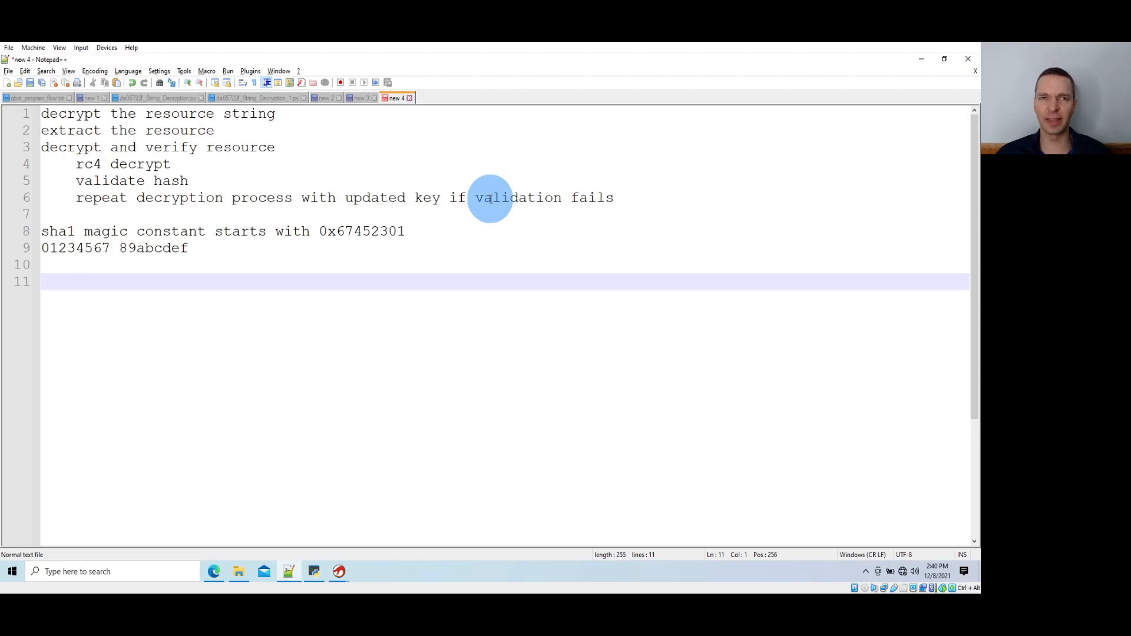
Switch back to Ghidra's CodeBrowser and search the whole program text for 0x101
key(alt+Tab)
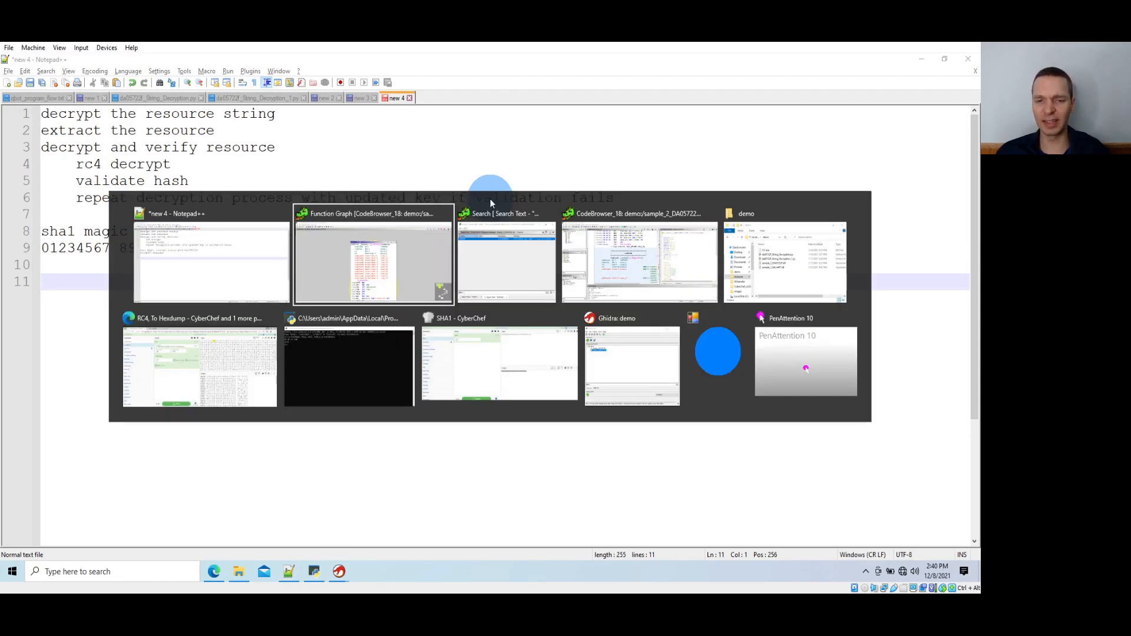
key(alt+Tab)
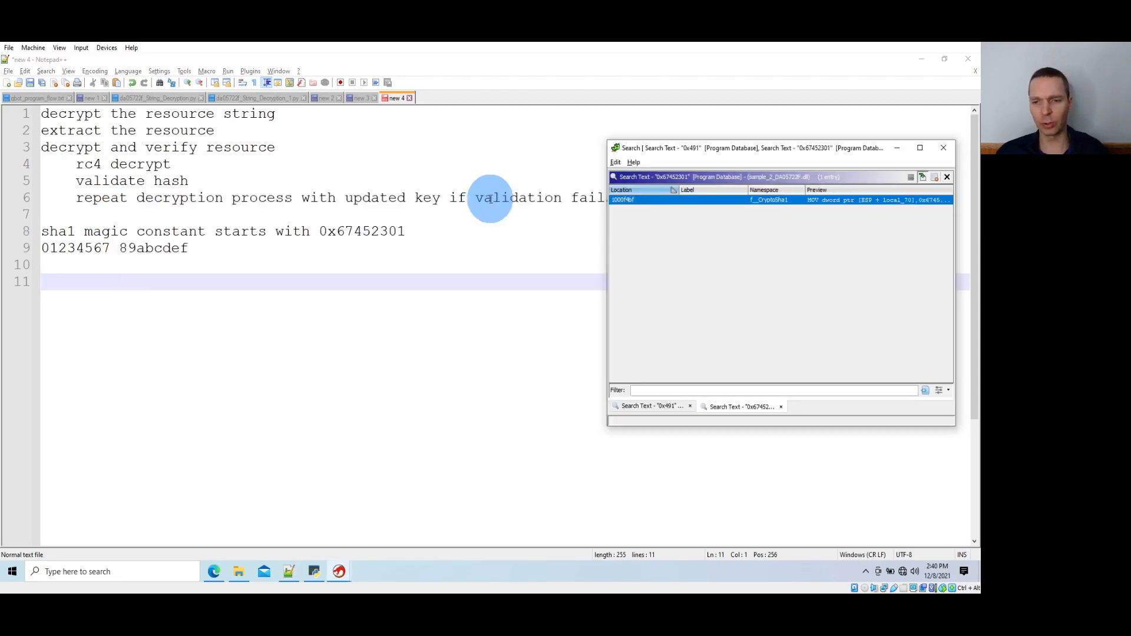
key(alt+Tab)
key(Tab)
key(Tab)
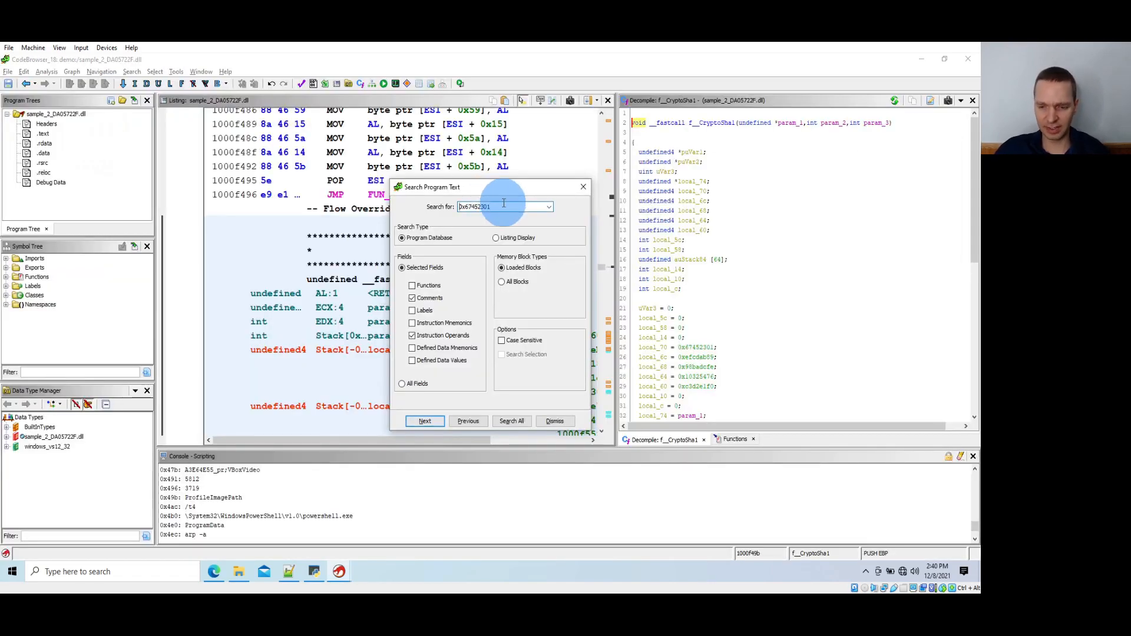
key(BackSpace)
key(BackSpace)
key(BackSpace)
key(BackSpace)
key(BackSpace)
key(BackSpace)
key(BackSpace)
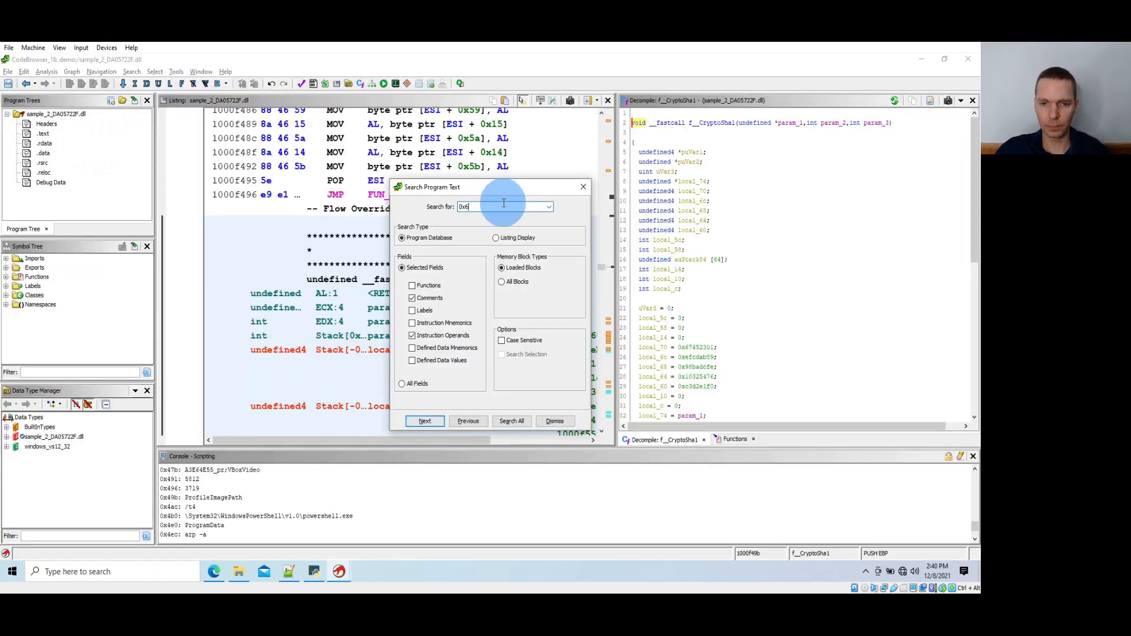
key(BackSpace)
text(101)
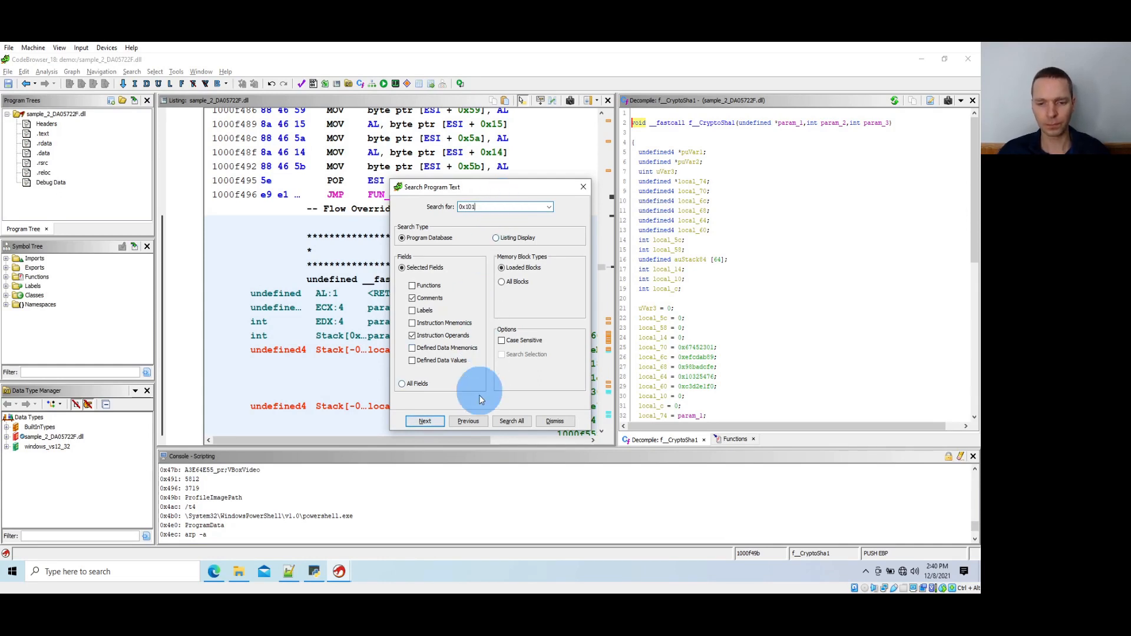
click(509, 420)
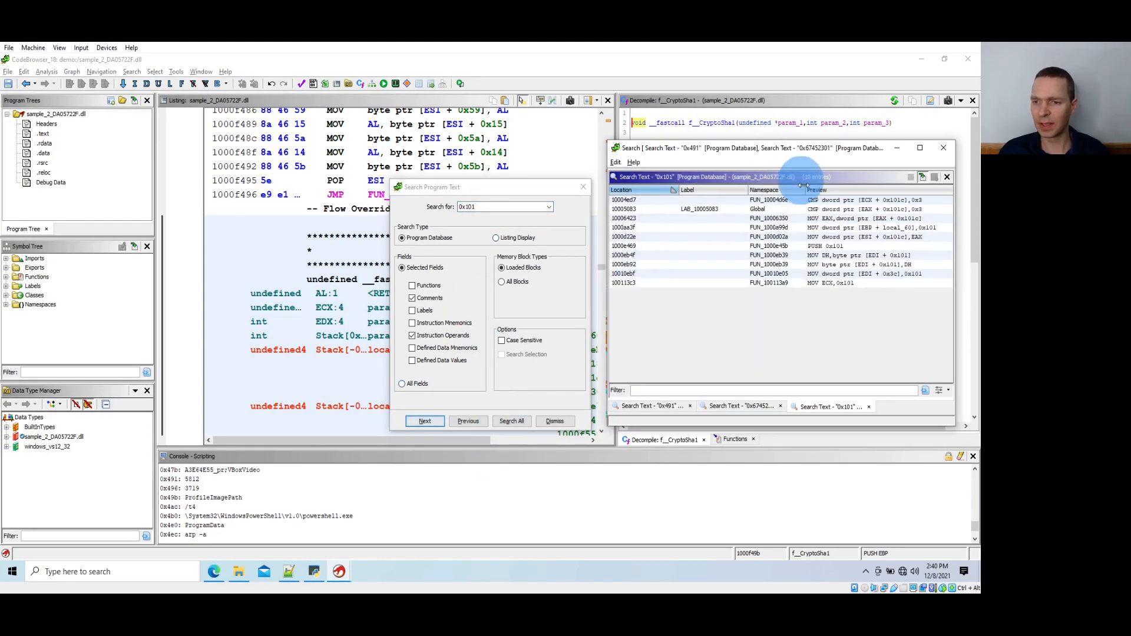
Sort the 0x101 matches by preview, go to the MOV byte ptr [EDI + 0x101],DH instruction, and switch to its function graph
click(861, 190)
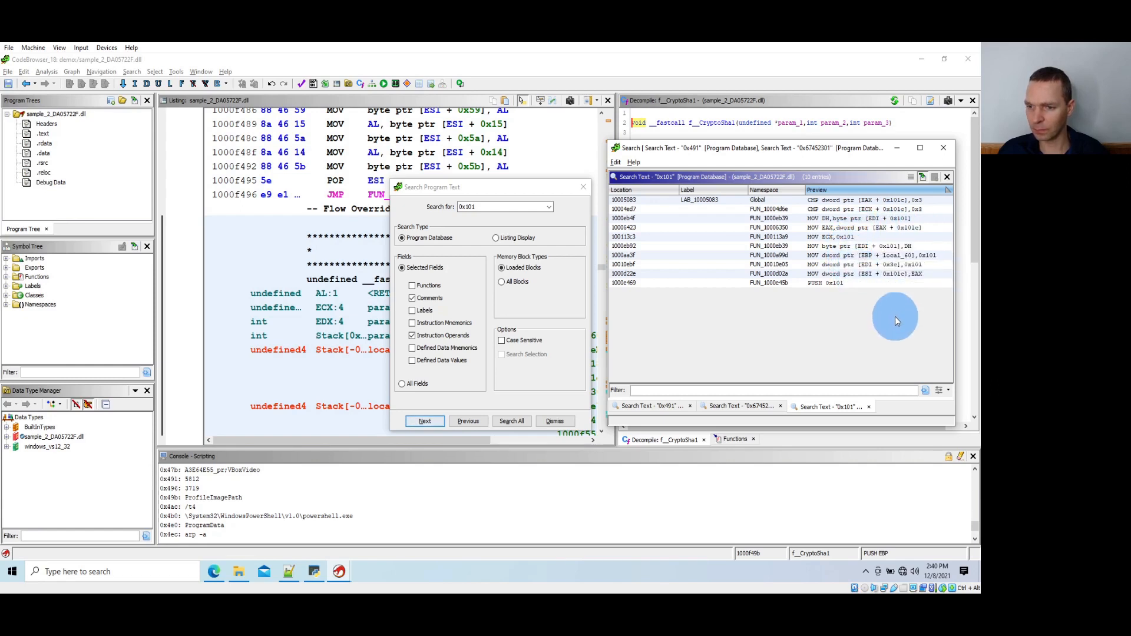
click(890, 248)
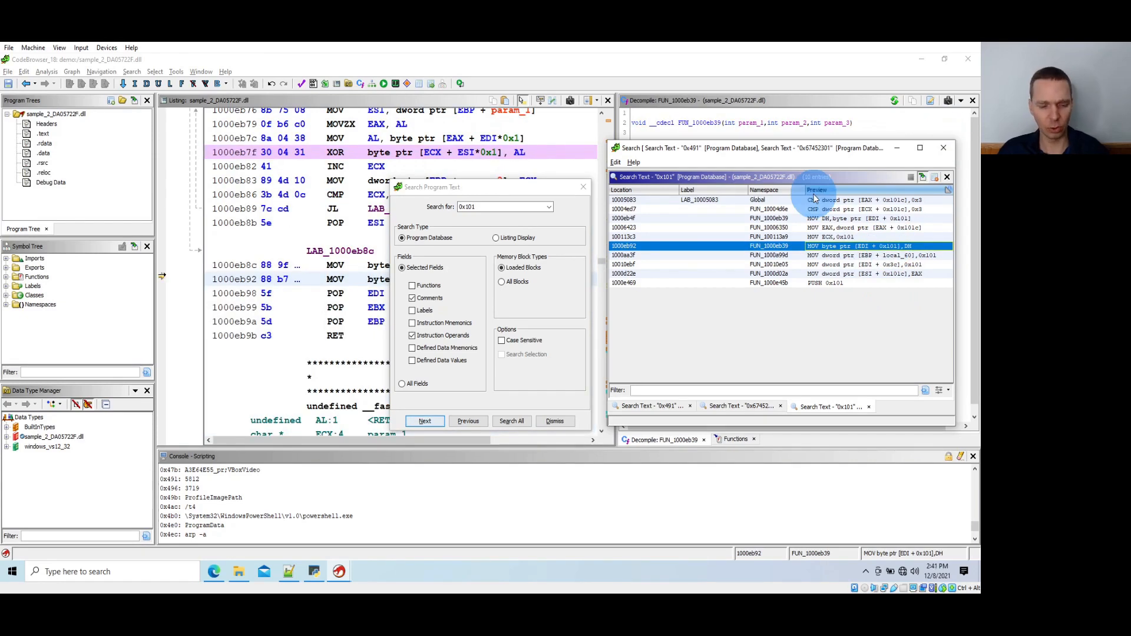
key(alt+Tab)
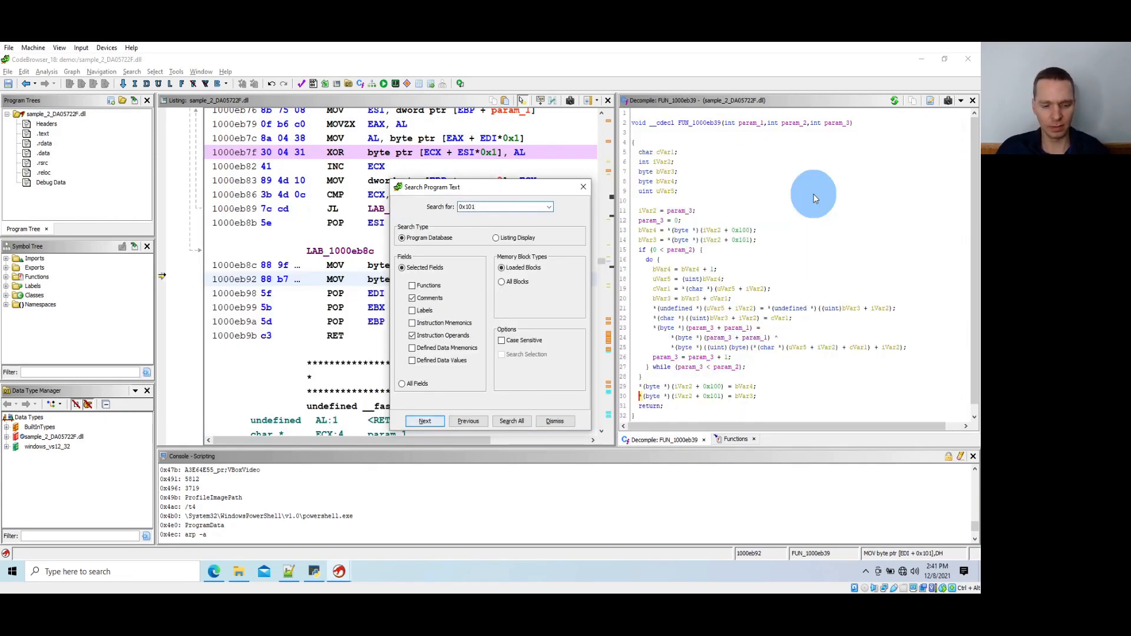
key(alt+Tab)
key(alt+Tab)
key(alt+Tab)
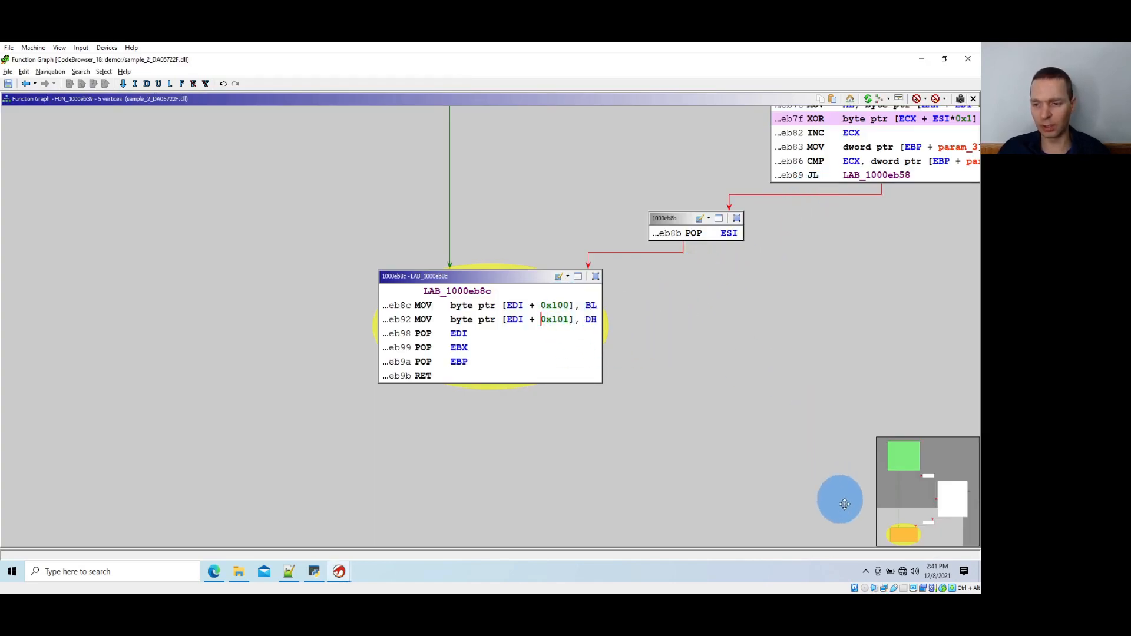
Examine the entry block, the XOR loop and the final block of FUN_1000eb39 for RC4 keystream generation
drag(900, 518, 921, 482)
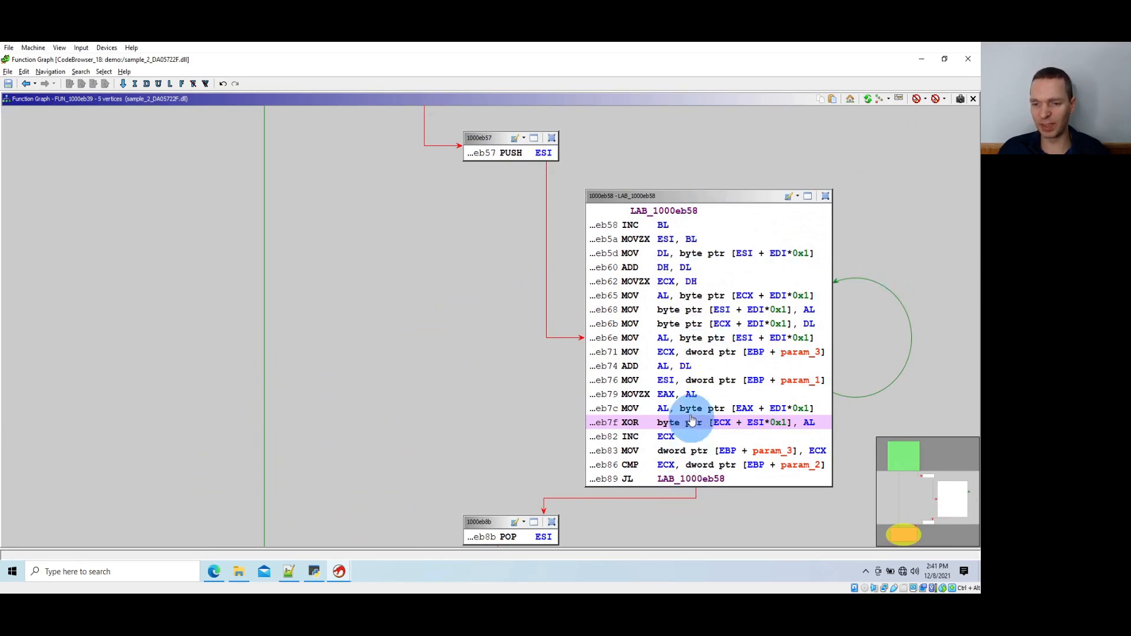
click(895, 443)
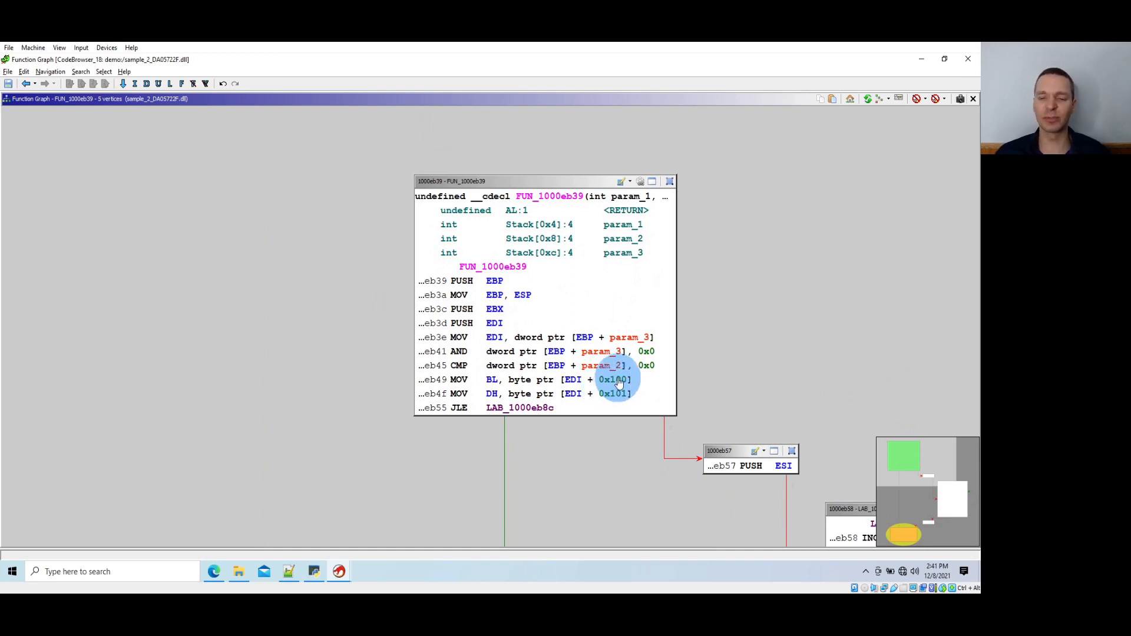
scroll(617, 389, down, 2)
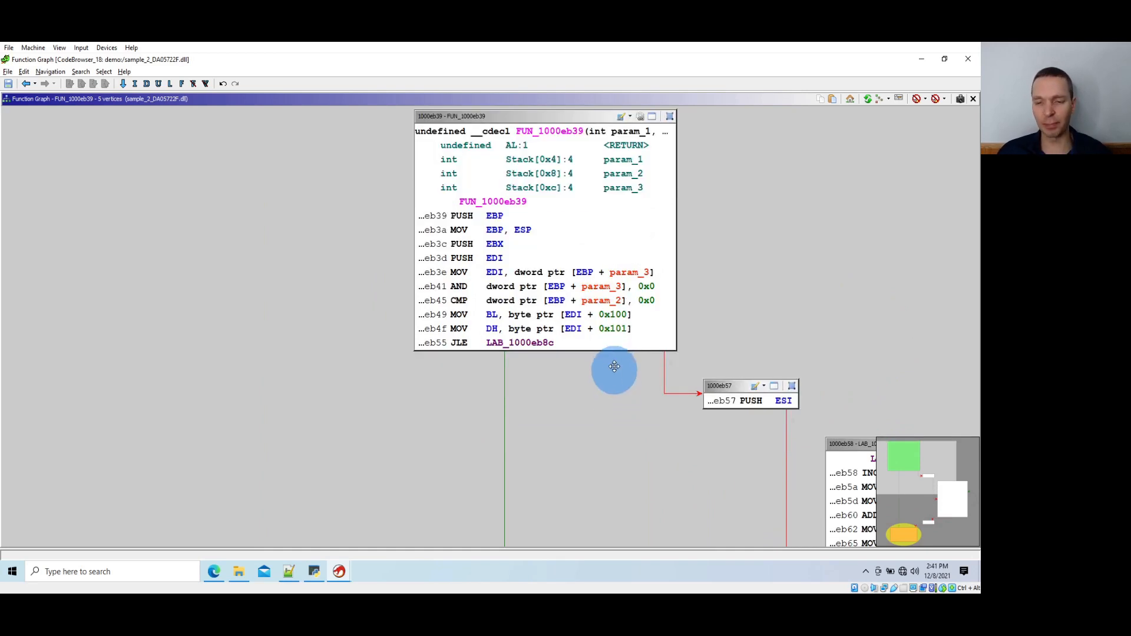
drag(632, 465, 358, 189)
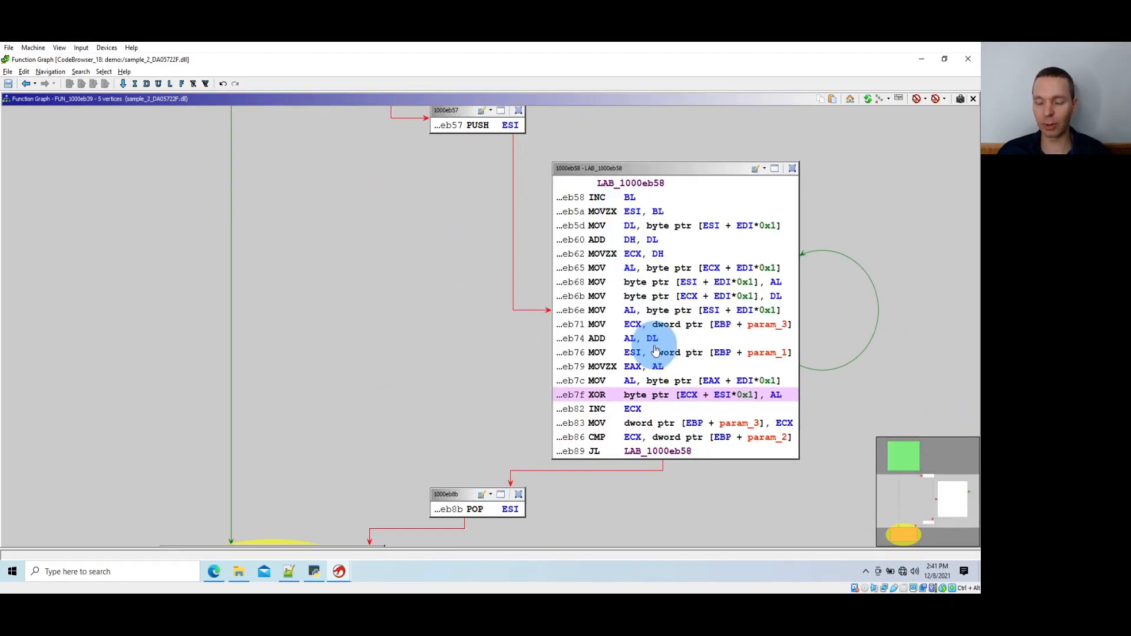
scroll(665, 339, down, 7)
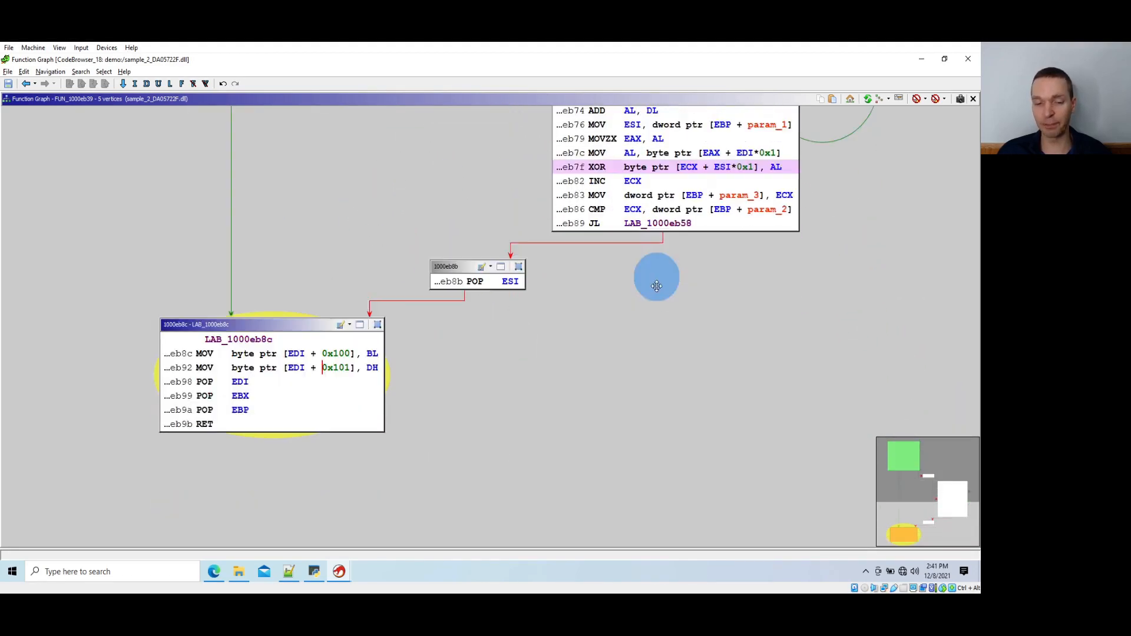
scroll(338, 367, up, 15)
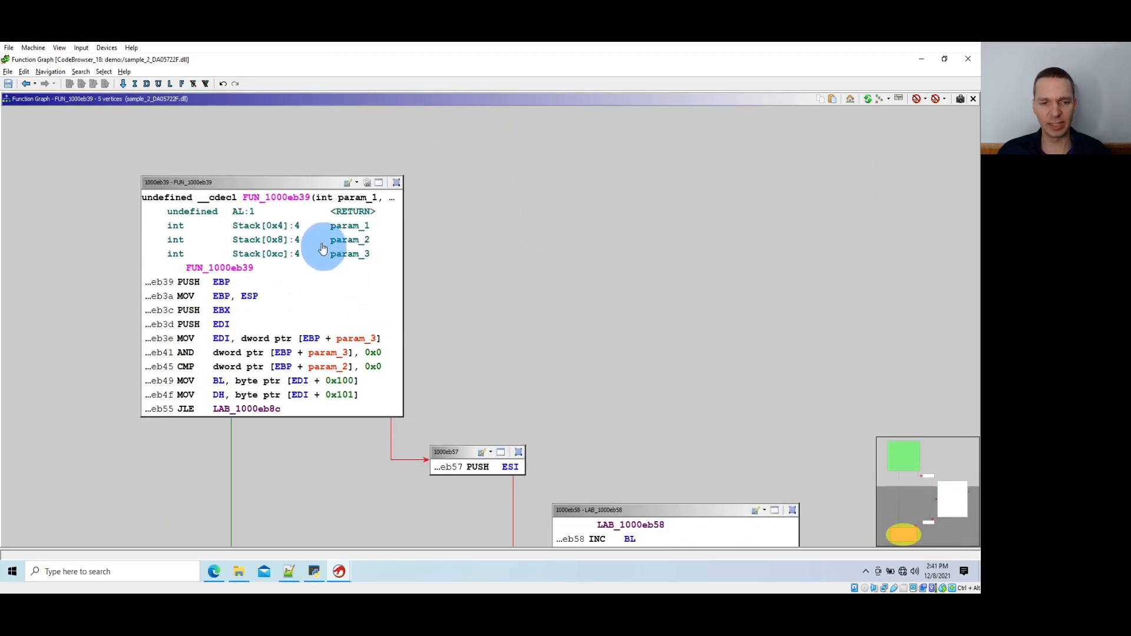
Rename the function FUN_1000eb39 to f__CryptoRc4Prga and list all references to it
click(281, 198)
text(l f__)
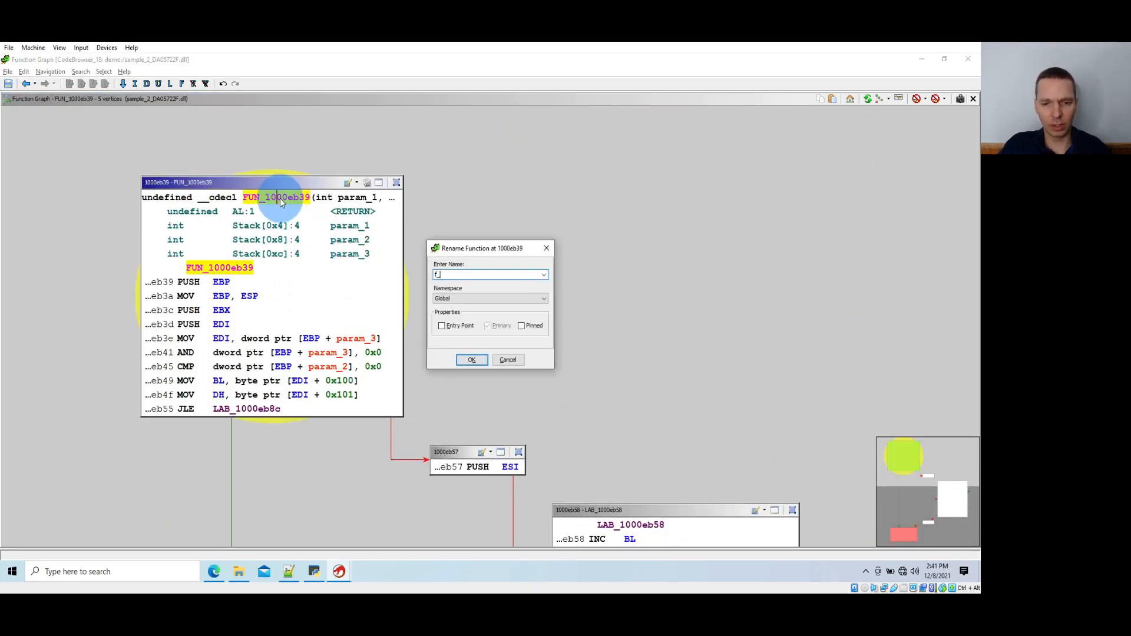
text(Crypto)
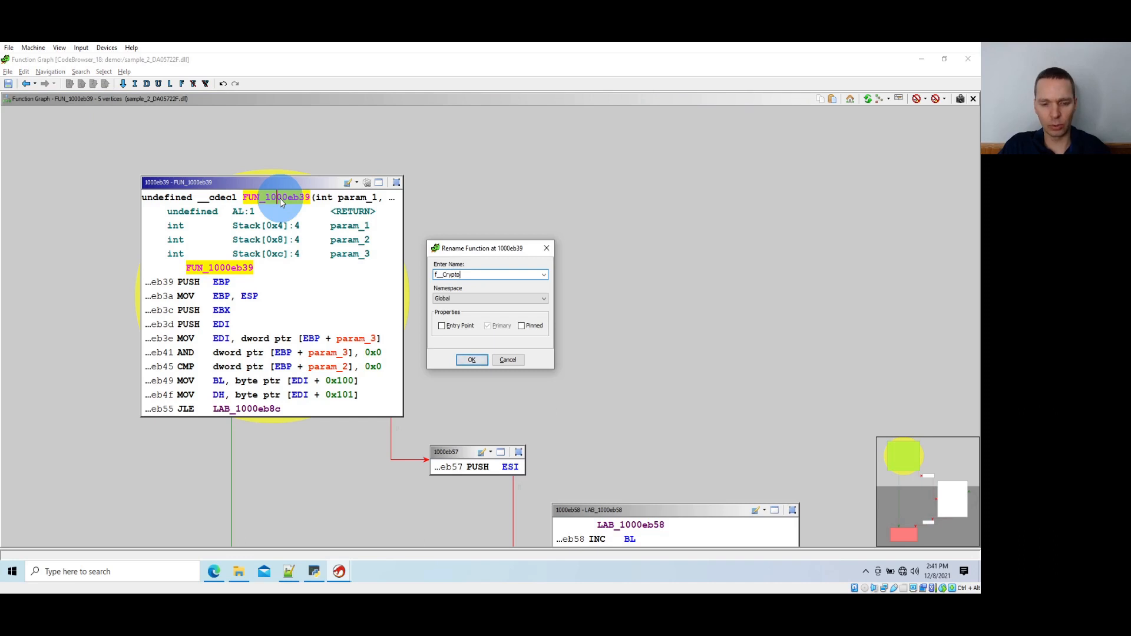
text(Rc4Prga)
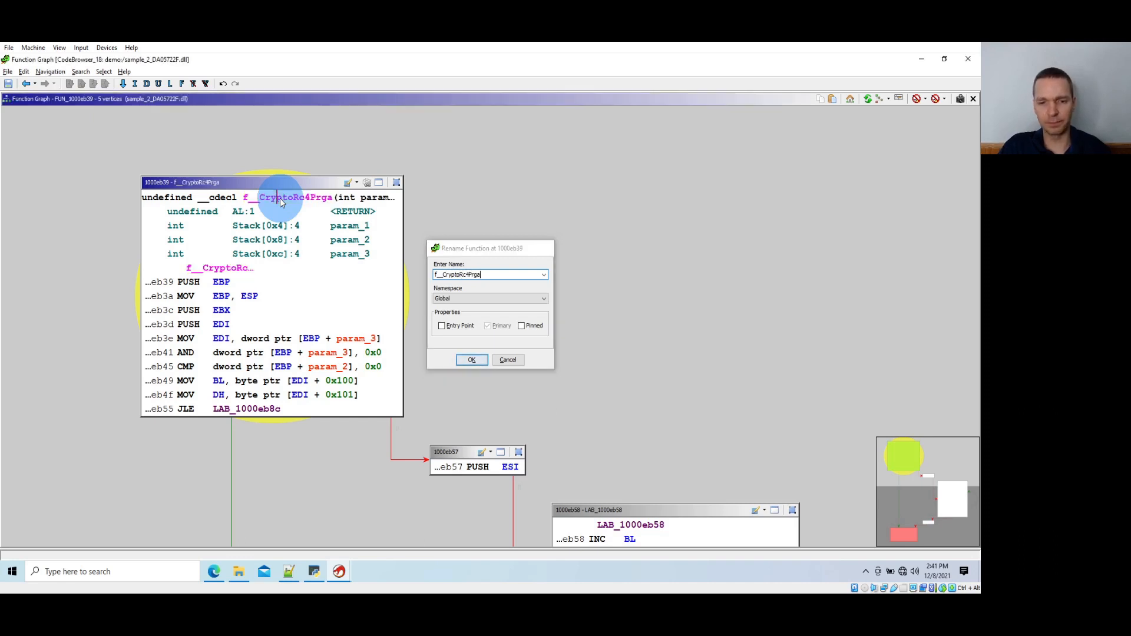
key(Return)
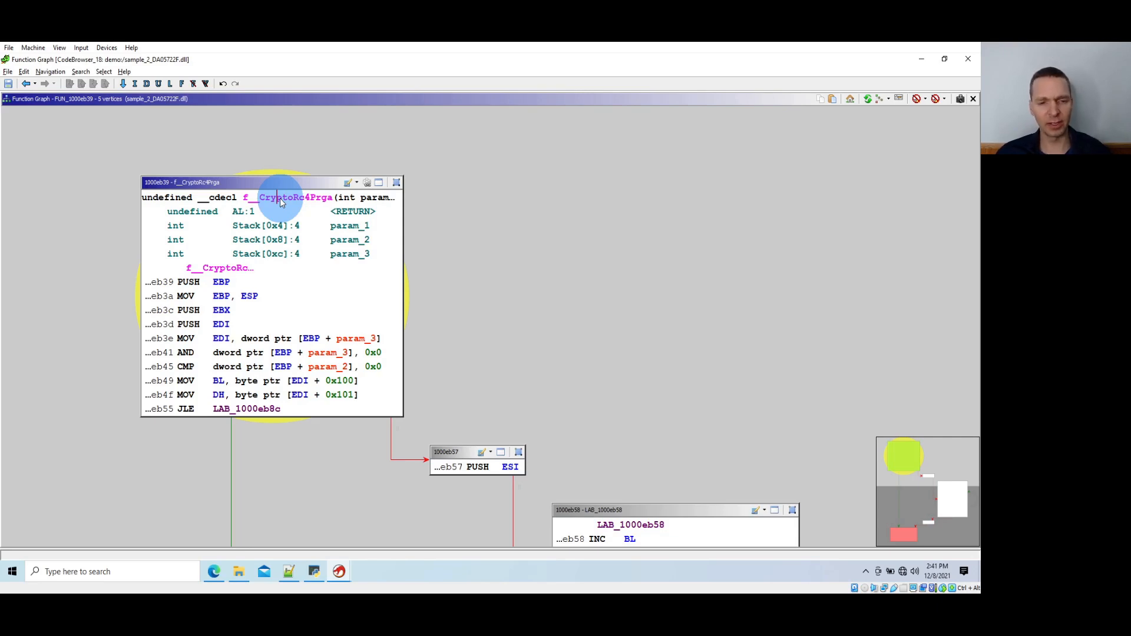
middle_click(280, 202)
key(ctrl+shift+f)
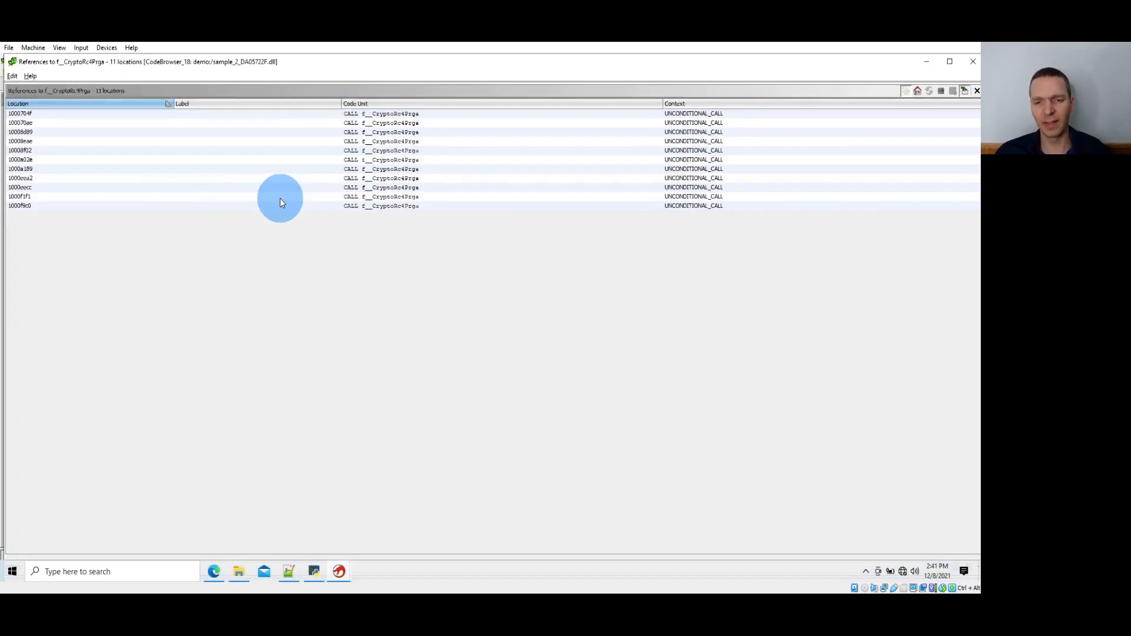
Switch to the Notepad++ notes and review the "rc4 decrypt" and "validate hash" lines under the resource decryption step
key(alt+Tab)
key(alt+Tab)
key(alt+Tab)
key(alt+Tab)
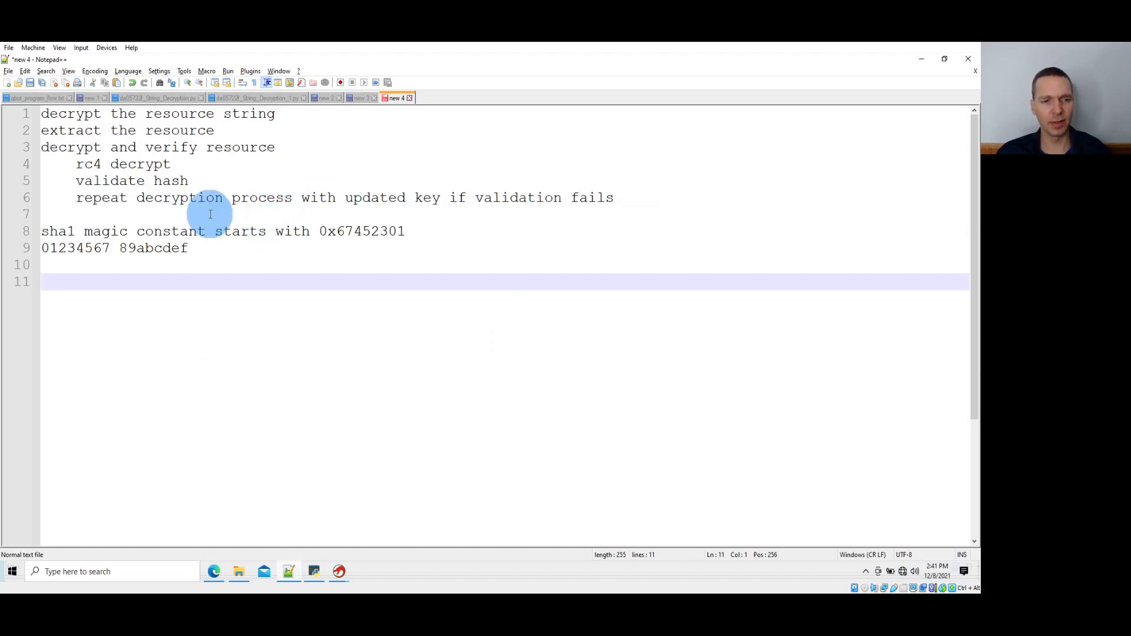
double_click(144, 164)
drag(147, 181, 155, 181)
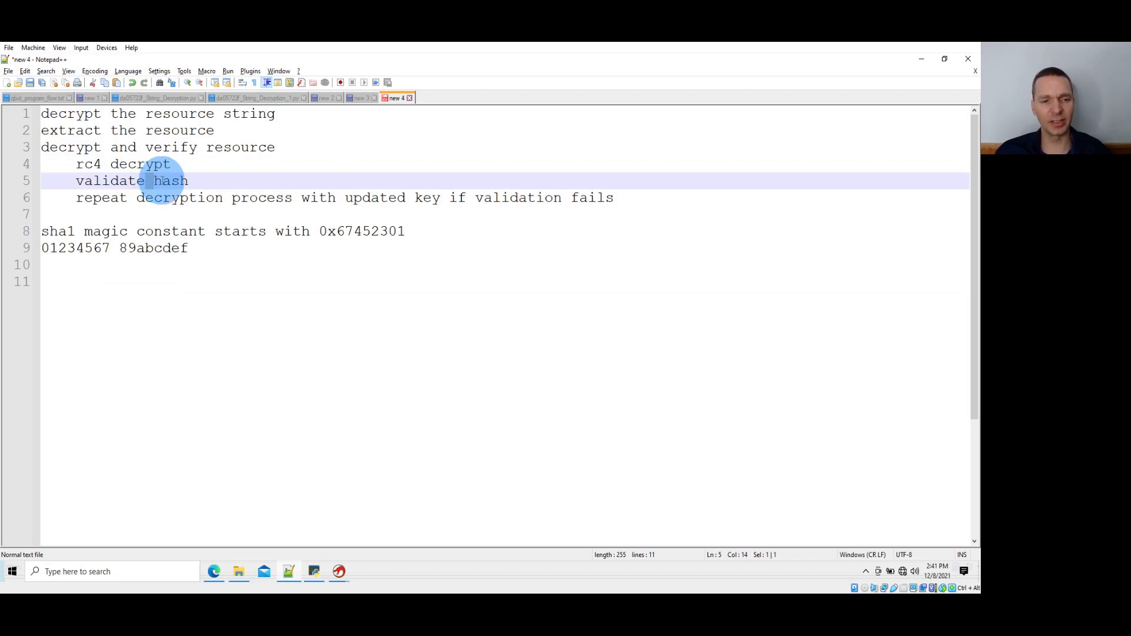
double_click(165, 181)
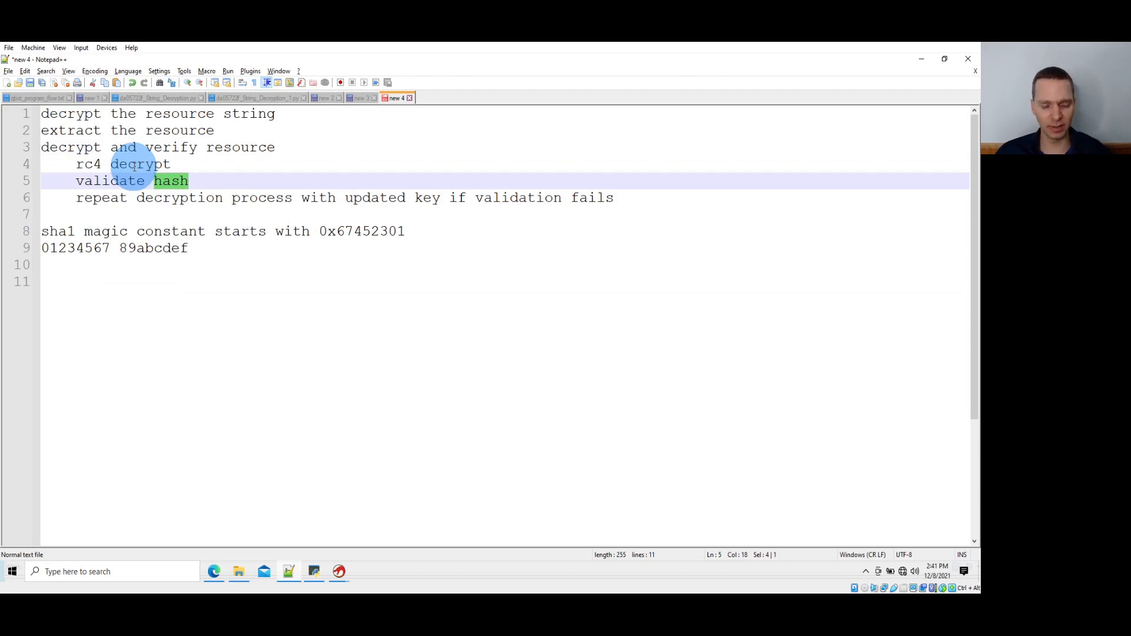
Go to the f__CryptoRc4Prga reference at 1000704f and check in the function graph whether a hash check follows the call
key(alt+Tab)
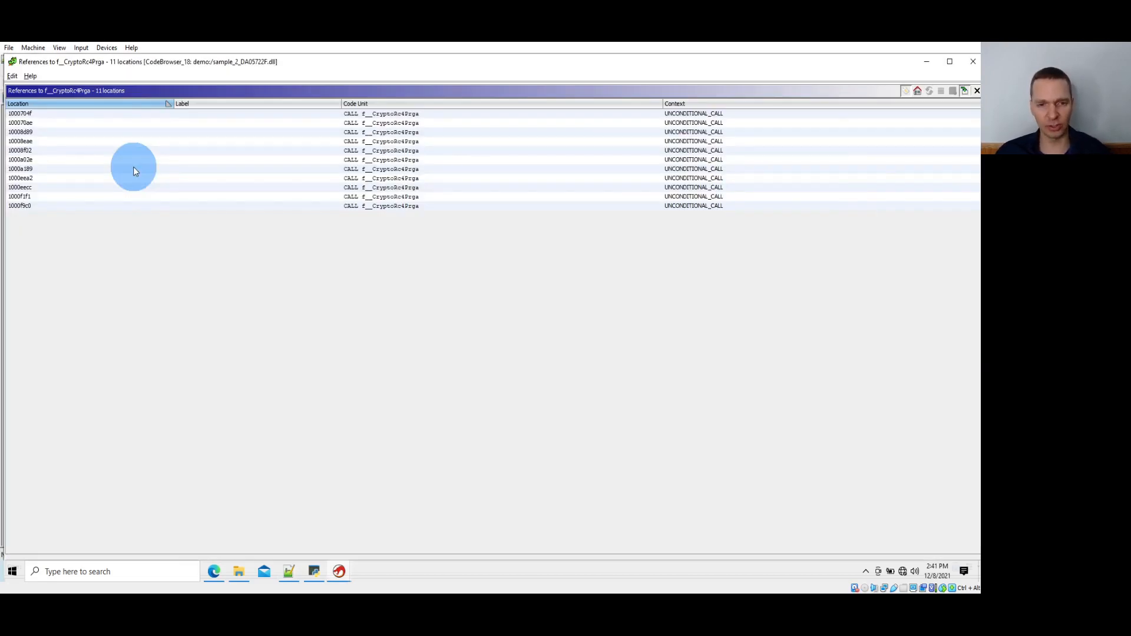
click(462, 113)
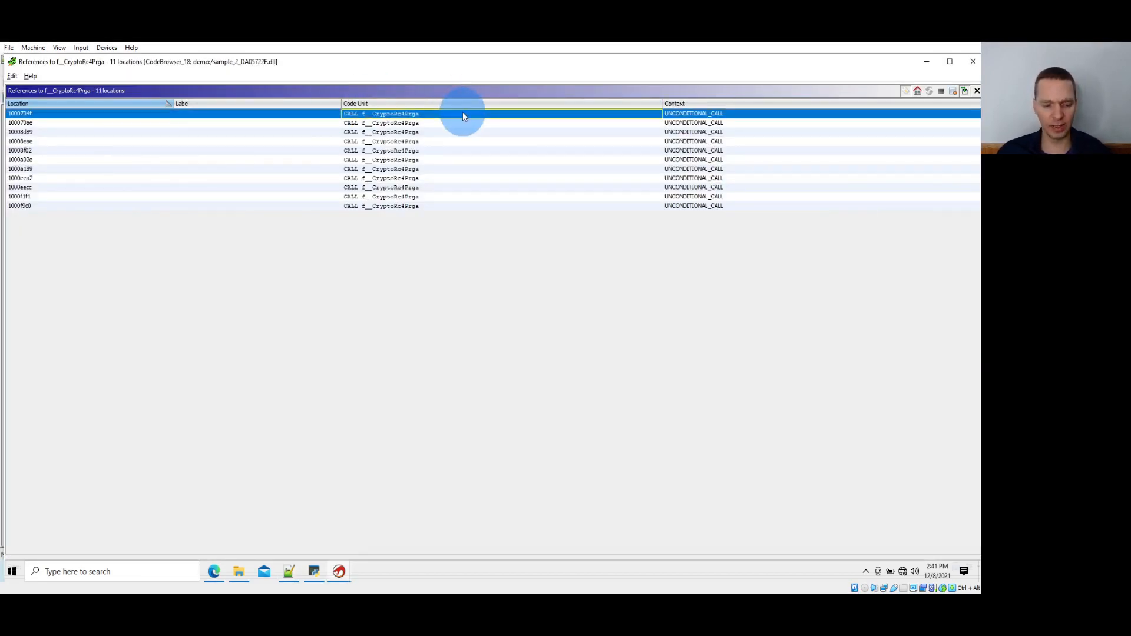
key(alt+Tab)
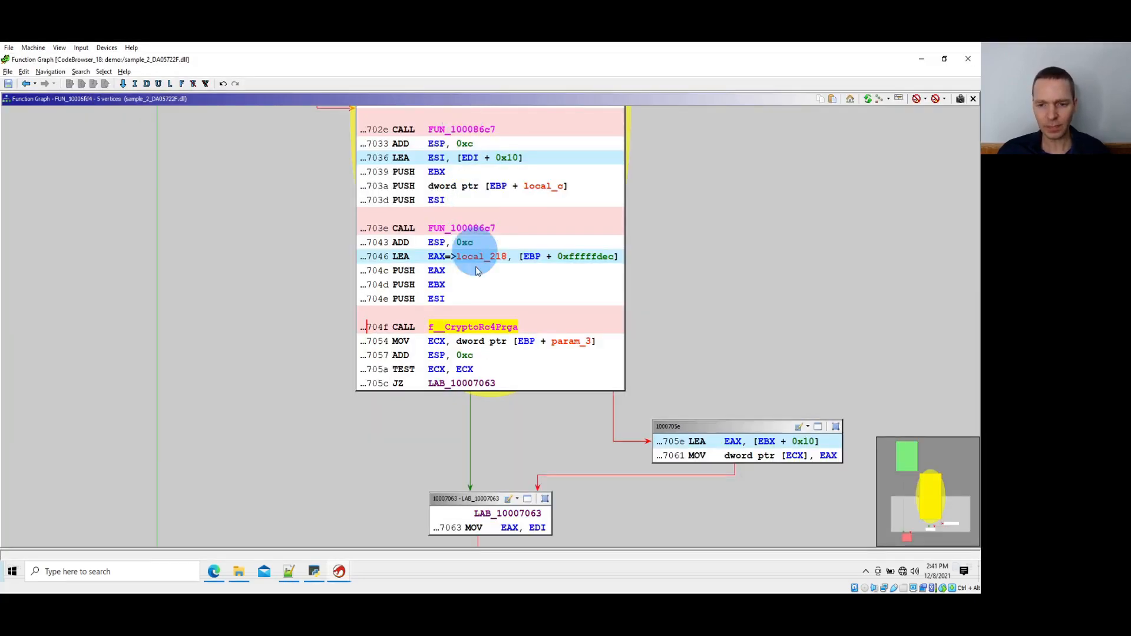
scroll(477, 270, down, 5)
scroll(459, 315, up, 2)
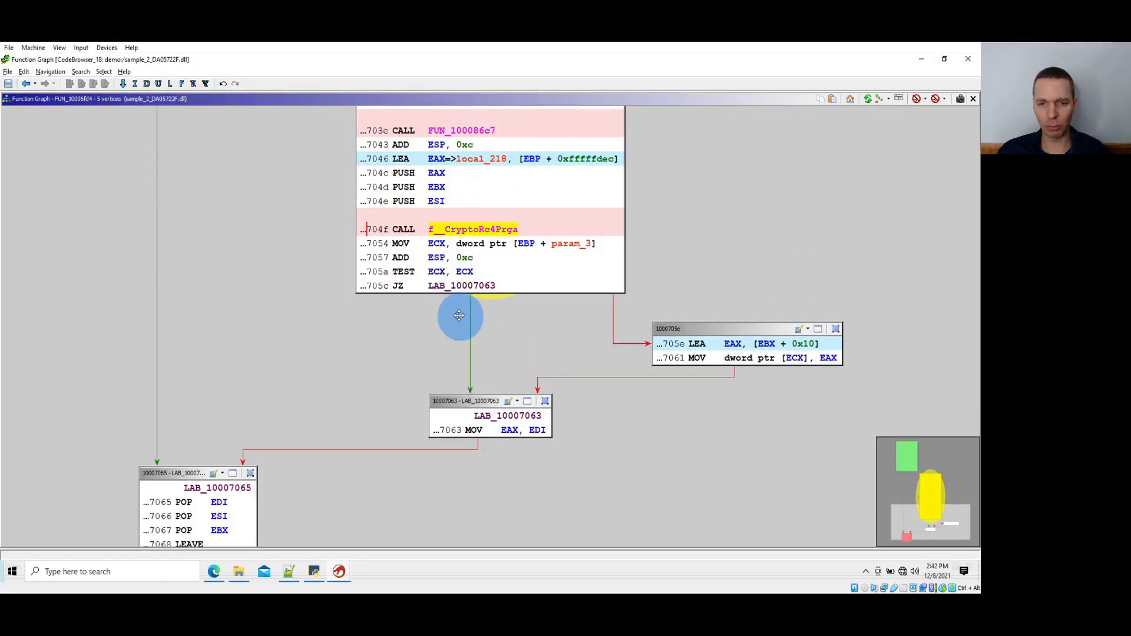
scroll(459, 315, up, 1)
Go to the reference at 100070ae and check the blocks after its f__CryptoRc4Prga call for hash validation
key(alt+Tab)
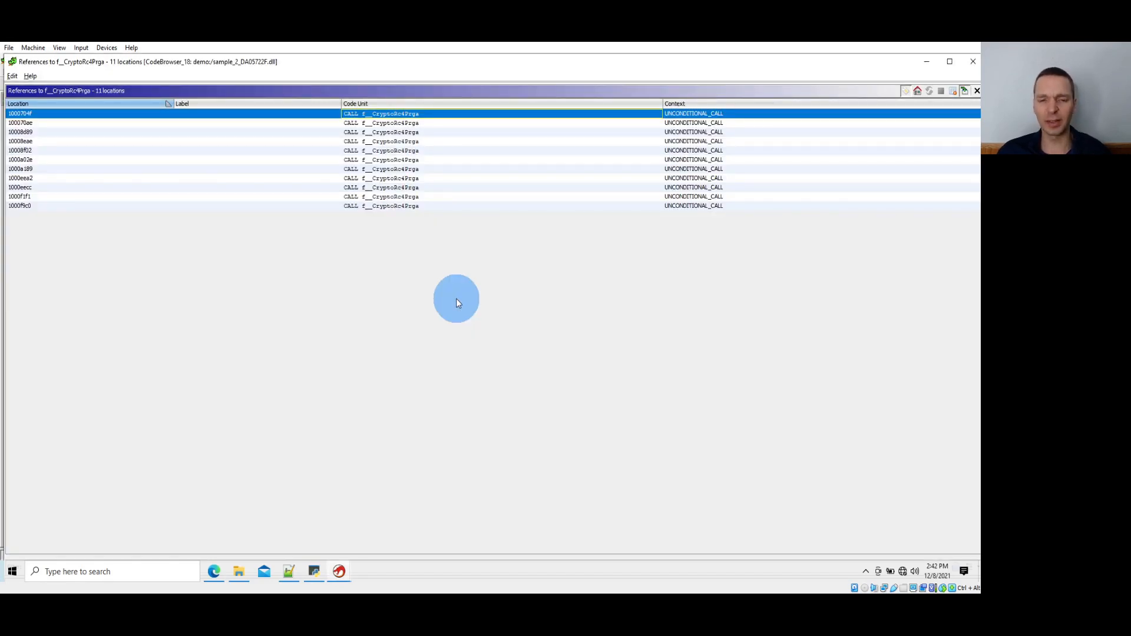
click(445, 123)
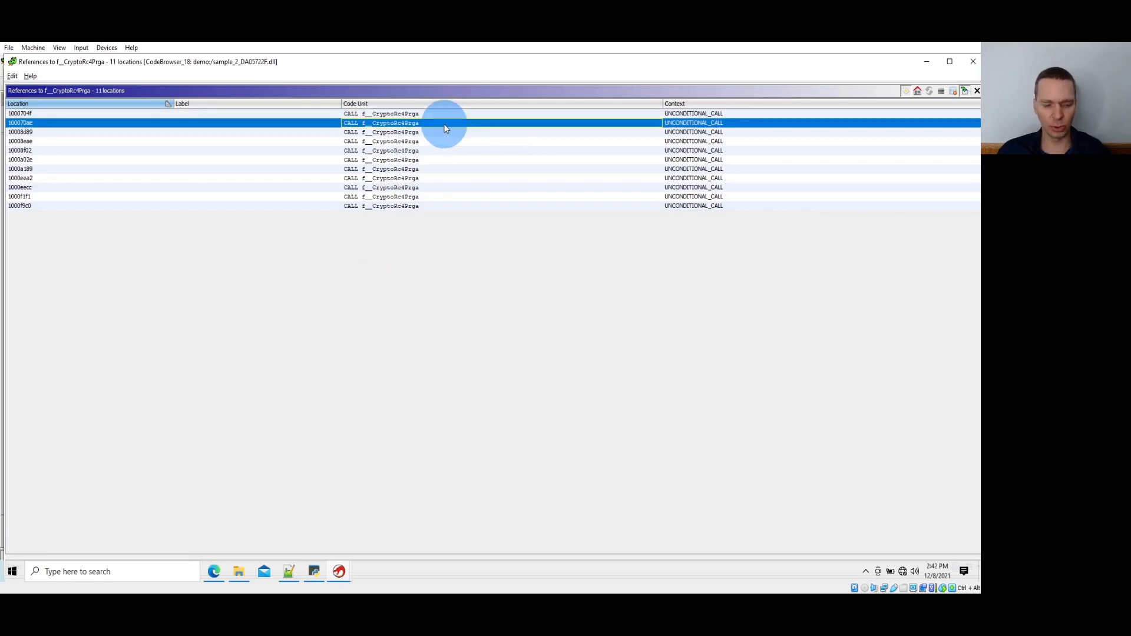
double_click(444, 124)
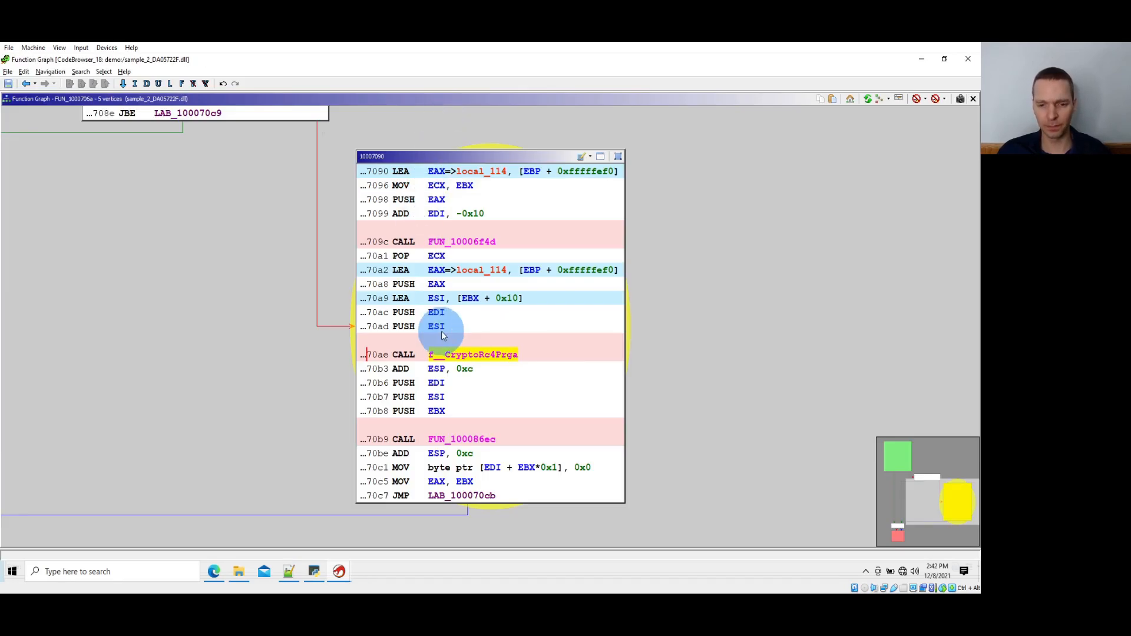
scroll(441, 331, down, 4)
drag(313, 336, 656, 335)
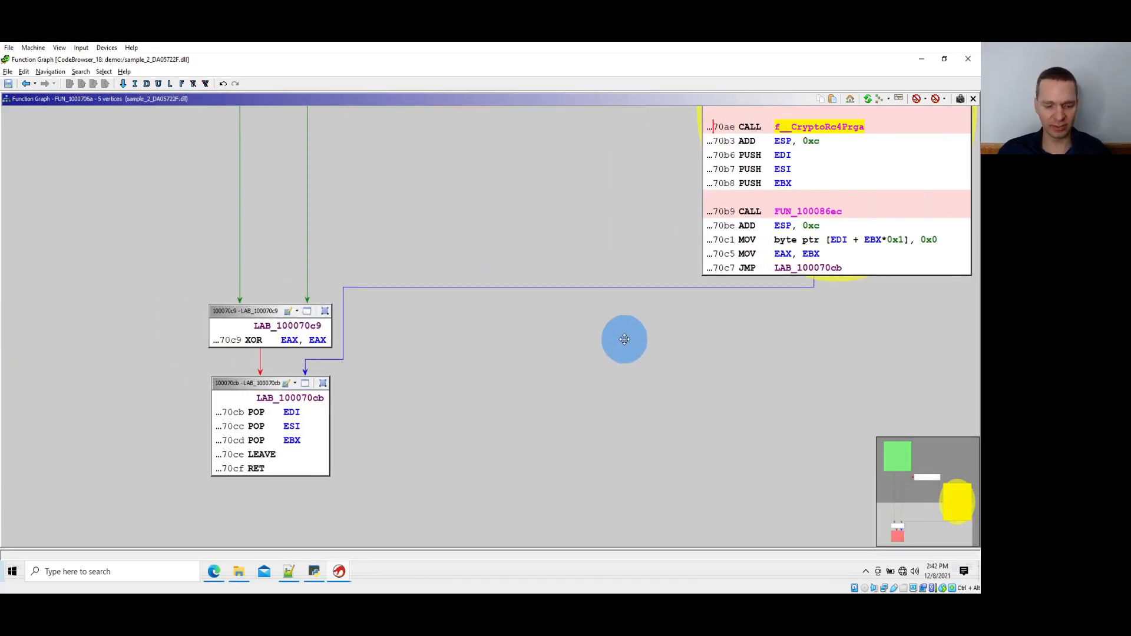
Go to the reference at 10008d89 and examine the calls that follow f__CryptoRc4Prga in the function graph
key(alt+Tab)
click(496, 134)
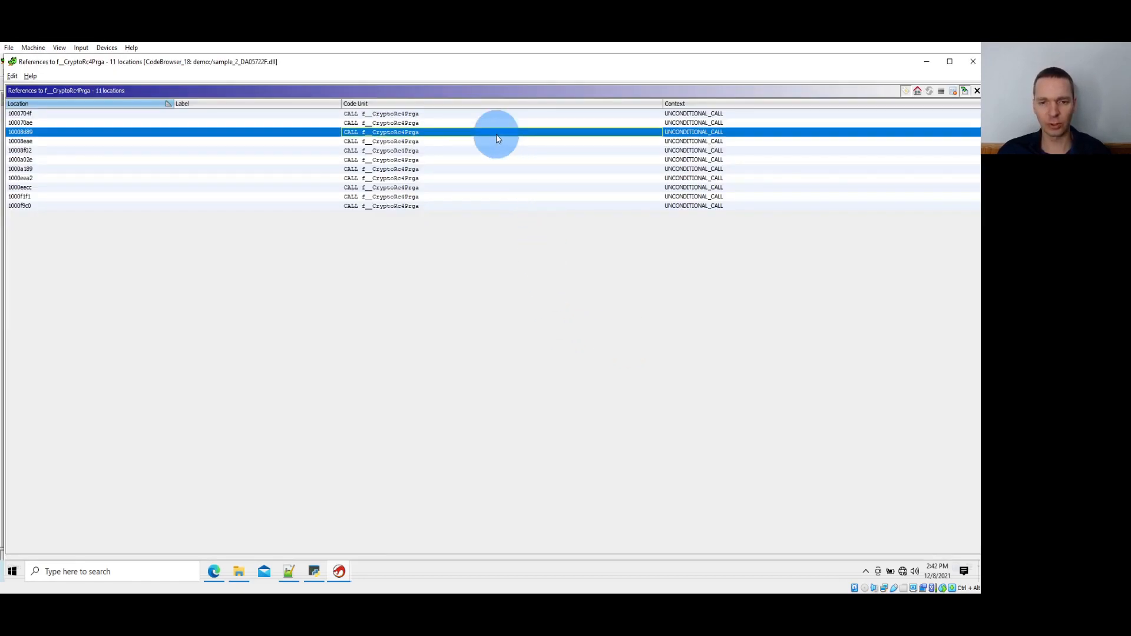
key(alt+Tab)
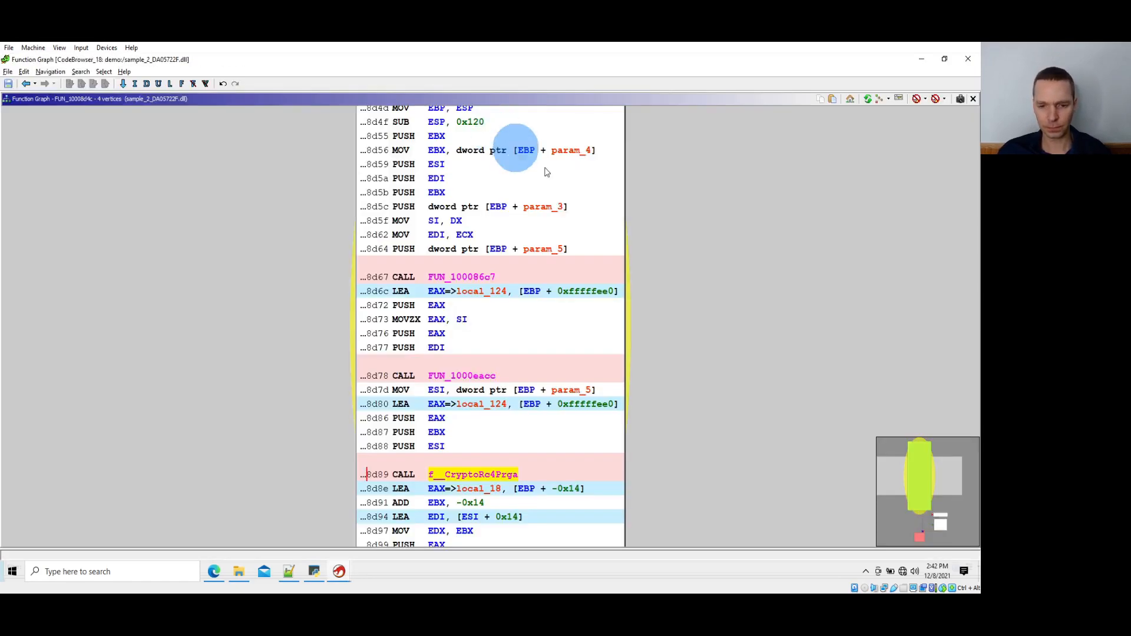
scroll(574, 227, down, 3)
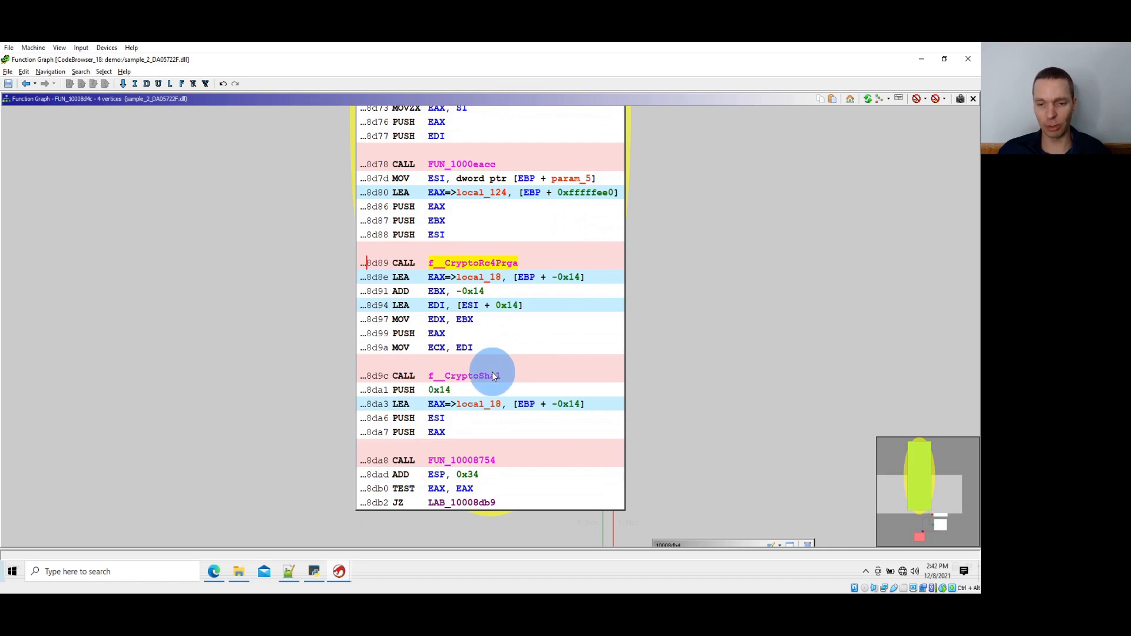
Open FUN_1000eacc, called before f__CryptoRc4Prga, and trace its registers through the 0x100 initialization loop and the LAB_1000eaf9 loop
scroll(493, 371, up, 1)
scroll(492, 370, up, 1)
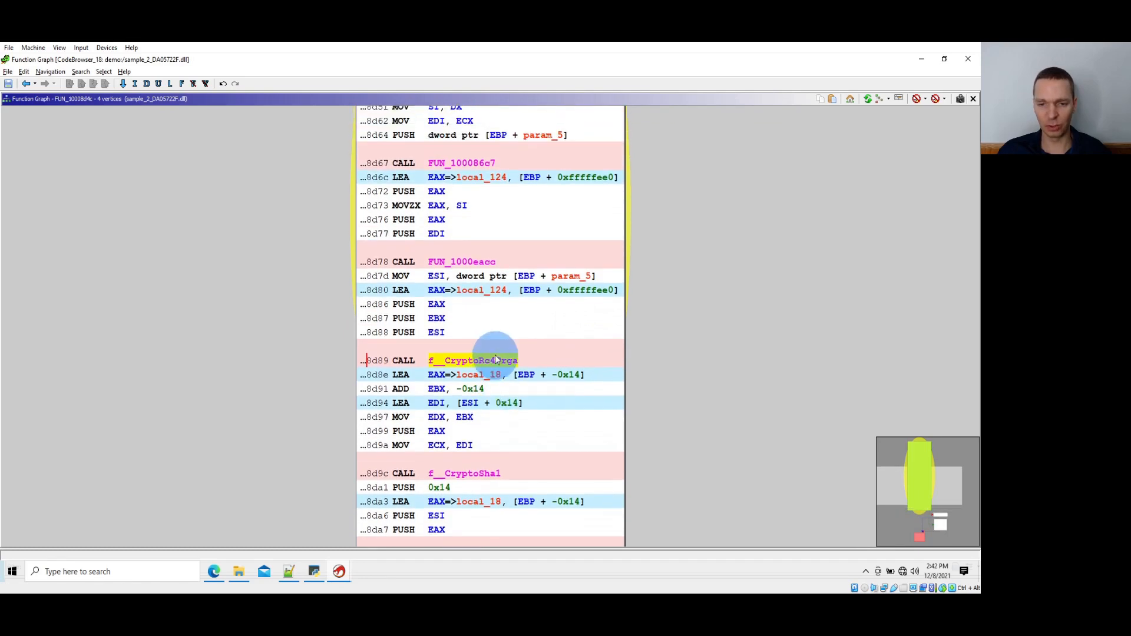
double_click(479, 262)
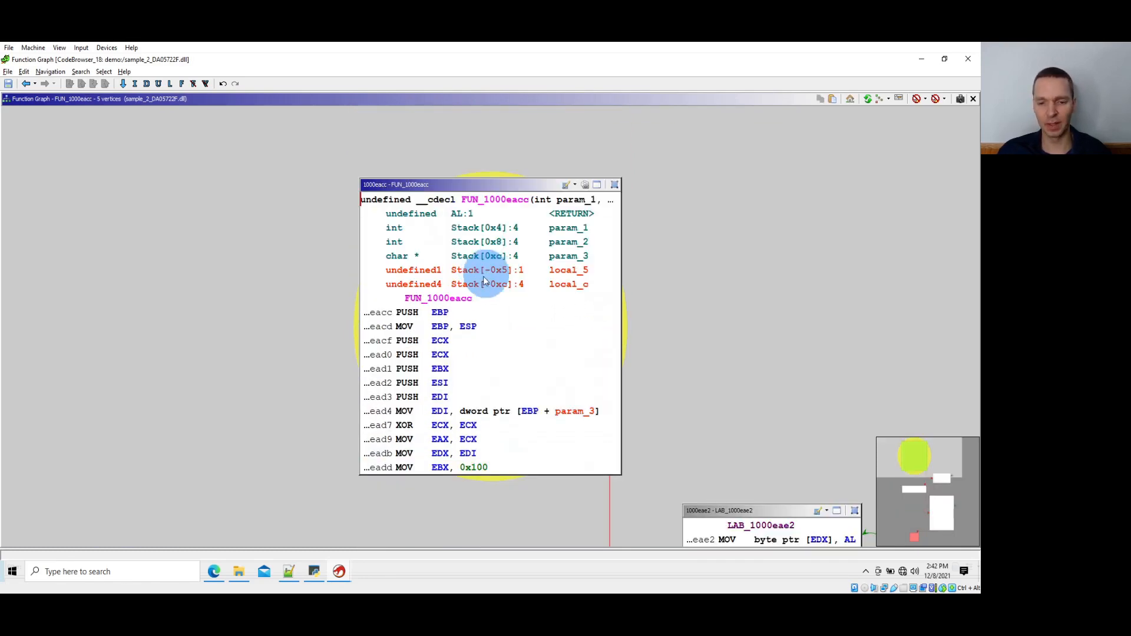
scroll(492, 323, down, 2)
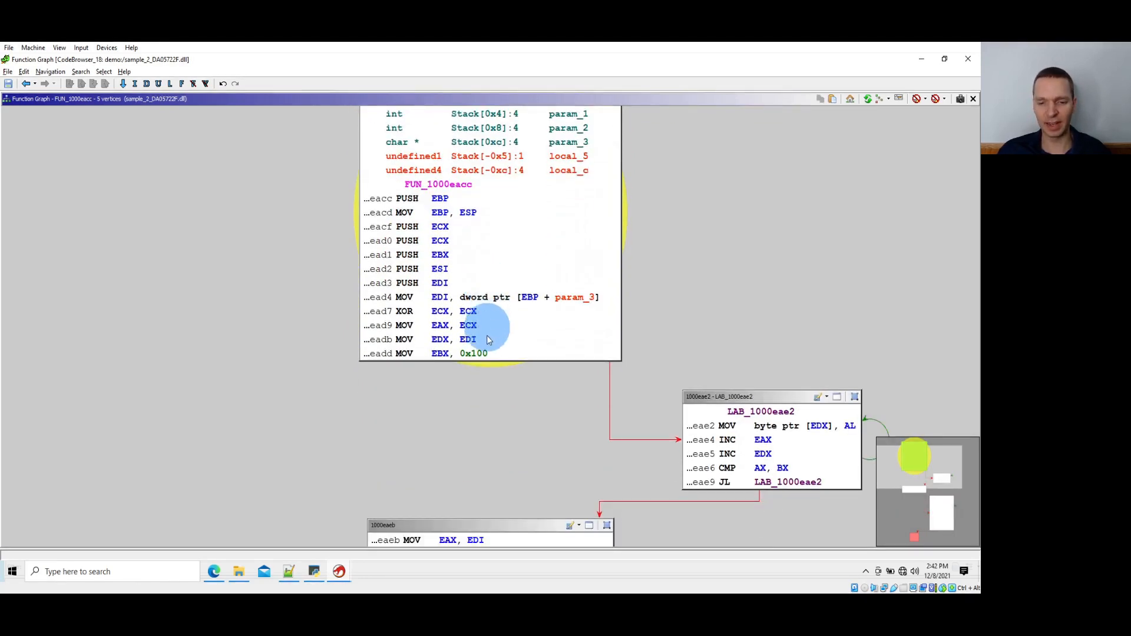
click(443, 356)
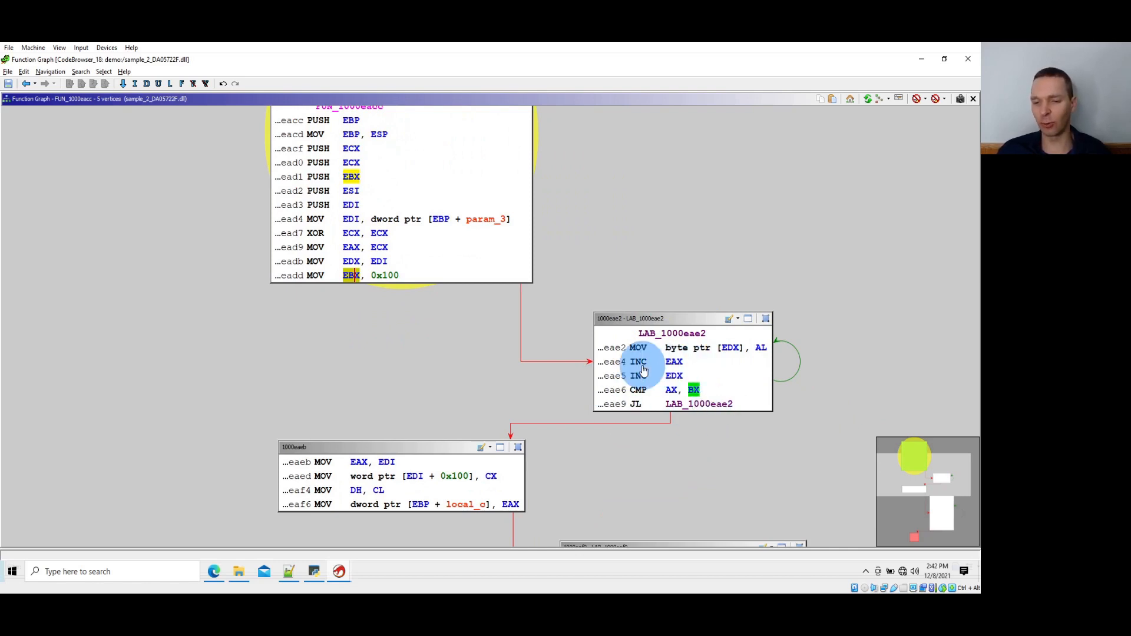
click(731, 348)
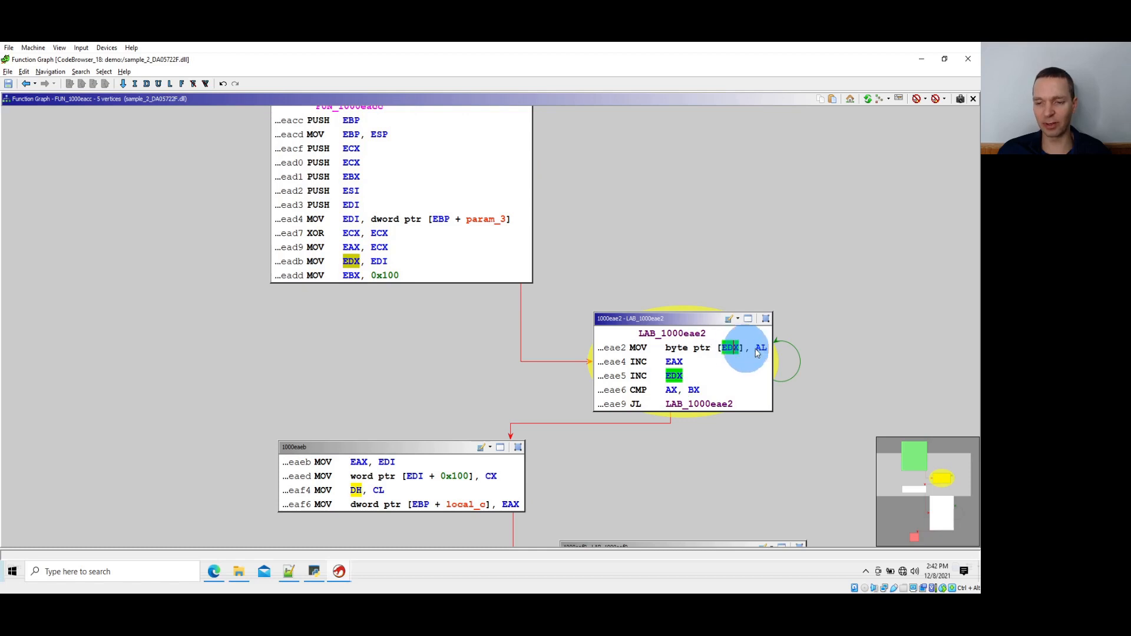
click(761, 348)
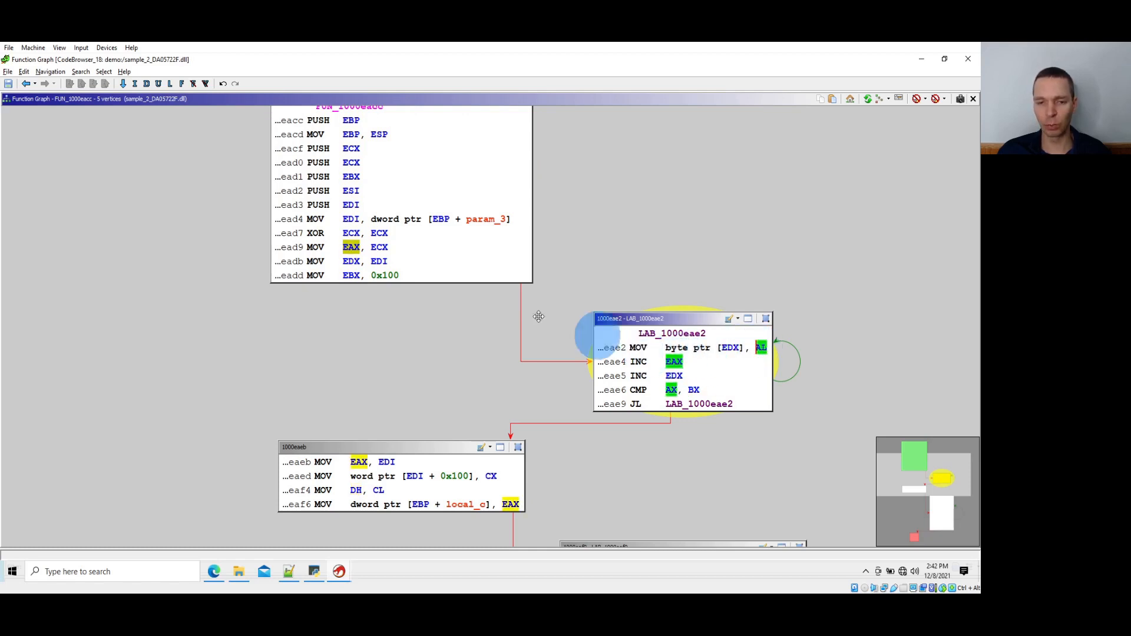
click(378, 247)
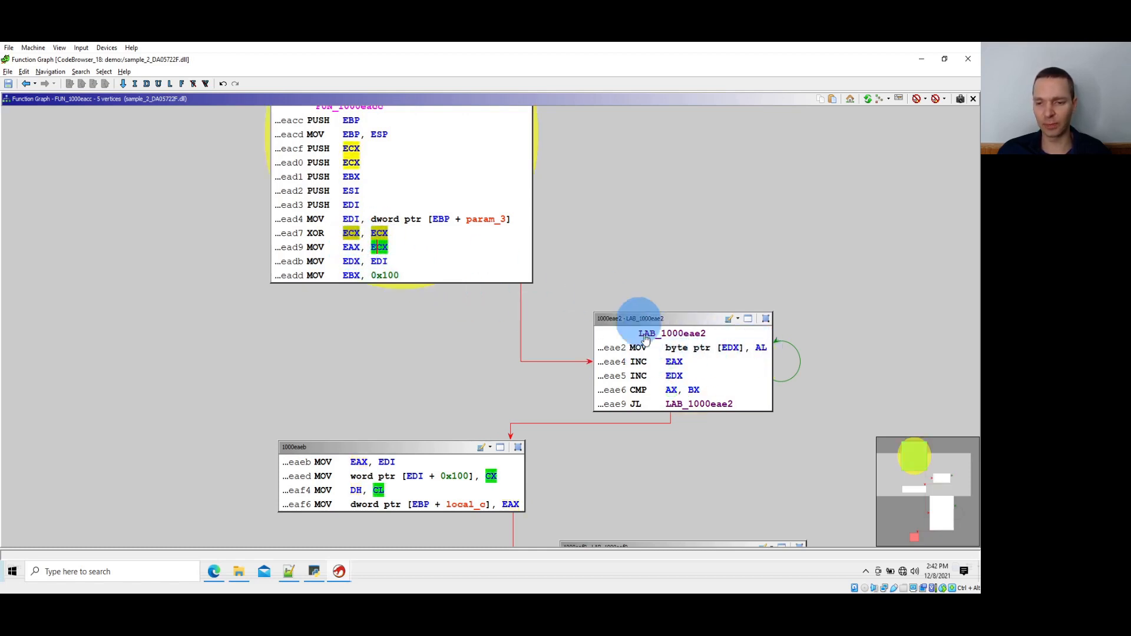
click(694, 389)
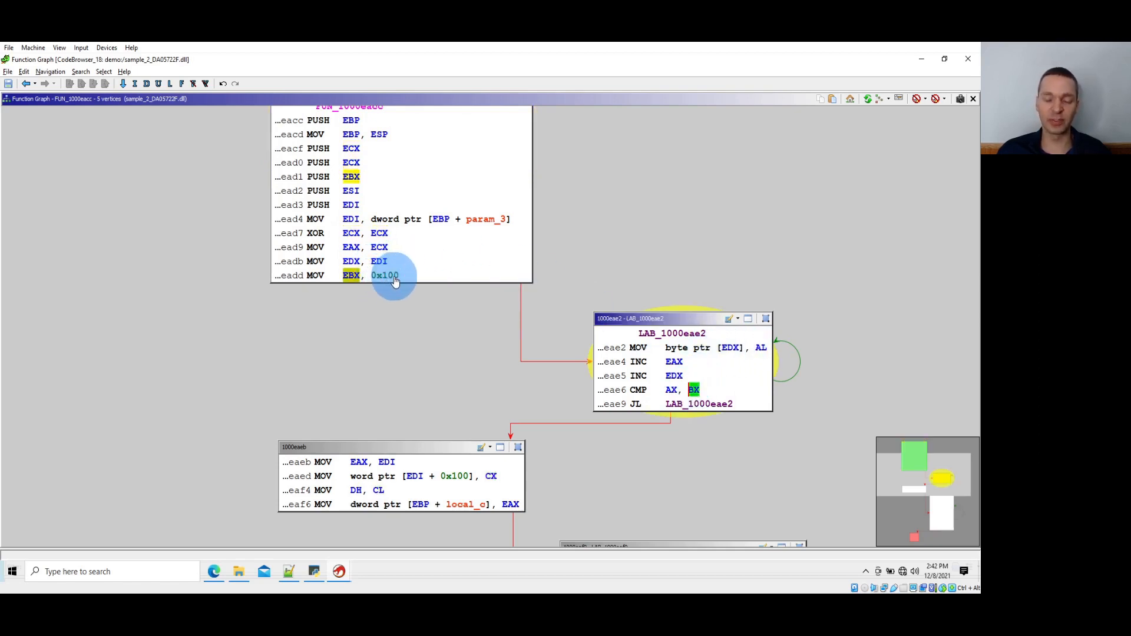
click(916, 492)
drag(915, 493, 910, 514)
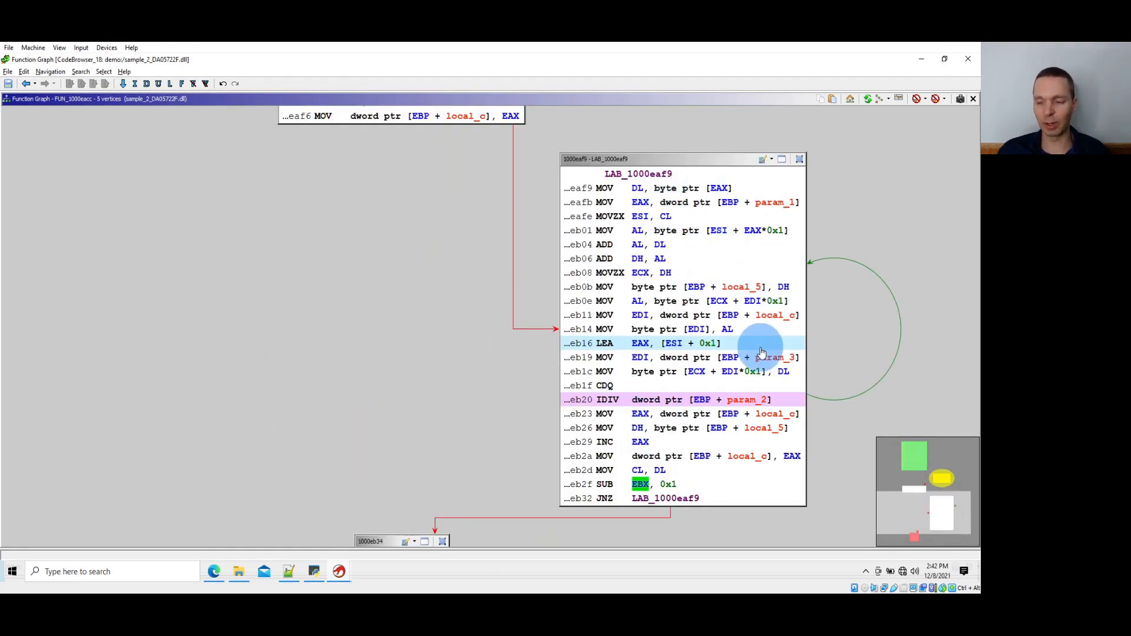
Rename the function FUN_1000eacc as f__CryptoRc4Ksa
click(895, 509)
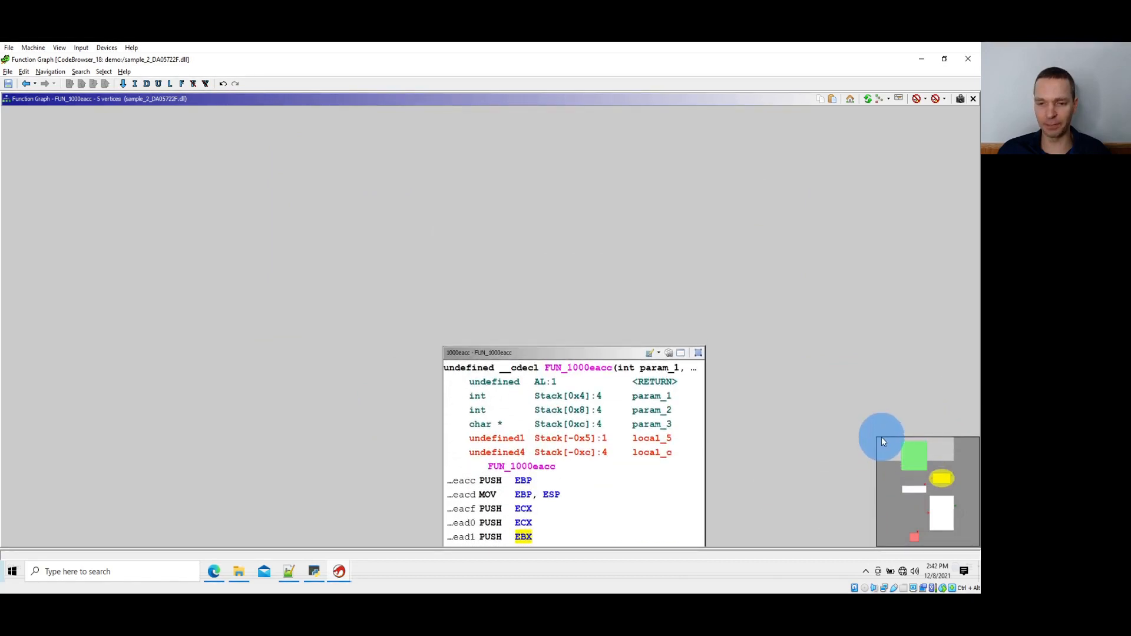
click(592, 369)
text(l)
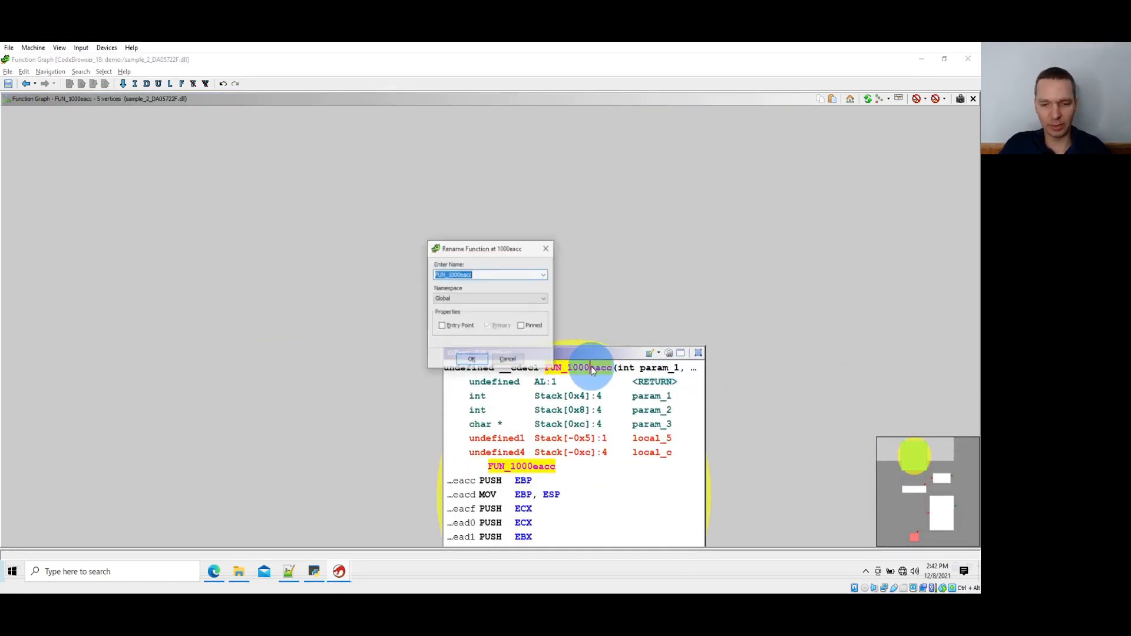
text(f__Crypt)
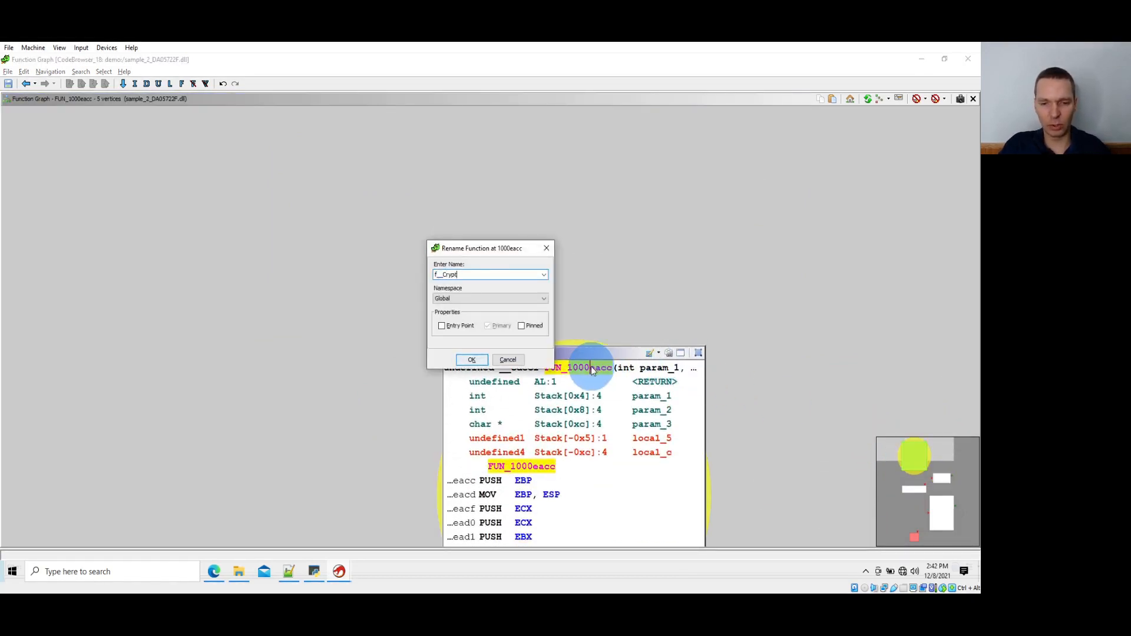
text(oRc4Ks)
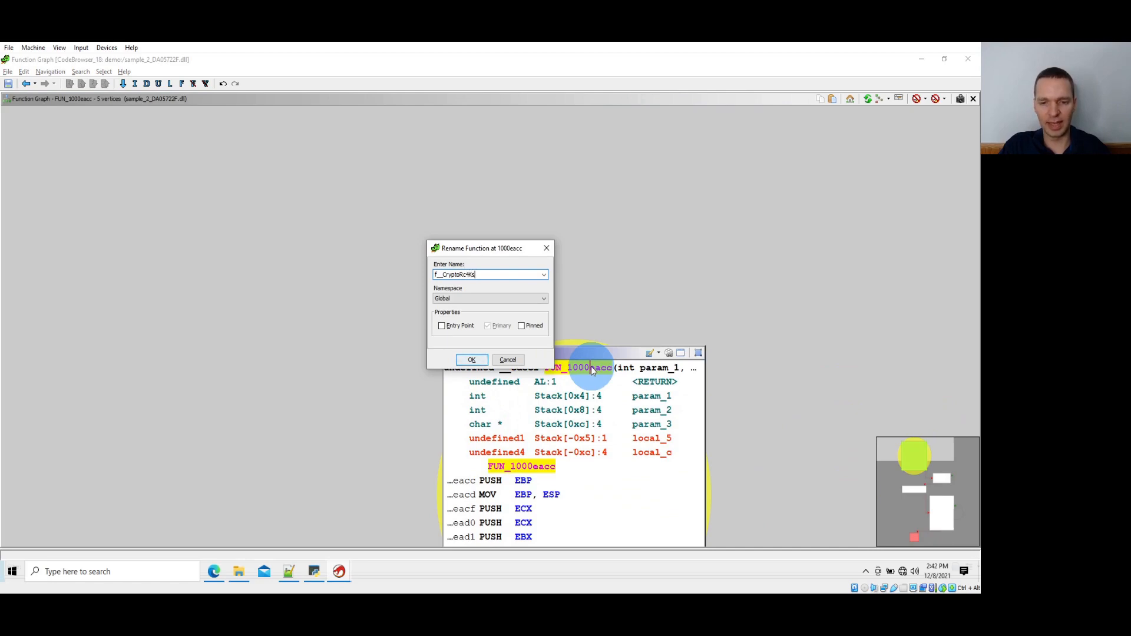
text(a)
key(Return)
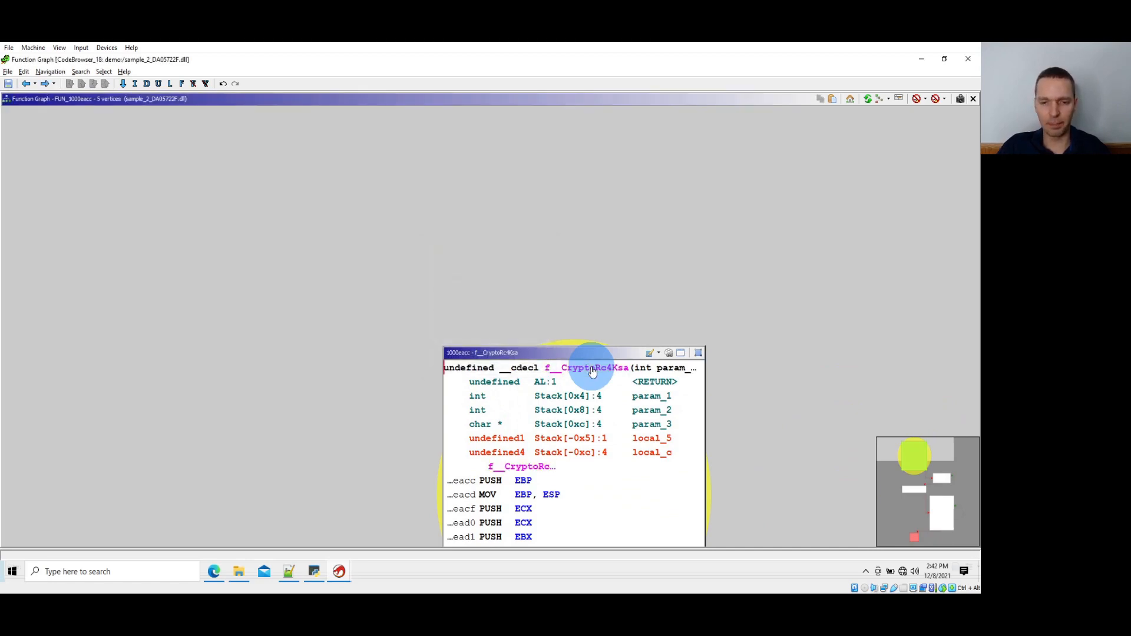
Go back to FUN_10008d4c and review its parameters and the instructions leading up to the RC4 calls
key(alt+Left)
scroll(591, 366, down, 10)
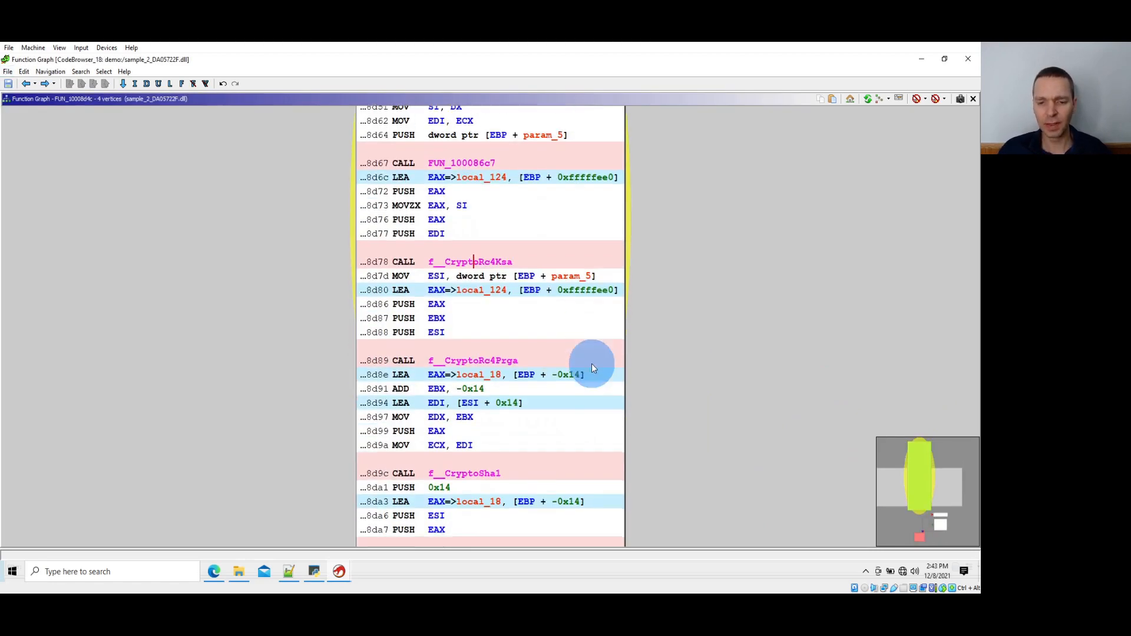
scroll(595, 367, up, 12)
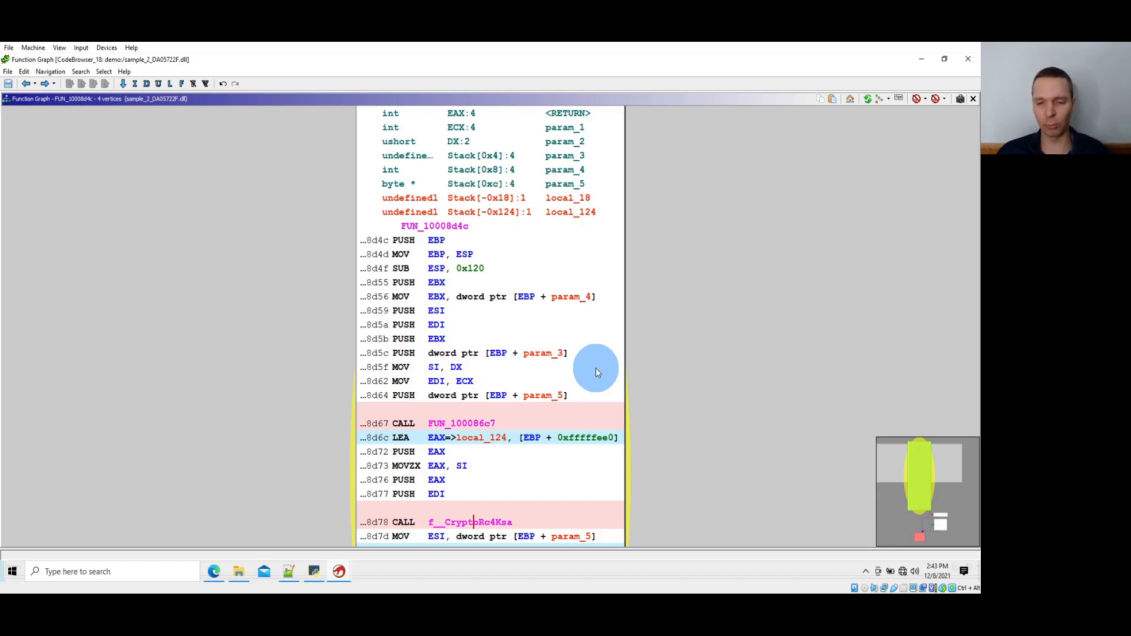
scroll(598, 369, down, 3)
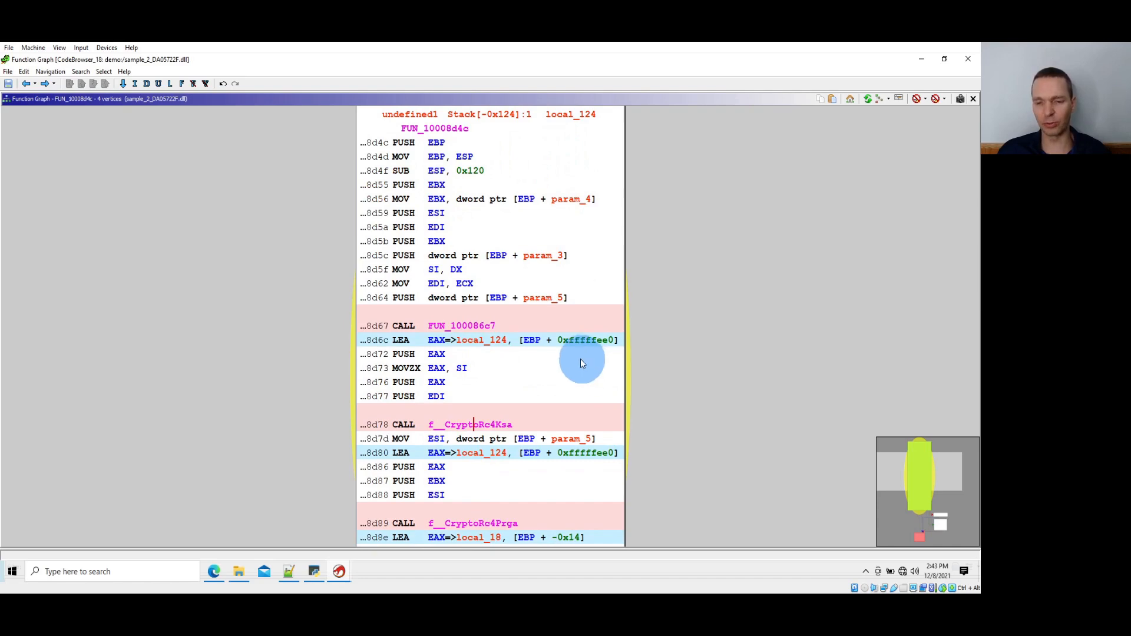
Open FUN_100086c7, called ahead of f__CryptoRc4Ksa, and trace EDX, CL, EDI and ESI through the byte loop at LAB_100086dd
drag(675, 334, 717, 306)
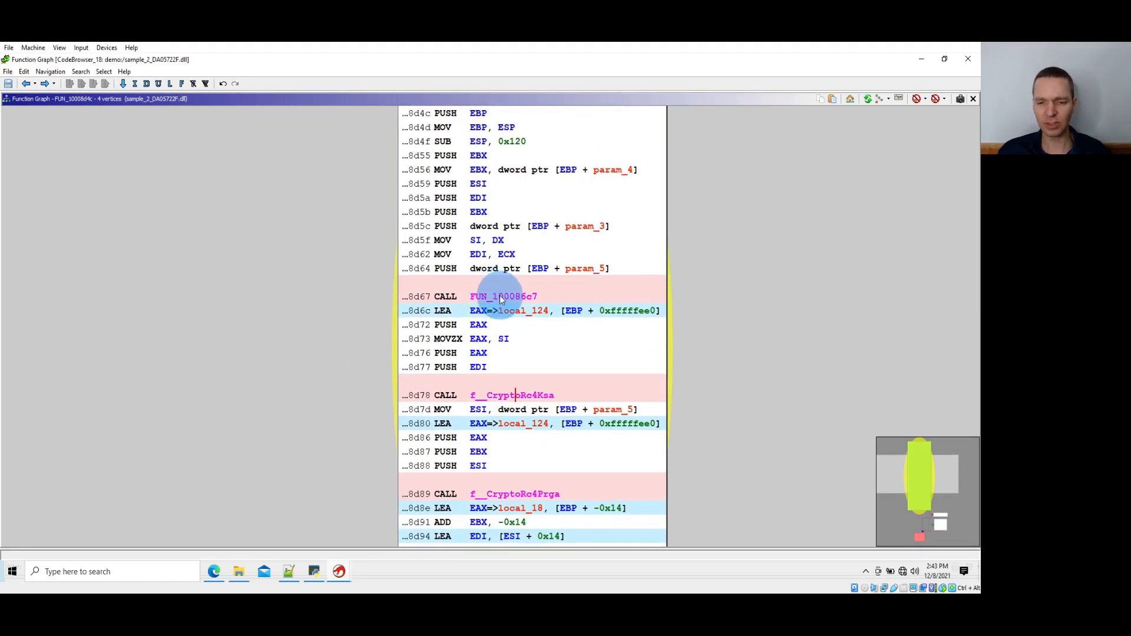
double_click(500, 300)
scroll(562, 361, down, 4)
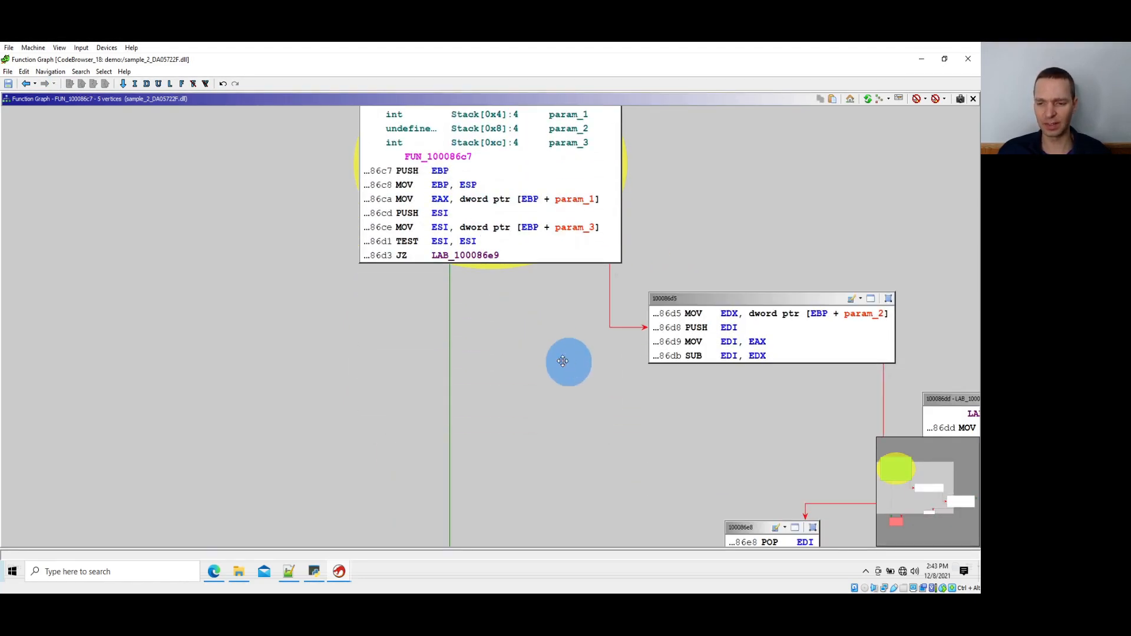
drag(563, 361, 292, 236)
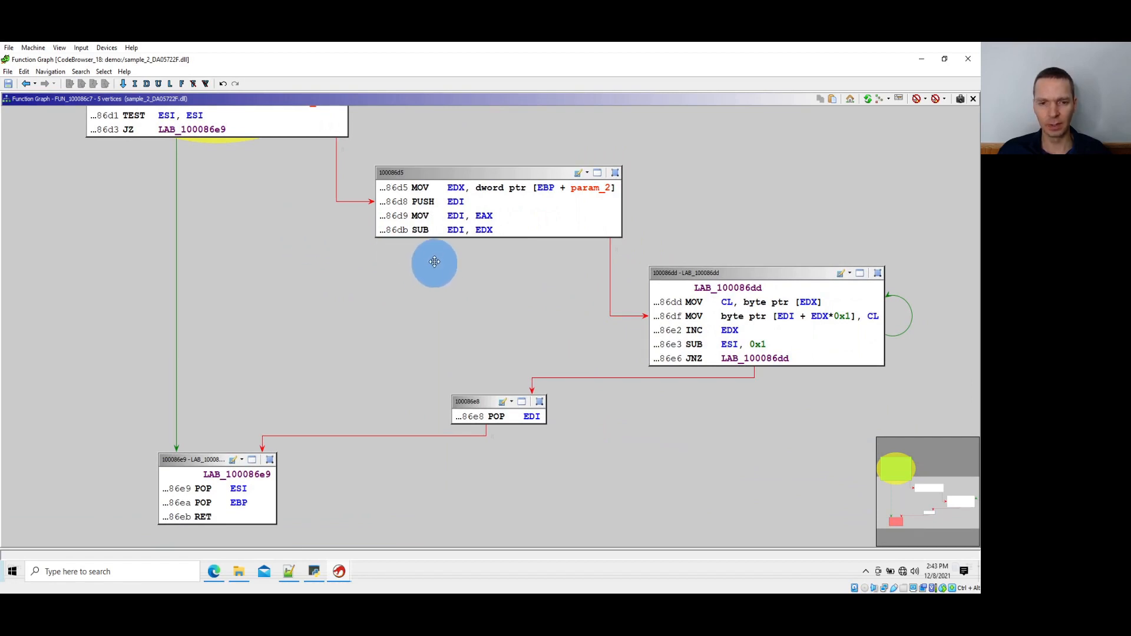
scroll(434, 261, up, 2)
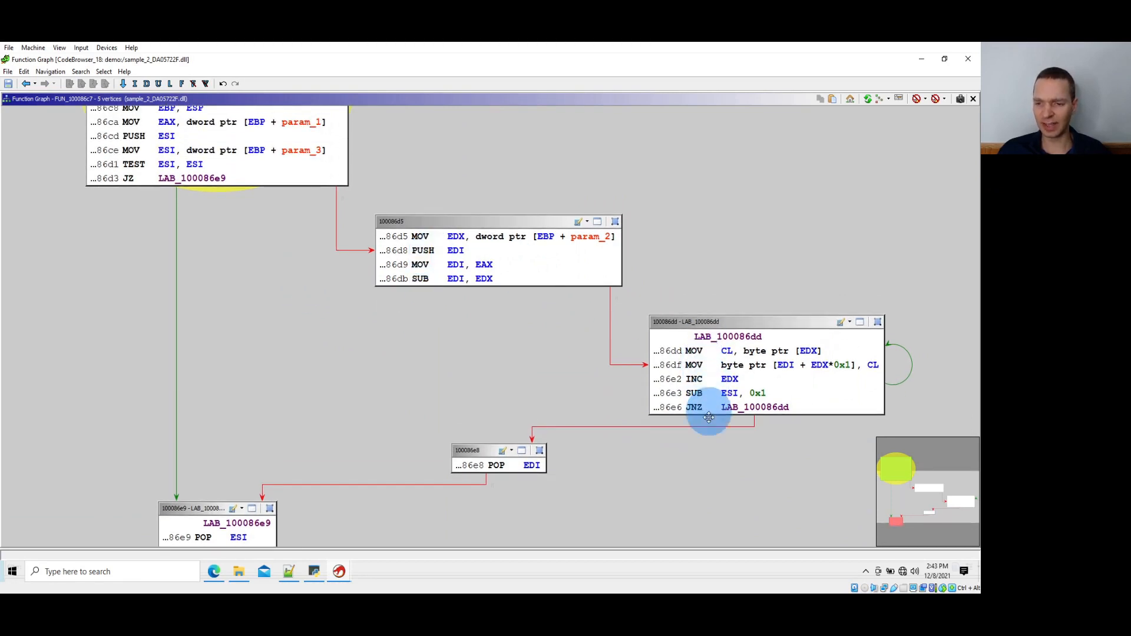
click(817, 350)
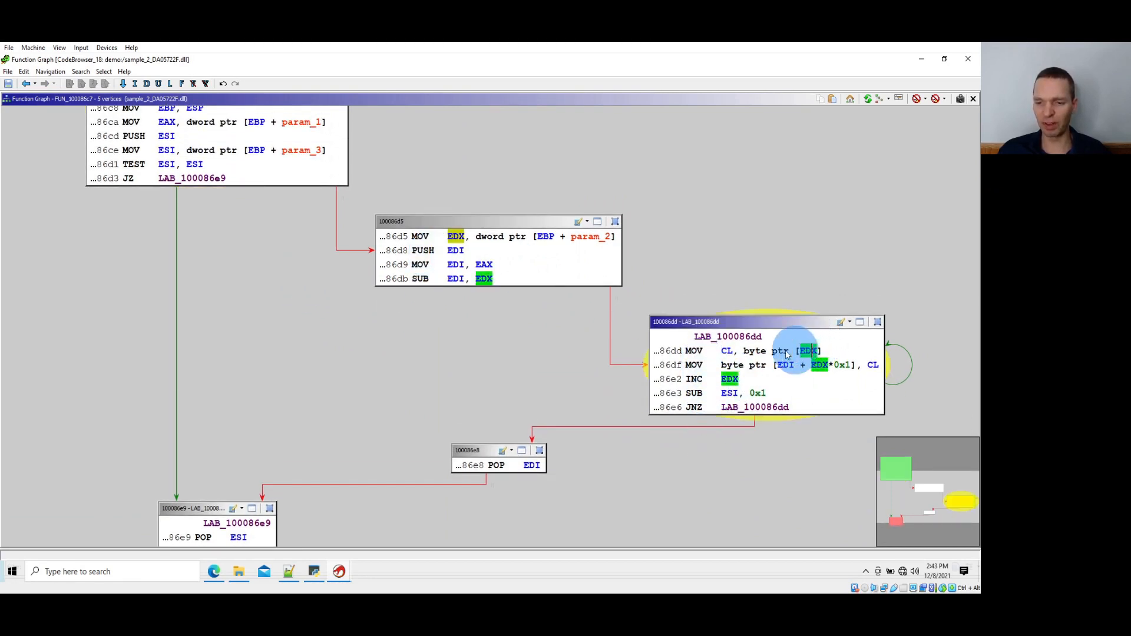
click(727, 351)
click(785, 365)
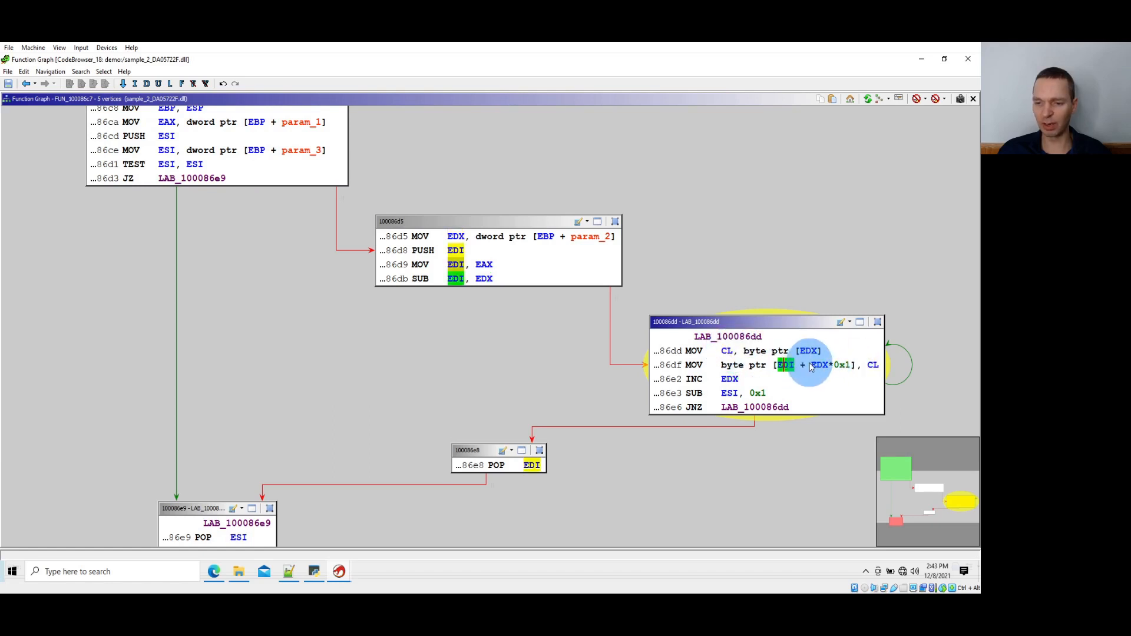
click(732, 395)
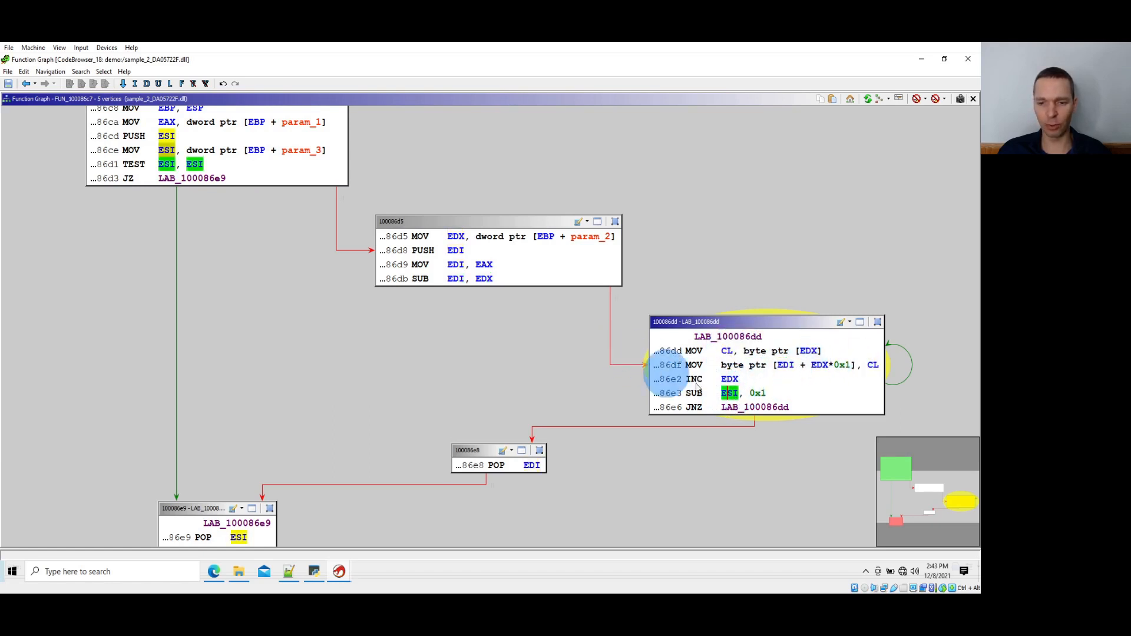
Rename the function FUN_100086c7 as f__Memcpy
drag(487, 353, 620, 533)
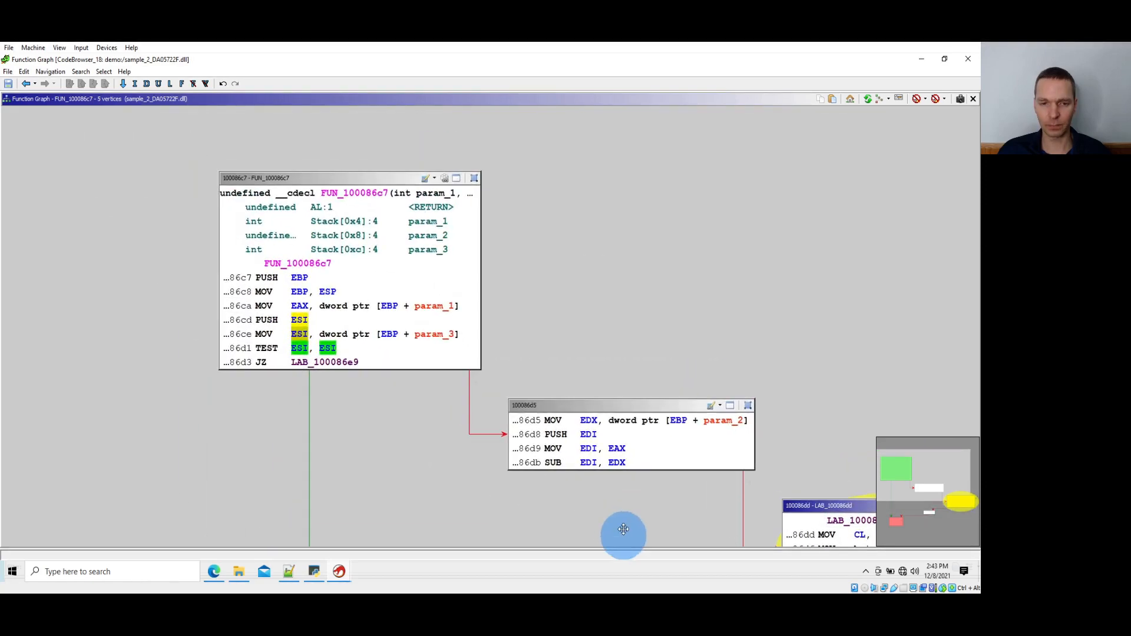
click(362, 199)
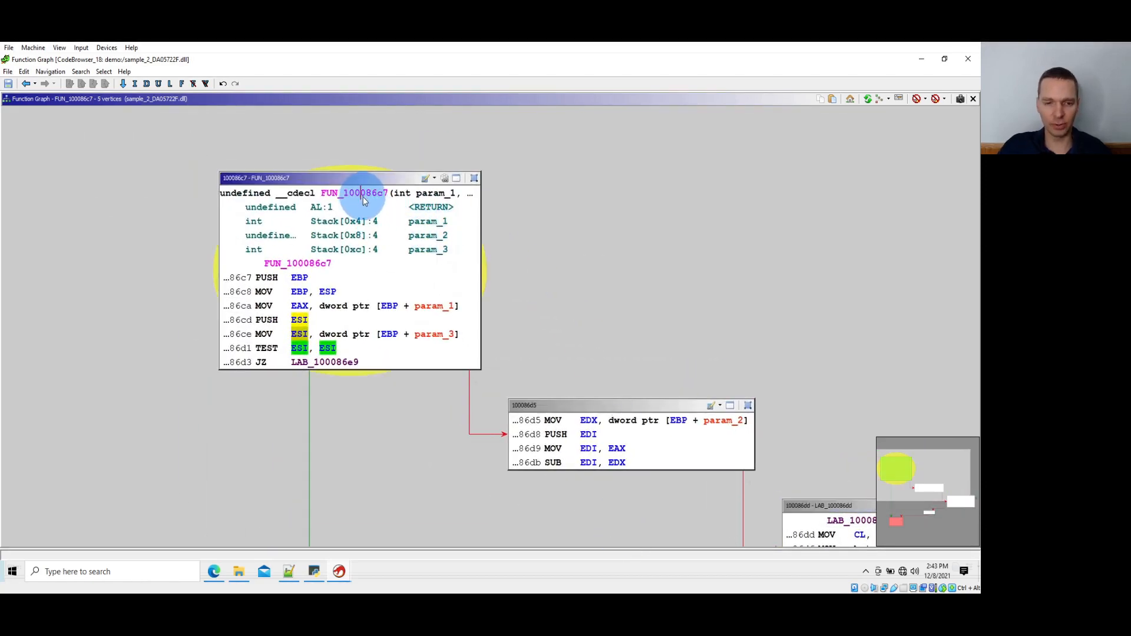
text(lf__Memcpy)
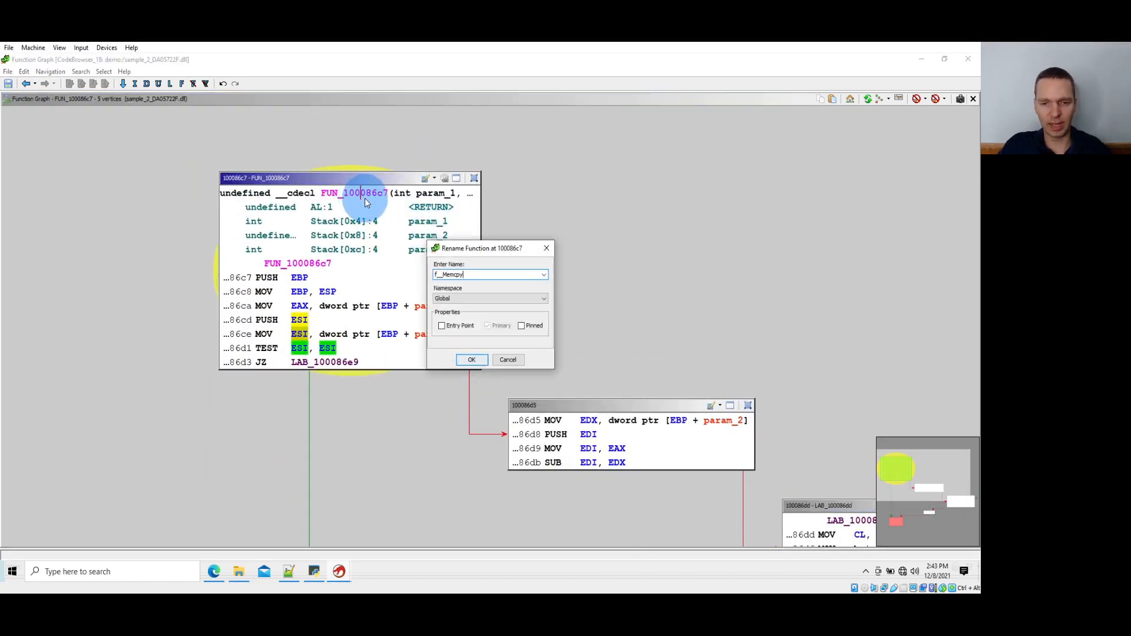
key(Return)
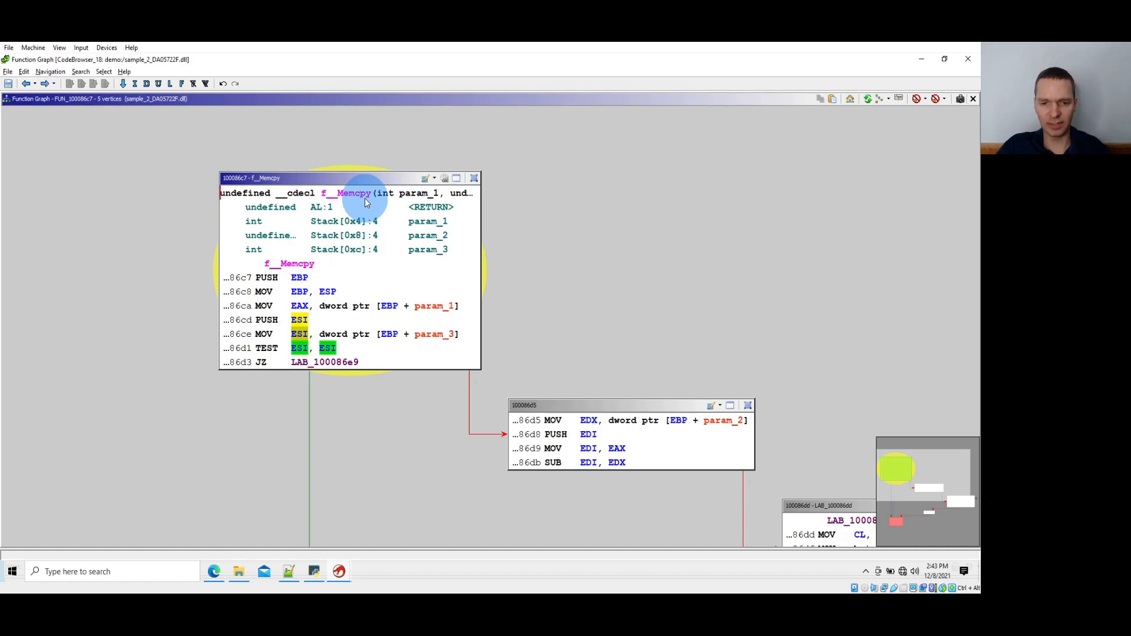
Return to FUN_10008d4c, open FUN_10008754 called after f__CryptoSha1, and trace its byte comparison at 1000876e and the branch to LAB_10008778
key(alt+Left)
scroll(435, 232, down, 10)
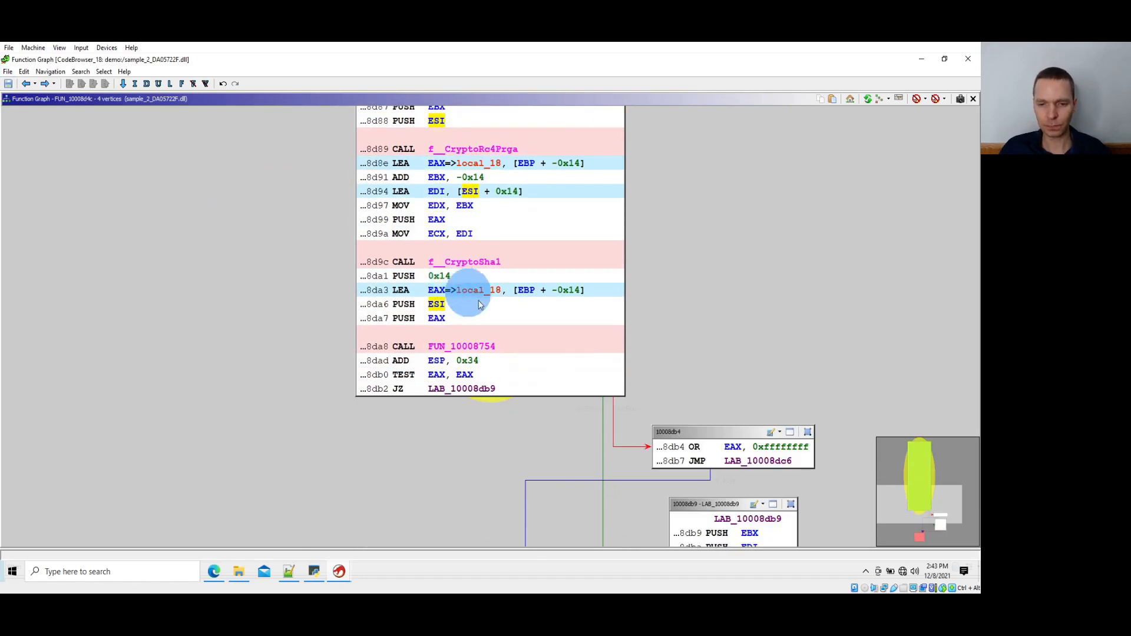
double_click(480, 345)
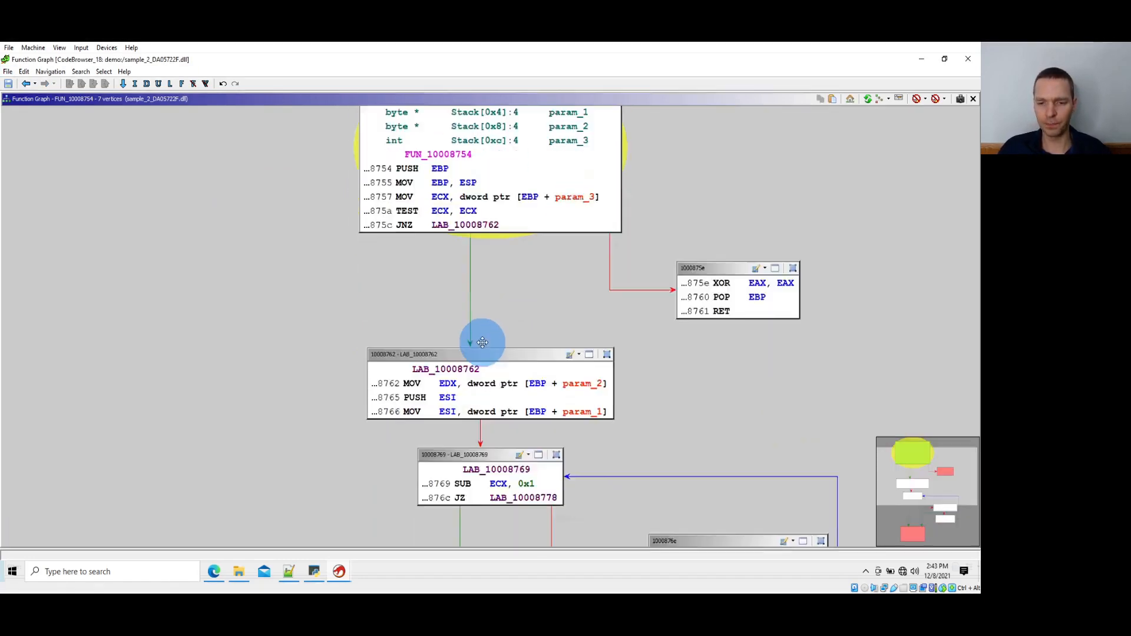
scroll(482, 342, down, 8)
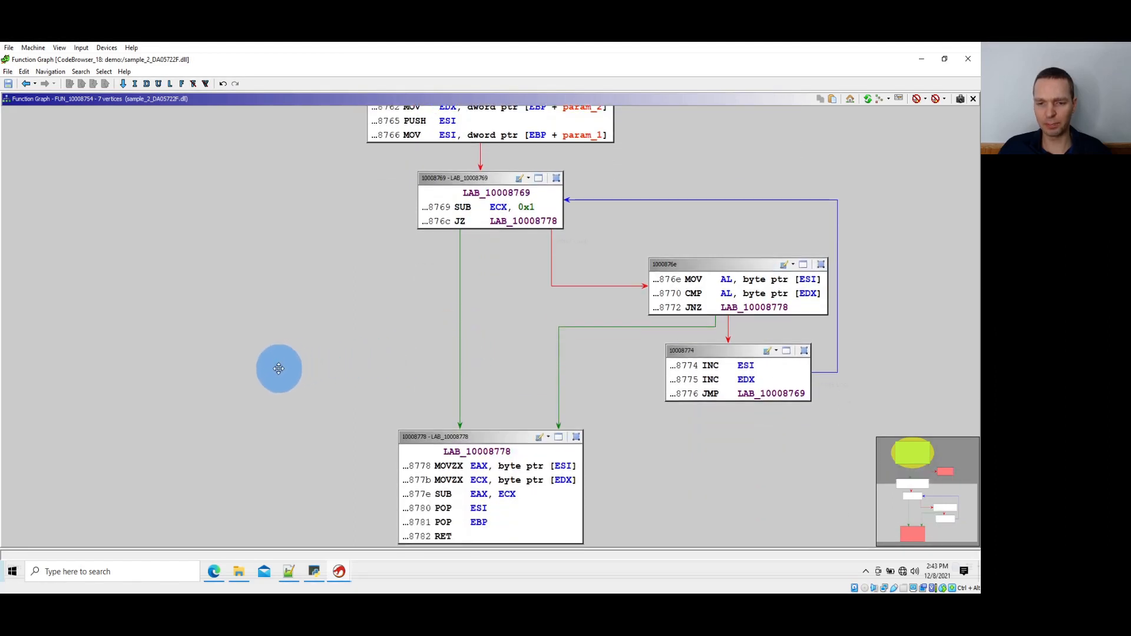
scroll(276, 368, up, 1)
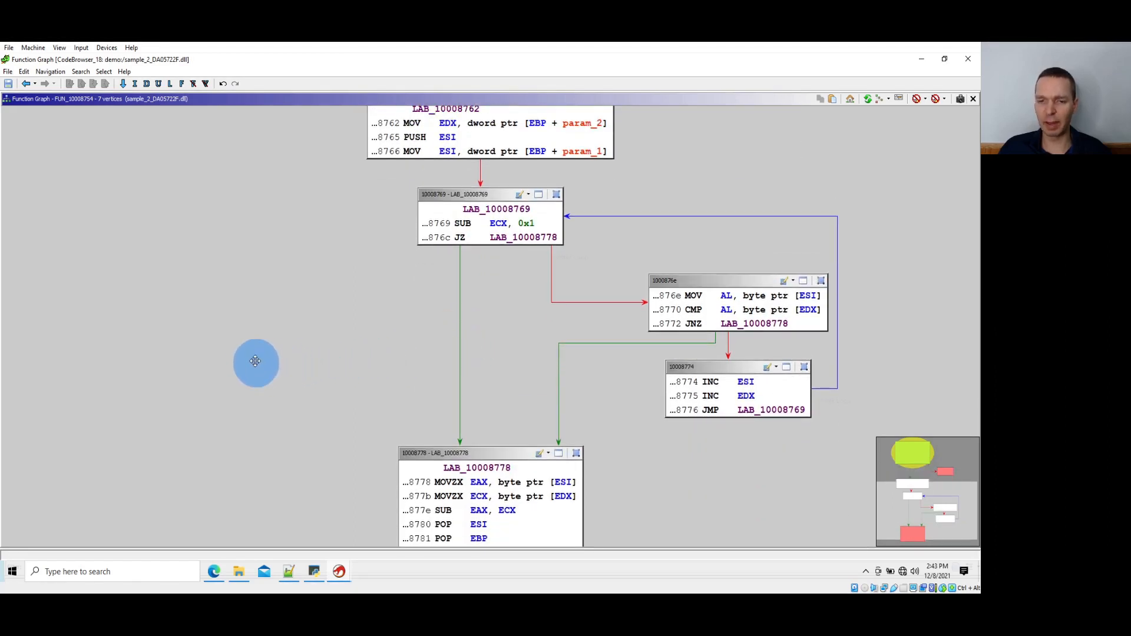
click(807, 296)
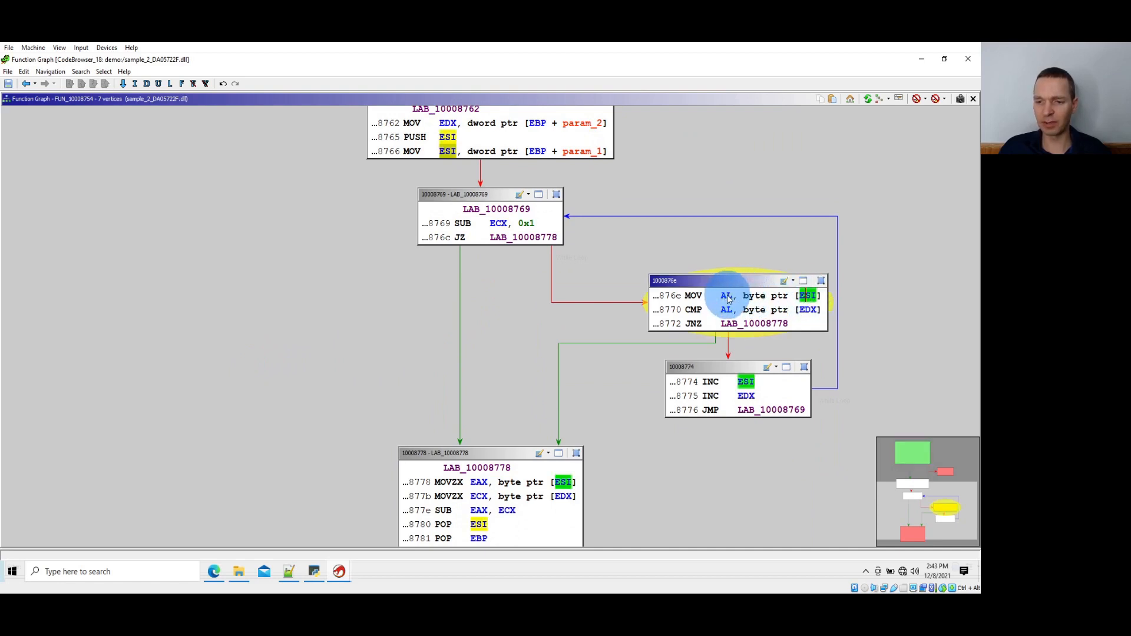
click(728, 297)
click(818, 310)
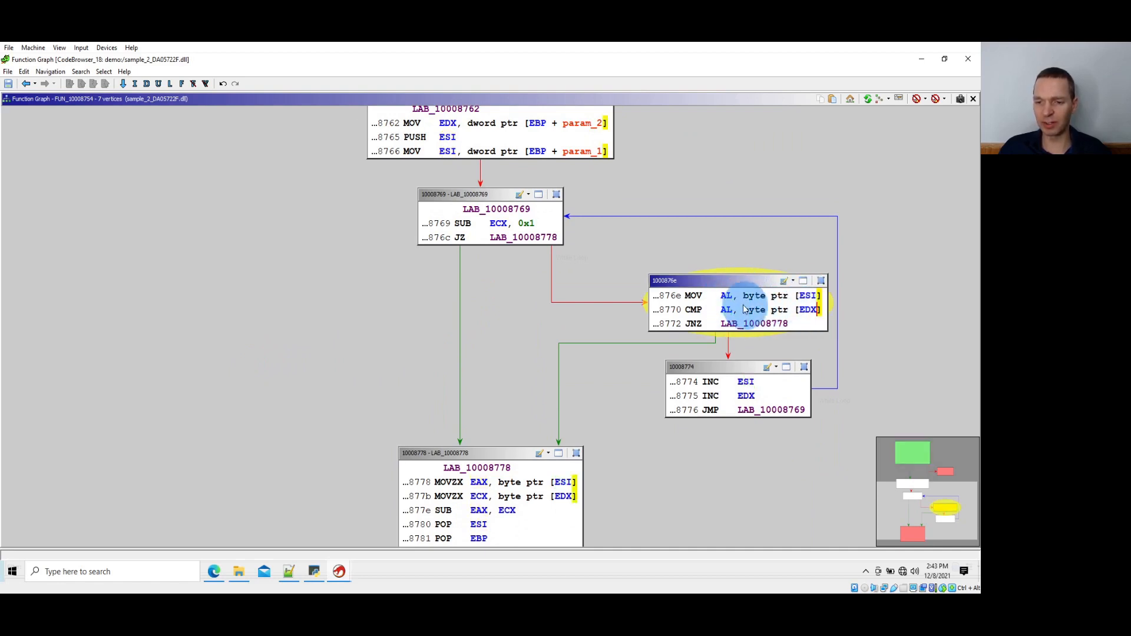
click(674, 343)
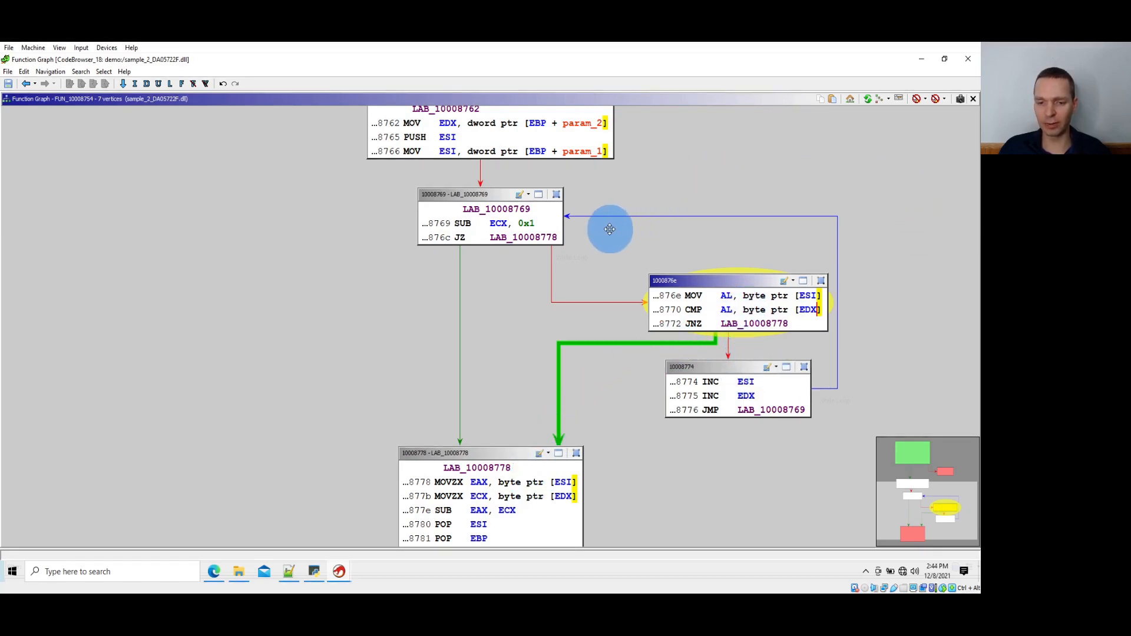
Trace ESI, EAX and ECX through the byte subtraction in block LAB_10008778 of FUN_10008754
scroll(610, 230, down, 3)
click(559, 400)
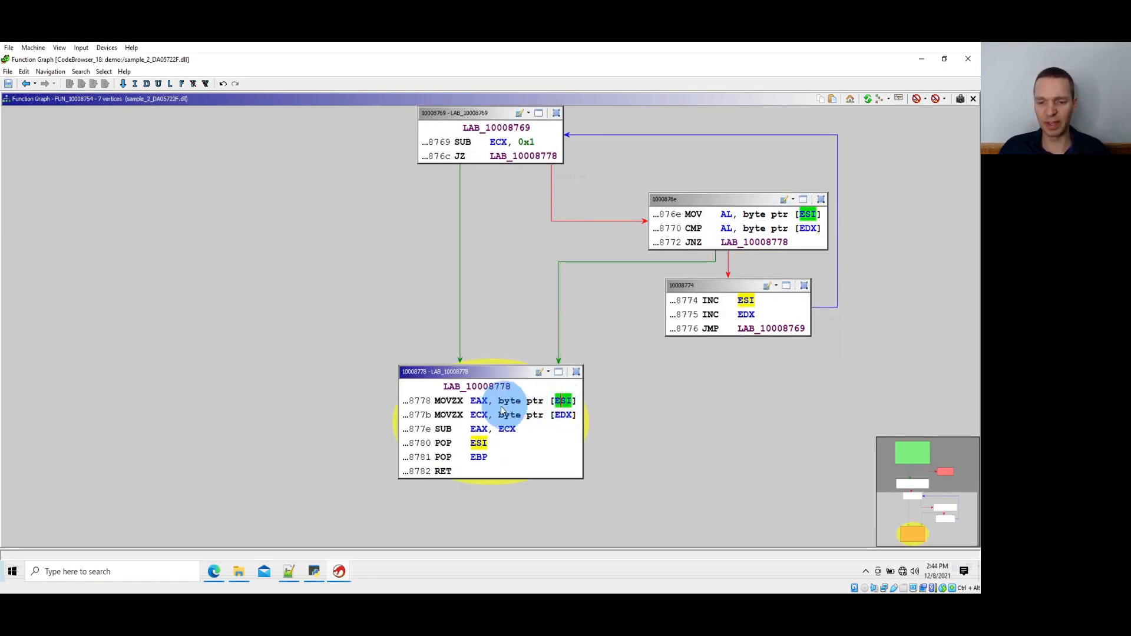
click(477, 401)
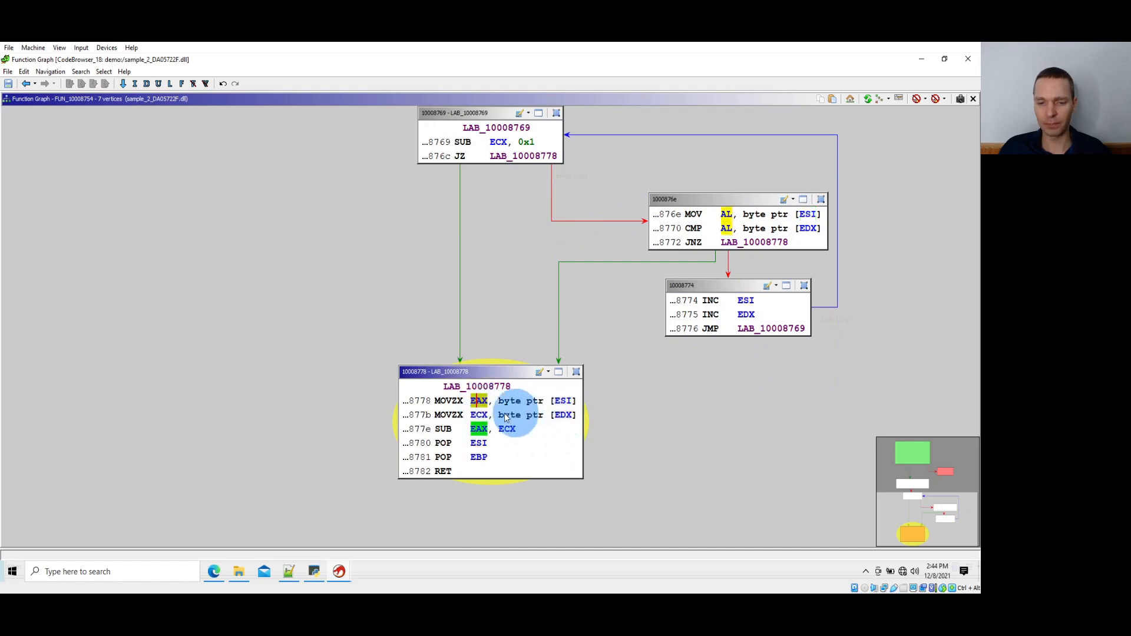
click(506, 429)
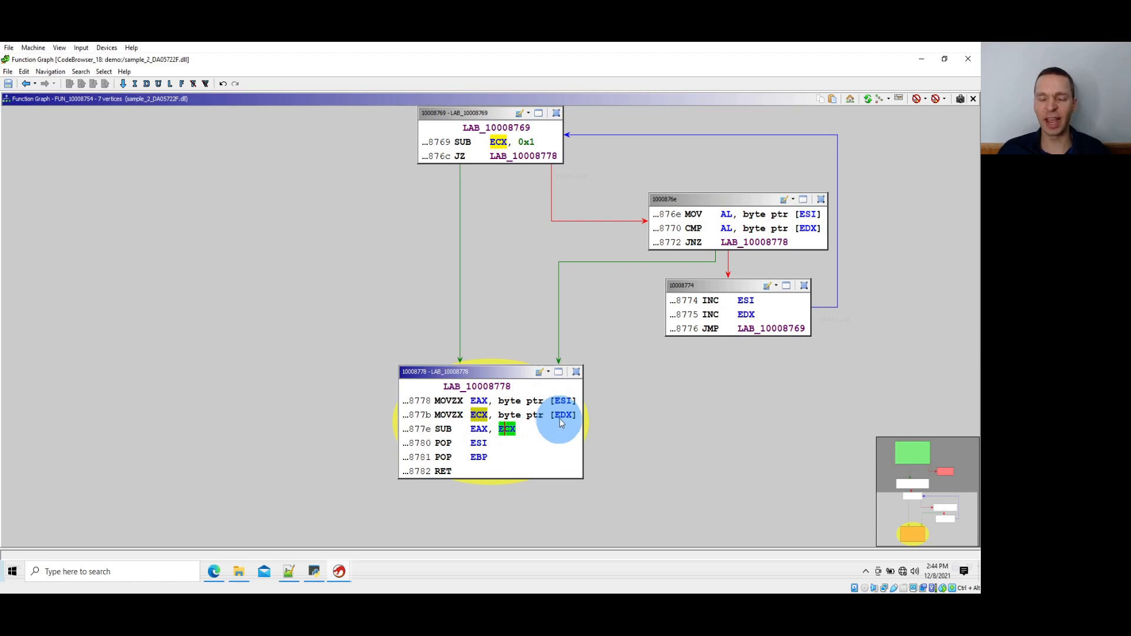
Rename the function FUN_10008754 as f__Memcmp
scroll(558, 421, up, 10)
scroll(559, 419, up, 7)
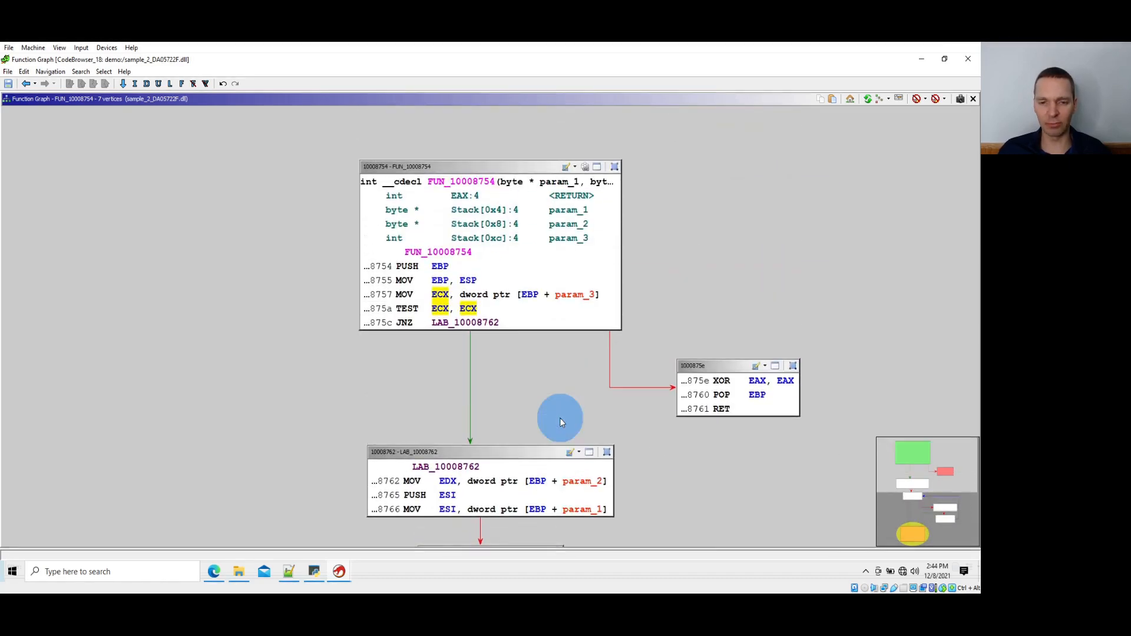
click(464, 184)
text(lf)
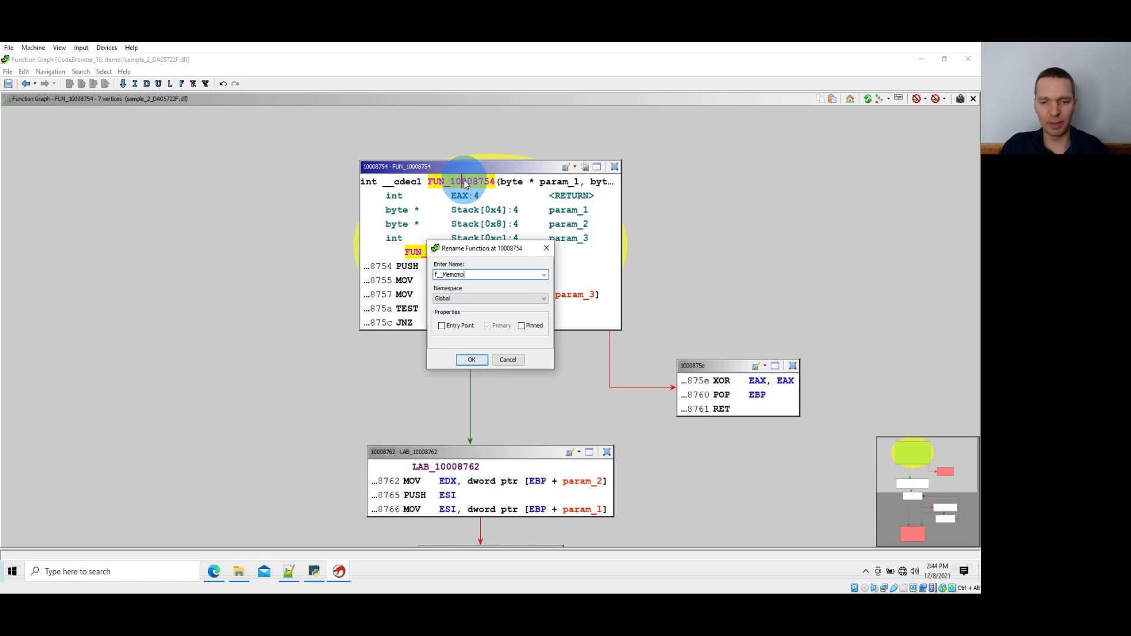
key(Return)
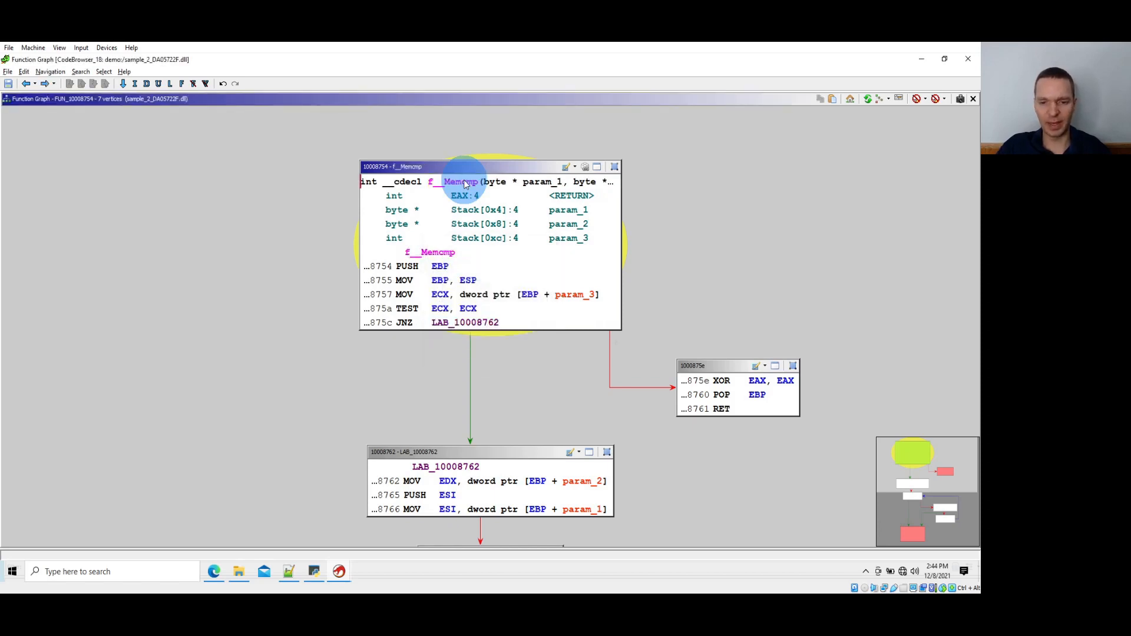
Go back to FUN_10008d4c and rename it as f__CryptoDecryptAndValidateHash
key(alt+Left)
scroll(486, 215, up, 10)
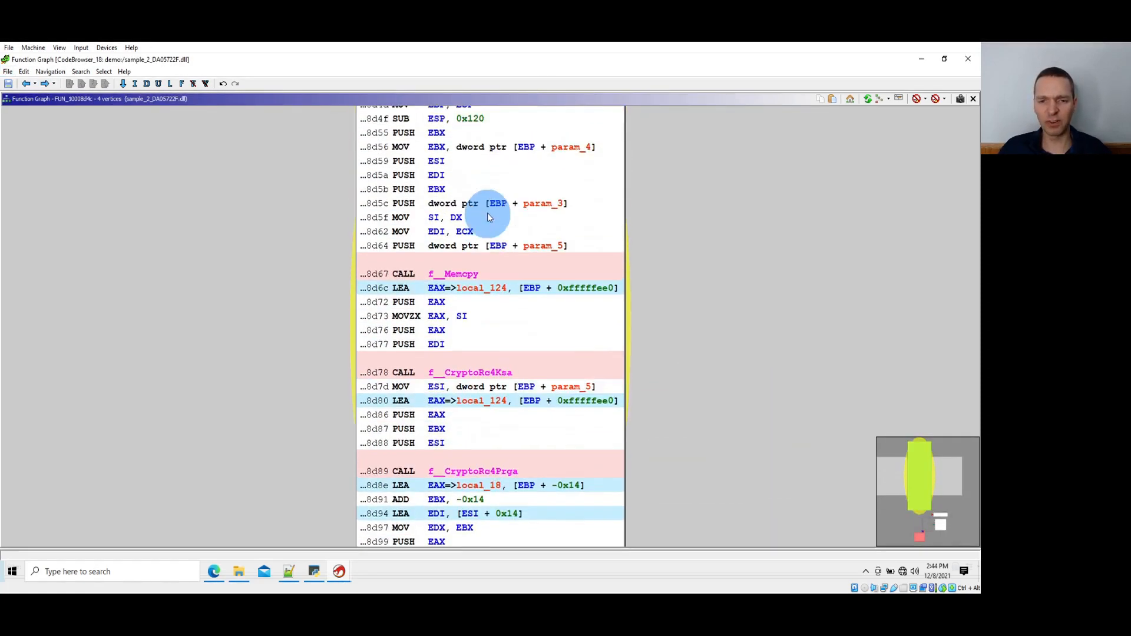
scroll(487, 213, up, 5)
click(480, 185)
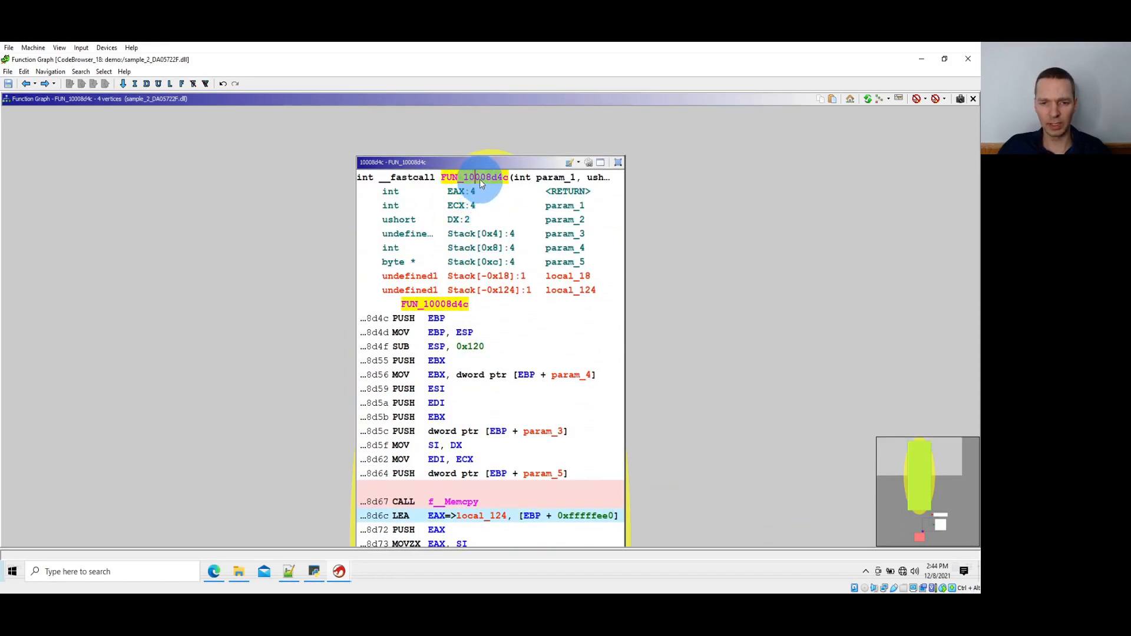
text(lf__CryptoDec)
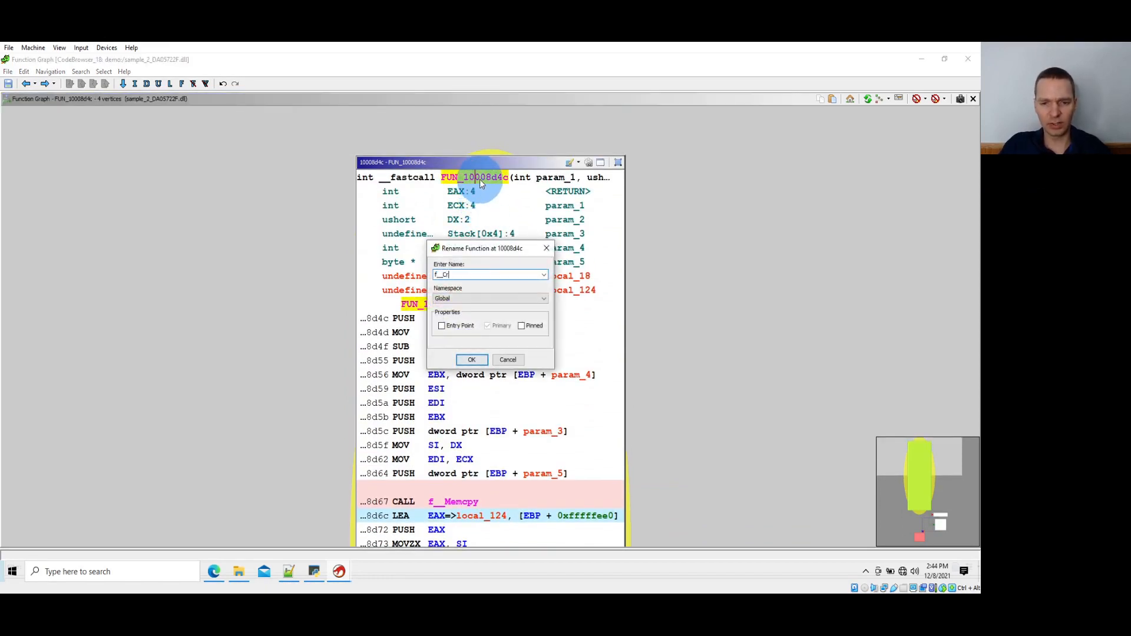
text(ryptAndValidateha)
key(BackSpace)
key(BackSpace)
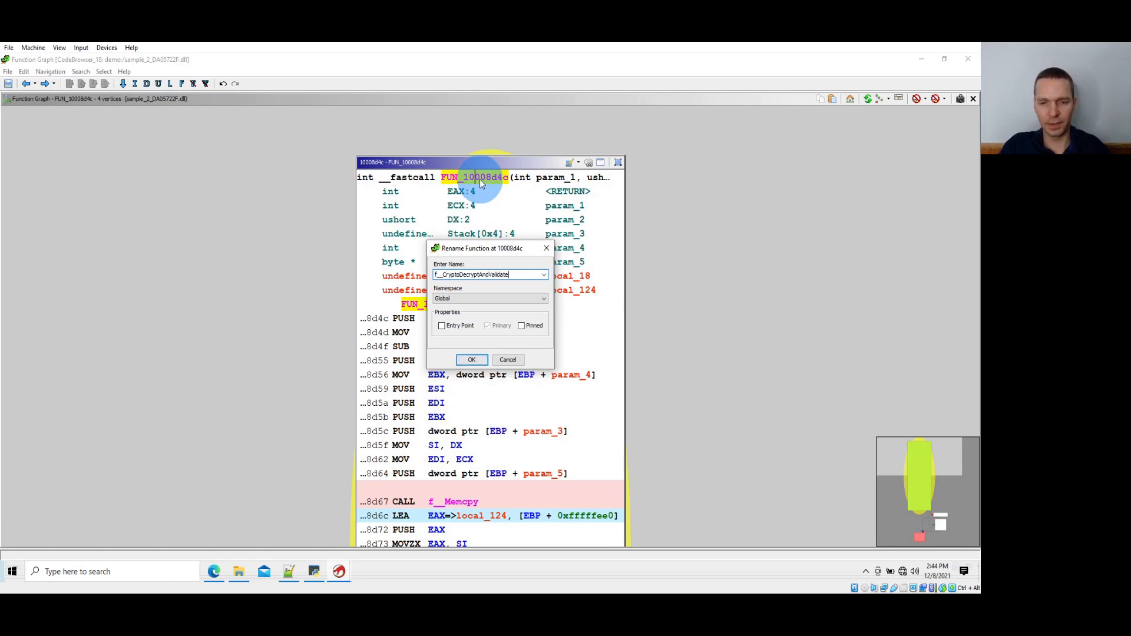
text(Hash)
key(Return)
Review the renamed function's call sequence from f__Memcpy through f__Memcmp, then the failure block 10008db4 and the f__Memcpy call in LAB_10008db9
scroll(497, 206, down, 3)
scroll(494, 254, down, 1)
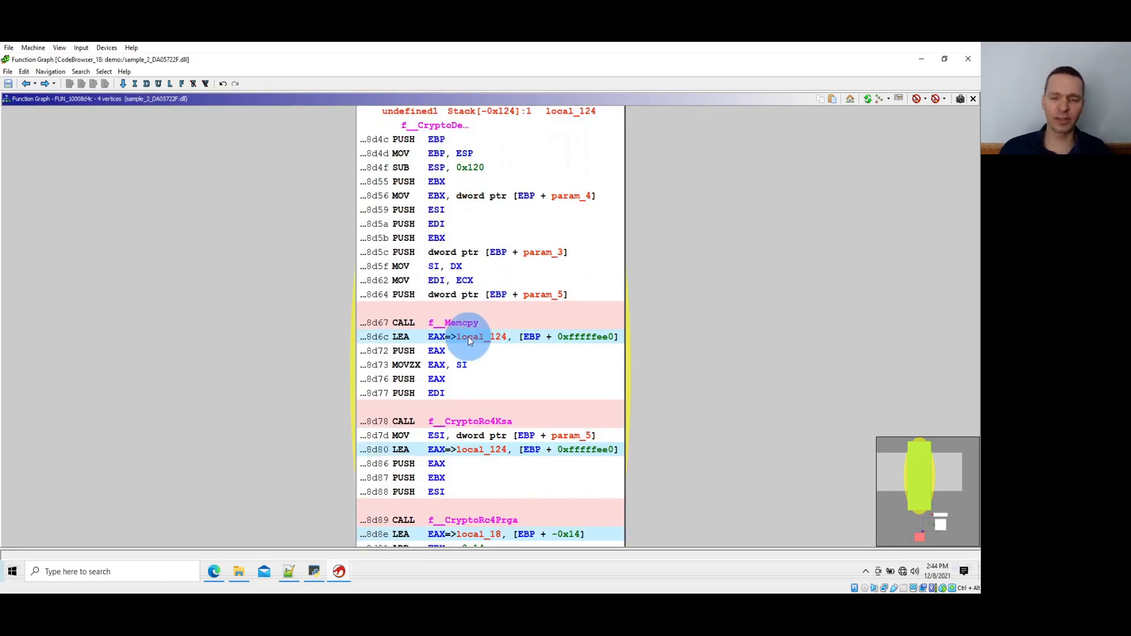
scroll(474, 354, down, 3)
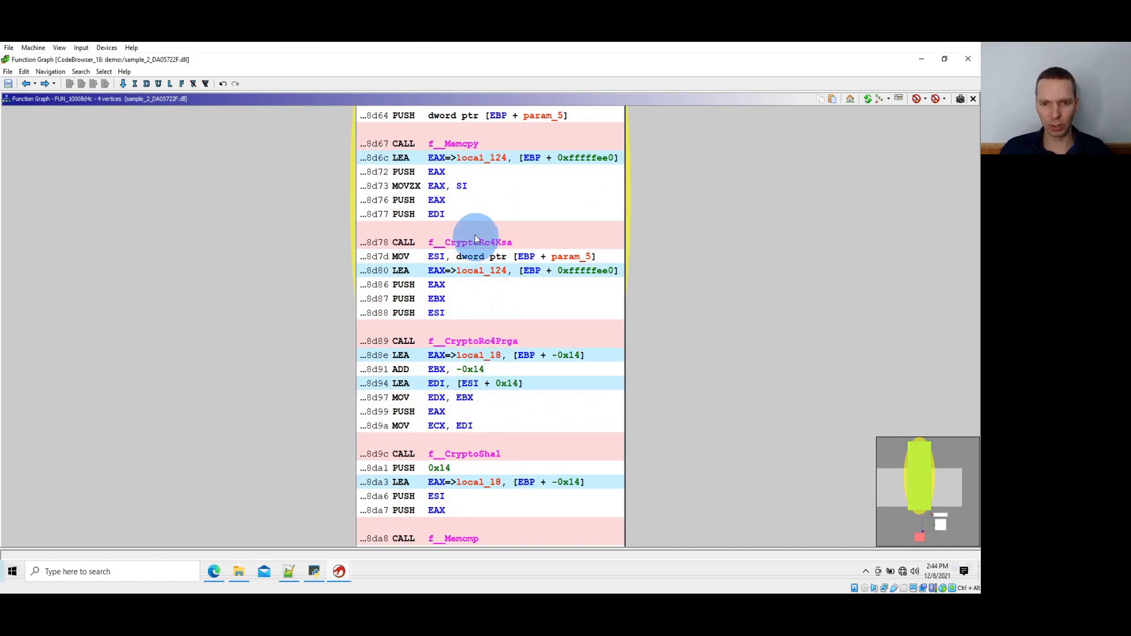
scroll(482, 270, down, 2)
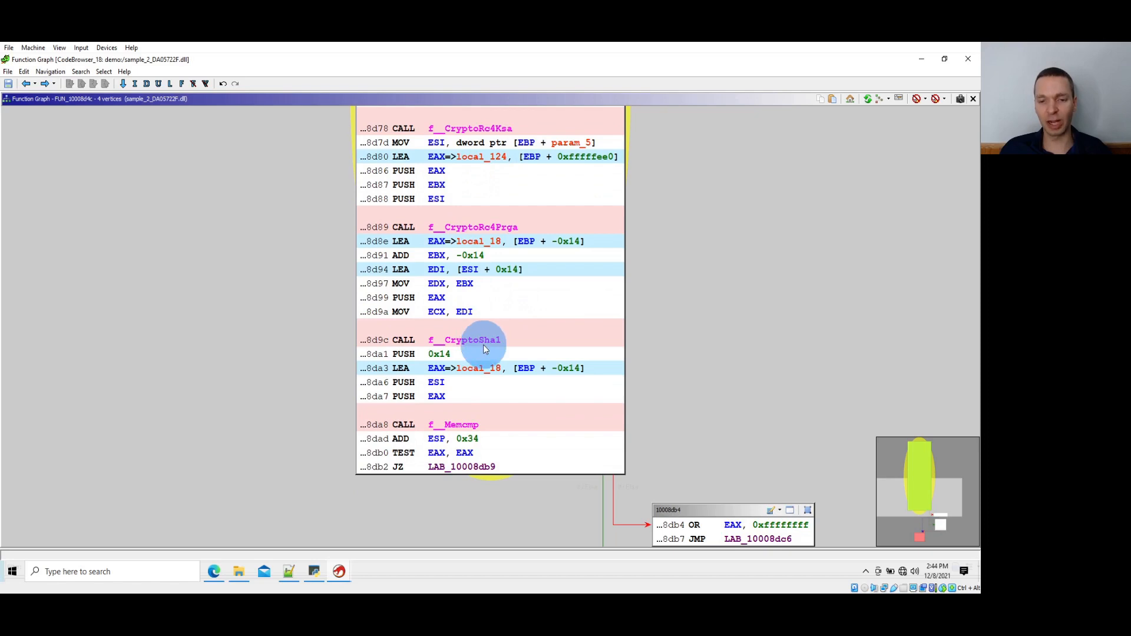
scroll(485, 257, down, 1)
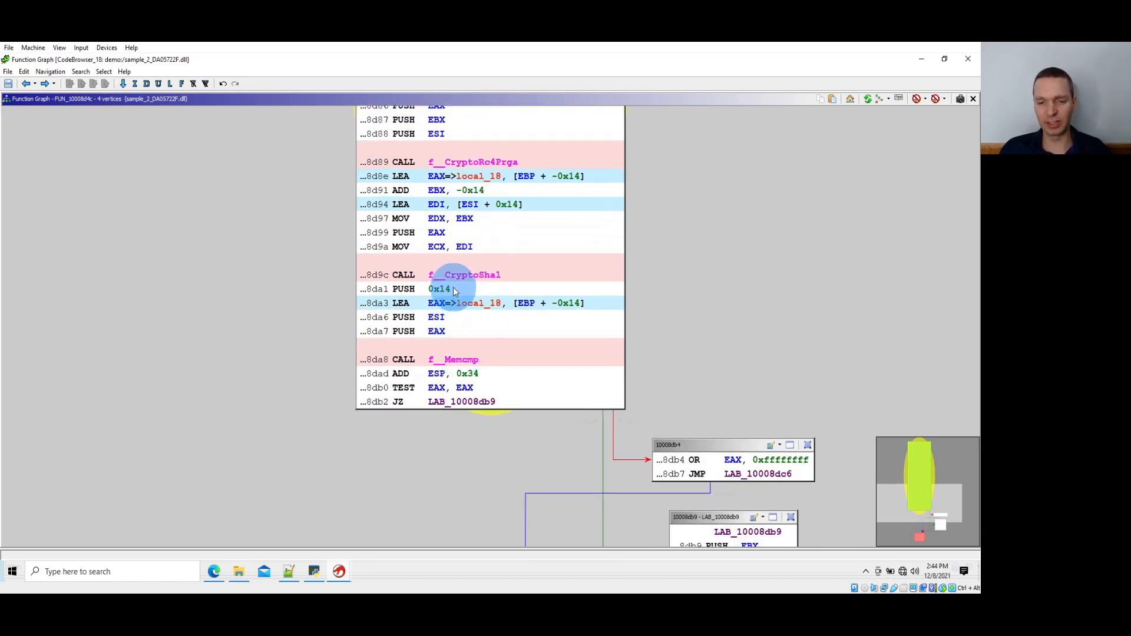
click(417, 290)
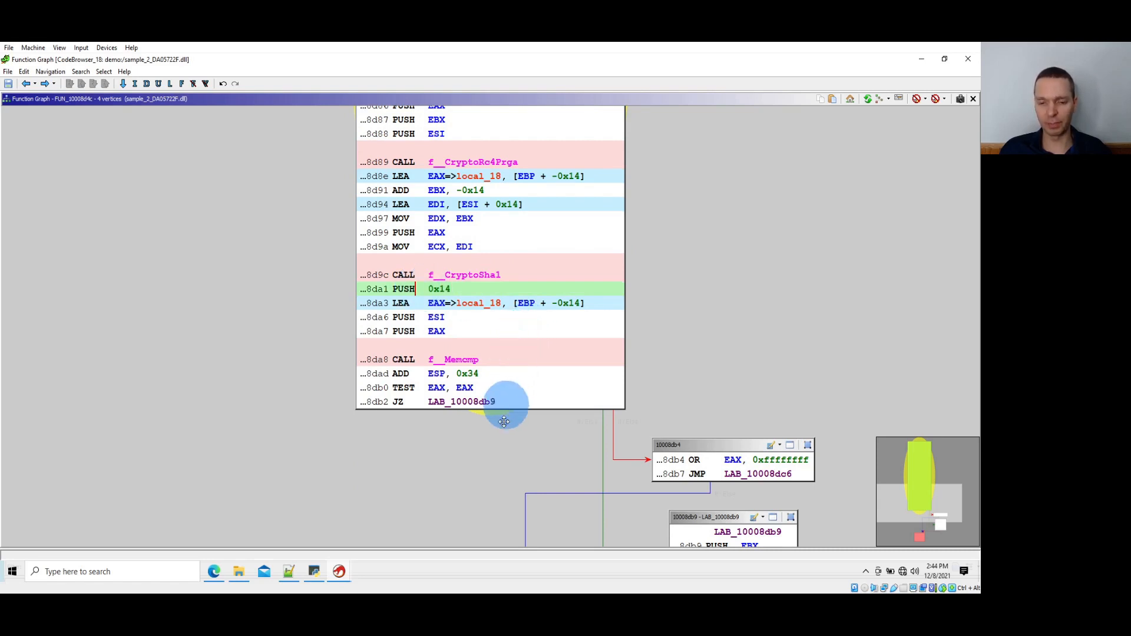
drag(499, 458, 400, 334)
drag(482, 391, 341, 276)
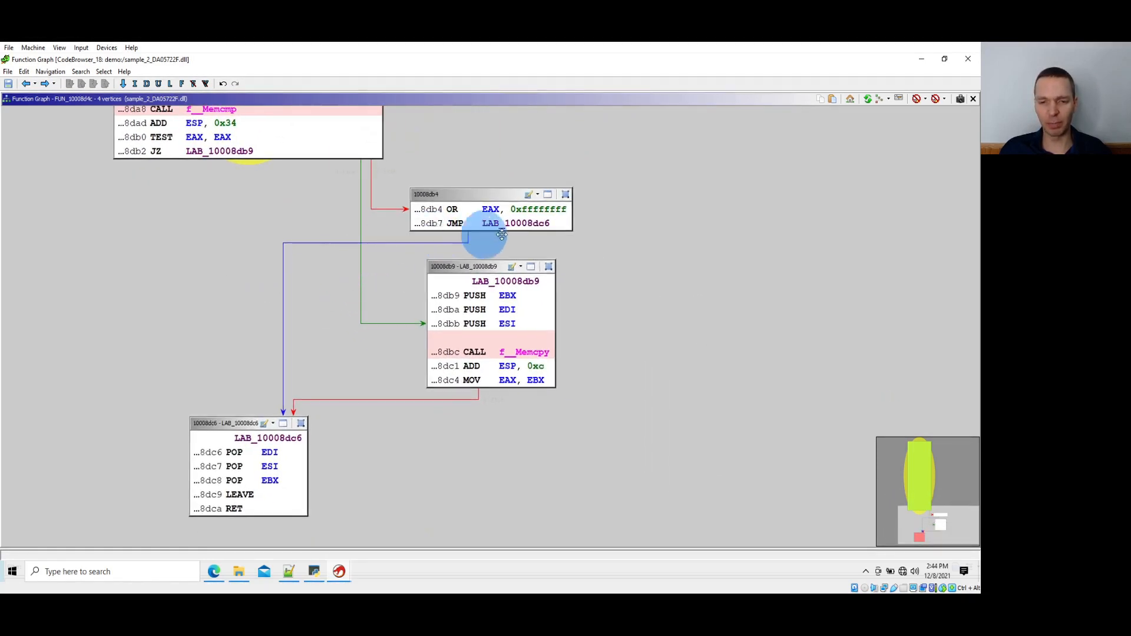
click(537, 207)
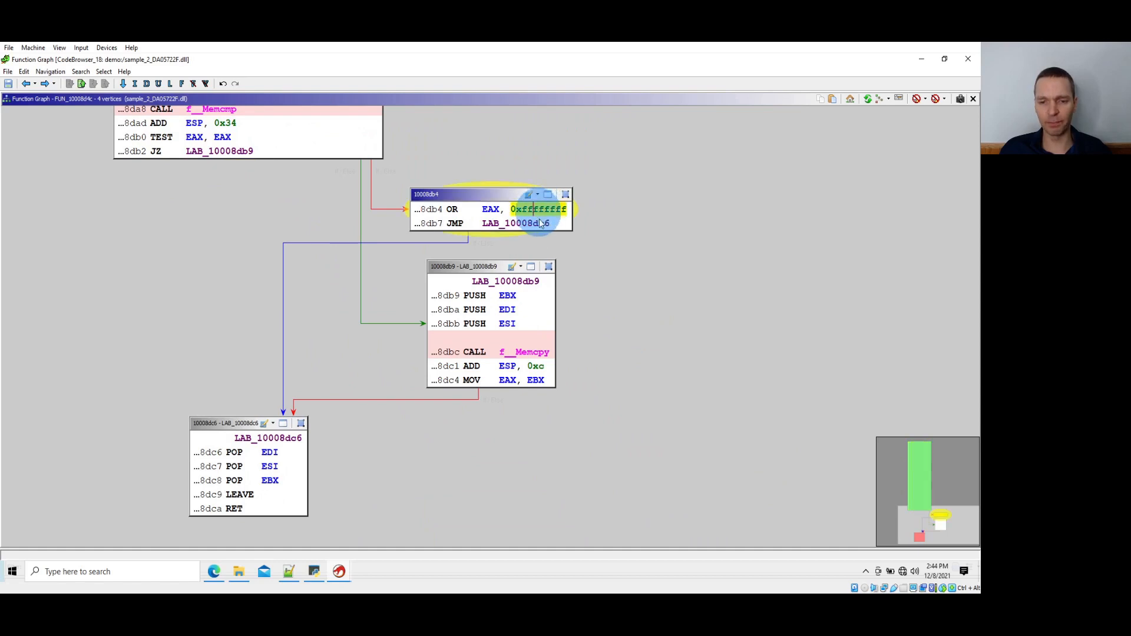
click(532, 354)
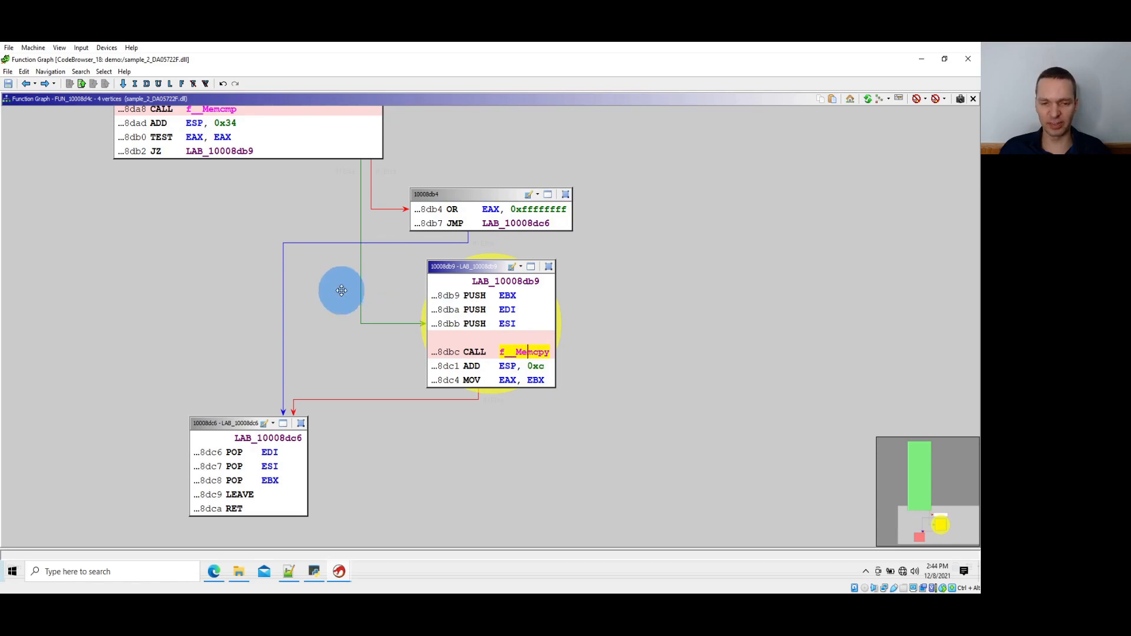
Find the references to f__CryptoDecryptAndValidateHash at 10008d4c and go to the call at 10008859
drag(342, 291, 524, 501)
scroll(670, 320, up, 10)
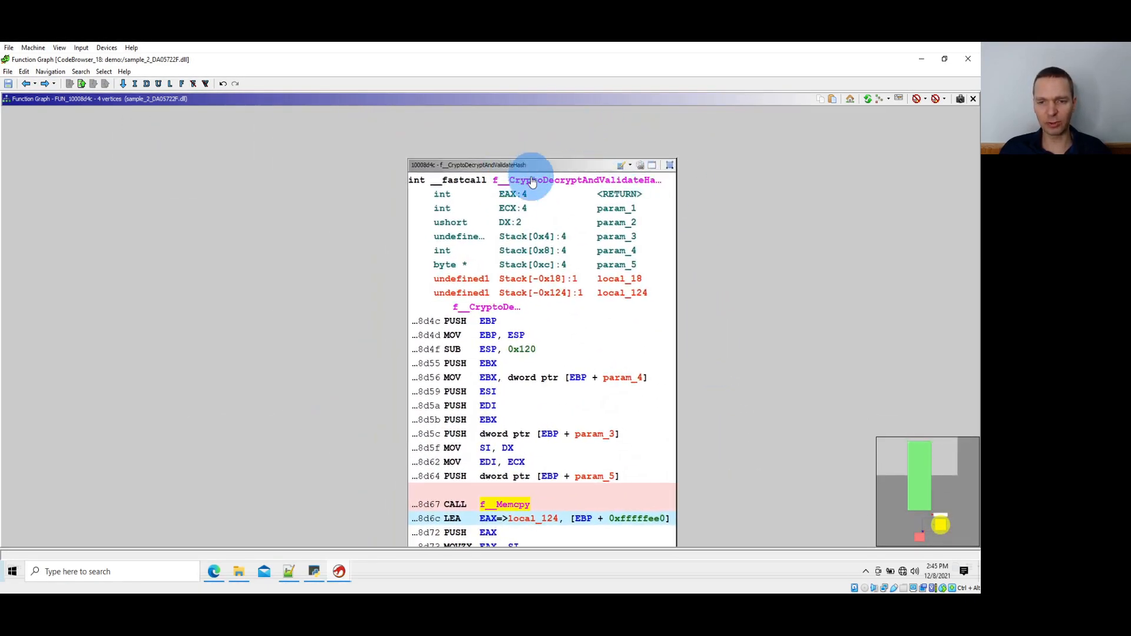
click(532, 182)
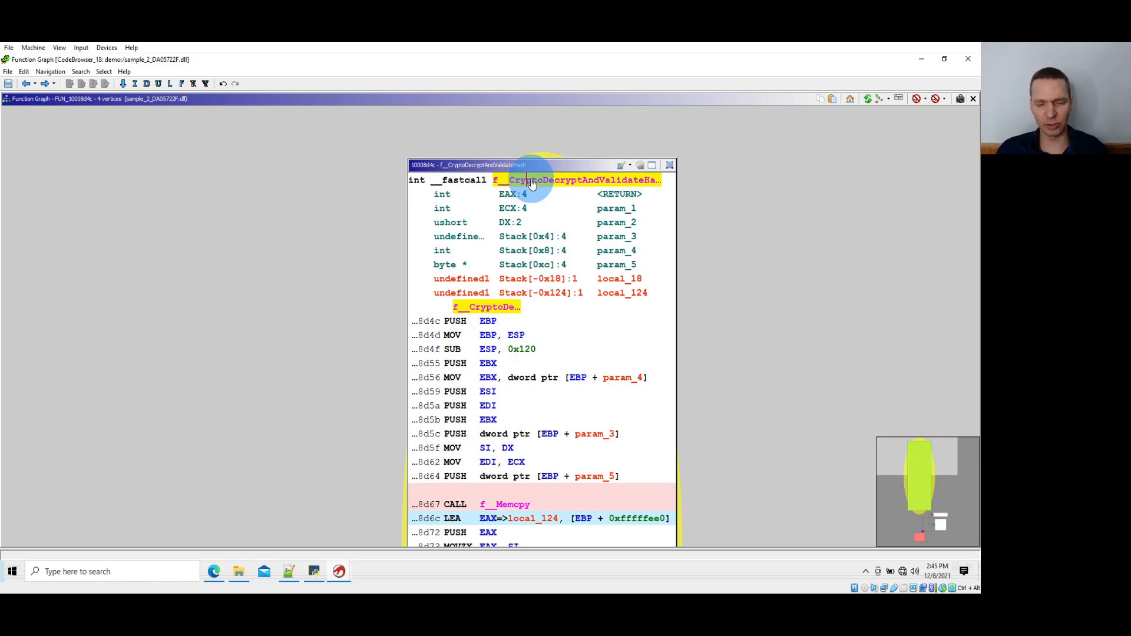
key(ctrl+shift+f)
click(538, 113)
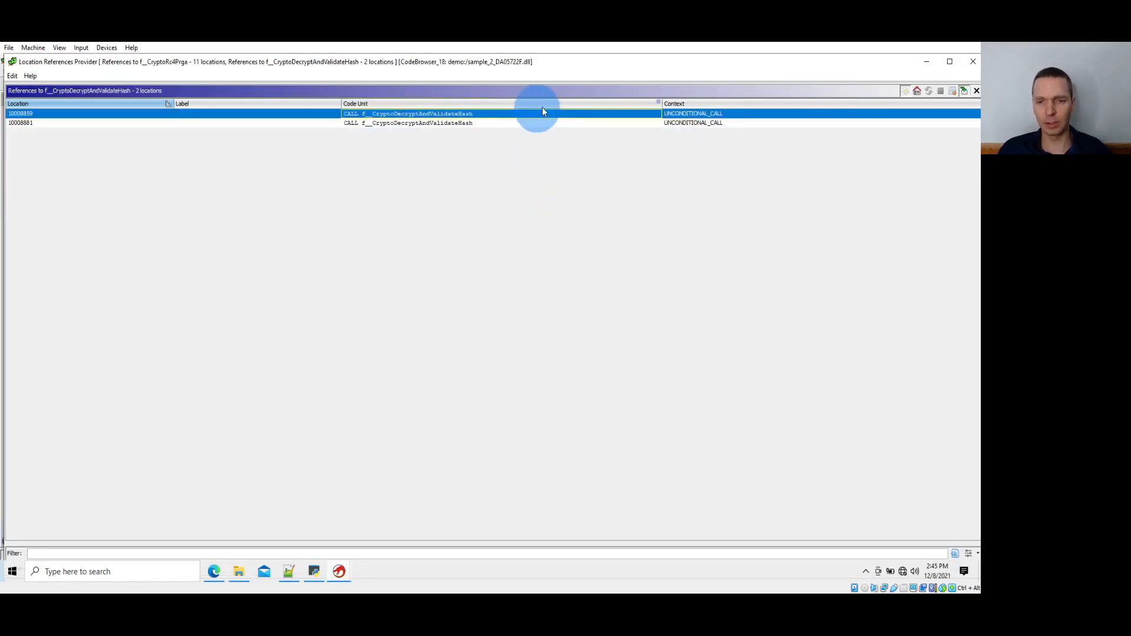
click(927, 61)
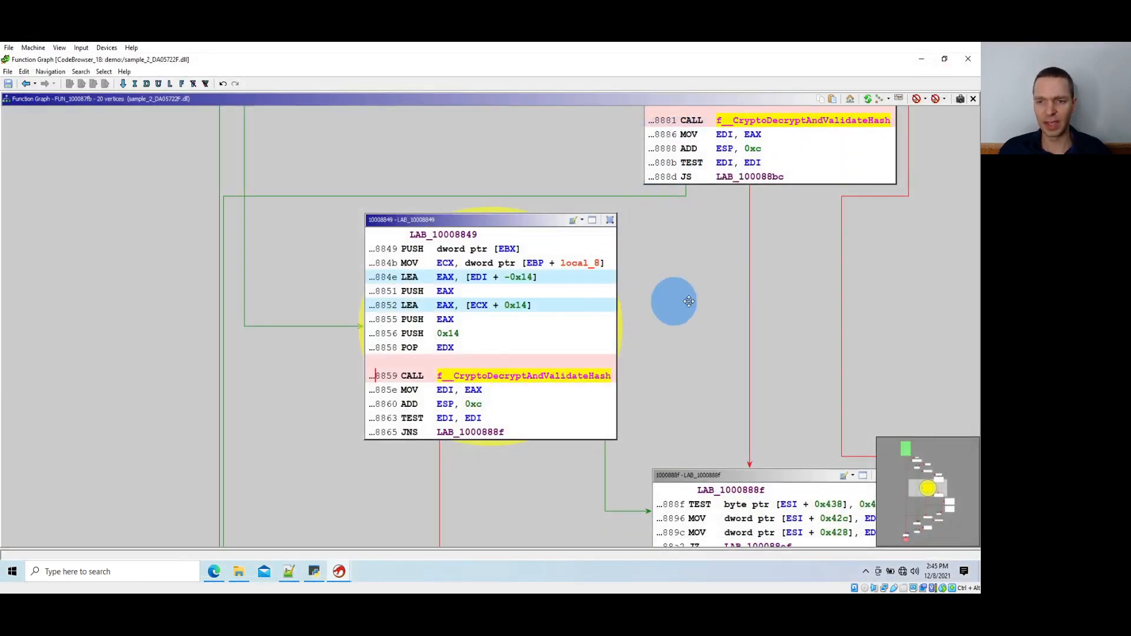
Examine how blocks LAB_10008849 and LAB_10008878 call f__CryptoDecryptAndValidateHash, including the ESI + 0x400 argument
drag(674, 303, 520, 341)
scroll(554, 197, up, 3)
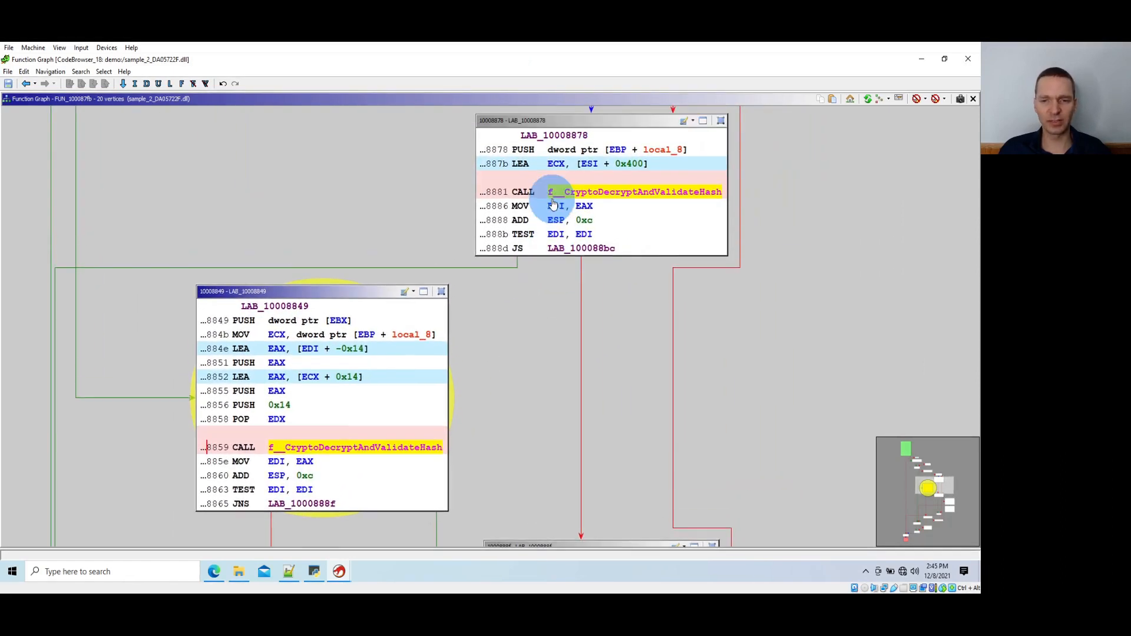
click(648, 180)
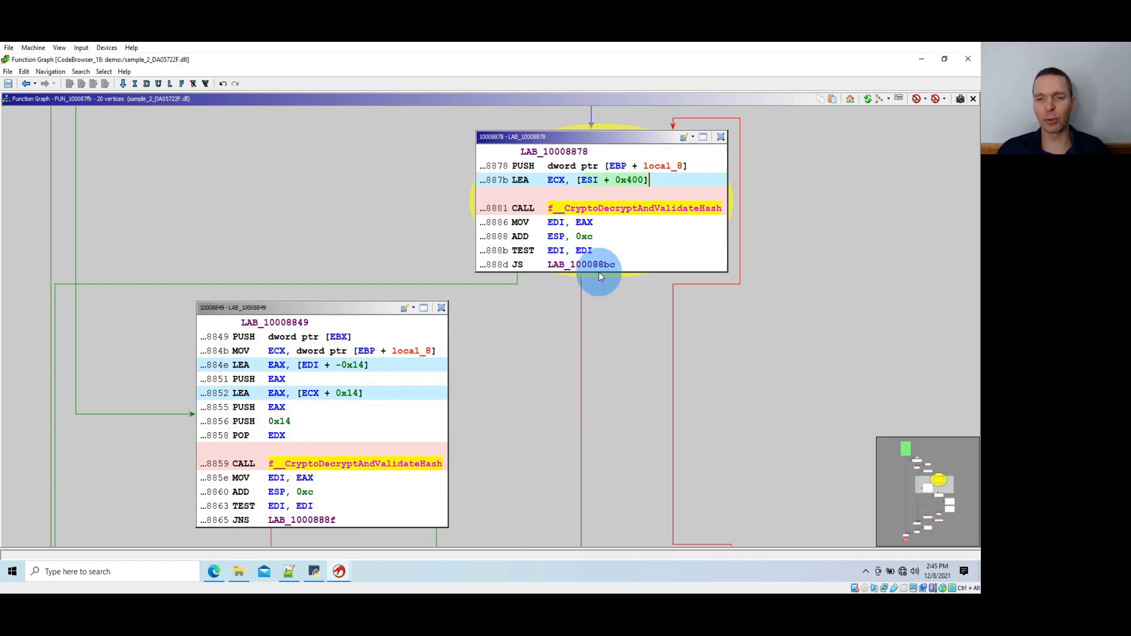
drag(544, 347, 560, 292)
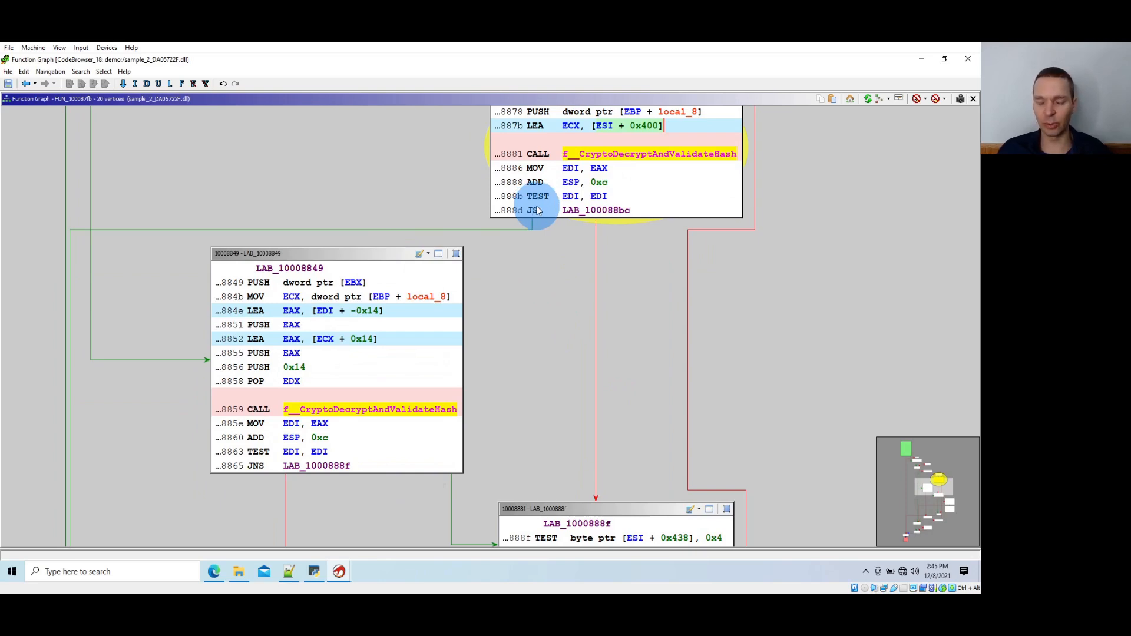
scroll(536, 207, up, 8)
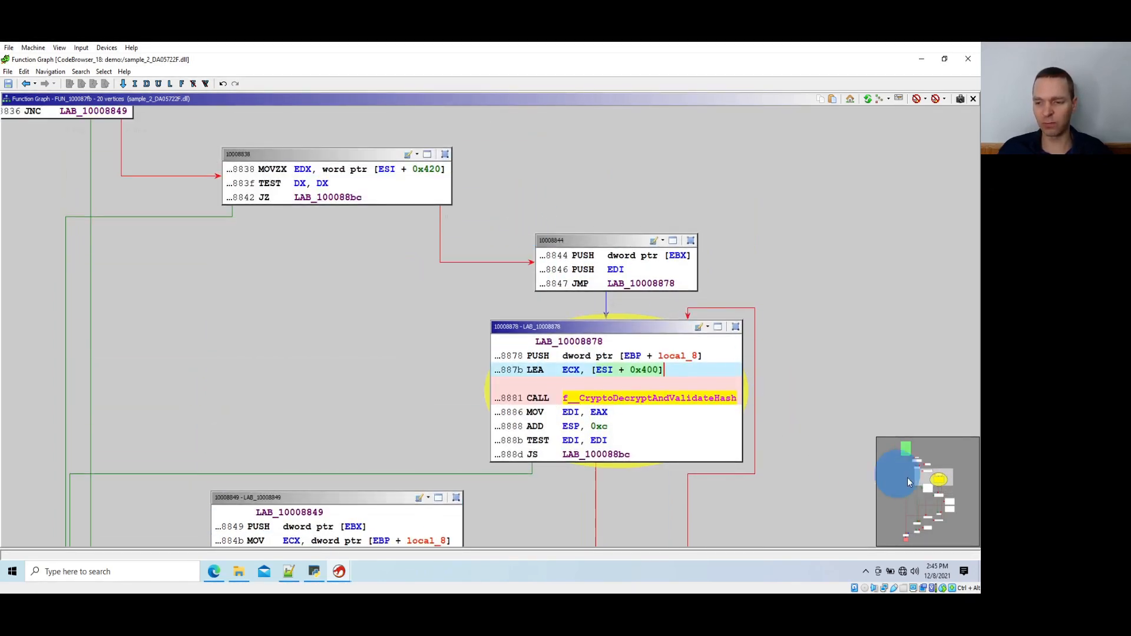
Rename the calling function FUN_100087fb as f__CryptoDecryptAndValidateHash too
drag(927, 479, 900, 454)
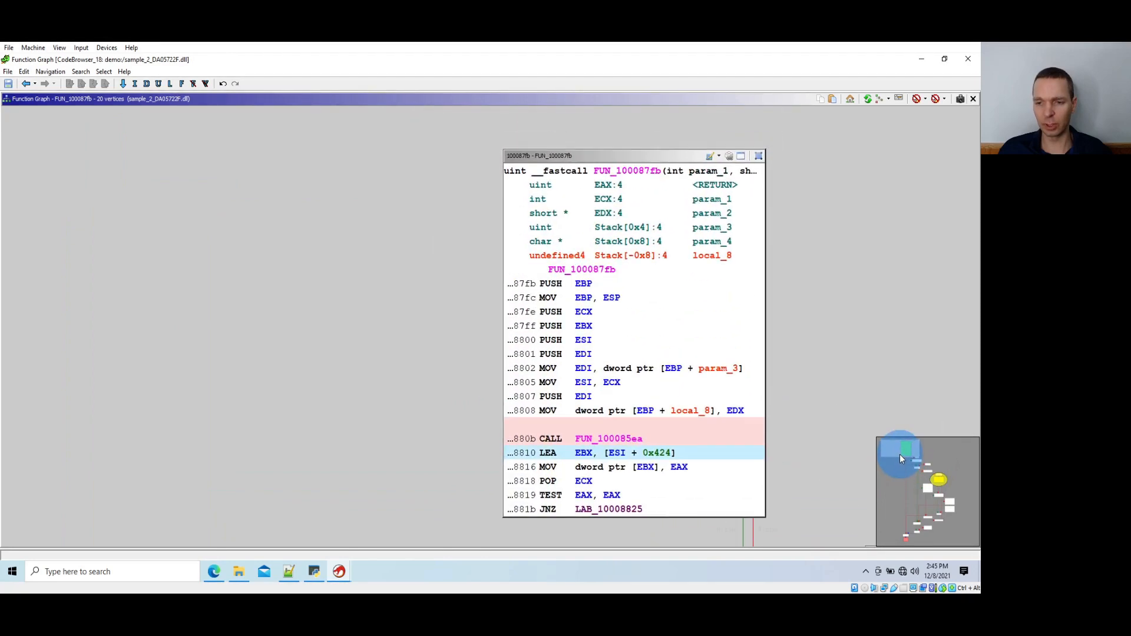
click(648, 171)
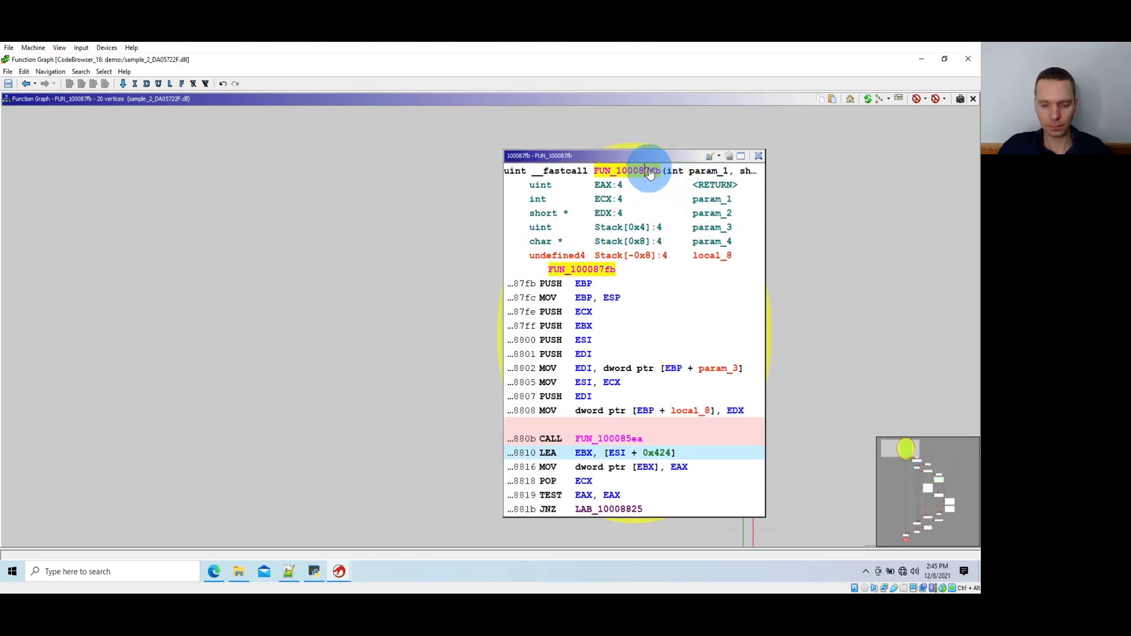
text(lf__C)
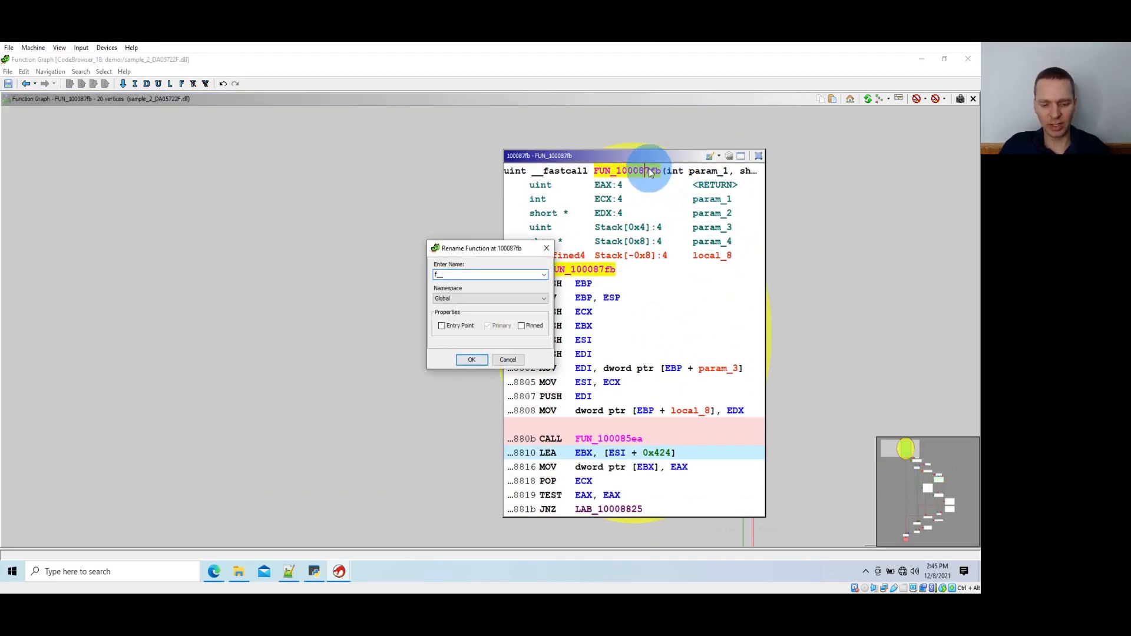
text(ryptoDecrypt)
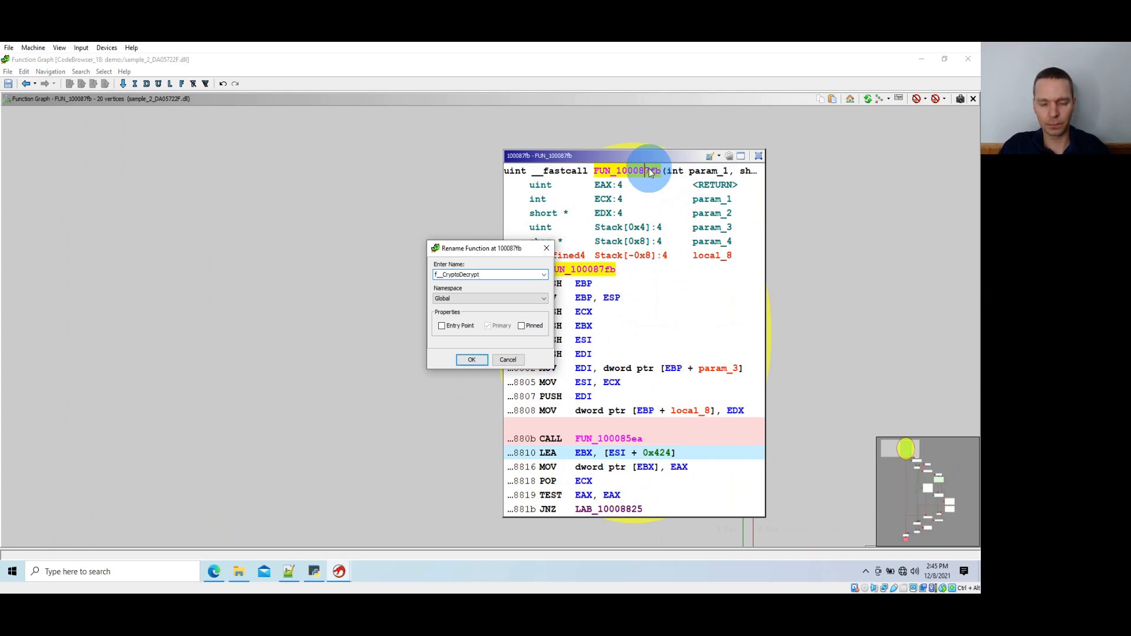
text(AndValidate)
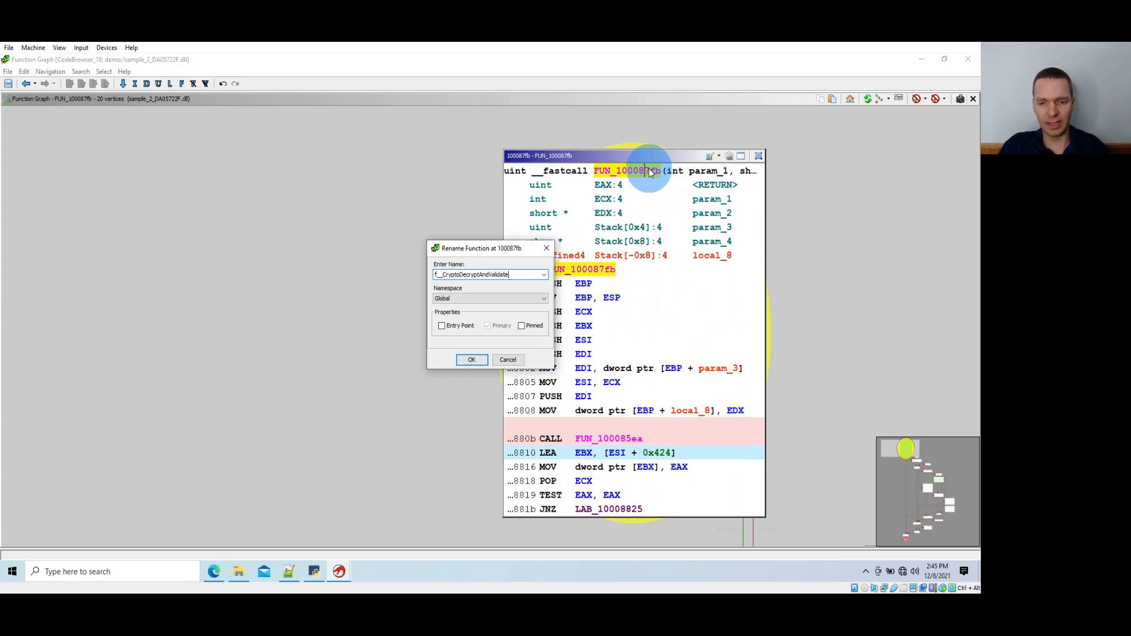
text(Hash)
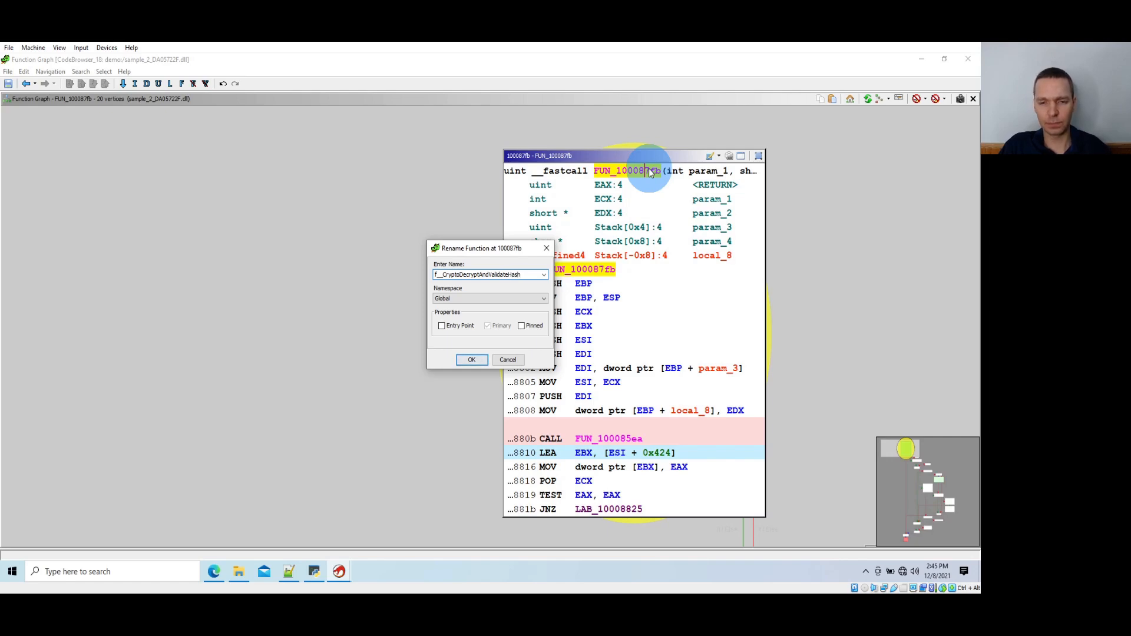
key(Return)
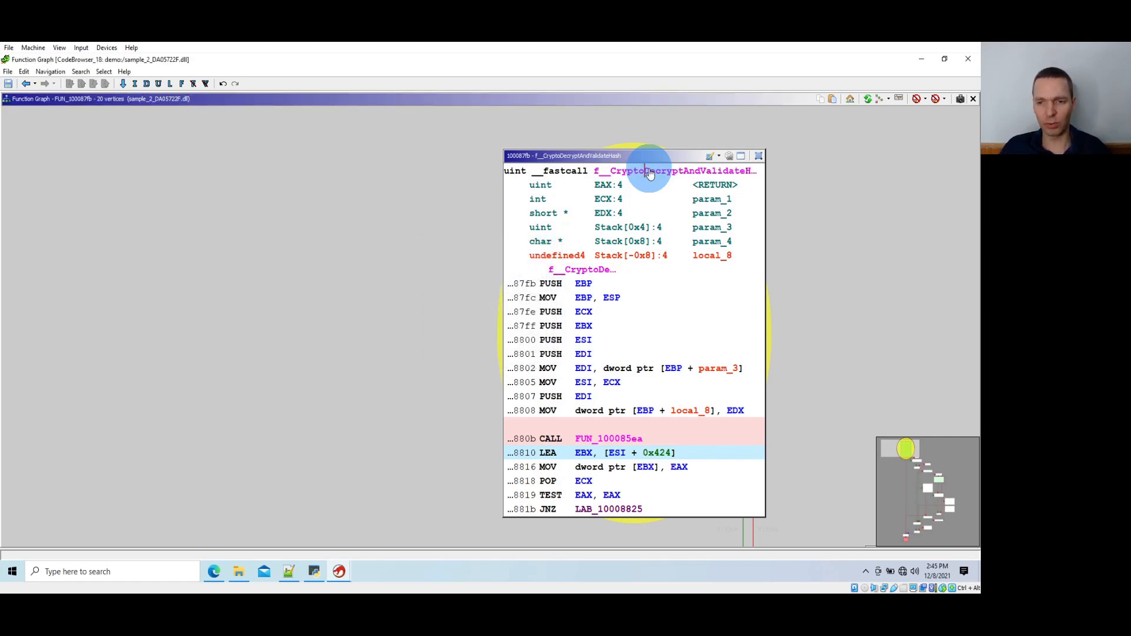
Find the references to the renamed function at 100087fb and select the first call in the list
middle_click(648, 172)
key(ctrl+shift+f)
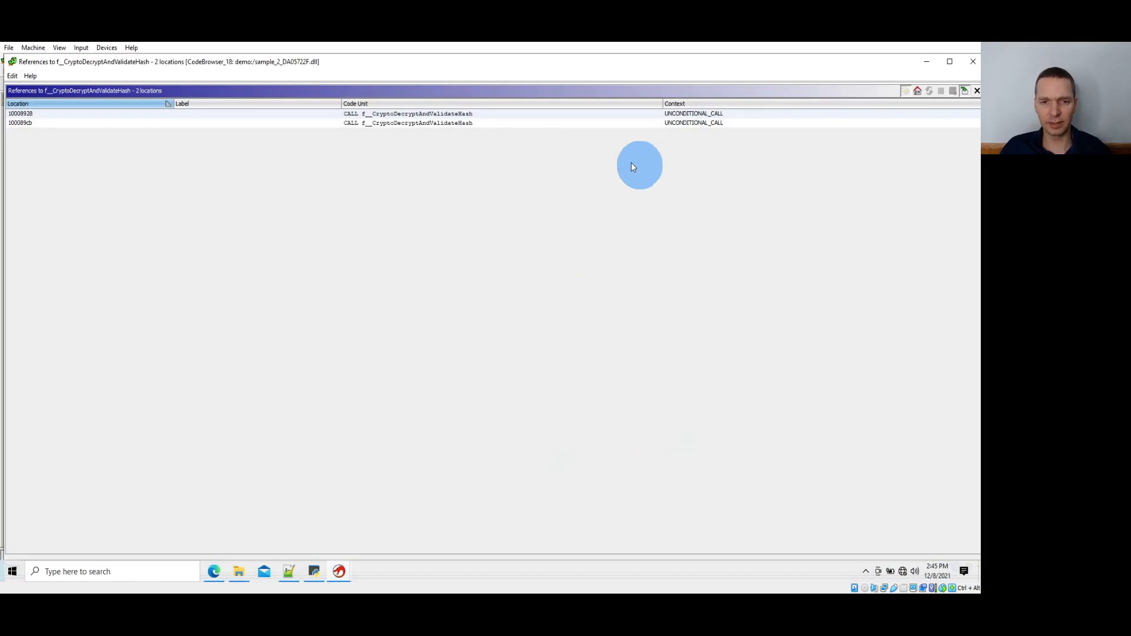
click(573, 113)
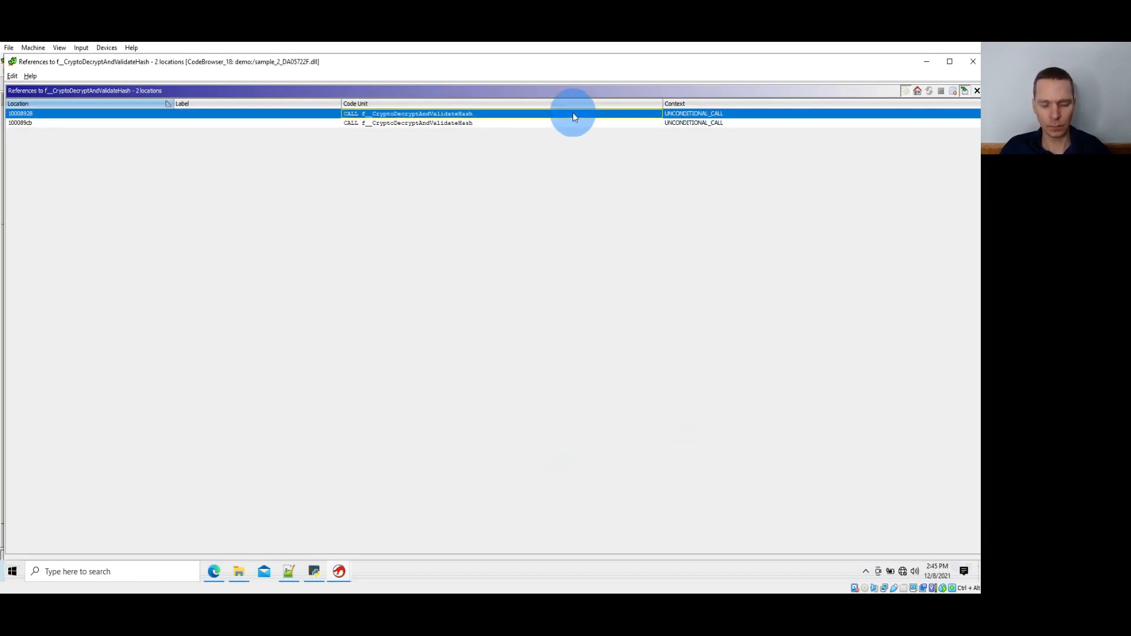
Find the references to the enclosing function f__DecryptAndVerifyResource, go to the call at 10001840 and close the references list
key(alt+Tab)
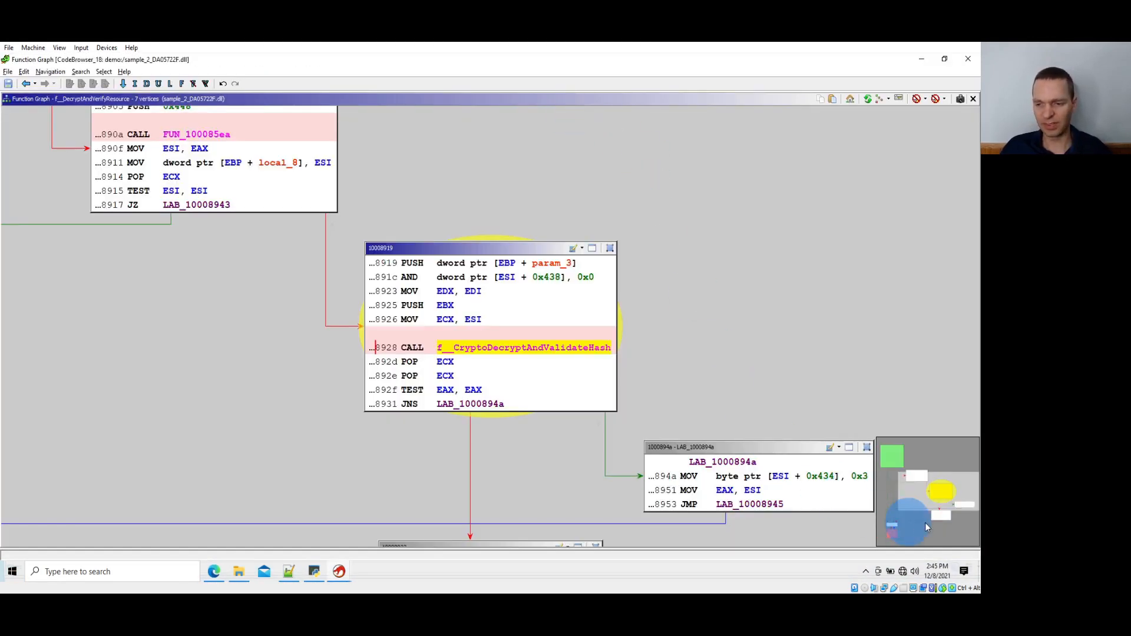
drag(931, 499, 893, 462)
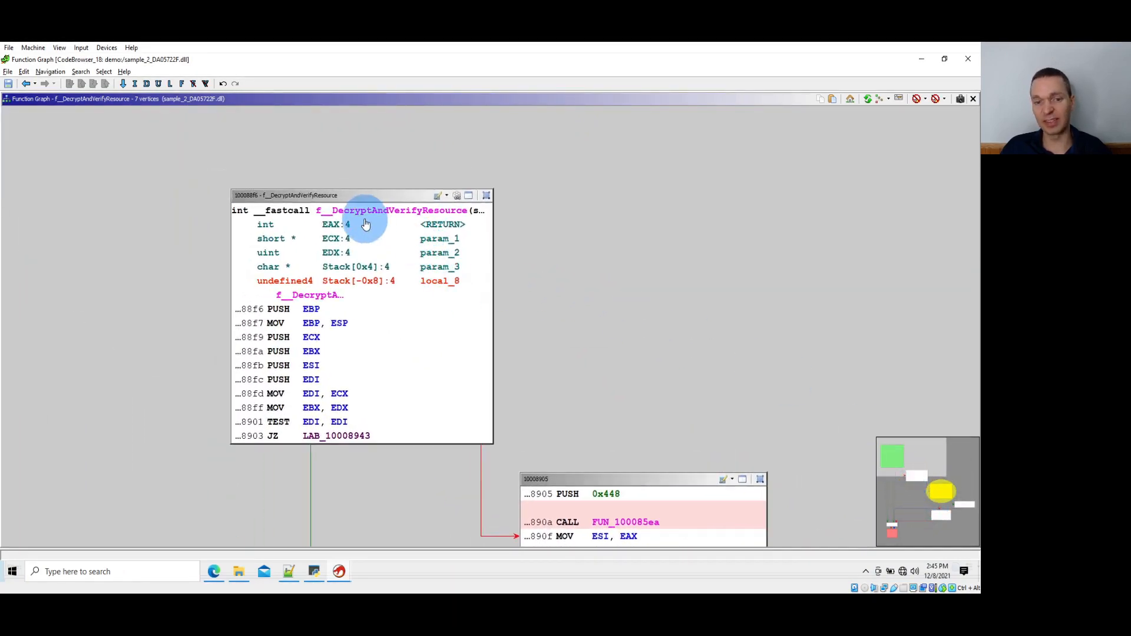
click(400, 212)
key(ctrl+shift+f)
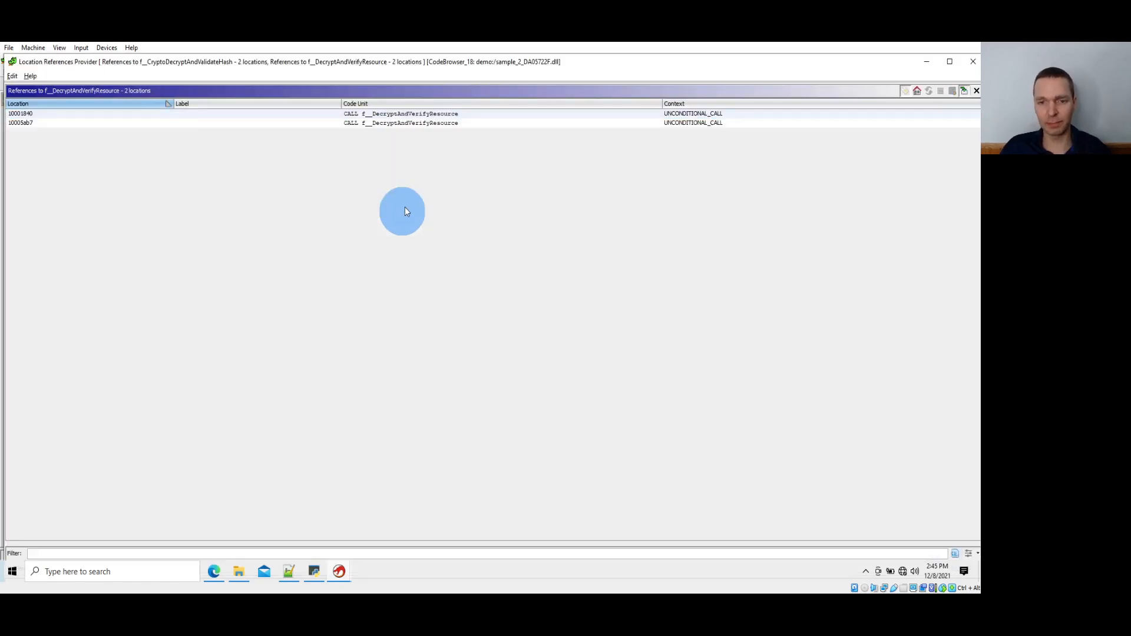
click(475, 116)
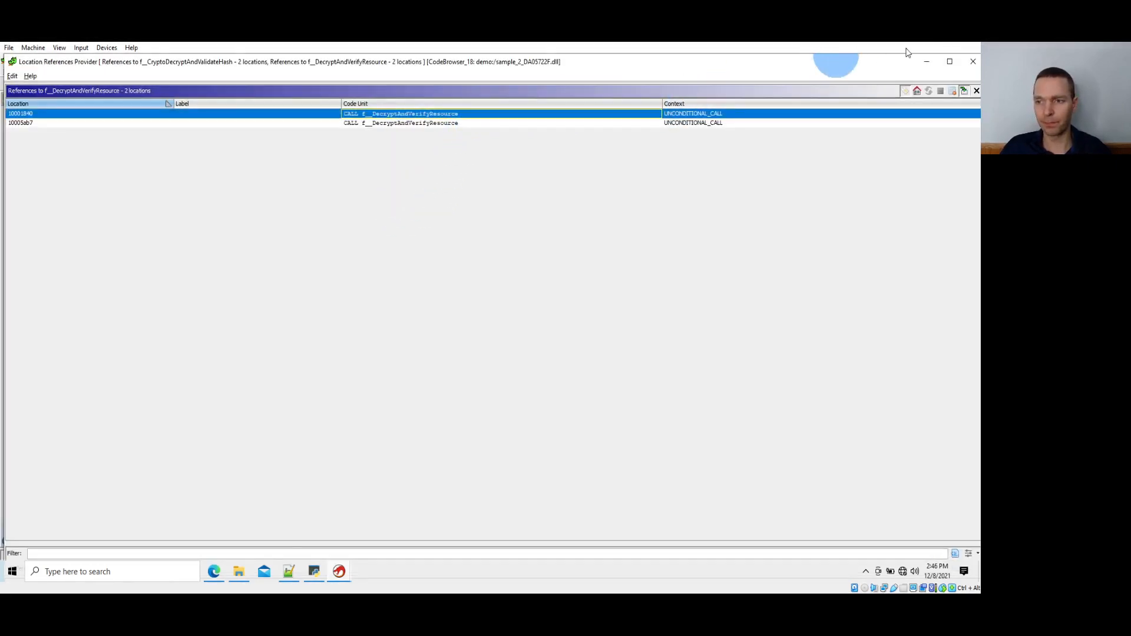
click(966, 62)
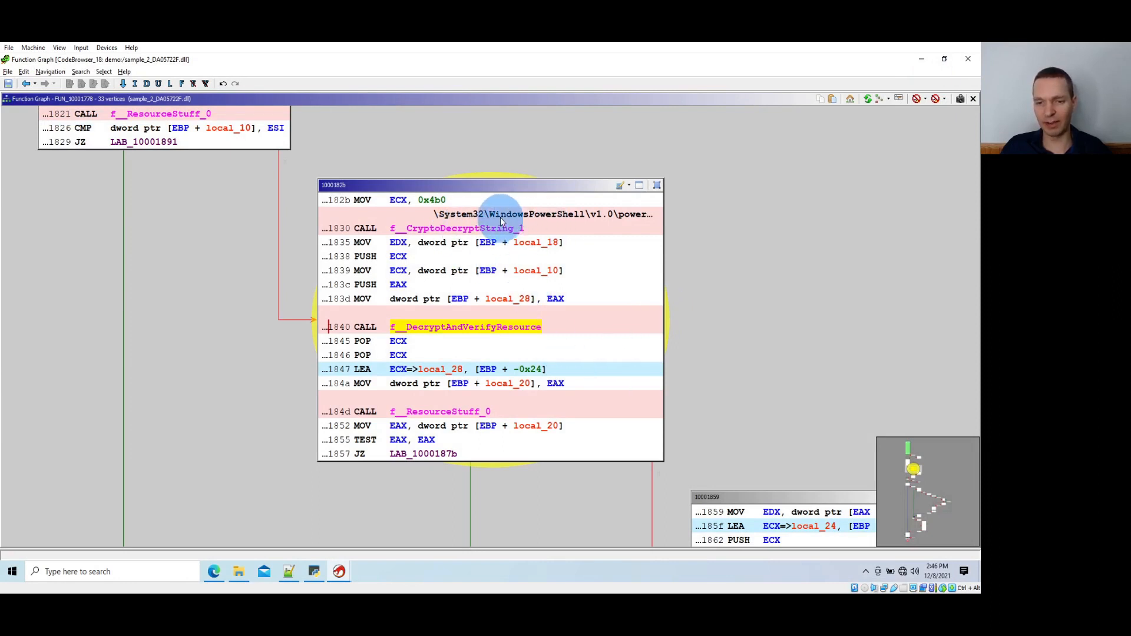
Examine the PowerShell path comment above the f__CryptoDecryptString_1 call in block 1000182b, highlighting it from System32 onward
drag(500, 218, 658, 216)
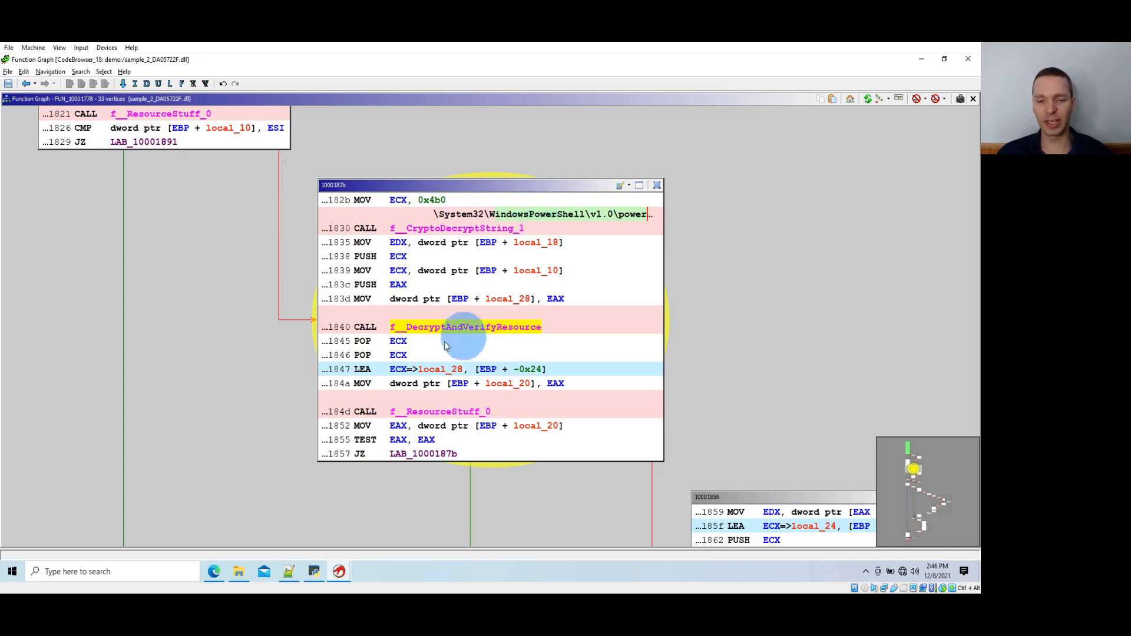
click(457, 218)
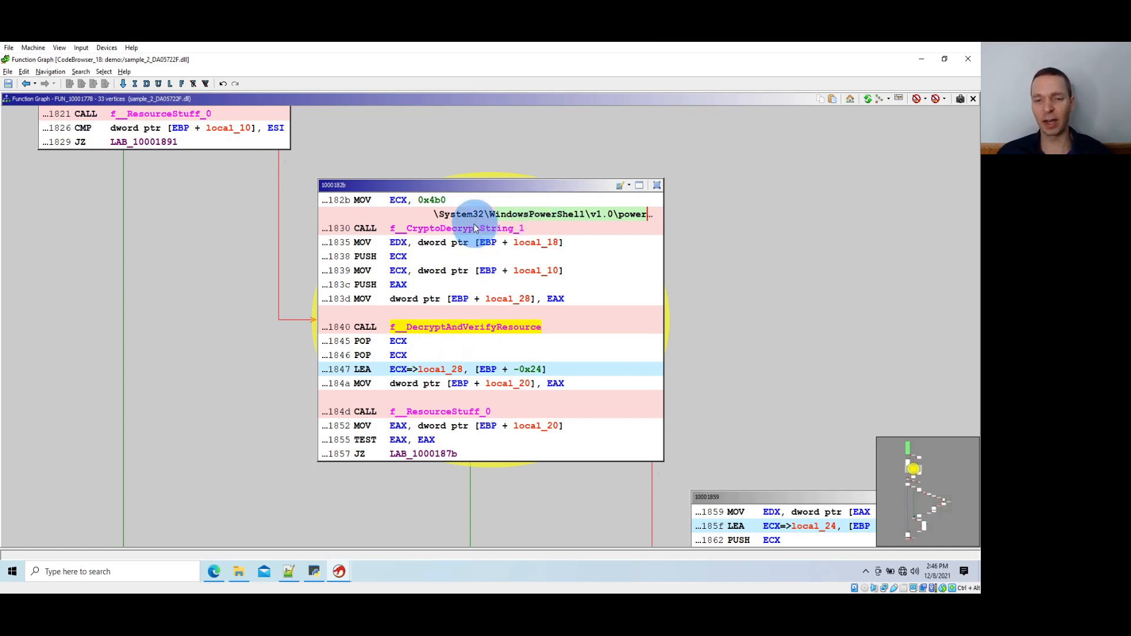
drag(437, 213, 660, 213)
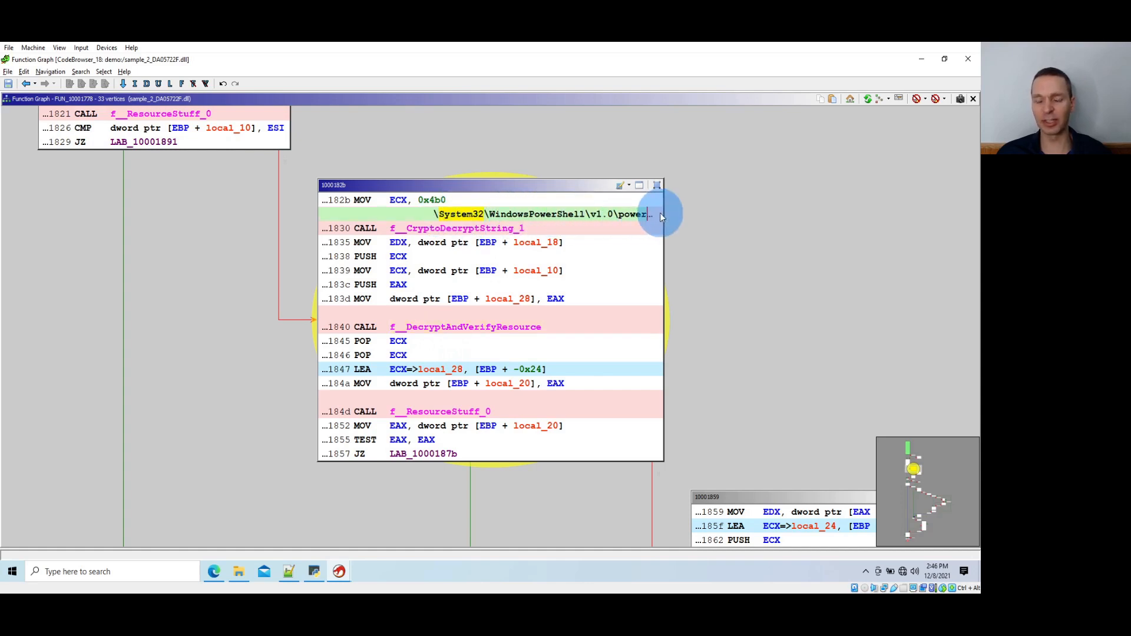